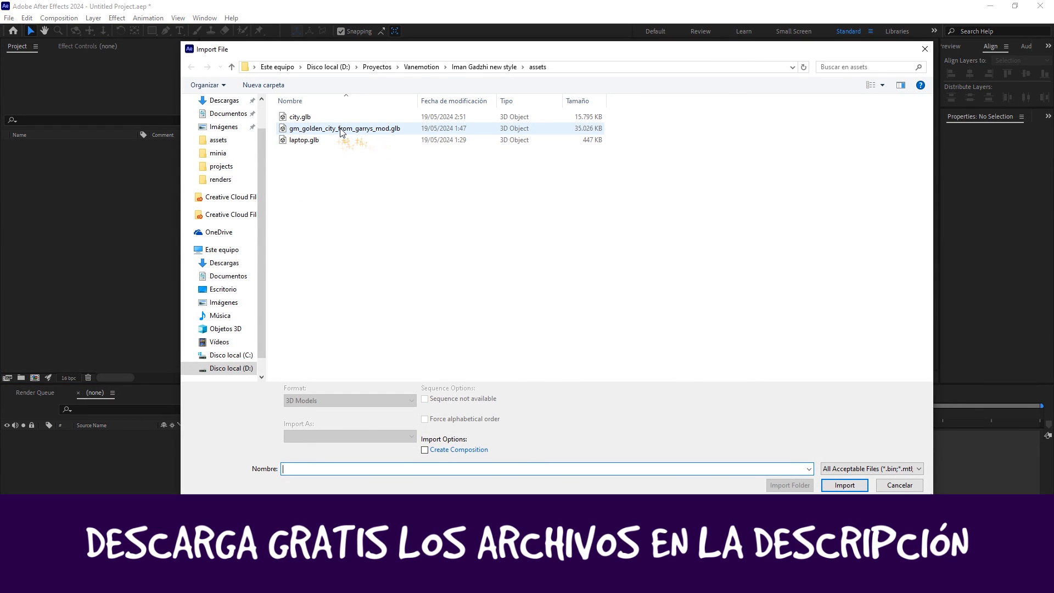
Import the gm_golden_city_from_garrys_mod.glb 3D model into the project as footage.
left_click(366, 129)
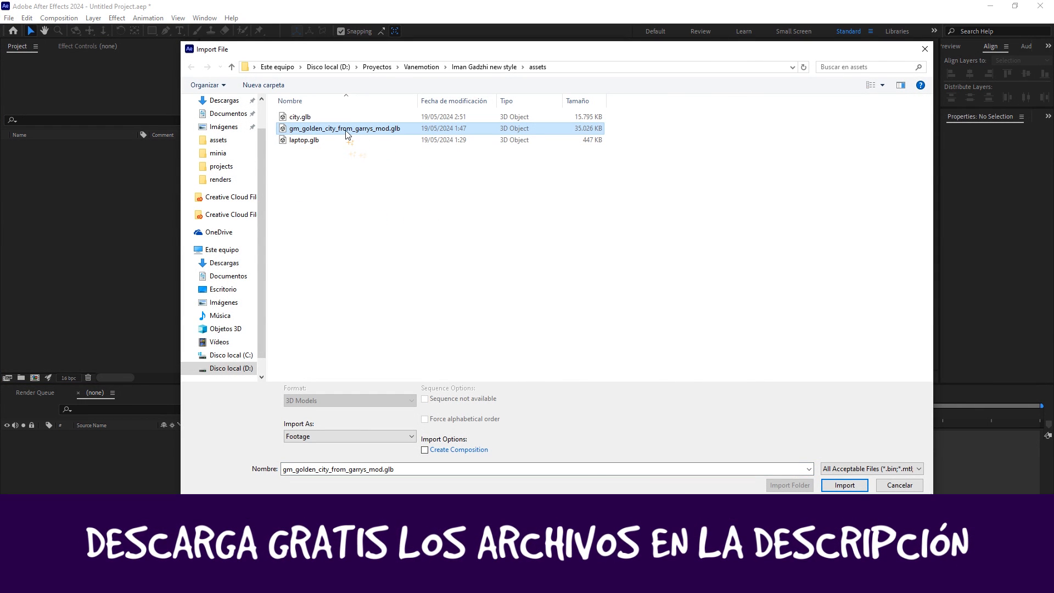
left_click(845, 485)
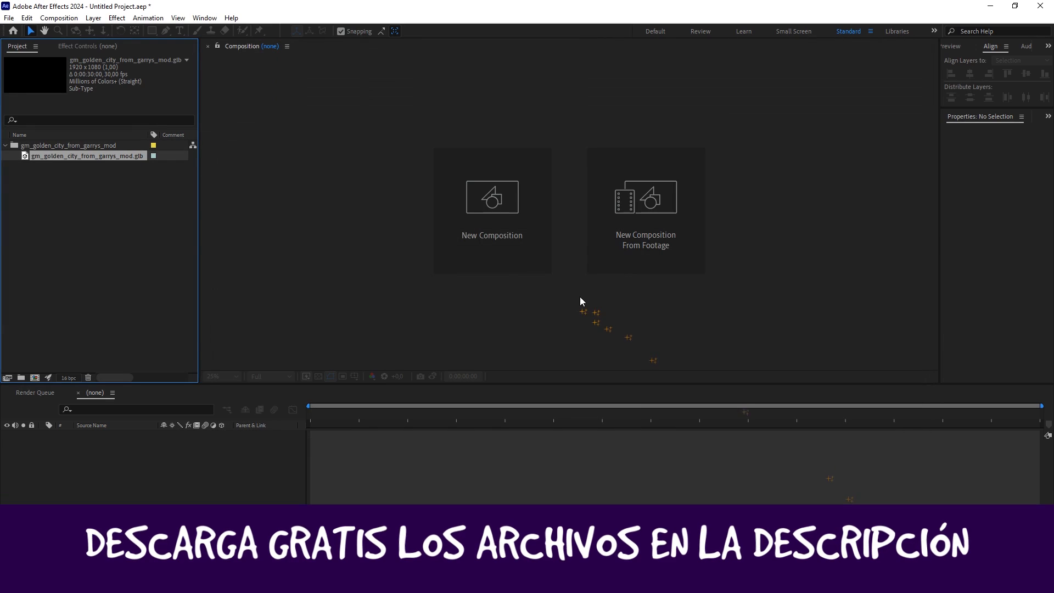
Create a composition named Animación at 1920 x 1080 px, 30 fps, with a 20-second duration.
left_click(59, 17)
left_click(70, 30)
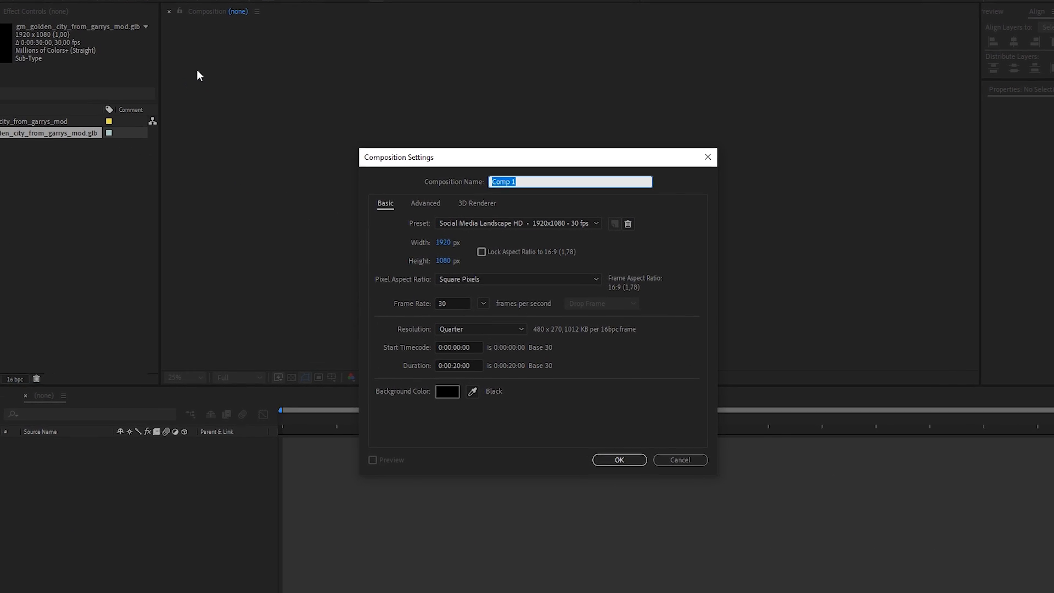
type("Animación")
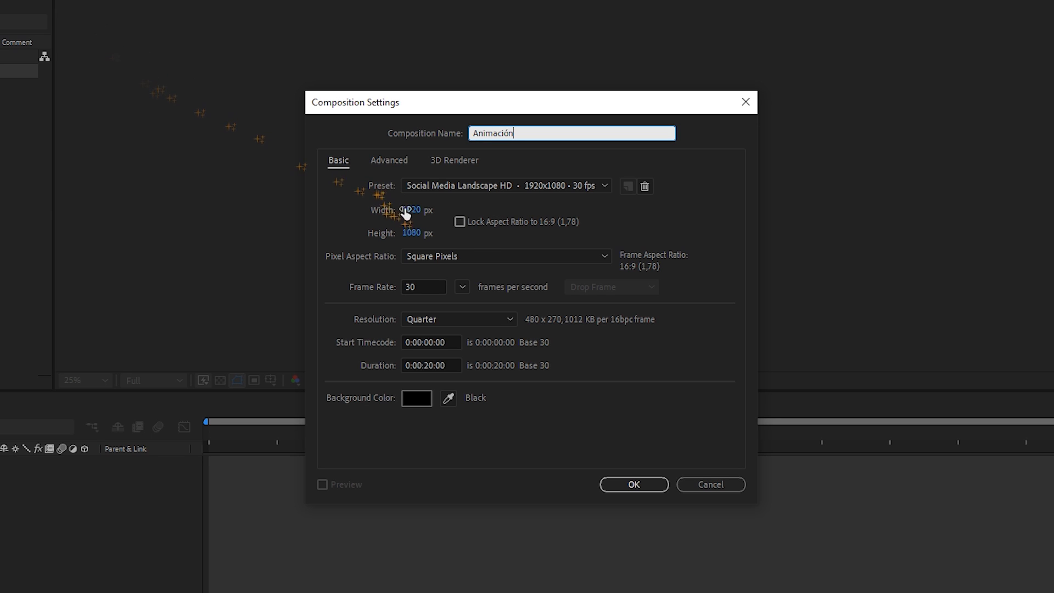
left_click(412, 232)
left_click(434, 286)
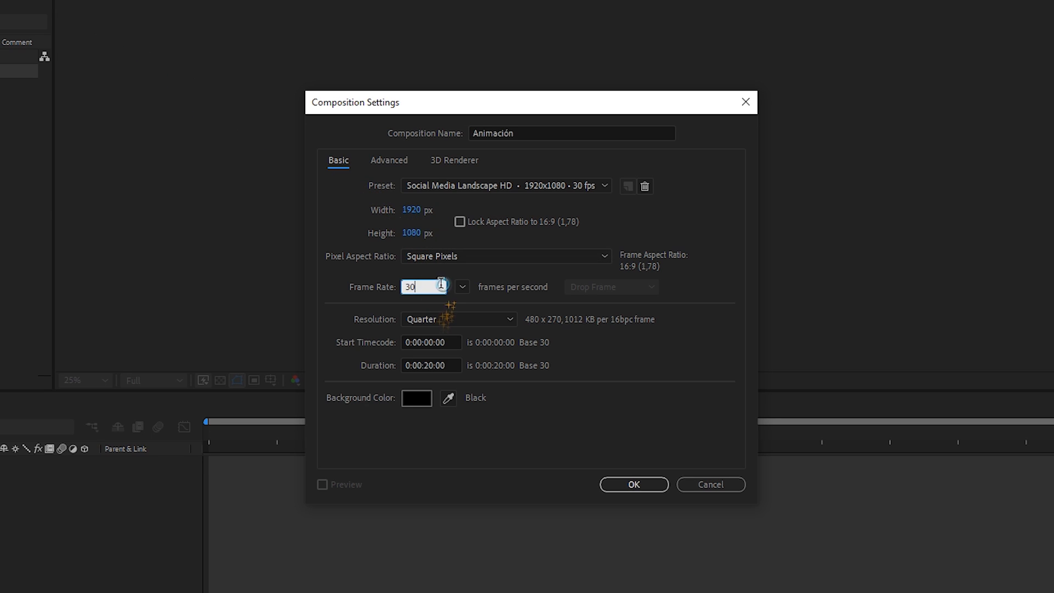
left_click(447, 364)
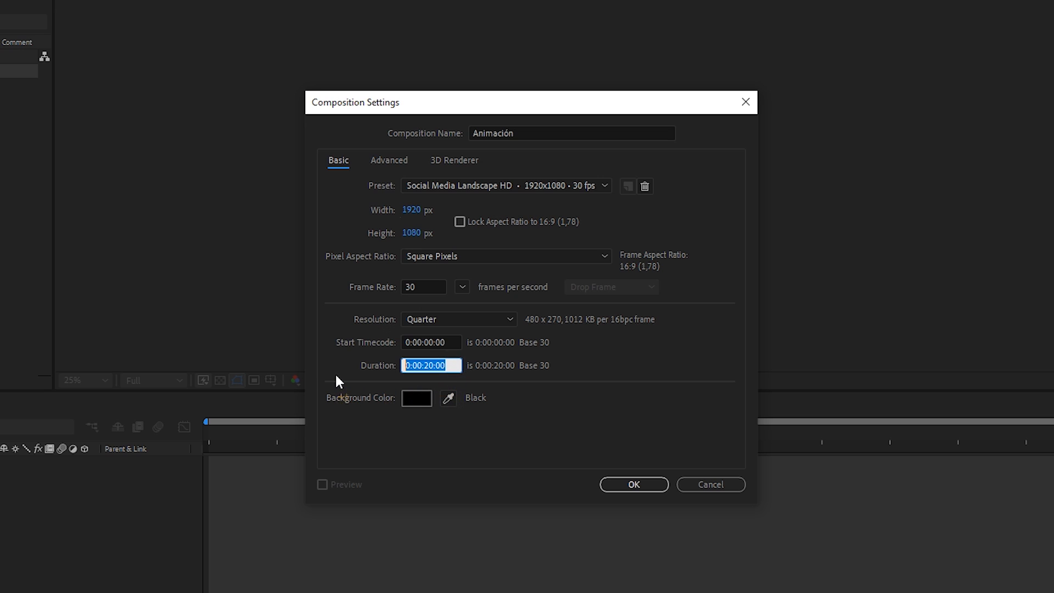
left_click(631, 484)
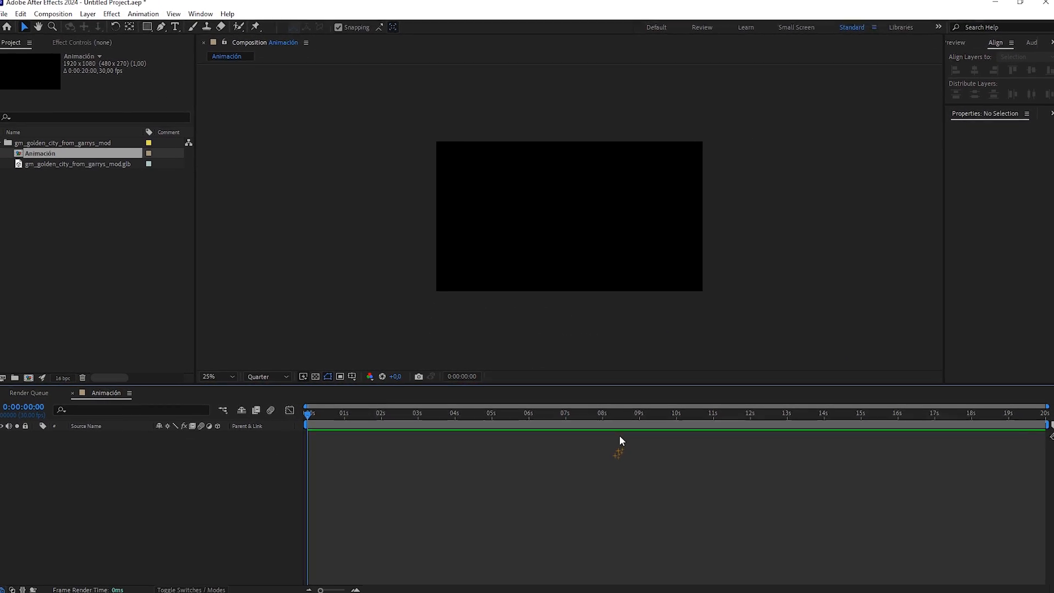
Add the city model to the Animación composition and scale it to comp size in its model settings.
left_click_drag(71, 169, 135, 459)
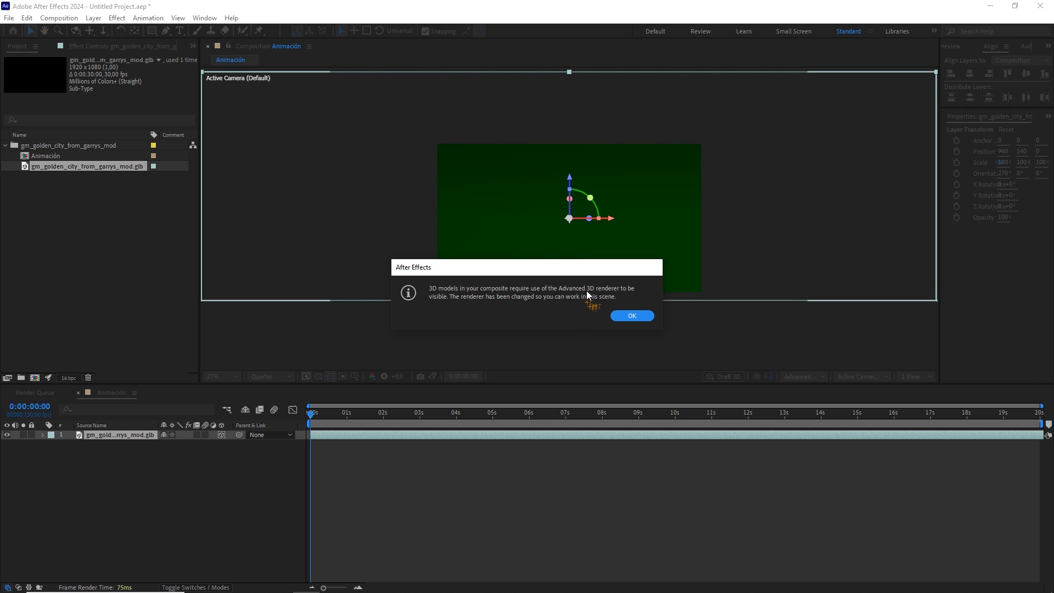
left_click(632, 316)
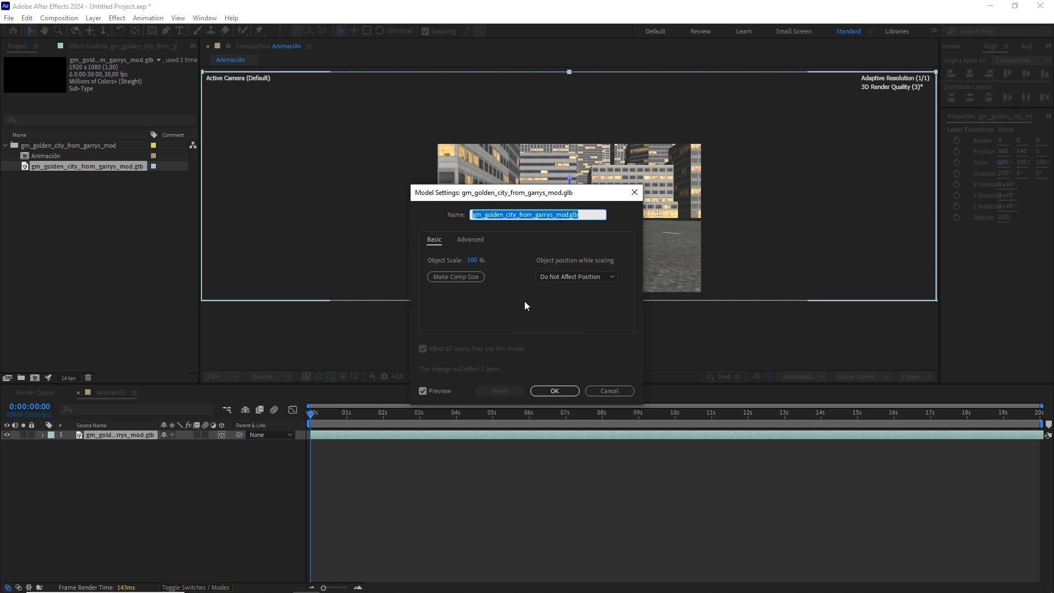
left_click(467, 275)
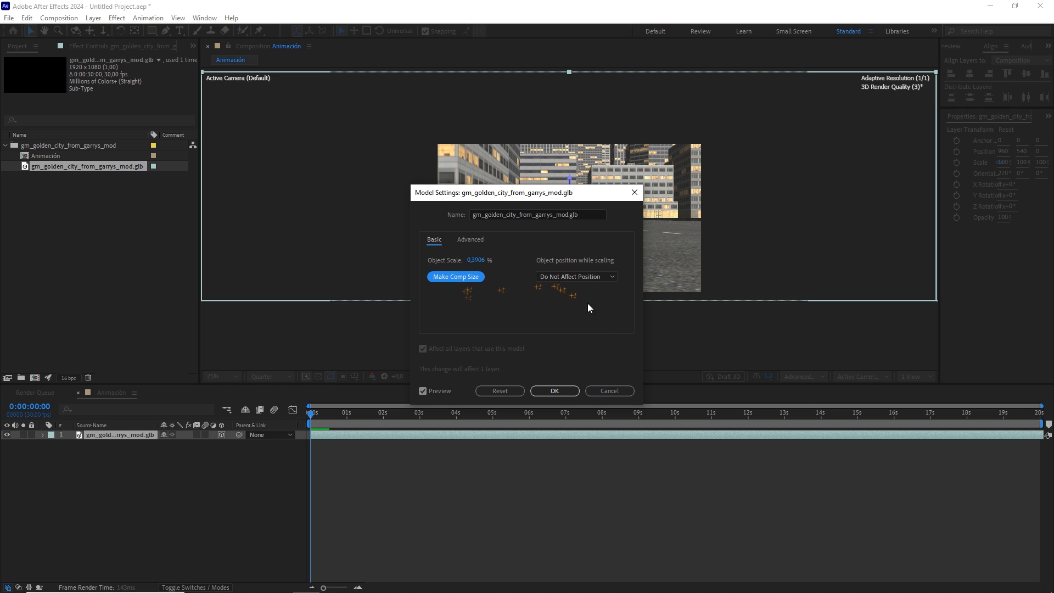
left_click(559, 390)
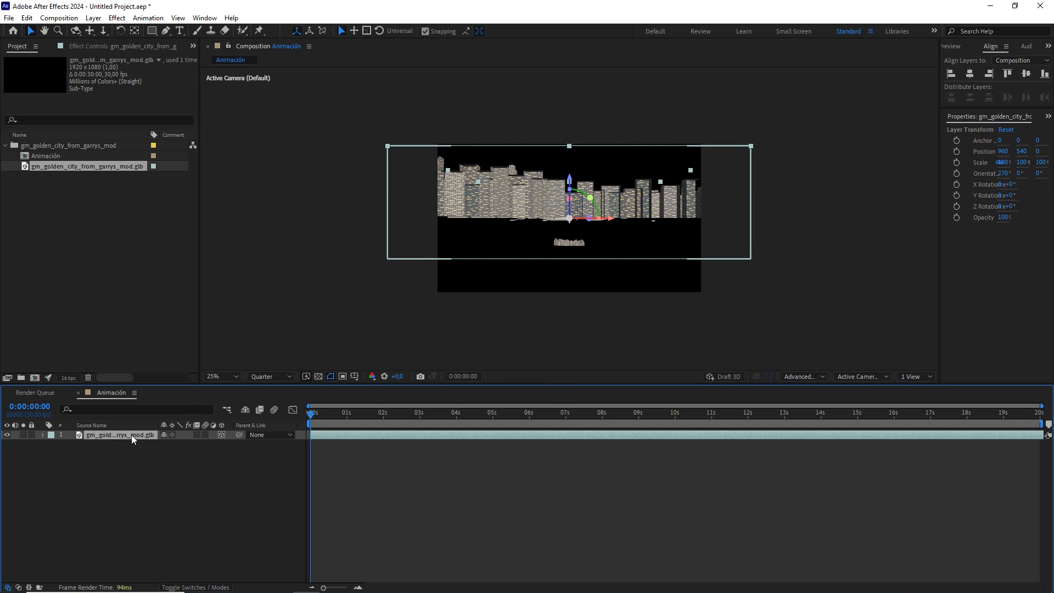
Set the city layer's X Rotation to 90° for a view from above.
key("r")
left_click_drag(173, 453, 217, 452)
left_click(177, 454)
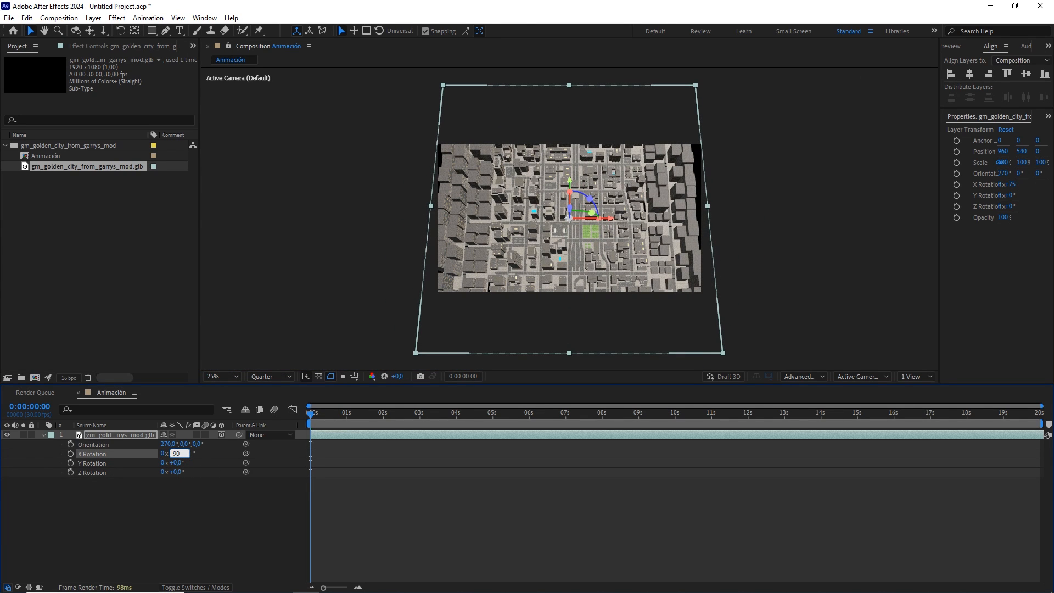
key("Return")
Set the city layer's Scale to 500% on all axes.
left_click(130, 431)
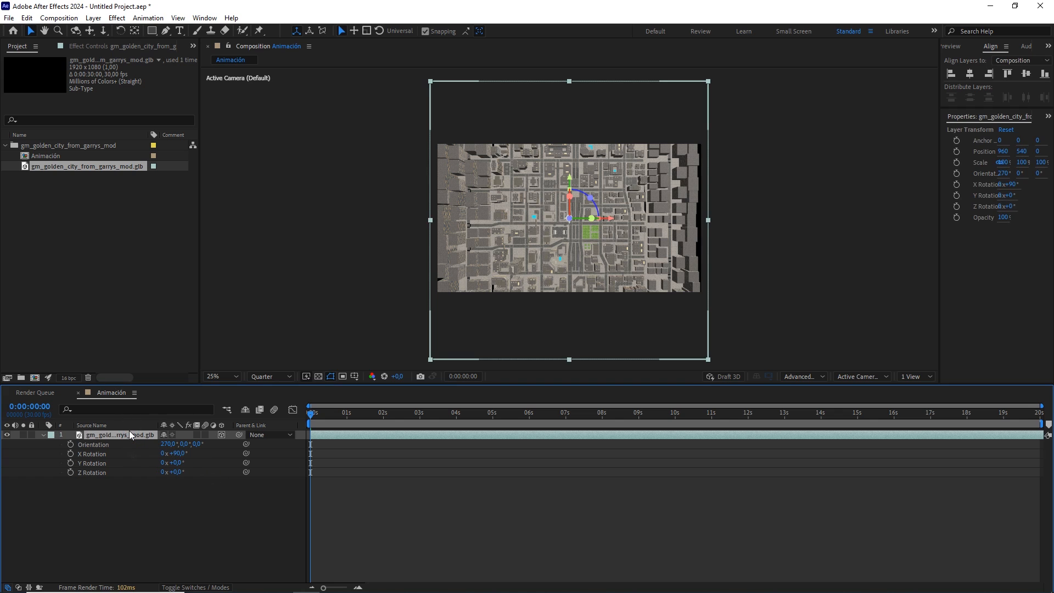
key("s")
left_click_drag(216, 443, 330, 439)
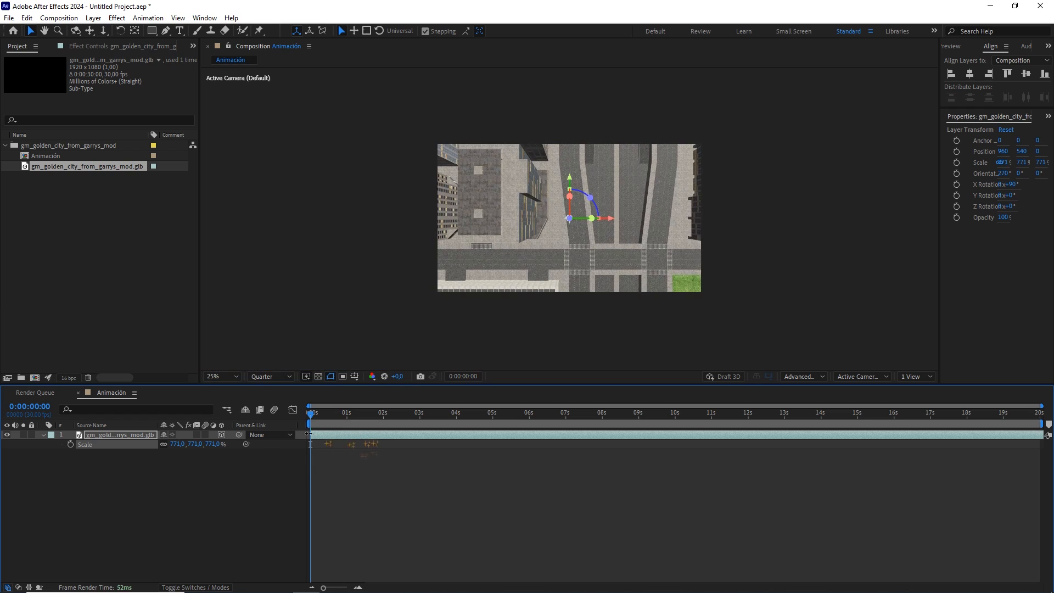
left_click(211, 444)
left_click(213, 444)
type("500")
left_click(217, 465)
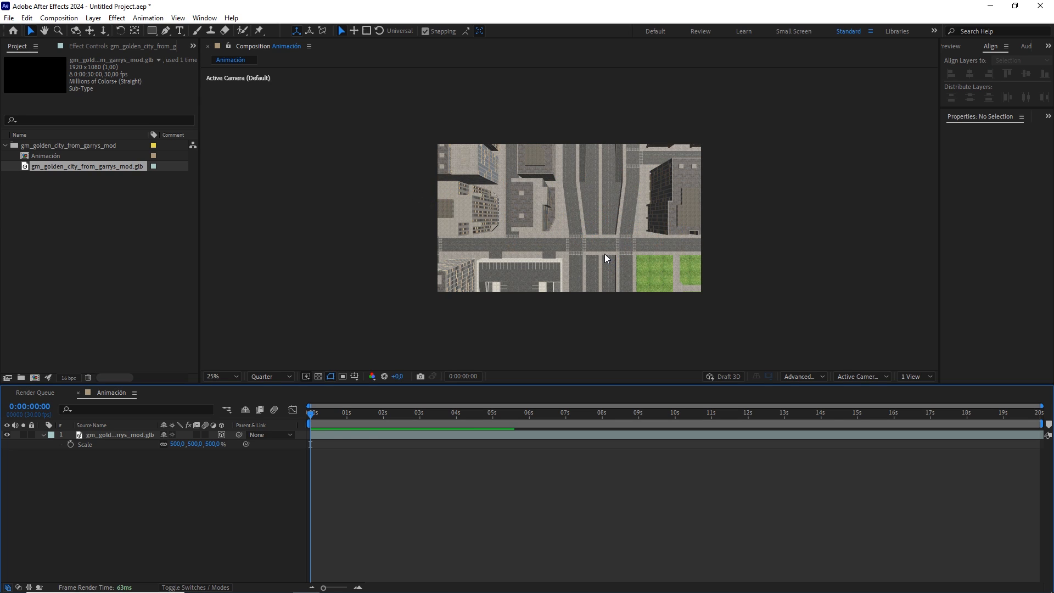
Turn on Draft 3D and inspect the city surrounding the composition frame.
scroll(496, 236, "down", 1)
scroll(496, 236, "up", 1)
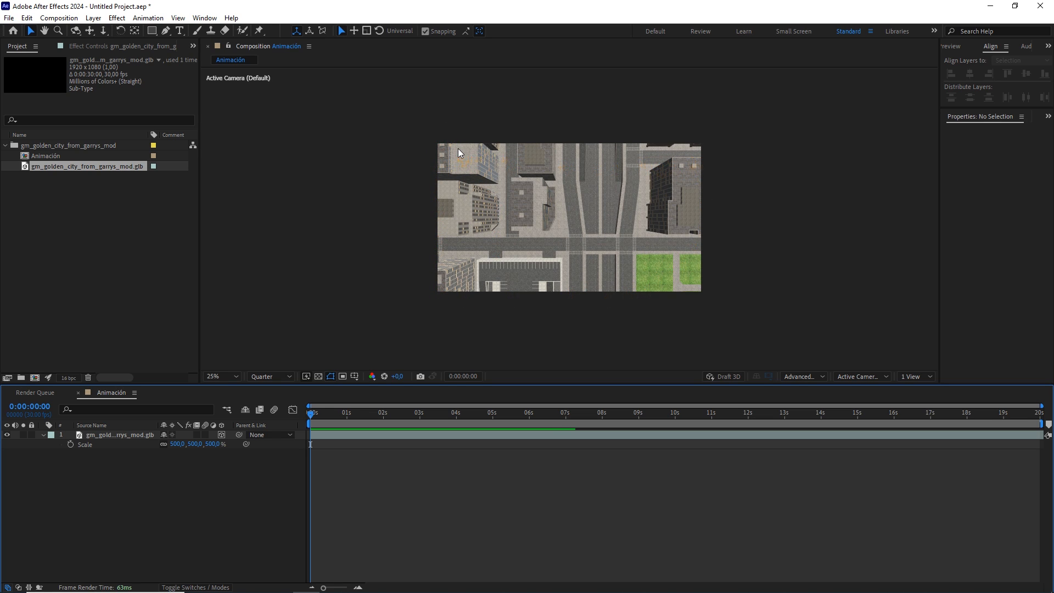
left_click(147, 435)
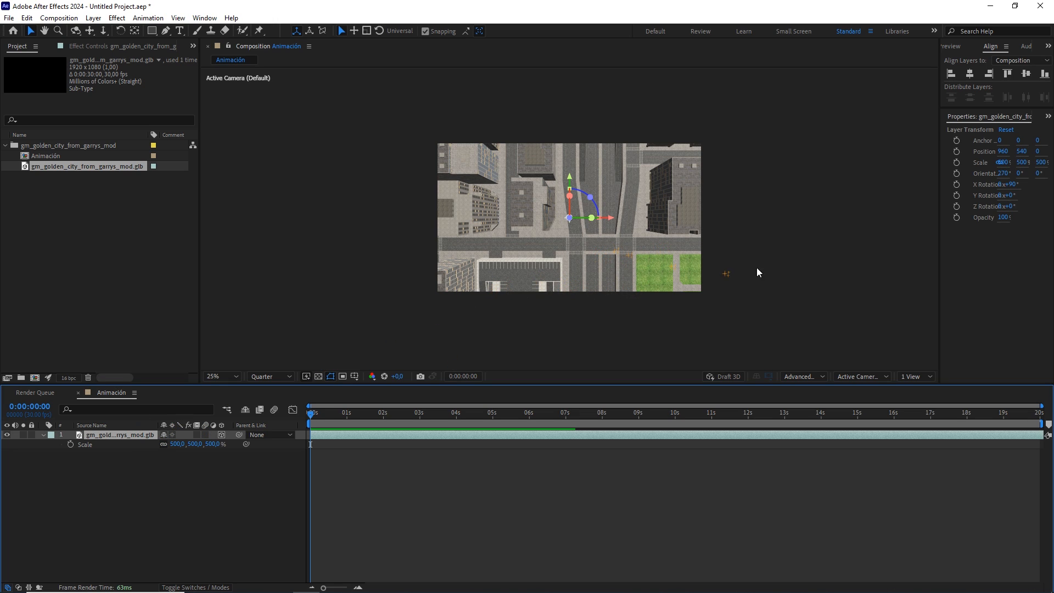
left_click(728, 376)
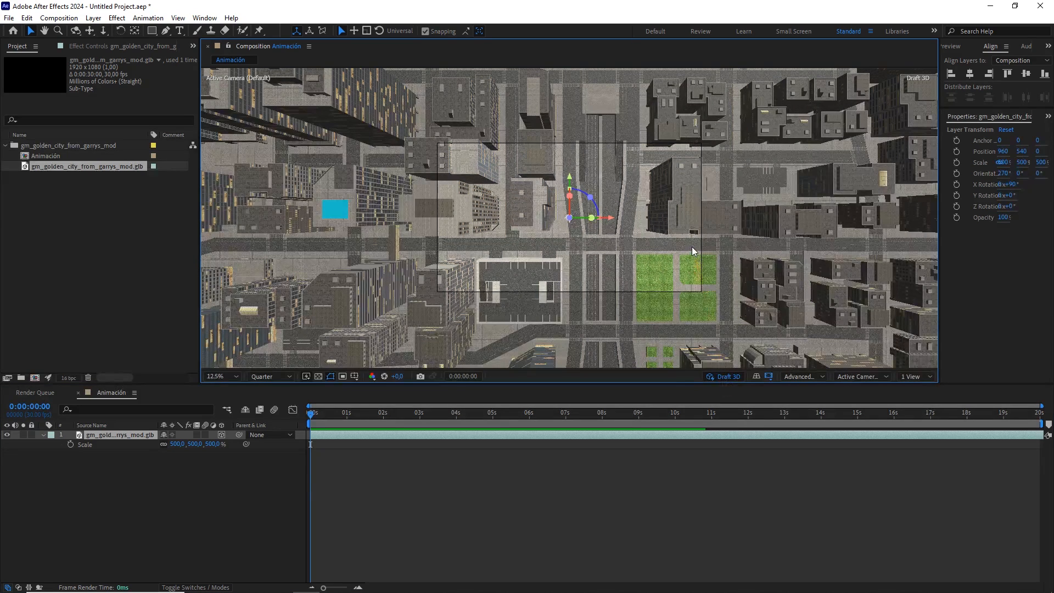
scroll(694, 251, "down", 2)
scroll(571, 215, "up", 1)
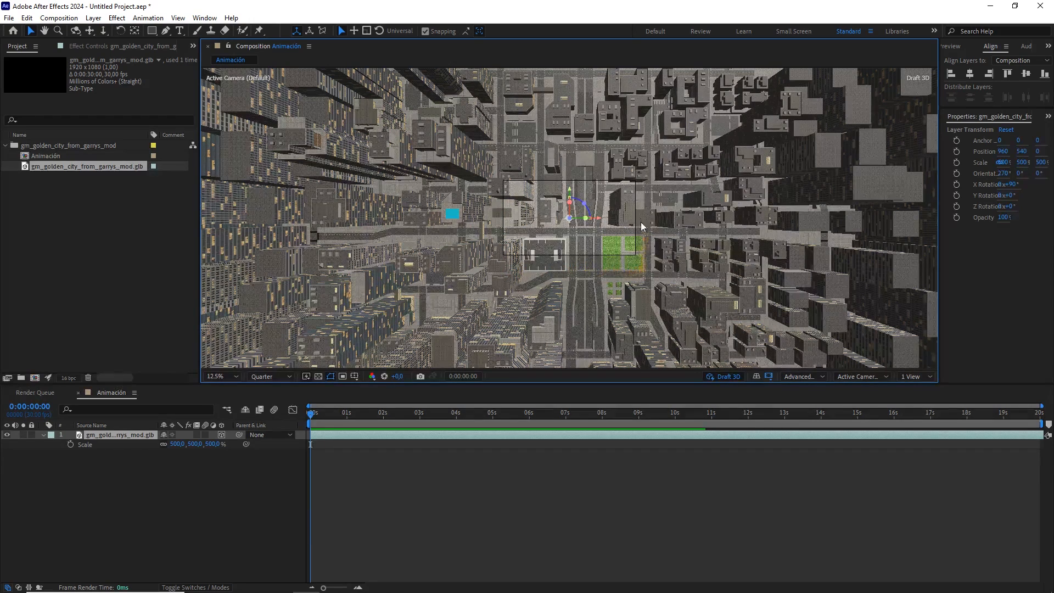
scroll(571, 217, "down", 1)
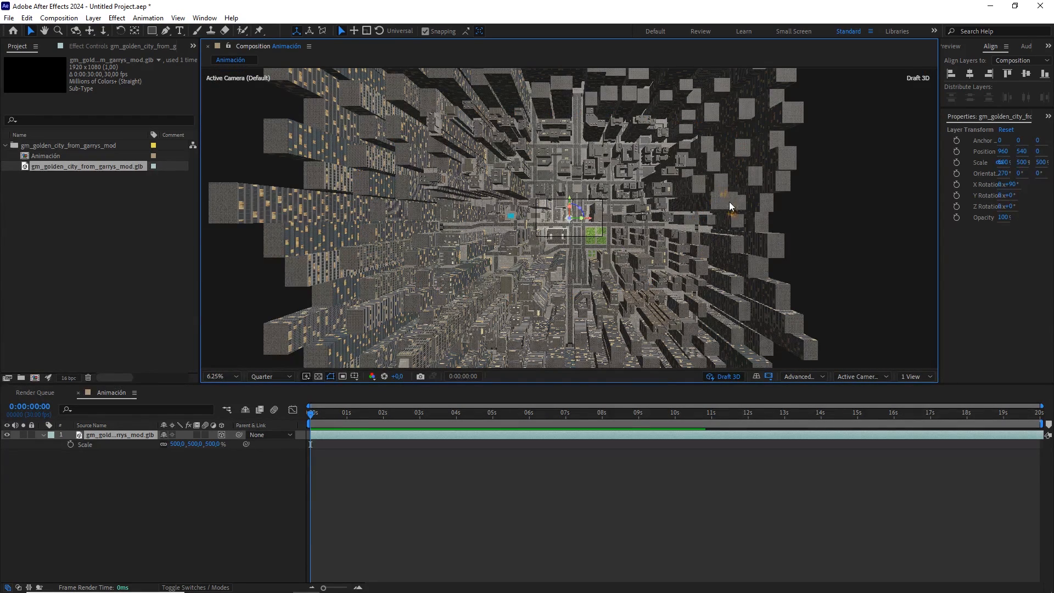
scroll(730, 202, "up", 2)
Raise the dimming of the extended view outside the composition frame to 91%.
right_click(770, 377)
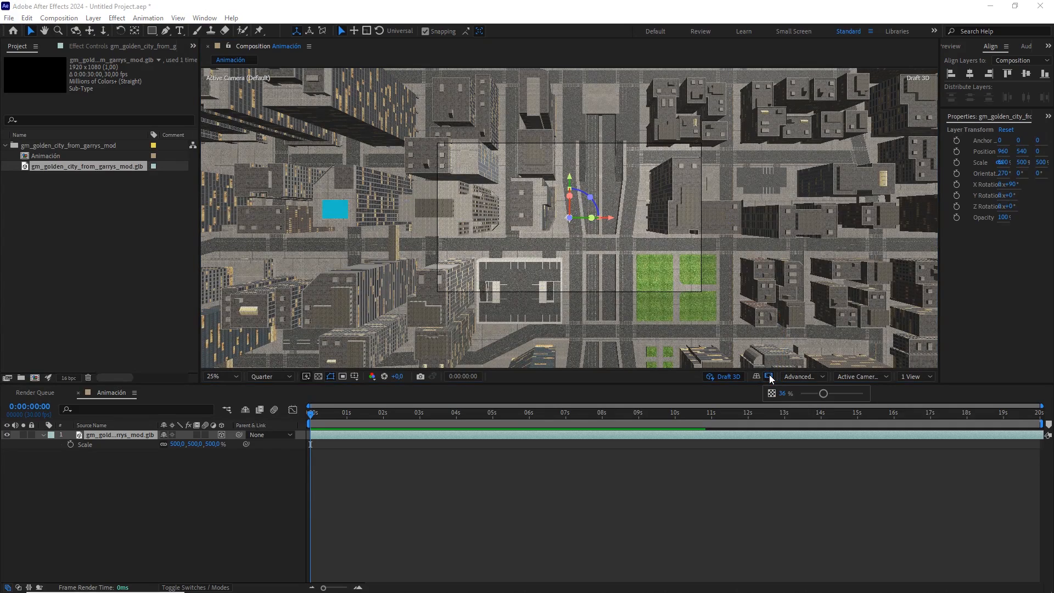
left_click_drag(822, 393, 856, 400)
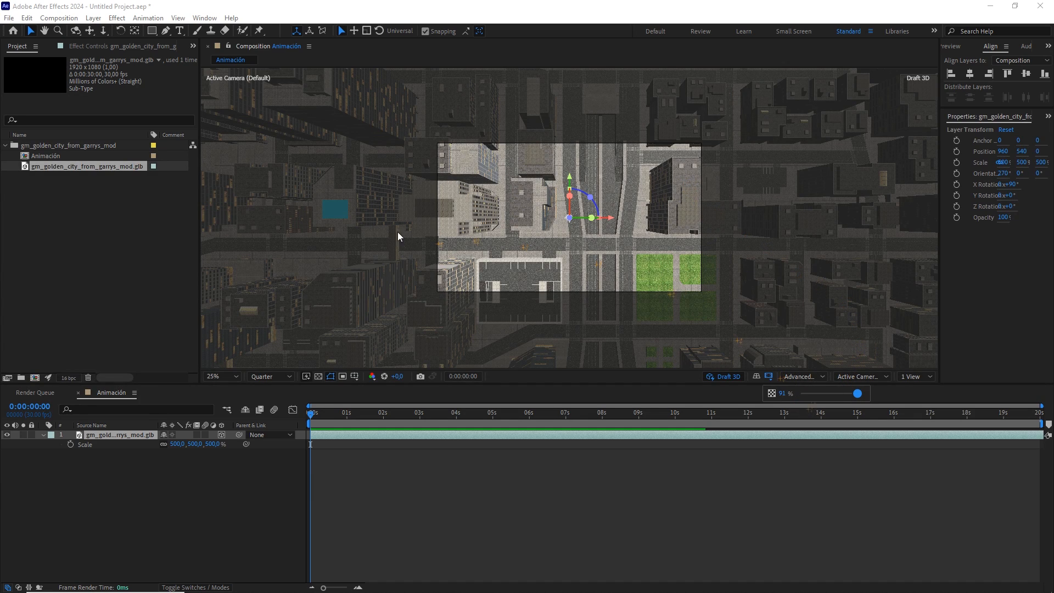
left_click(188, 489)
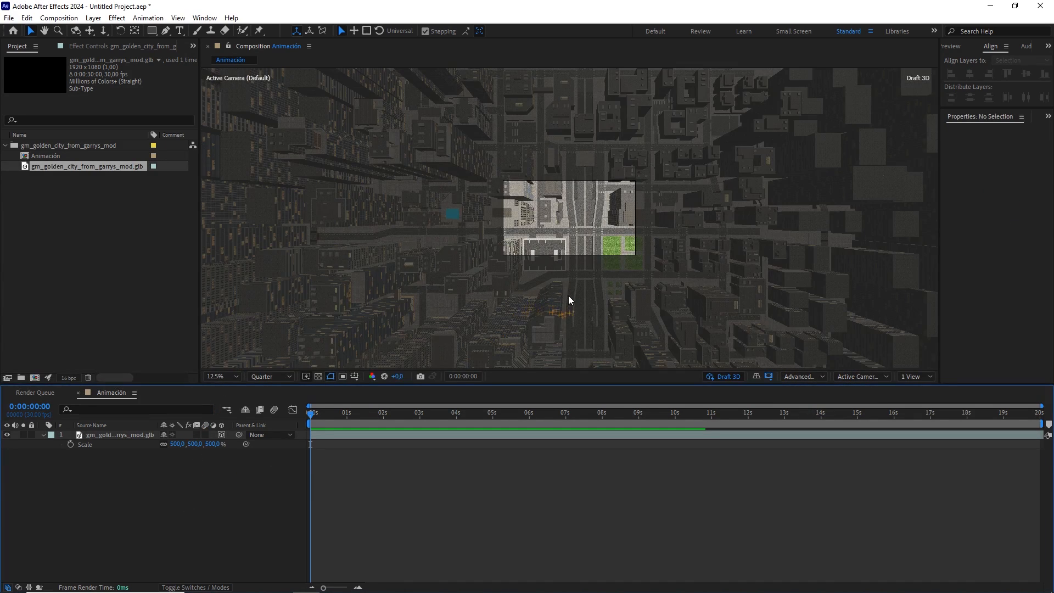
left_click_drag(600, 277, 594, 243)
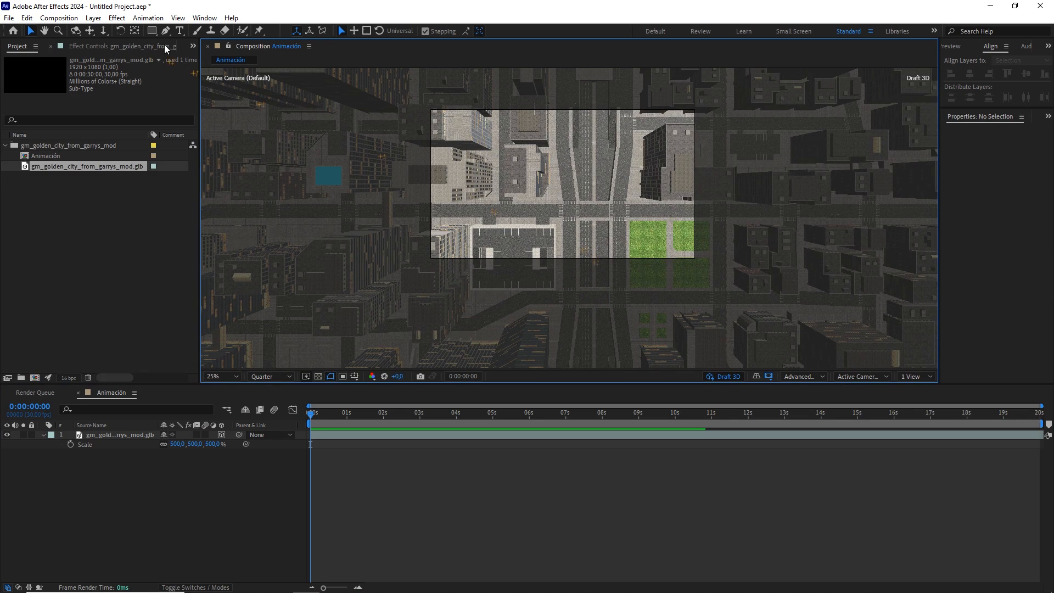
Cycle through the orbit, pan and dolly camera tools and activate the Pan Under Cursor Tool.
left_click(166, 31)
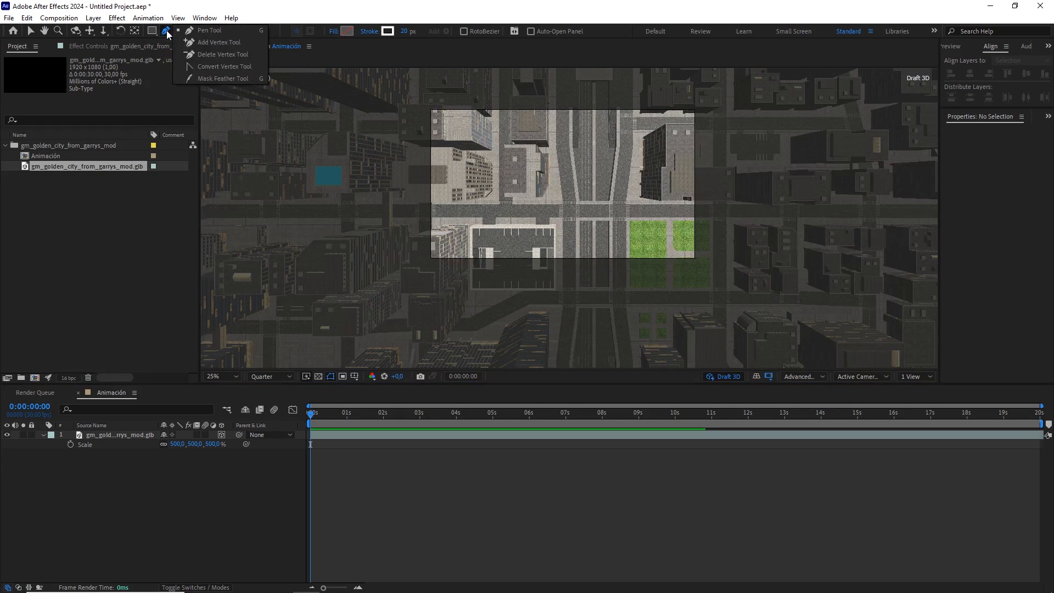
left_click(212, 39)
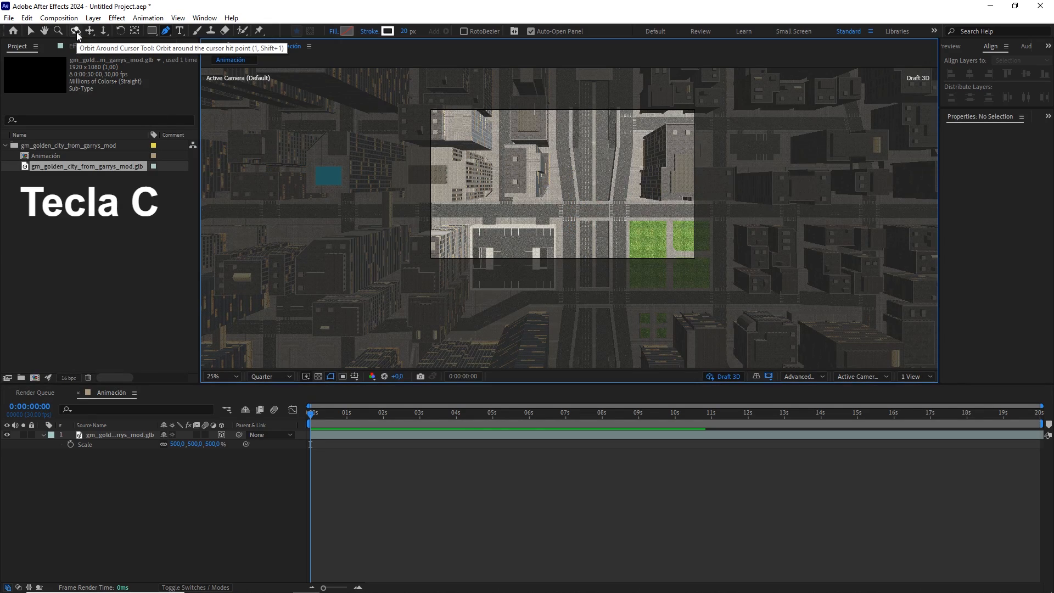
key("c")
key("c")
key("c")
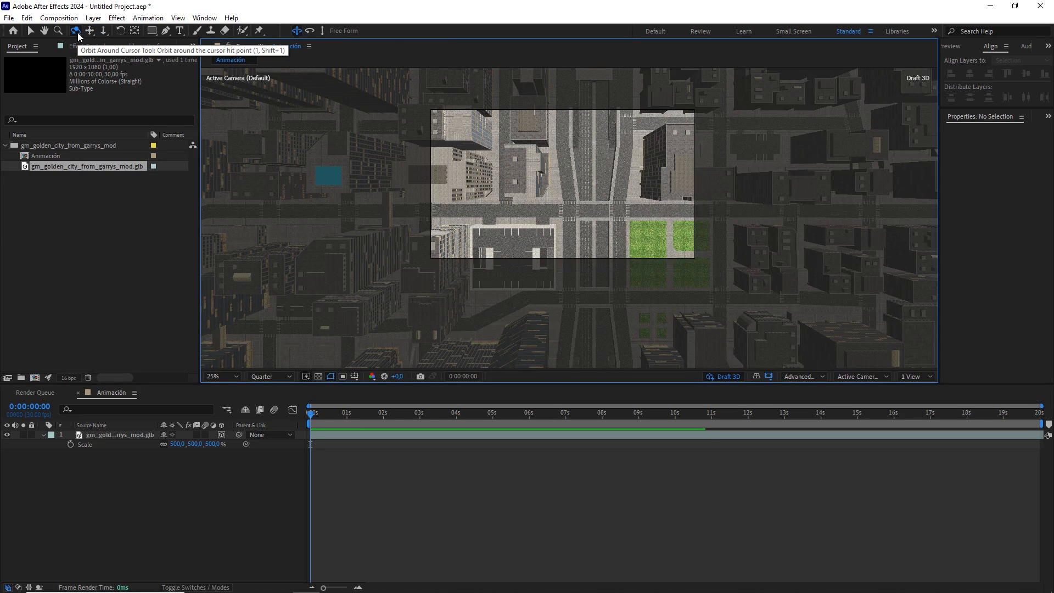
left_click(90, 34)
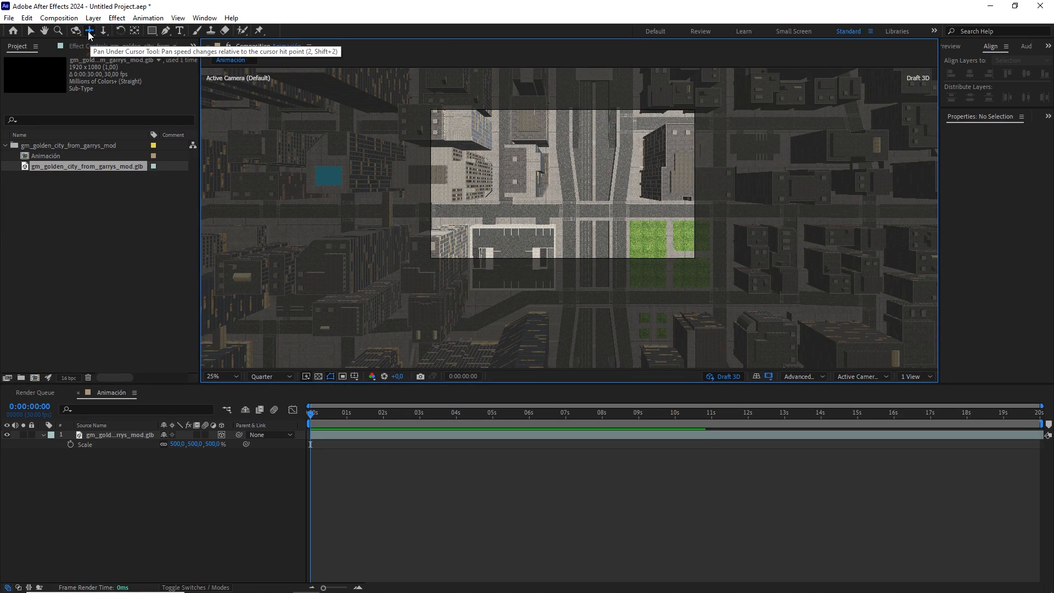
left_click(104, 34)
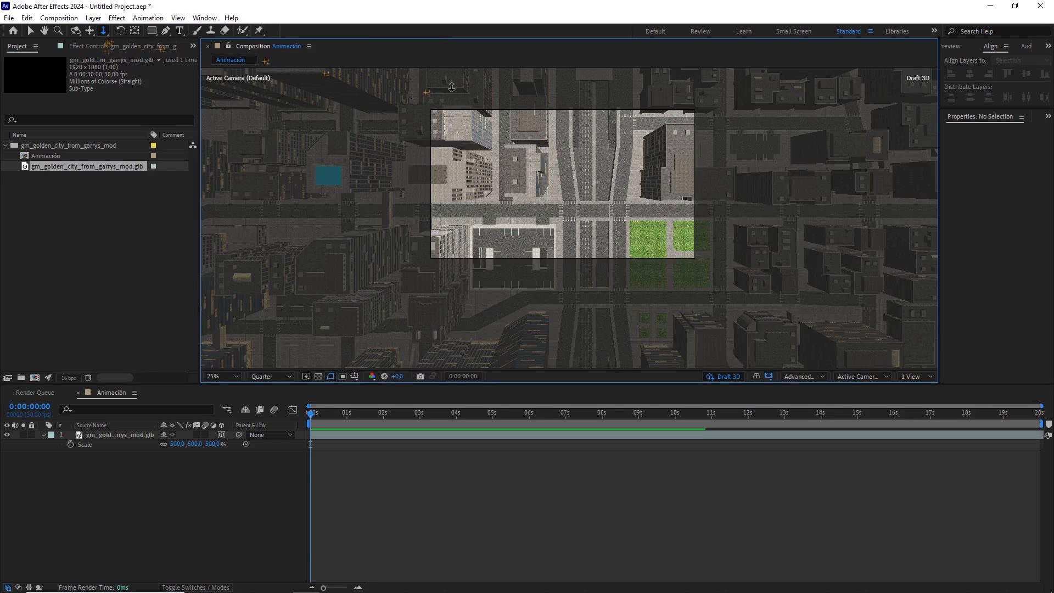
key("c")
key("c")
key("comma")
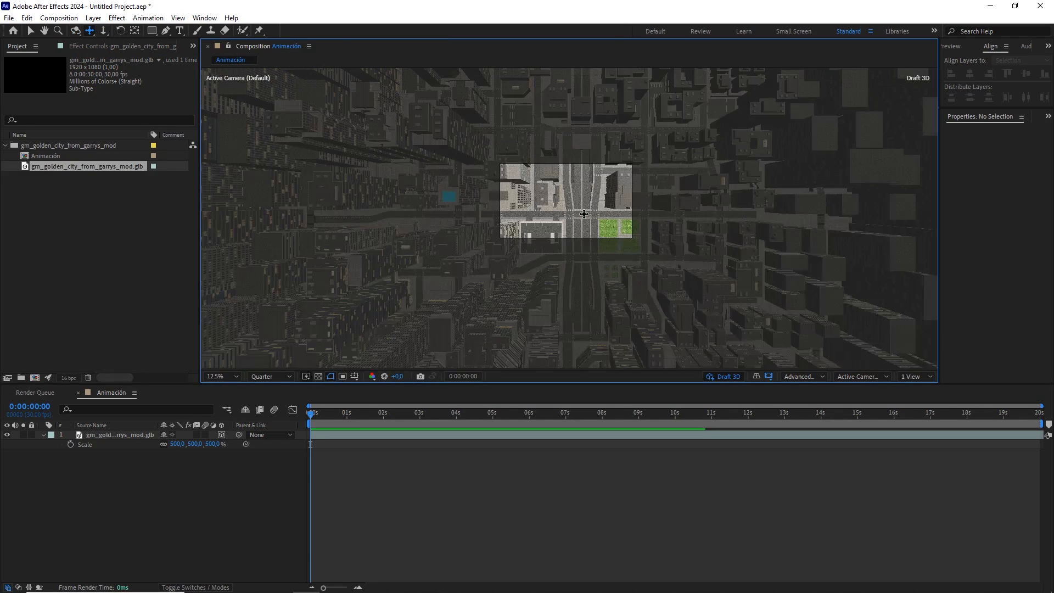
key("period")
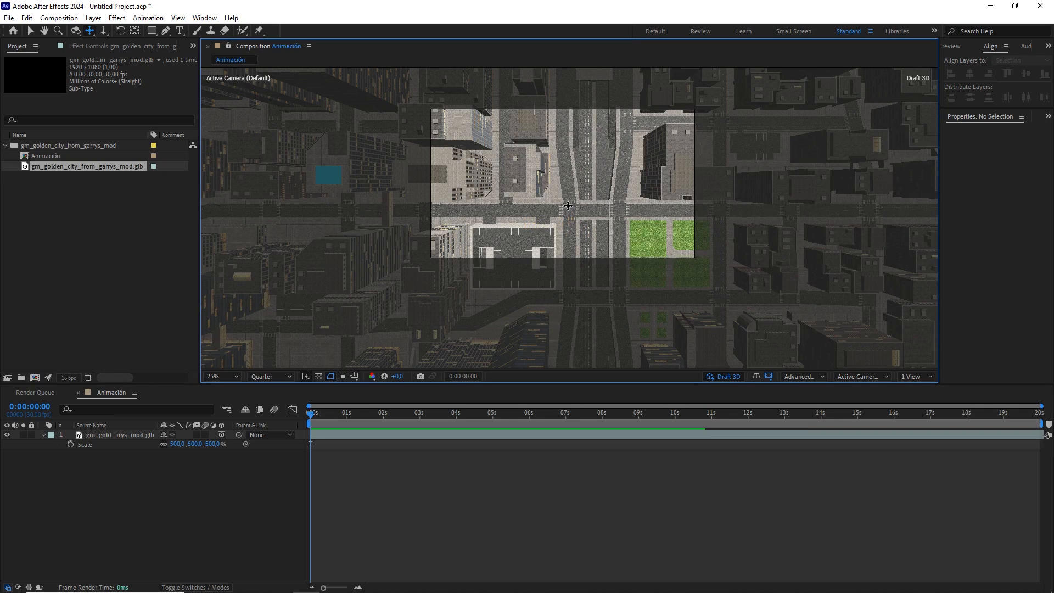
Pan the default camera across the city to frame the avenue between the rooftop parking lot and the green park.
scroll(520, 154, "up", 2)
left_click_drag(520, 154, 766, 325)
left_click_drag(466, 172, 688, 273)
left_click_drag(496, 161, 569, 242)
left_click_drag(539, 159, 541, 177)
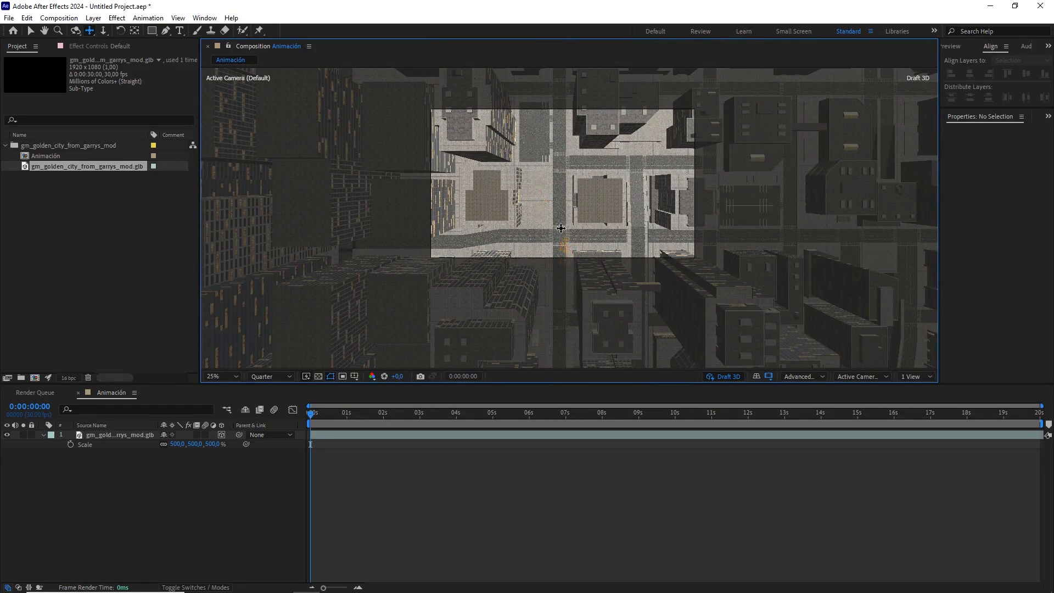
scroll(560, 228, "down", 4)
left_click_drag(579, 212, 472, 137)
left_click_drag(571, 205, 455, 131)
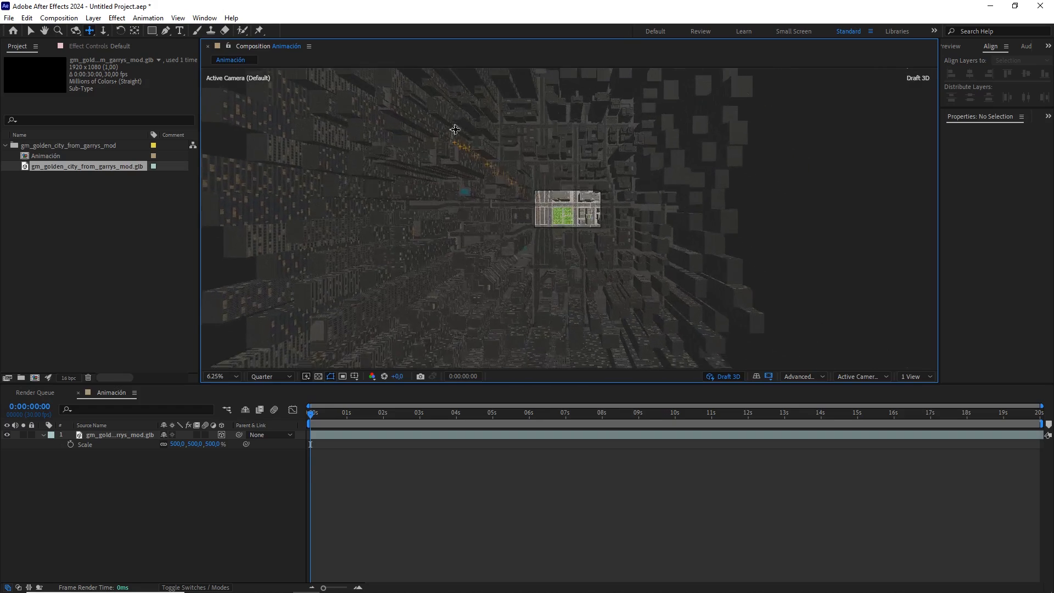
mouse_move(568, 209)
left_mouse_down()
mouse_move(464, 248)
mouse_move(573, 215)
left_mouse_up()
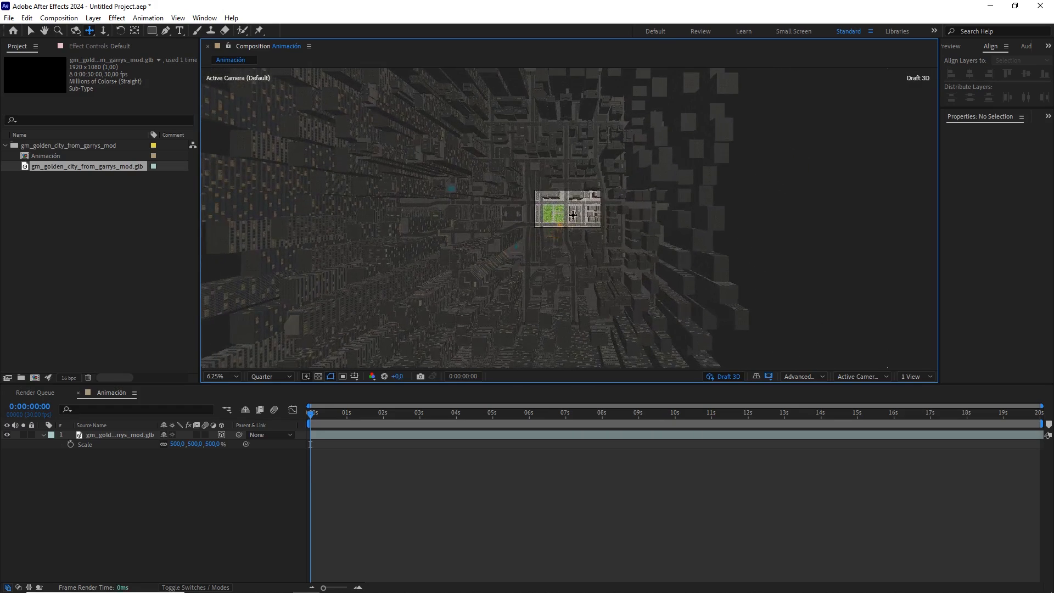
scroll(573, 215, "up", 4)
scroll(533, 173, "down", 1)
left_click_drag(494, 186, 560, 150)
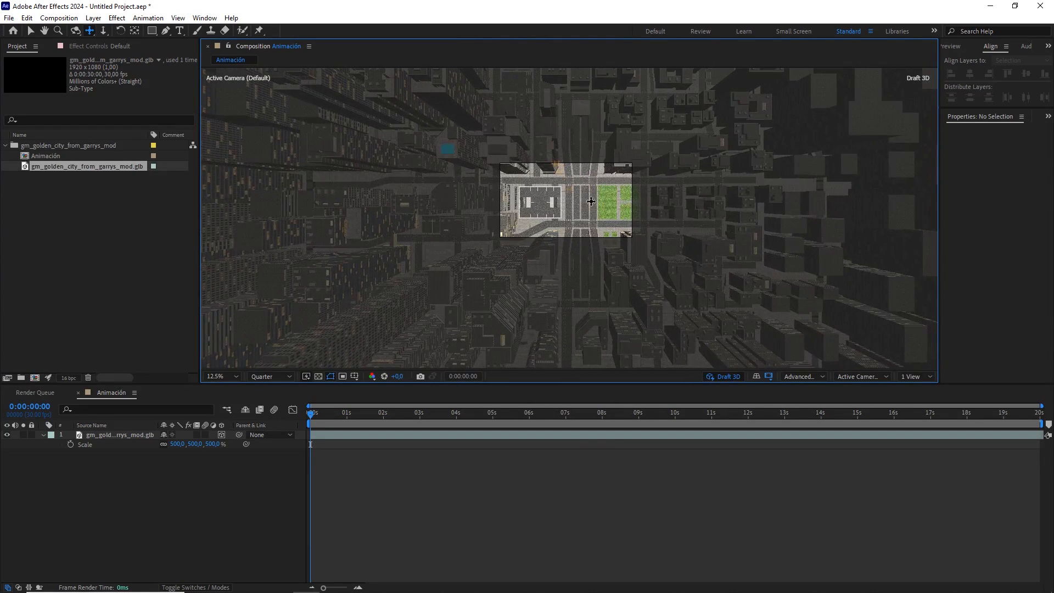
Start a Pen tool path on the avenue beside the rooftop parking lot and run it straight up to the far crosswalk.
scroll(569, 218, "up", 1)
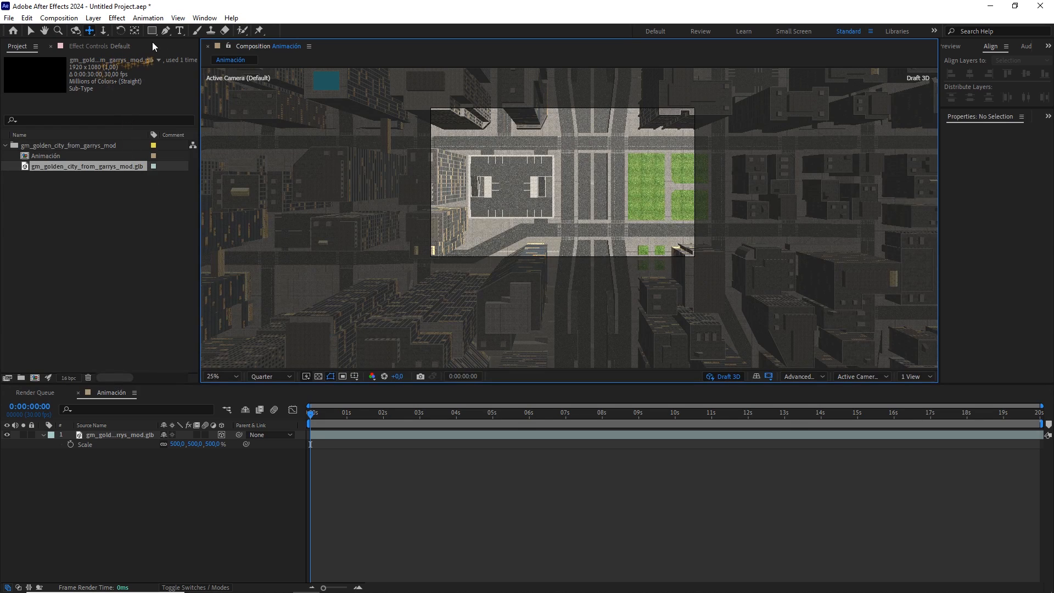
left_click(165, 30)
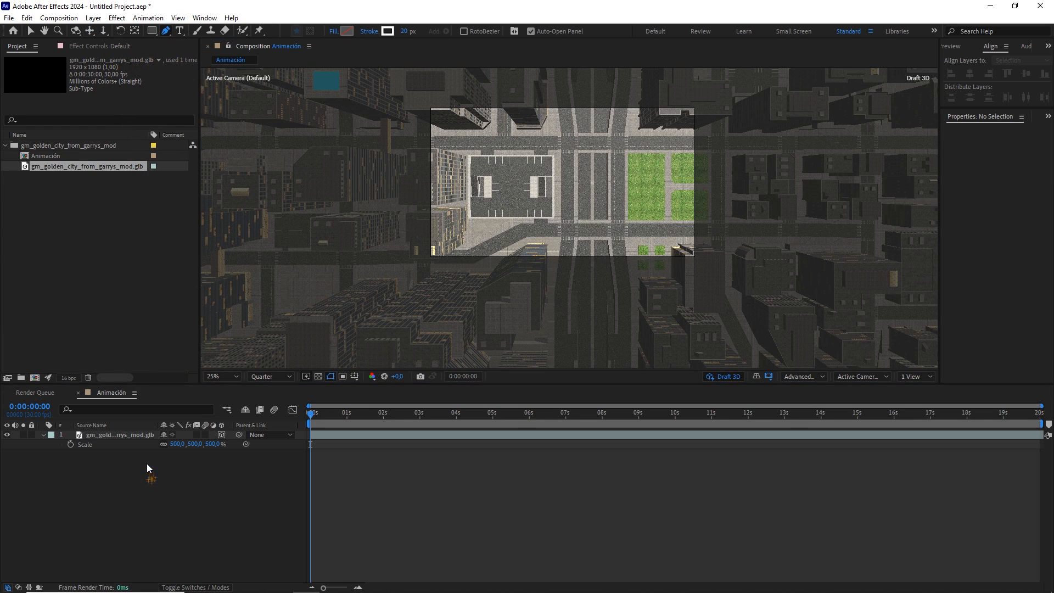
scroll(573, 229, "up", 1)
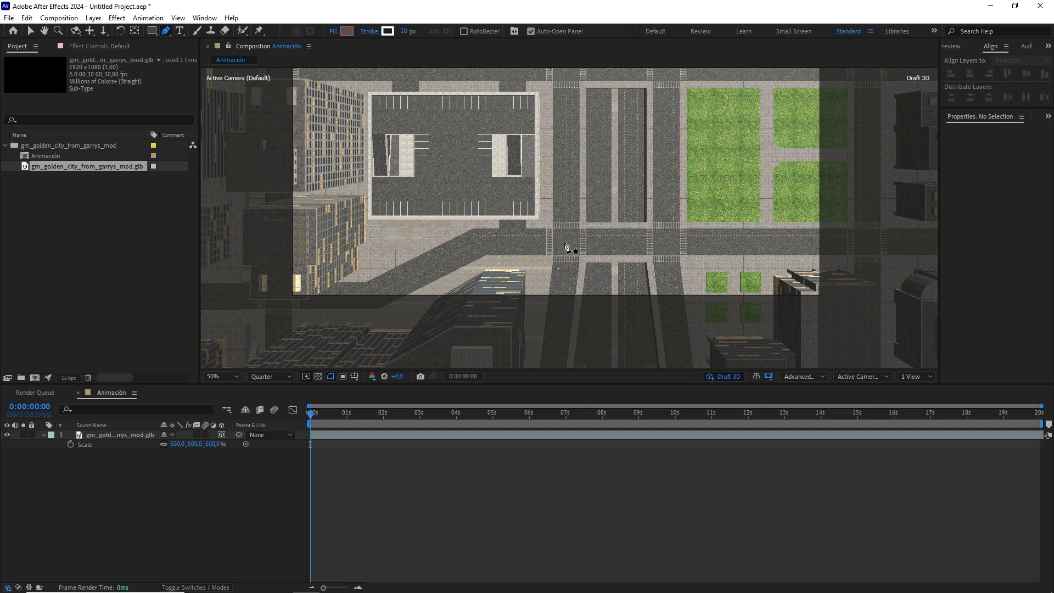
left_click(567, 244)
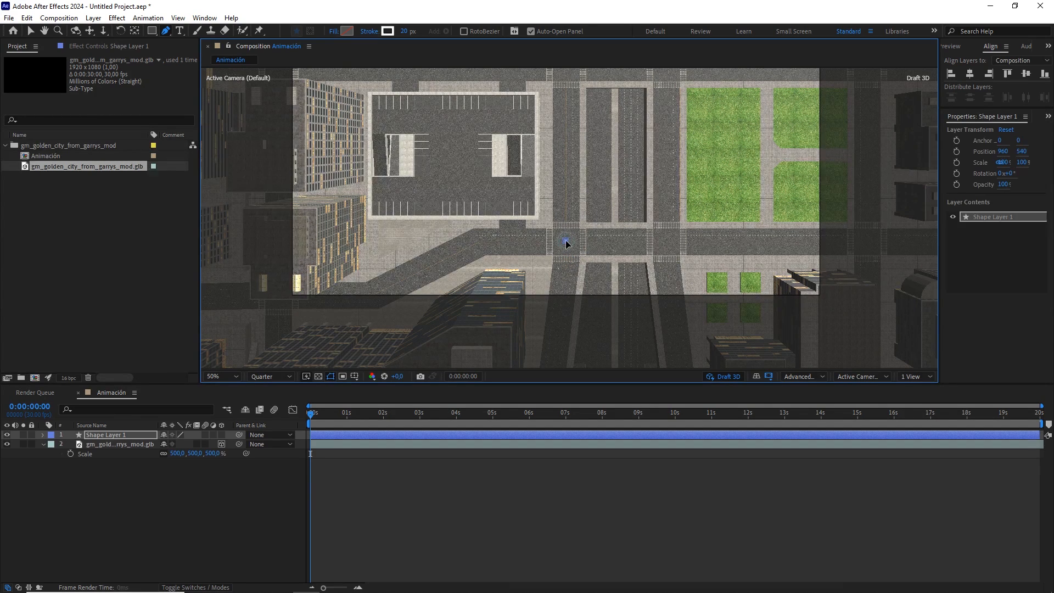
key("space")
left_click_drag(587, 153, 576, 260)
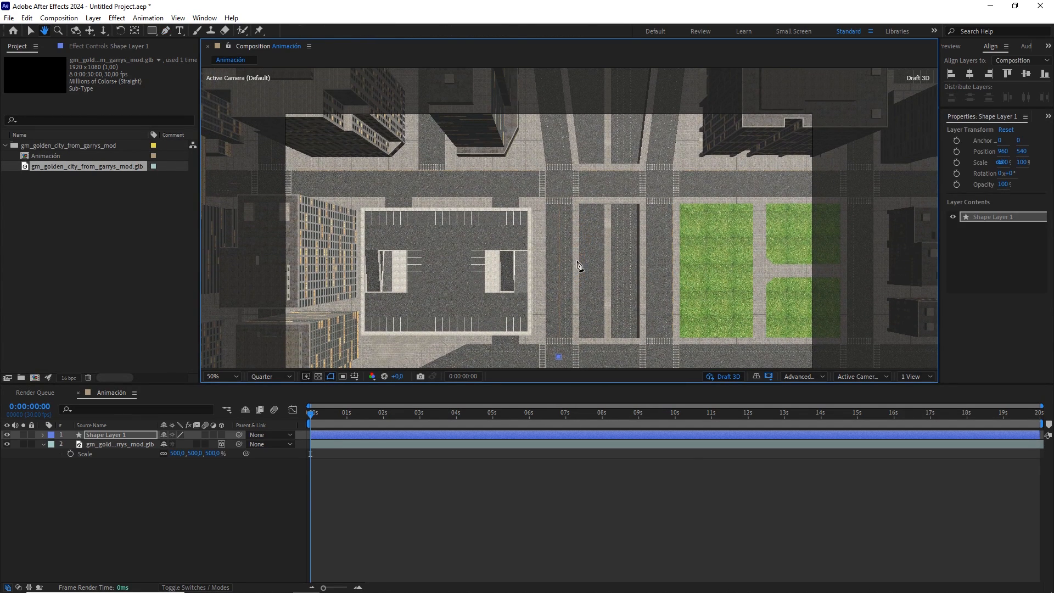
scroll(565, 209, "up", 2)
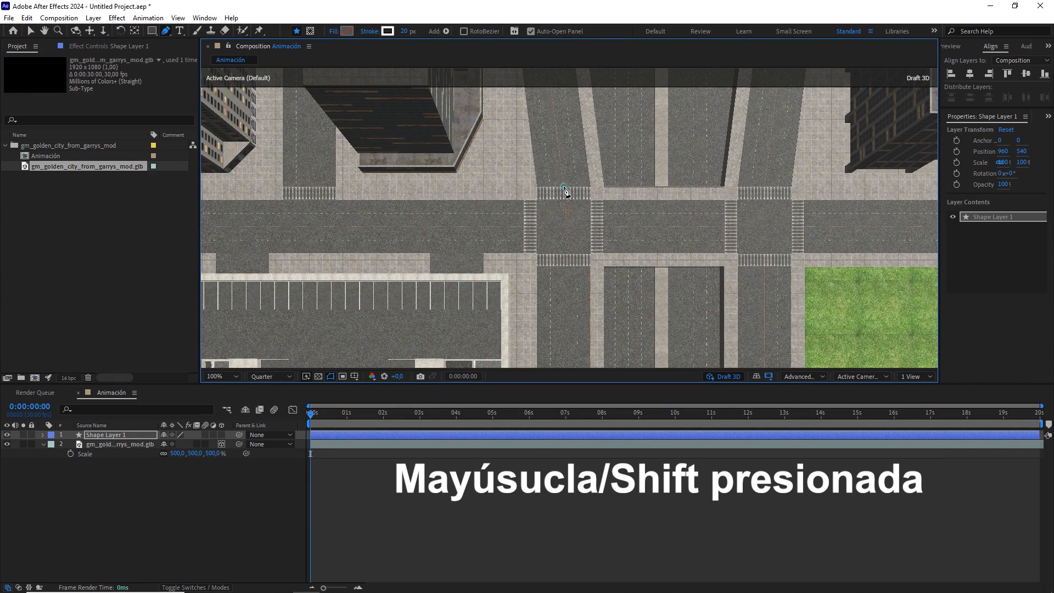
left_click(564, 187, "shift")
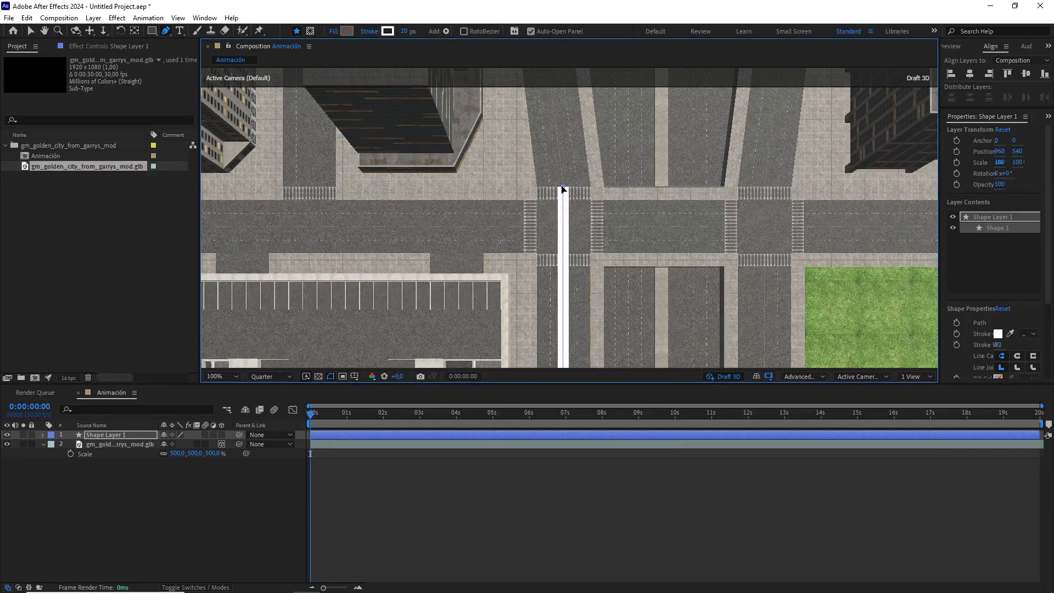
Keep the path's stroke at 20 px and its fill option at None, then reselect its end vertex to continue drawing.
left_click(404, 33)
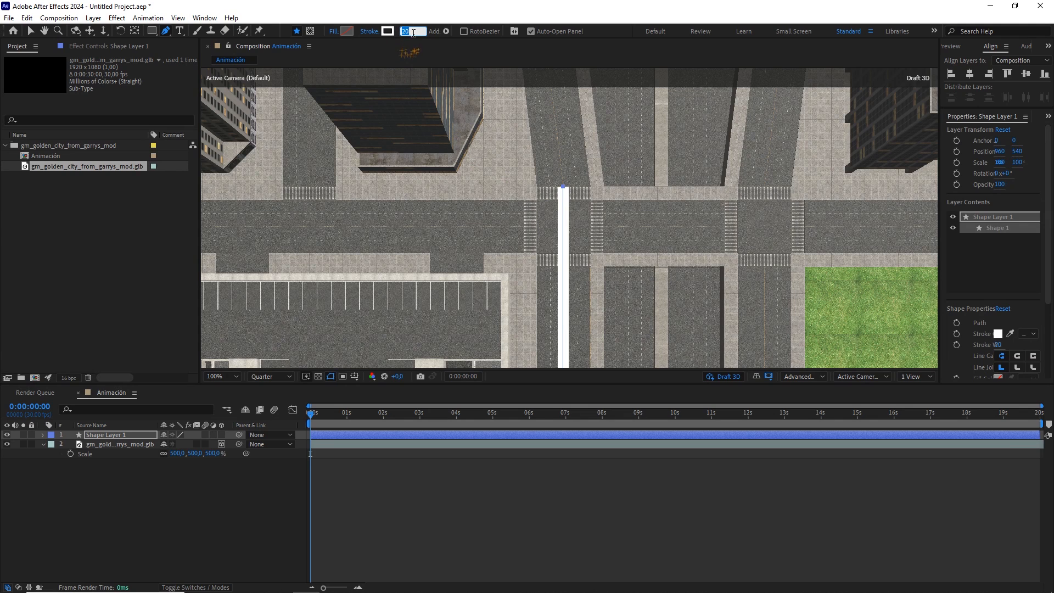
left_click(334, 32)
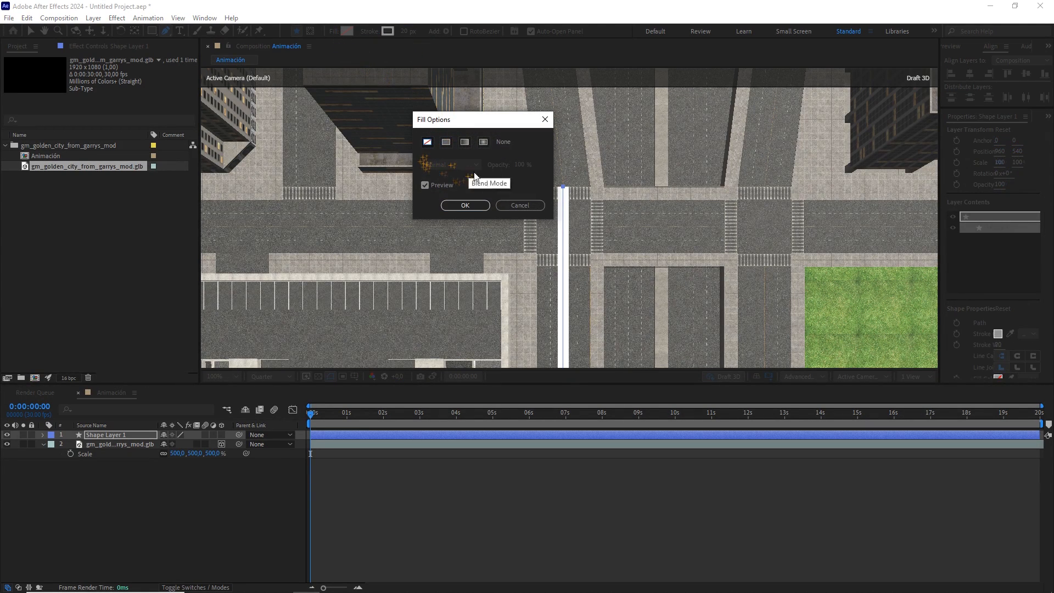
left_click(465, 205)
left_click(563, 188)
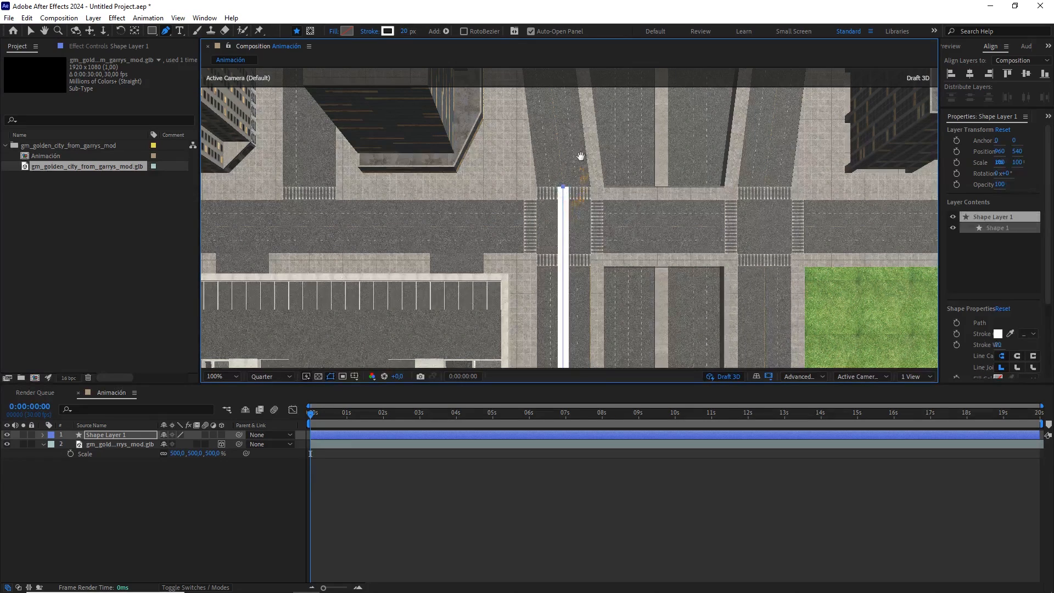
Extend the path along the slanted lane to the avenue's bend, then straight up to the next intersection.
left_click_drag(579, 155, 588, 323)
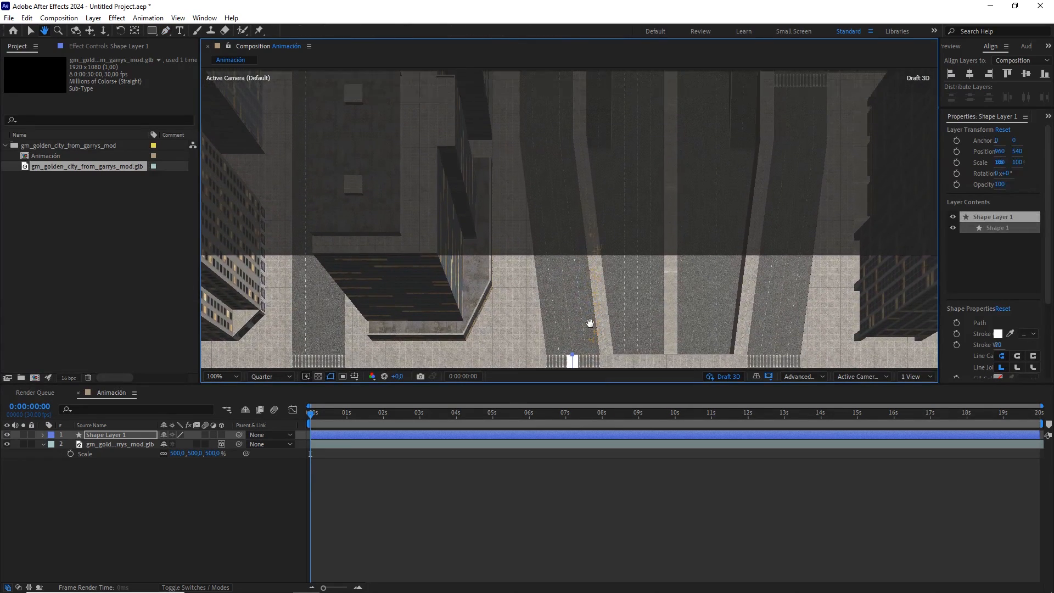
left_click(537, 145)
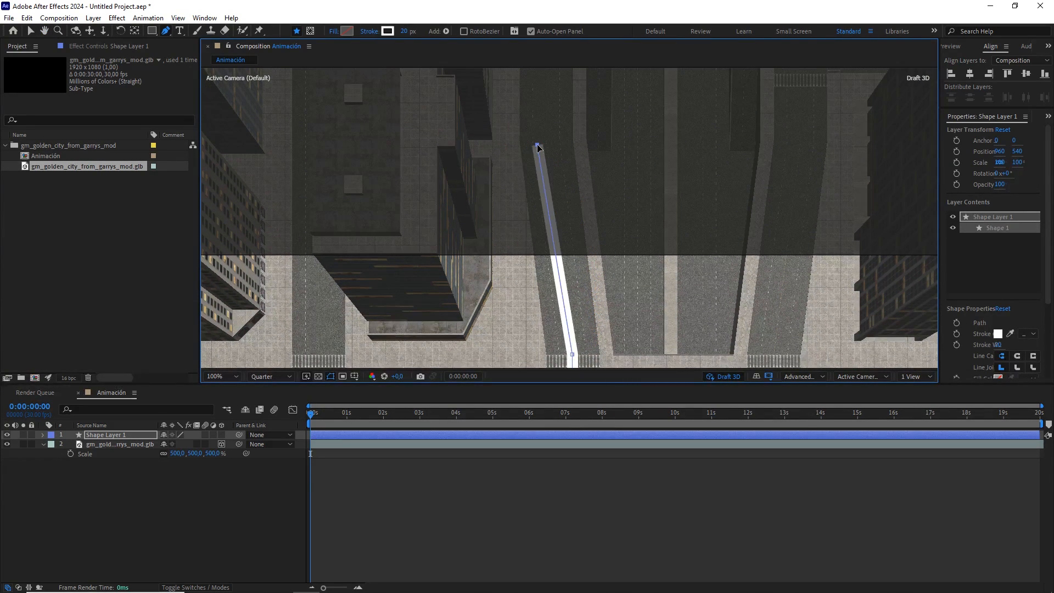
left_click_drag(537, 145, 541, 146)
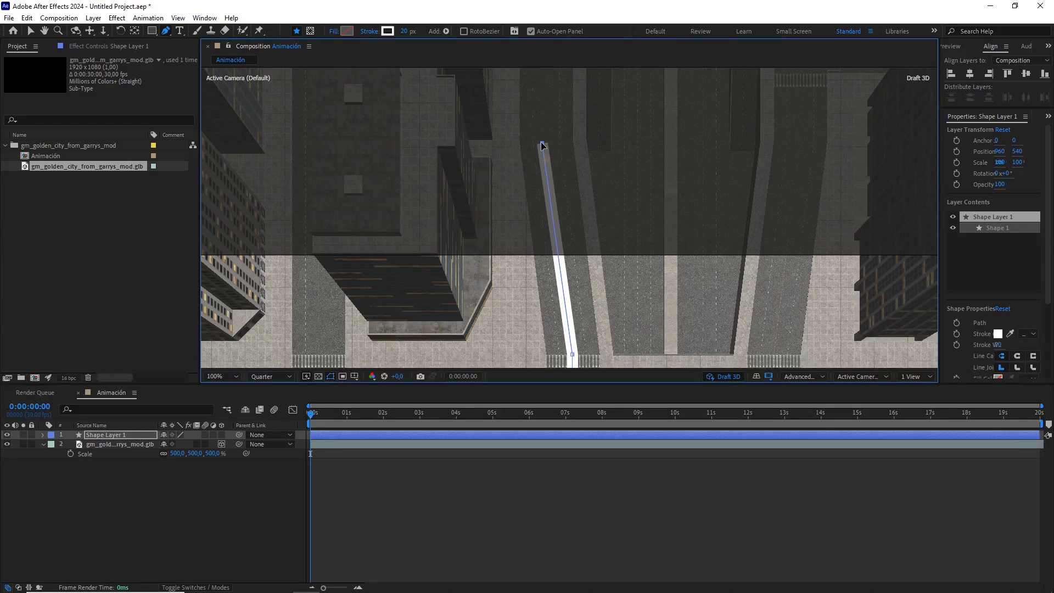
scroll(548, 151, "down", 1)
scroll(549, 247, "down", 1)
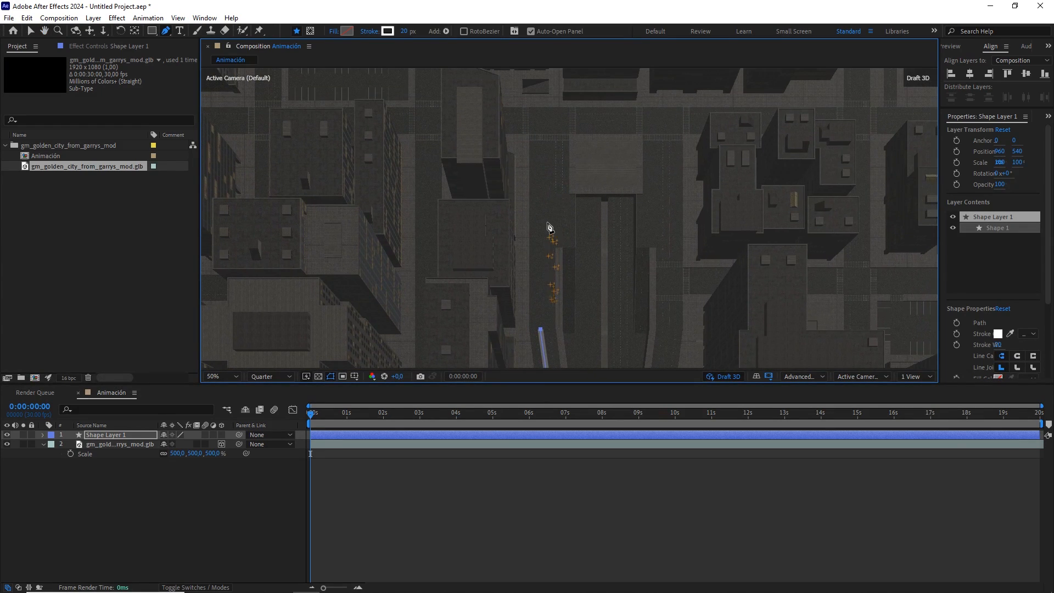
scroll(548, 226, "up", 2)
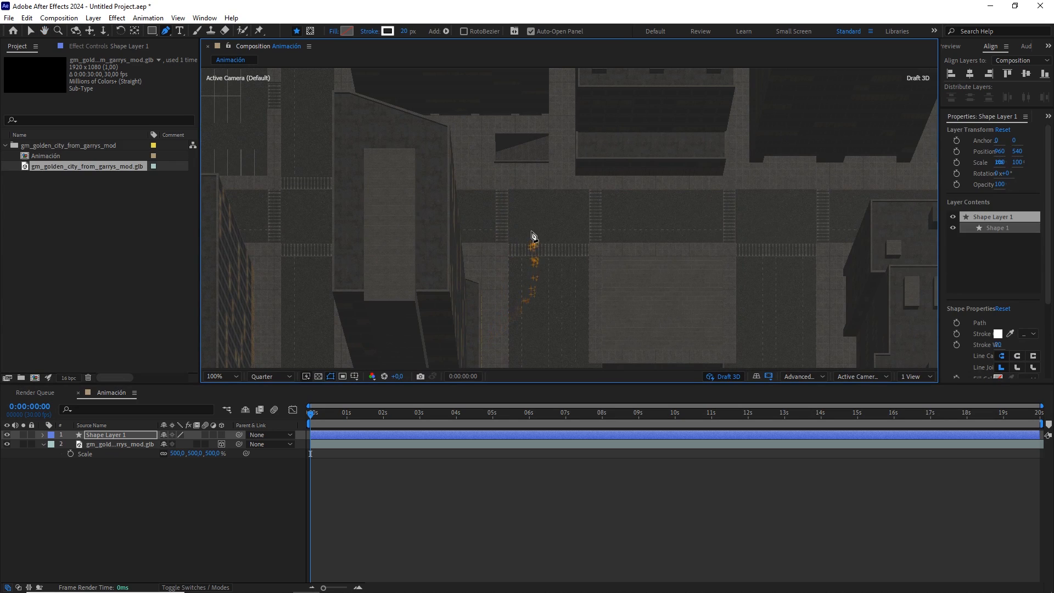
left_click(531, 229)
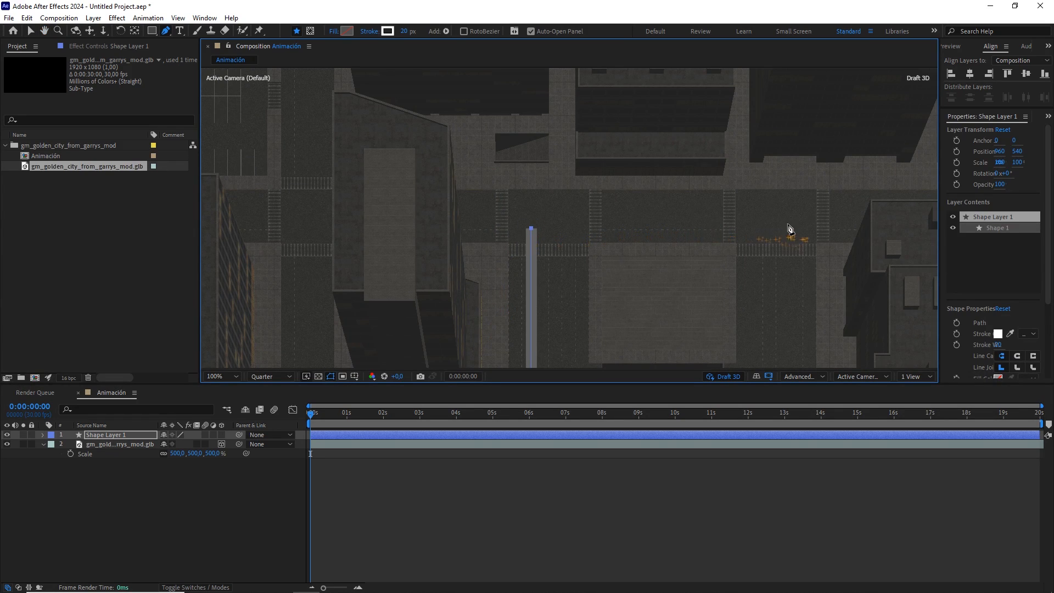
left_click(668, 228)
scroll(584, 233, "up", 1)
left_click_drag(580, 223, 576, 206)
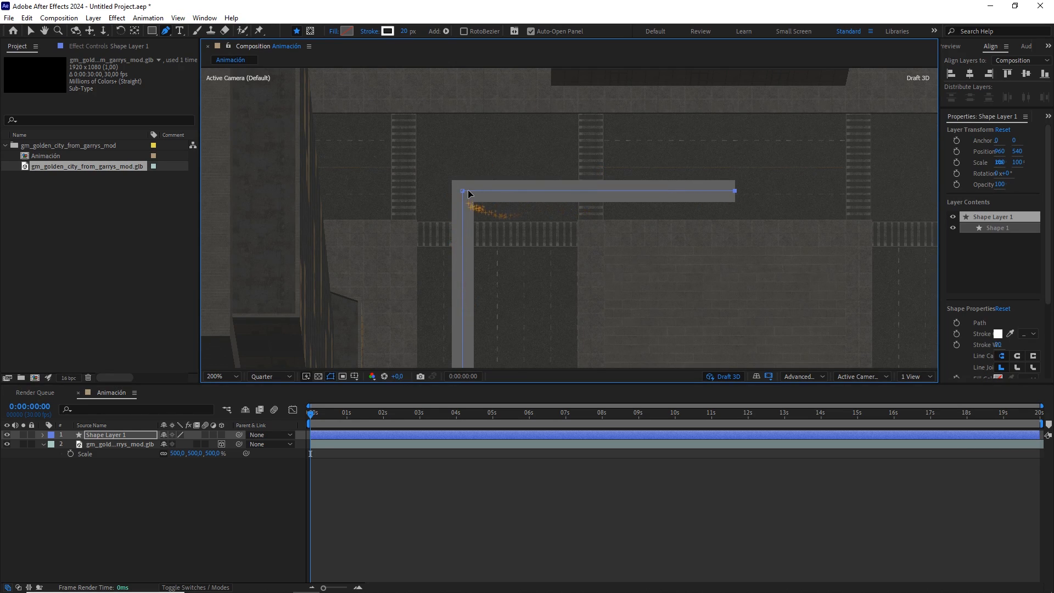
scroll(470, 202, "down", 1)
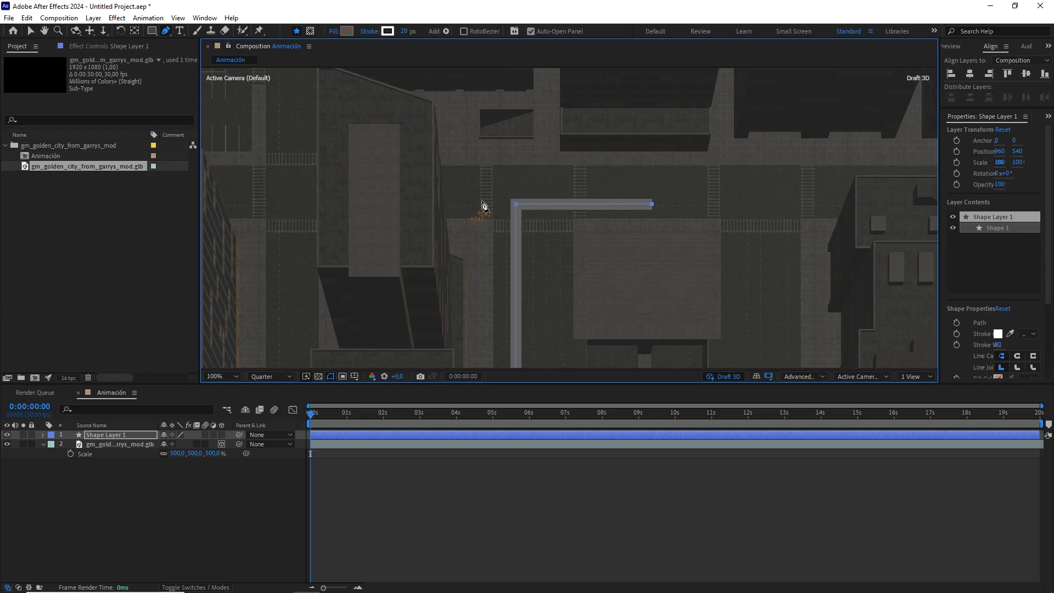
scroll(482, 203, "up", 1)
left_click_drag(663, 255, 589, 183)
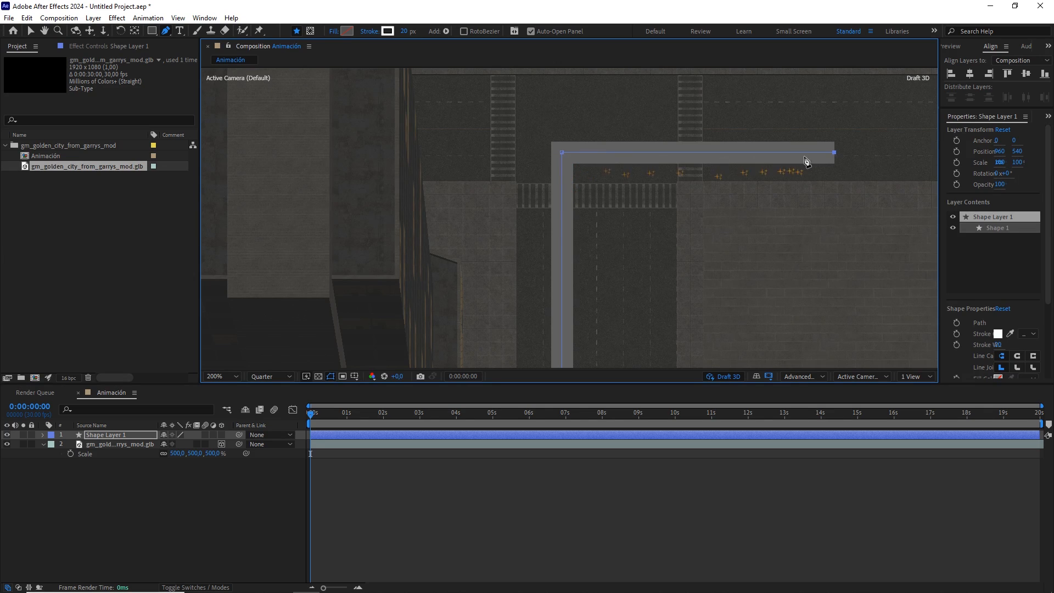
left_click_drag(828, 171, 808, 186)
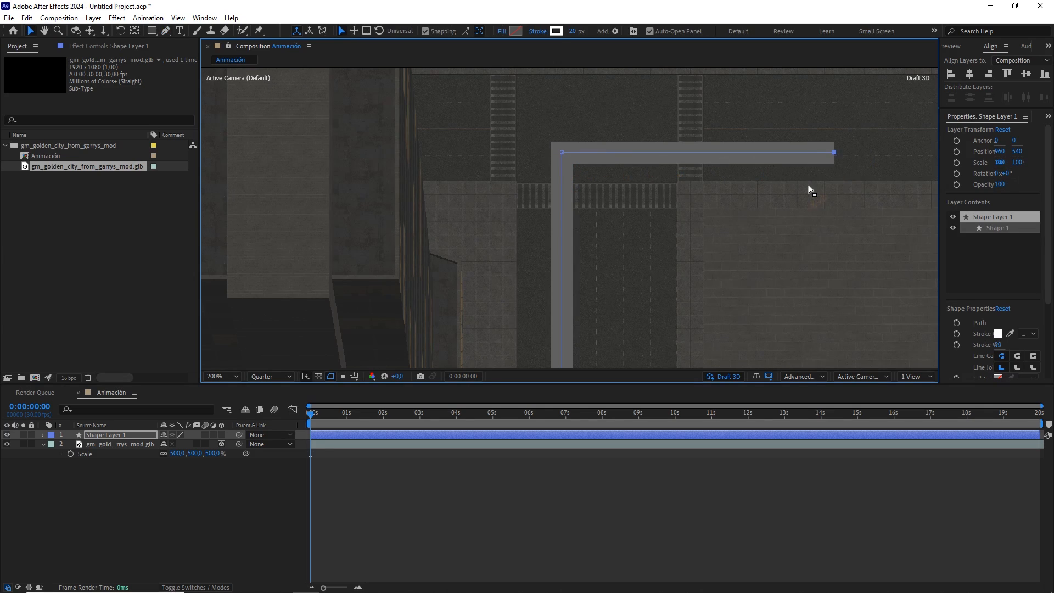
key("Delete")
Pull the path's end vertex back before the crosswalk and add a smooth curved turn to the right into the cross street.
left_click_drag(562, 152, 567, 231)
left_click(167, 31)
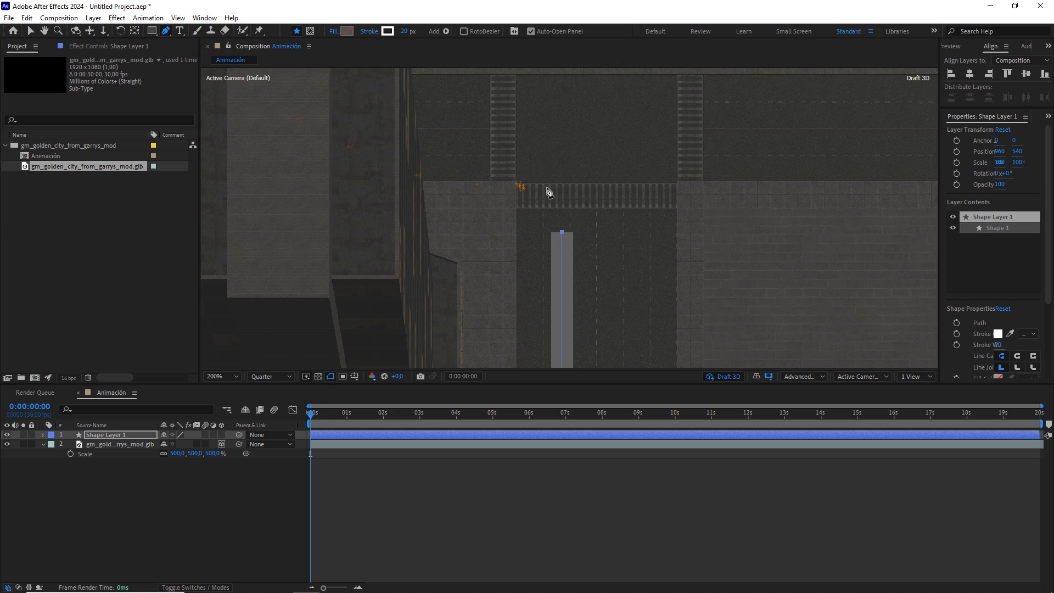
left_click(562, 233)
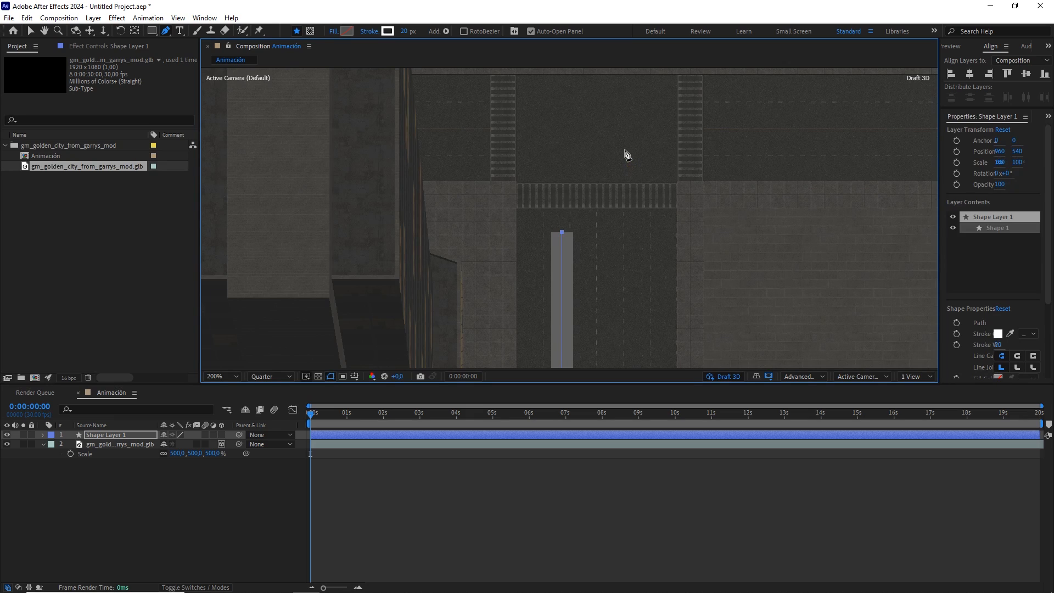
left_click(625, 149)
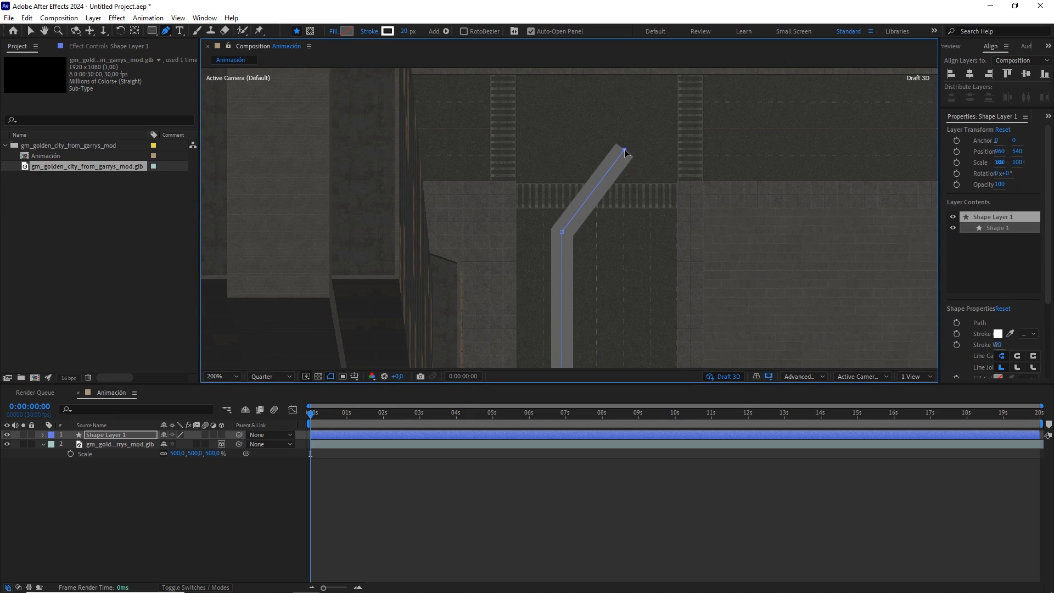
left_click_drag(625, 149, 693, 151)
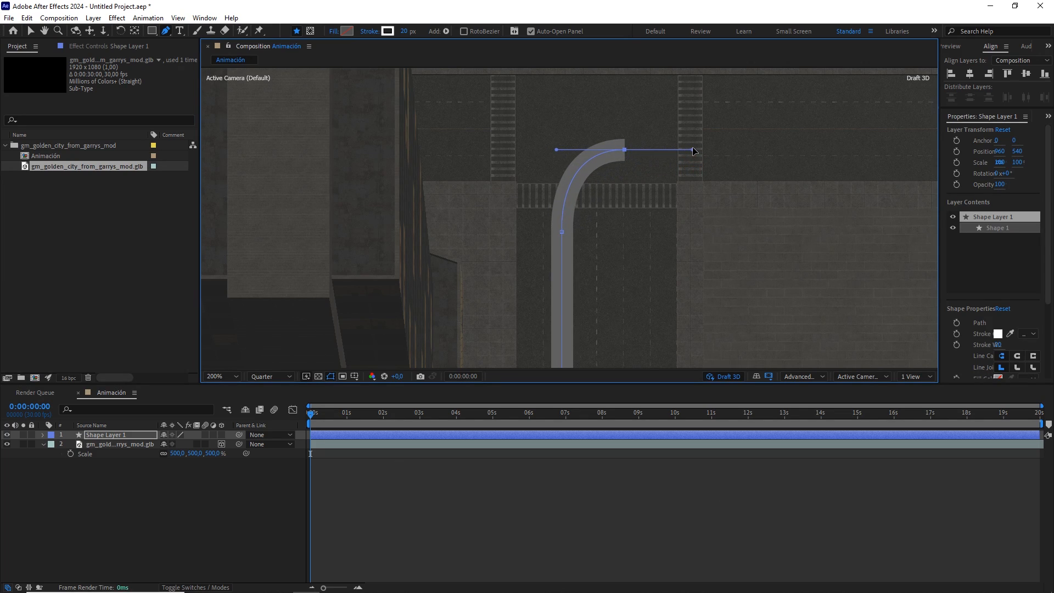
Extend the path horizontally along the cross street to a vertex just before the next avenue.
scroll(719, 159, "down", 1)
key("space")
left_click_drag(790, 172, 415, 177)
left_click_drag(804, 192, 598, 203)
scroll(703, 207, "up", 1)
left_click_drag(722, 195, 753, 186)
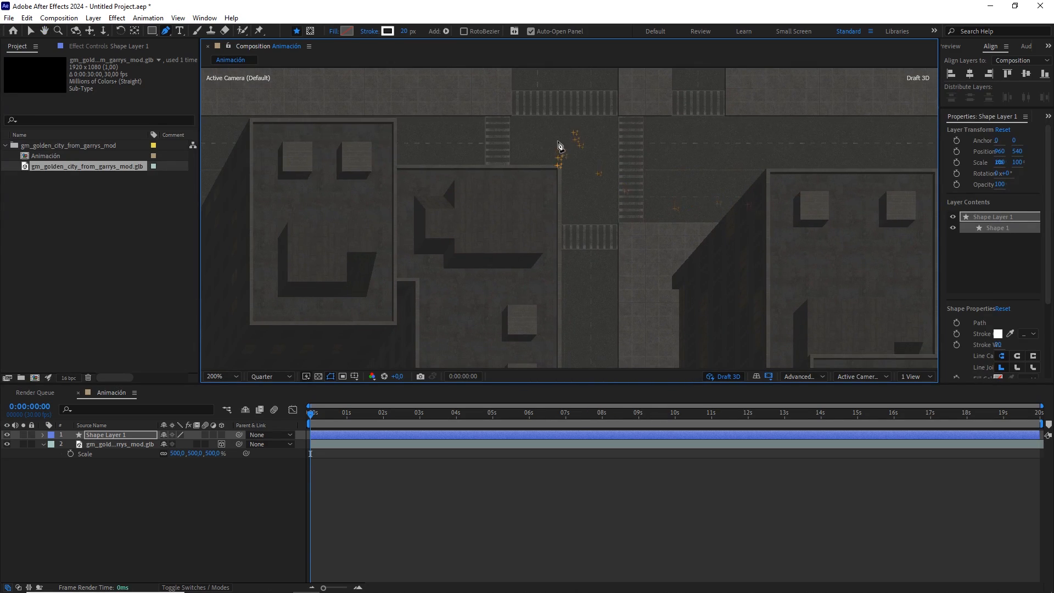
left_click(497, 192)
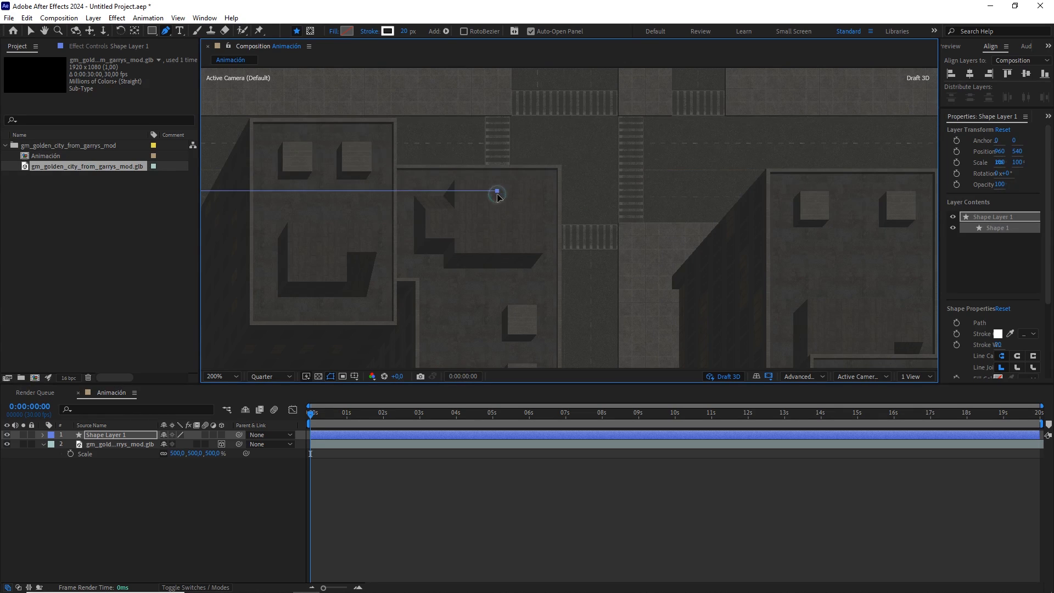
Add a smooth curved turn that leads the path upward at the crosswalk of the next avenue.
scroll(497, 195, "down", 1)
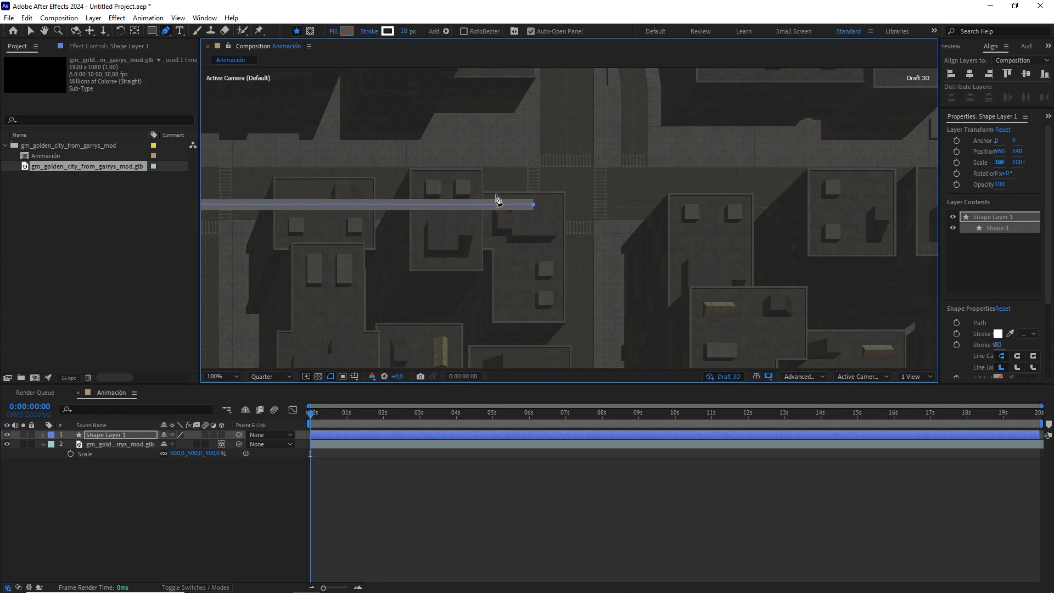
left_click_drag(496, 193, 587, 181)
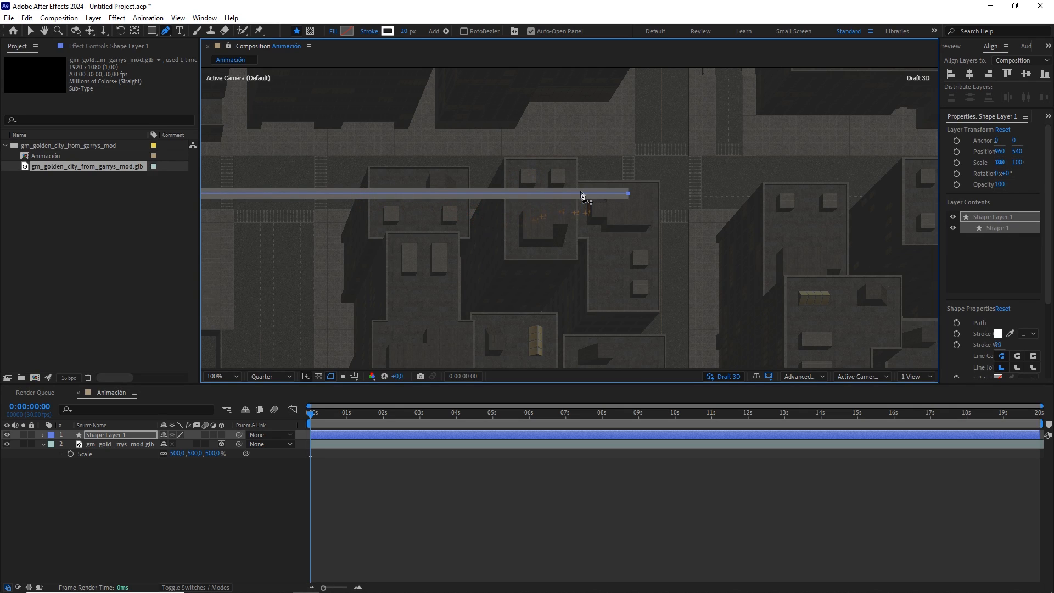
scroll(644, 204, "up", 1)
left_click_drag(630, 163, 571, 244)
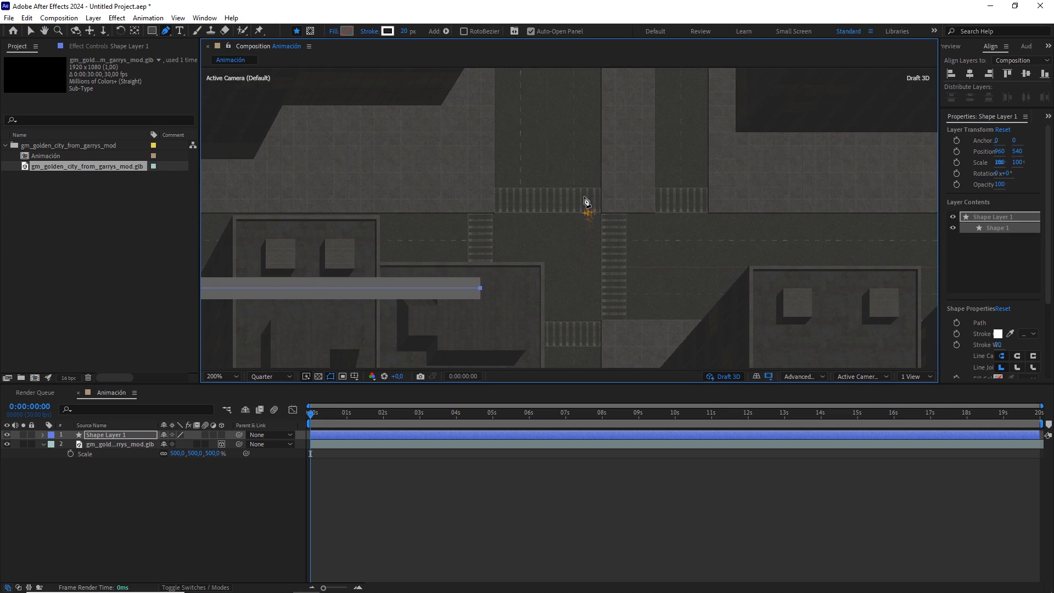
left_click_drag(574, 194, 584, 101)
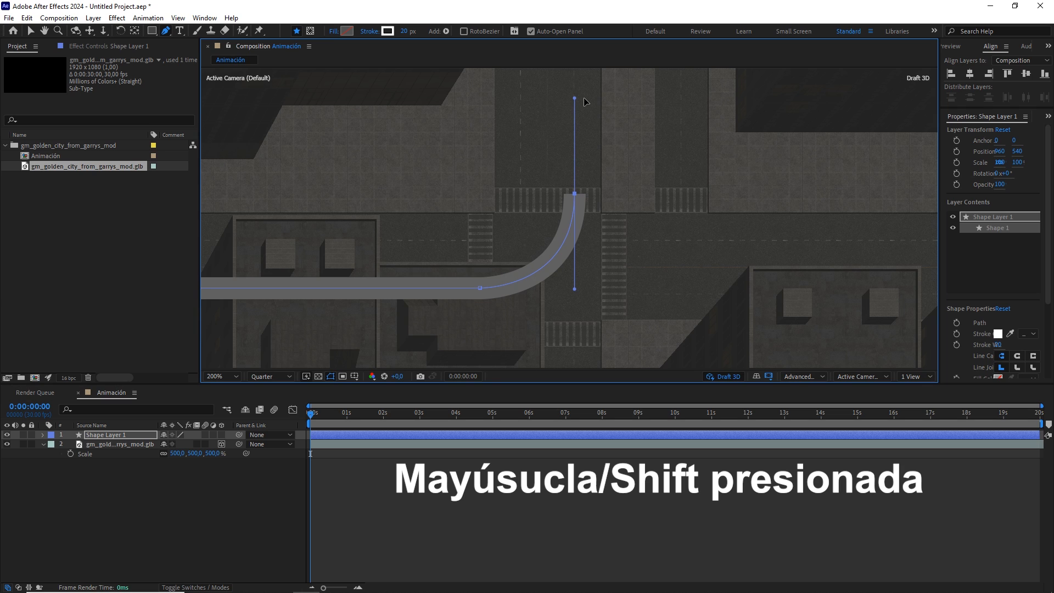
Extend the path straight up the avenue to an end vertex at the crosswalk of the next intersection.
key("space")
left_click_drag(591, 140, 598, 366)
left_click_drag(606, 190, 598, 278)
key("space")
left_click_drag(576, 129, 572, 284)
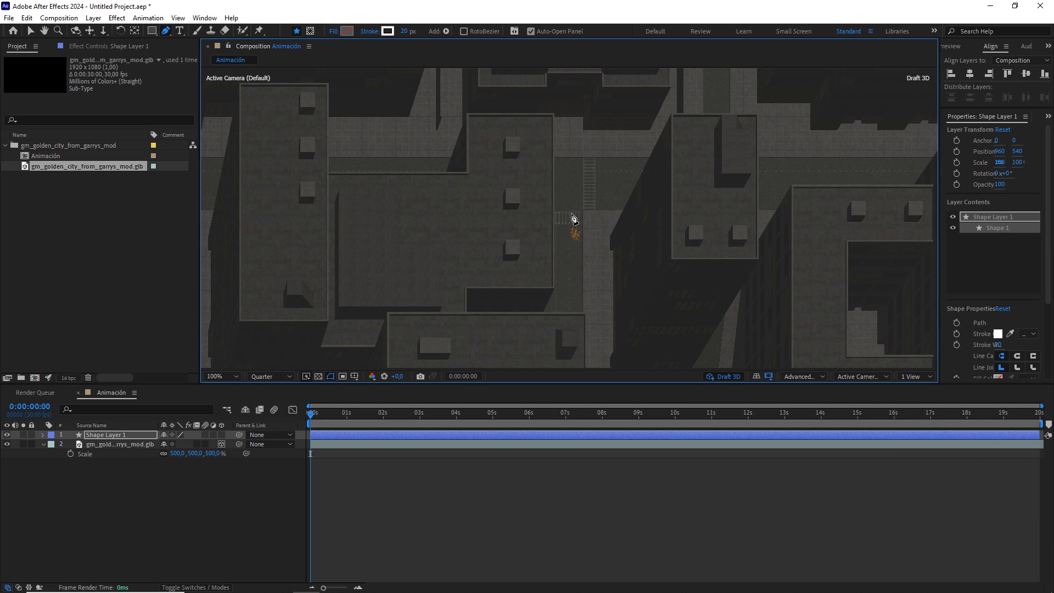
left_click(570, 214)
Examine the complete route over the city from the starting avenue to its last vertex.
scroll(583, 277, "down", 4)
scroll(604, 263, "down", 2)
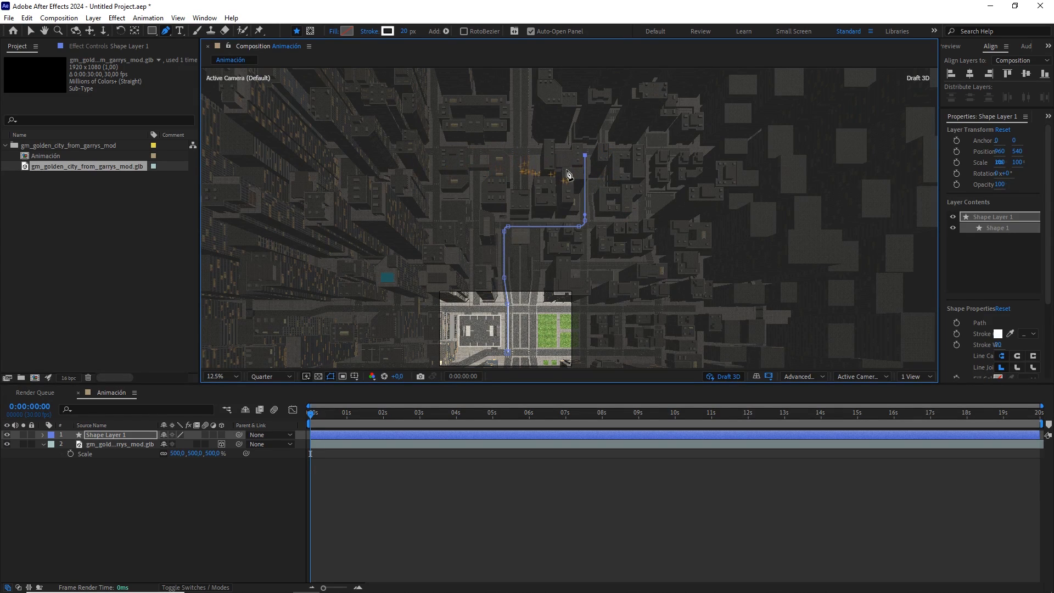
left_click_drag(584, 231, 585, 222)
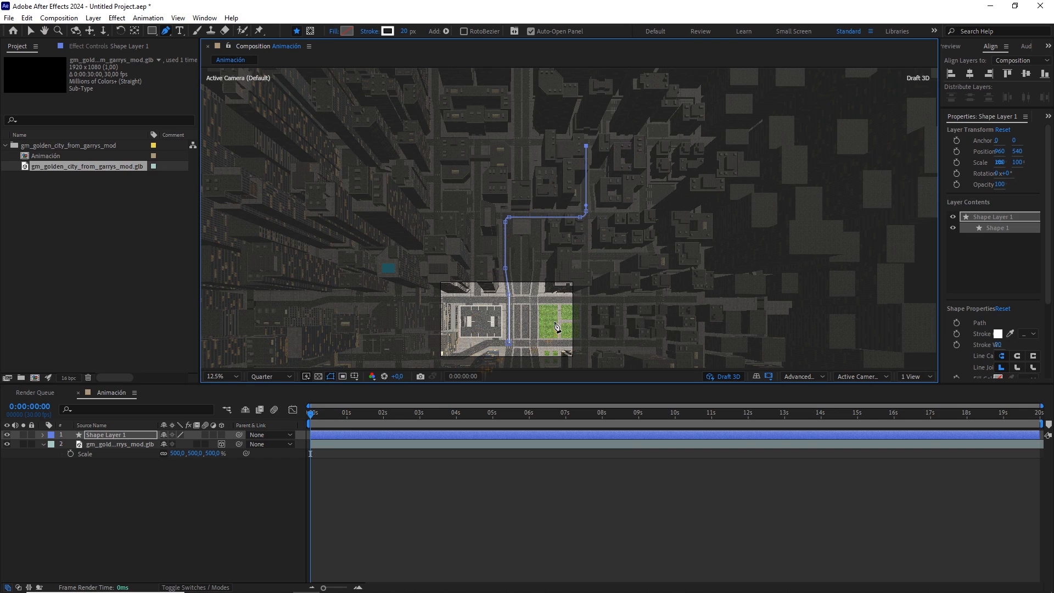
left_click_drag(577, 299, 598, 240)
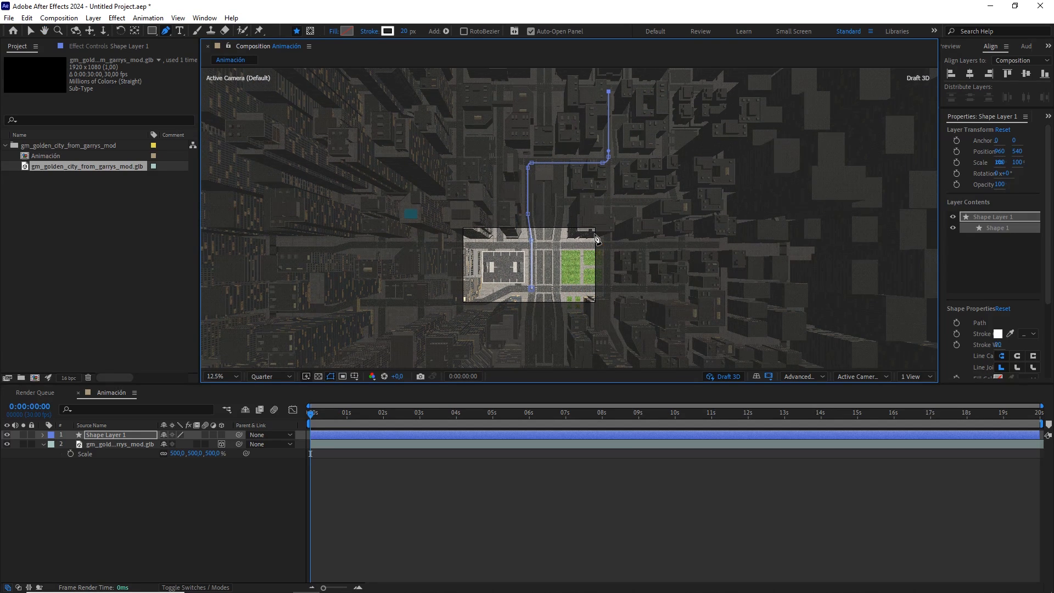
scroll(597, 240, "up", 1)
left_click_drag(523, 228, 541, 209)
left_click_drag(576, 163, 557, 219)
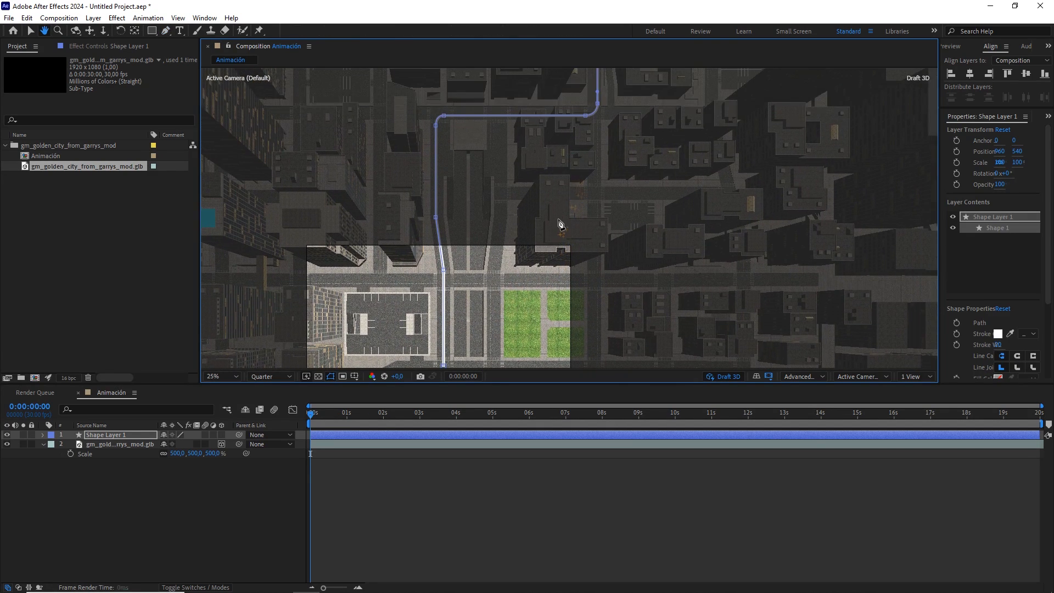
Make the route's shape layer 3D and centre it in the composition view over the city streets.
left_click(222, 435)
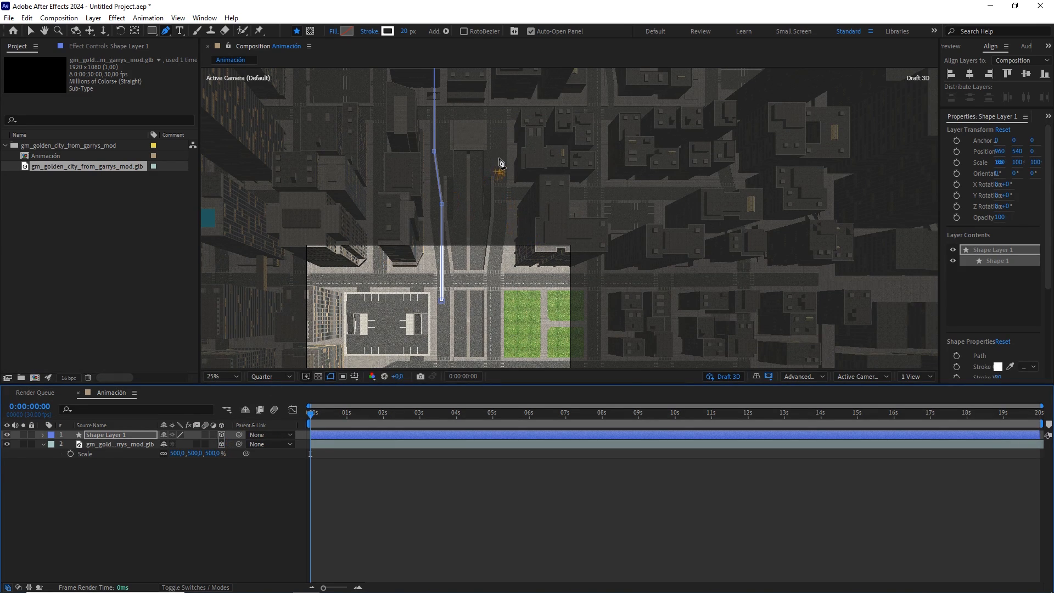
scroll(501, 162, "down", 1)
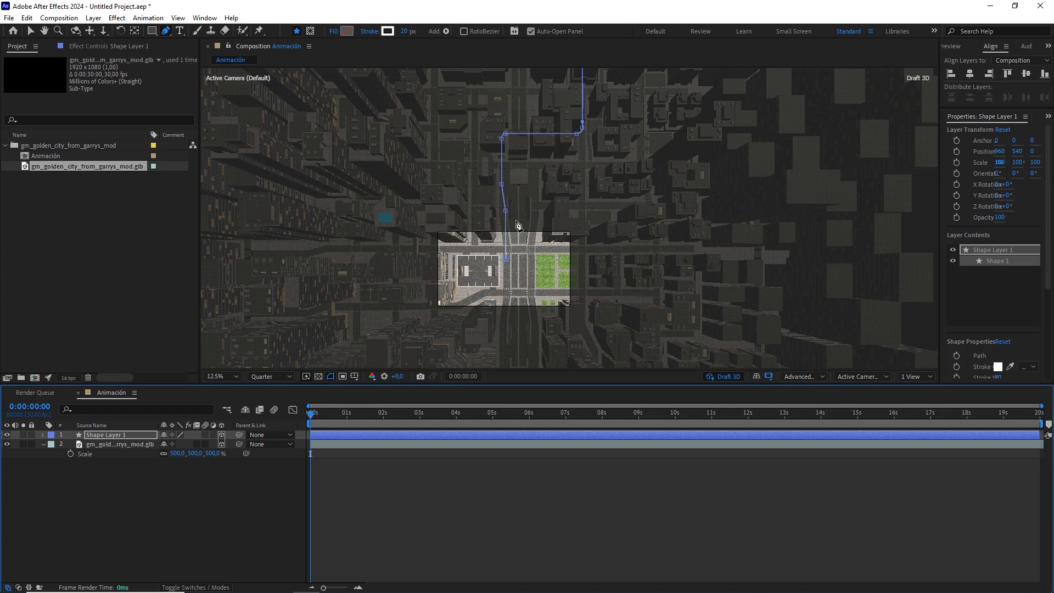
key("ctrl+Home")
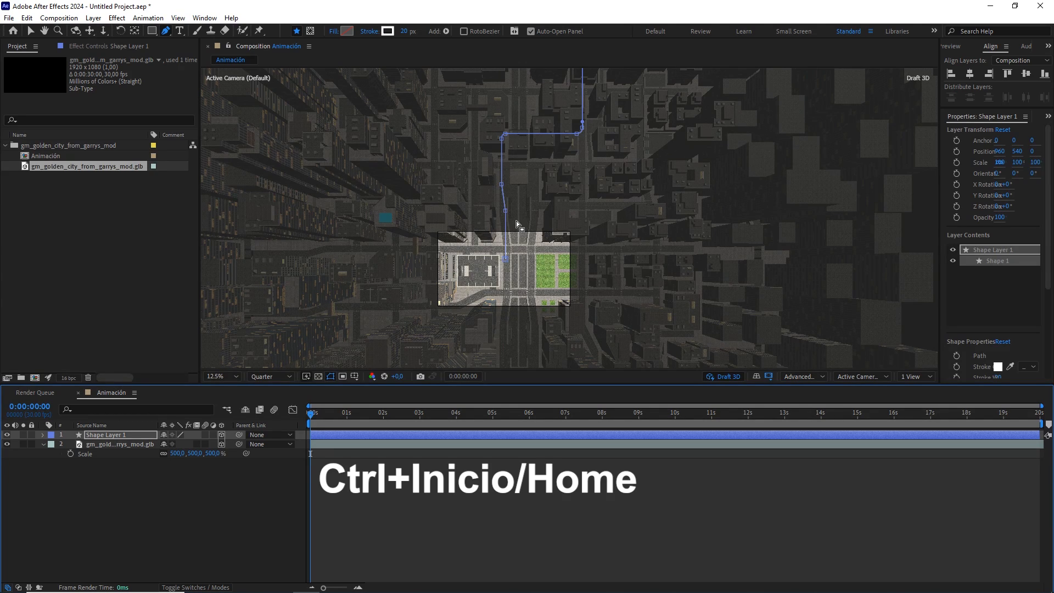
key("ctrl+Home")
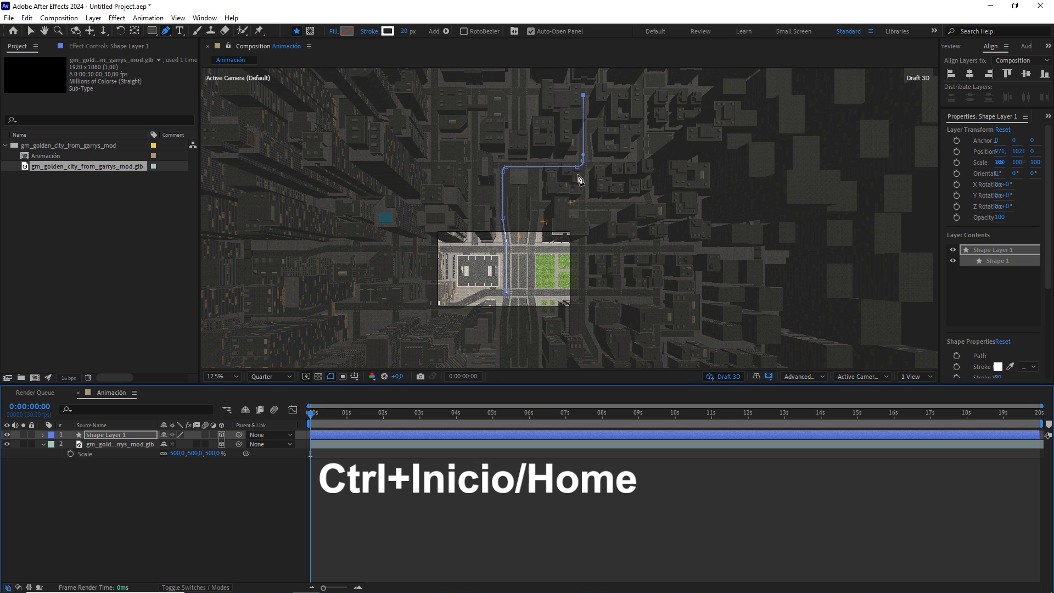
scroll(577, 183, "up", 1)
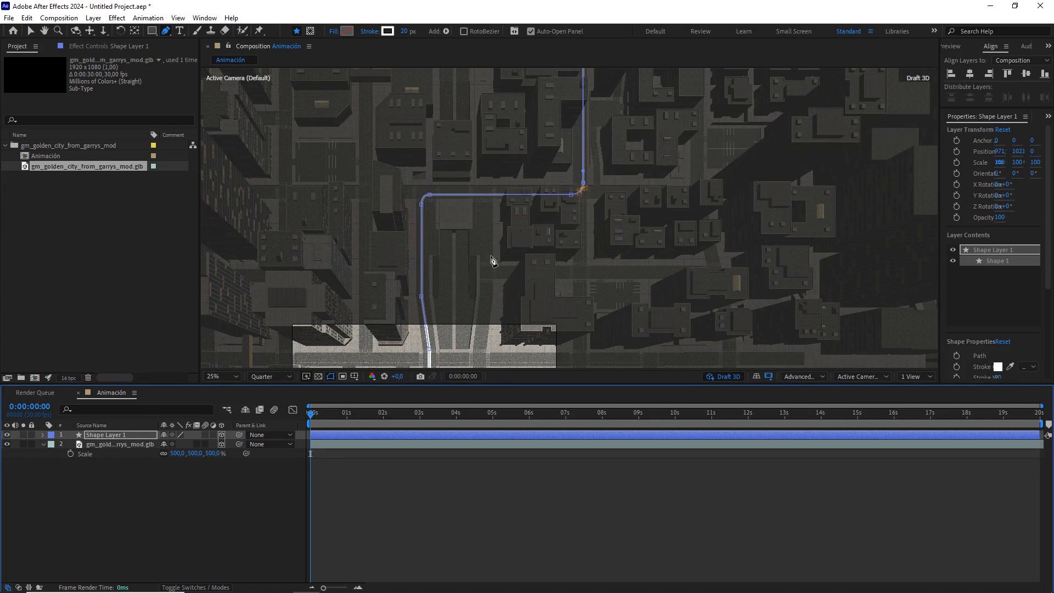
left_click(156, 502)
key("h")
left_click_drag(496, 296, 504, 204)
key("g")
scroll(506, 236, "down", 1)
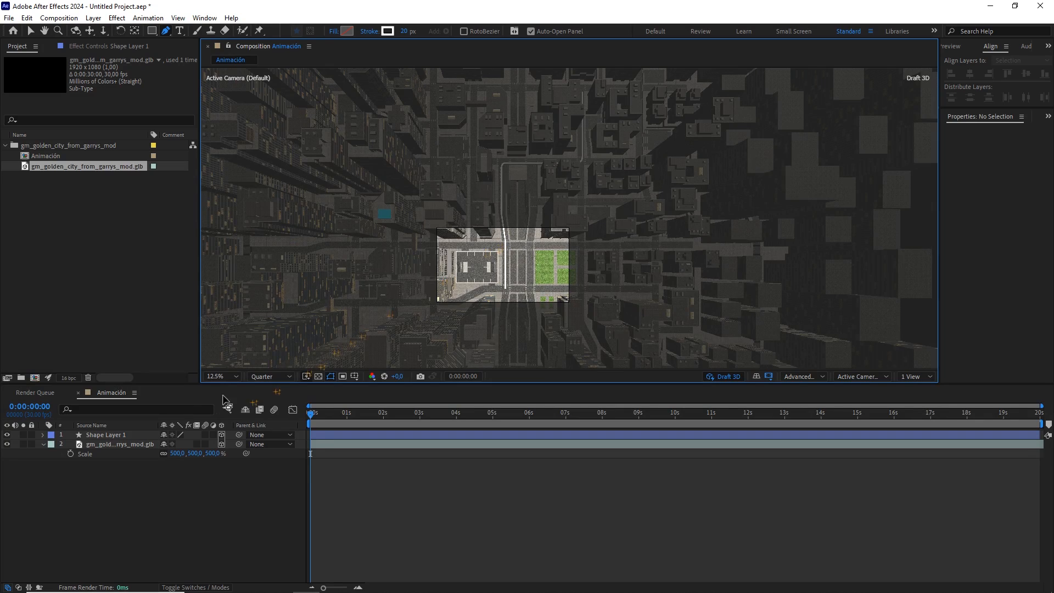
Copy the Path property of the route shape in Shape Layer 1.
left_click(42, 434)
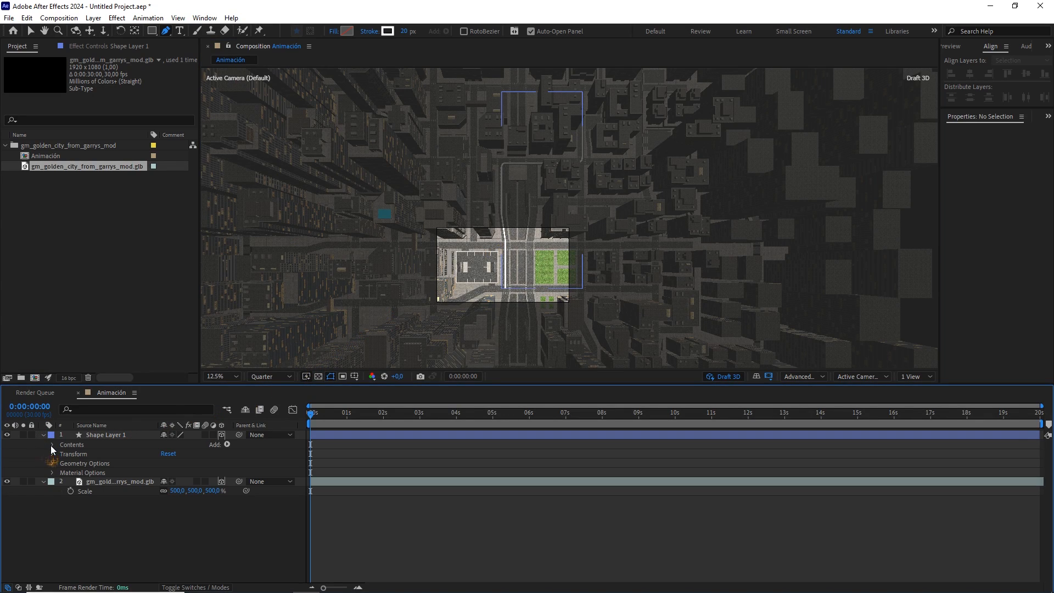
left_click(53, 444)
left_click(61, 454)
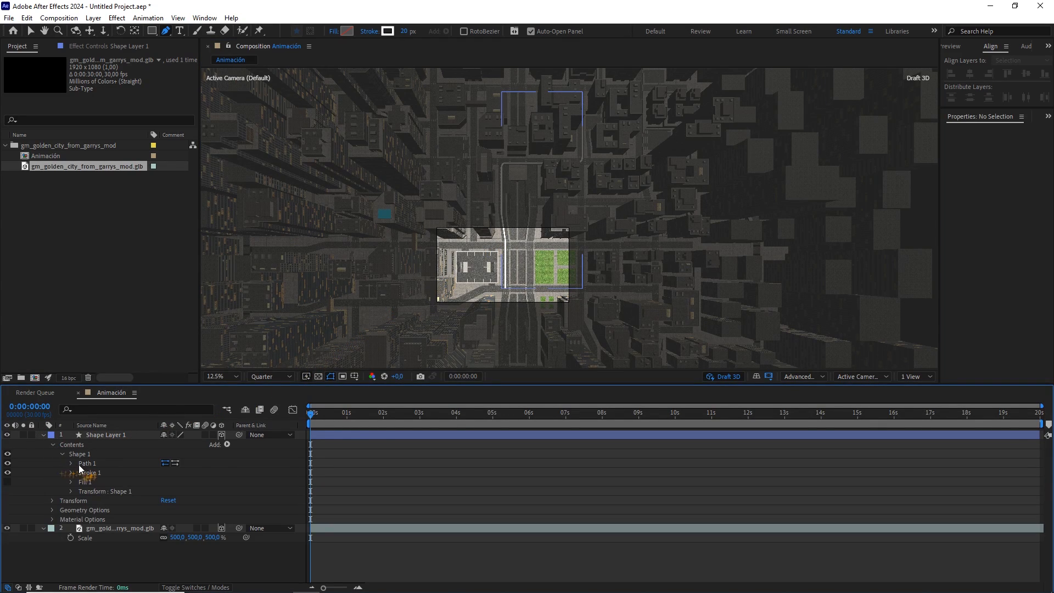
left_click(72, 463)
left_click(103, 473)
key("ctrl+c")
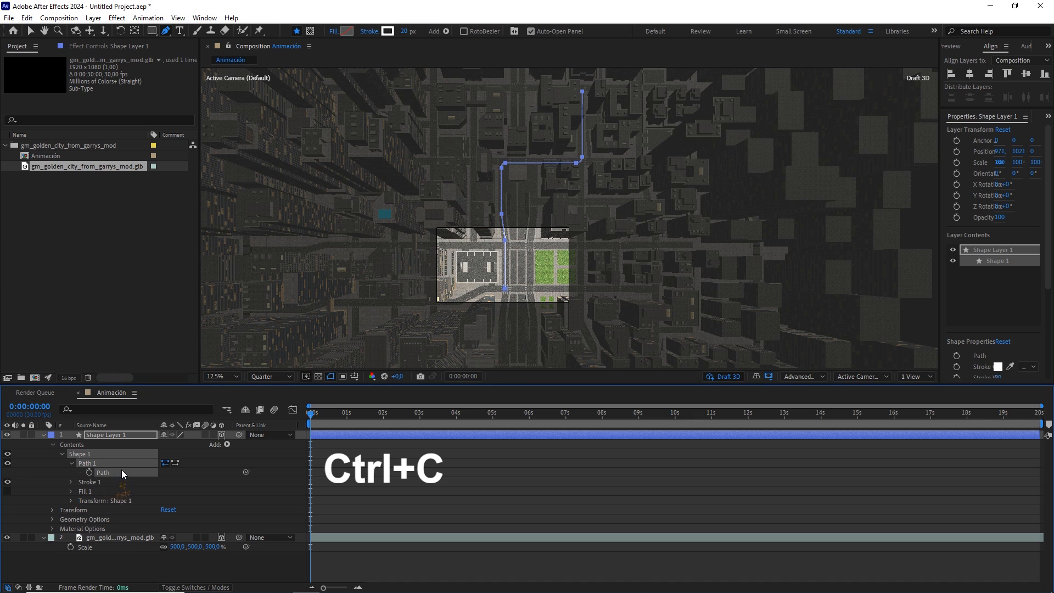
left_click(43, 434)
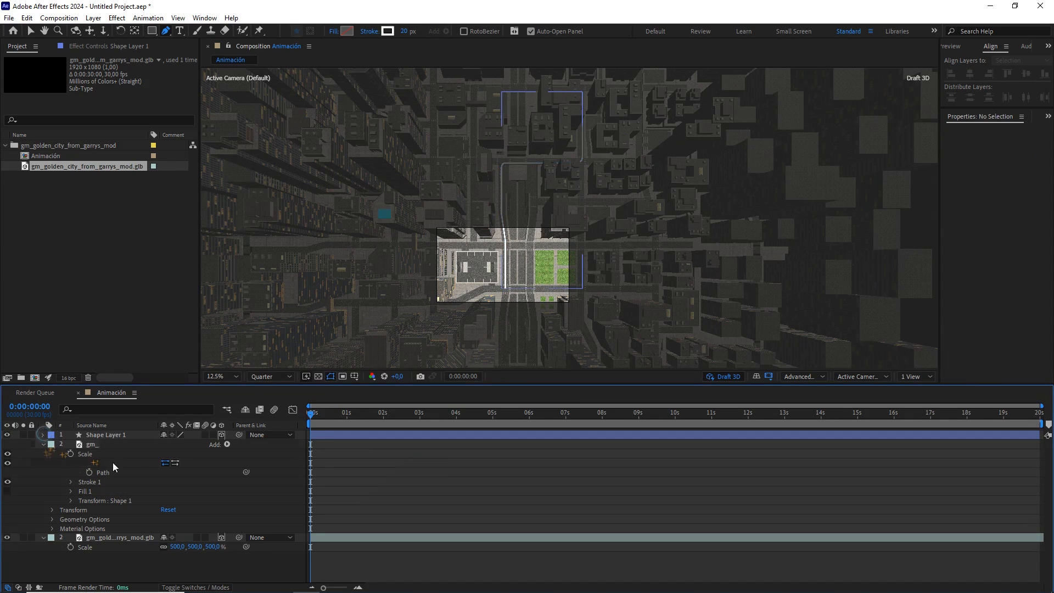
Add a null object to the composition and make it a 3D layer.
right_click(160, 505)
mouse_move(277, 372)
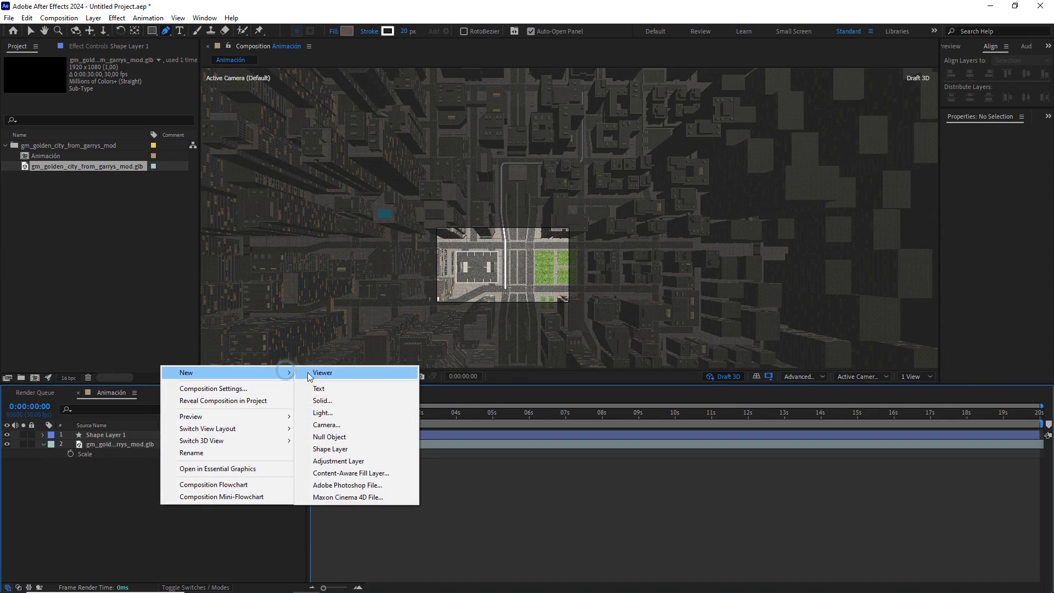
left_click(337, 437)
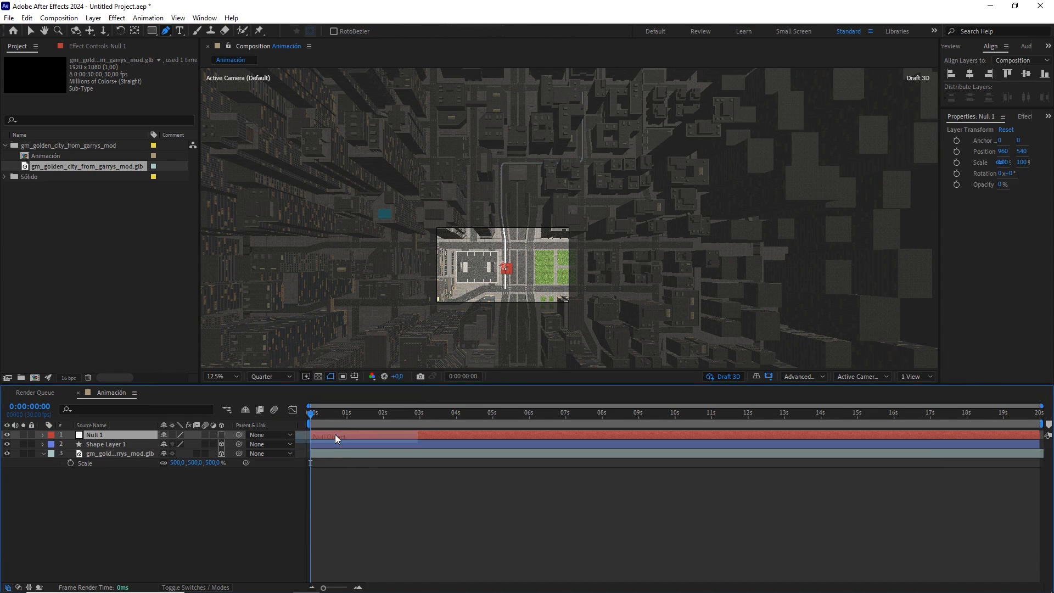
left_click(221, 434)
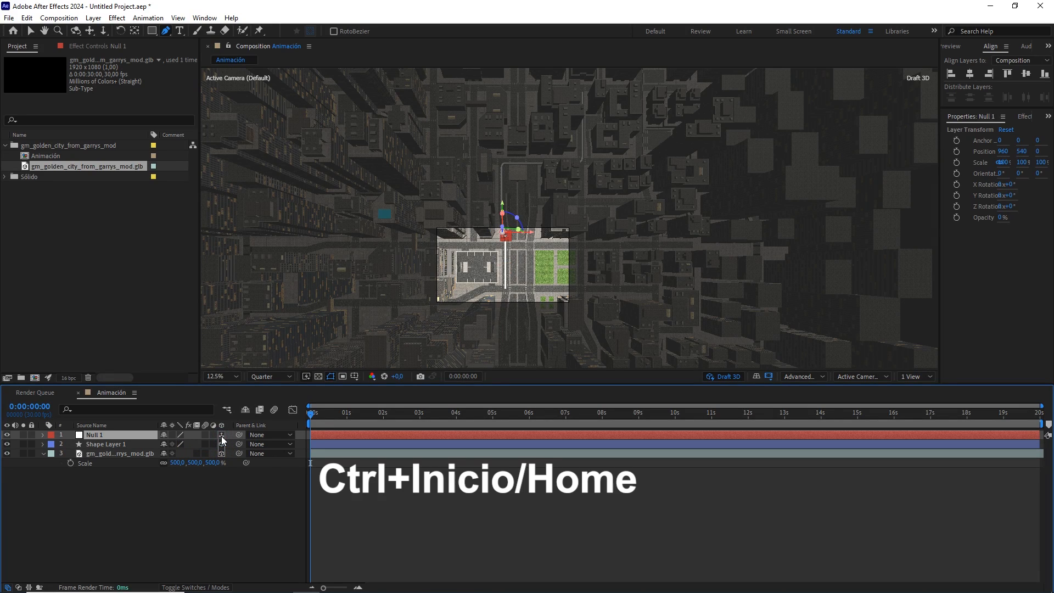
Centre Null 1 in the composition view and paste the copied path into its Position property as keyframes.
key("ctrl+Home")
key("p")
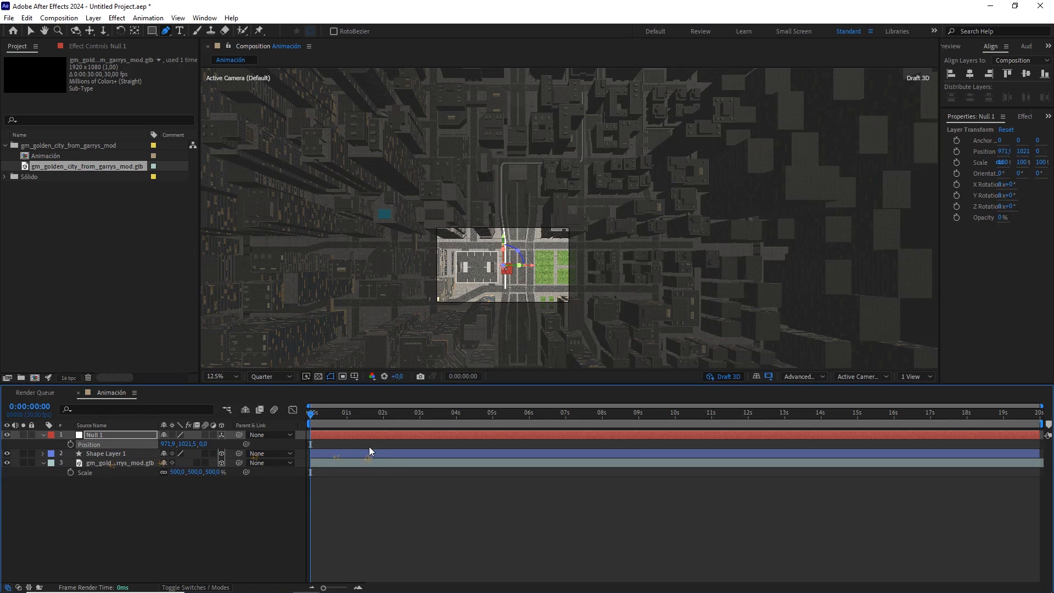
key("ctrl+v")
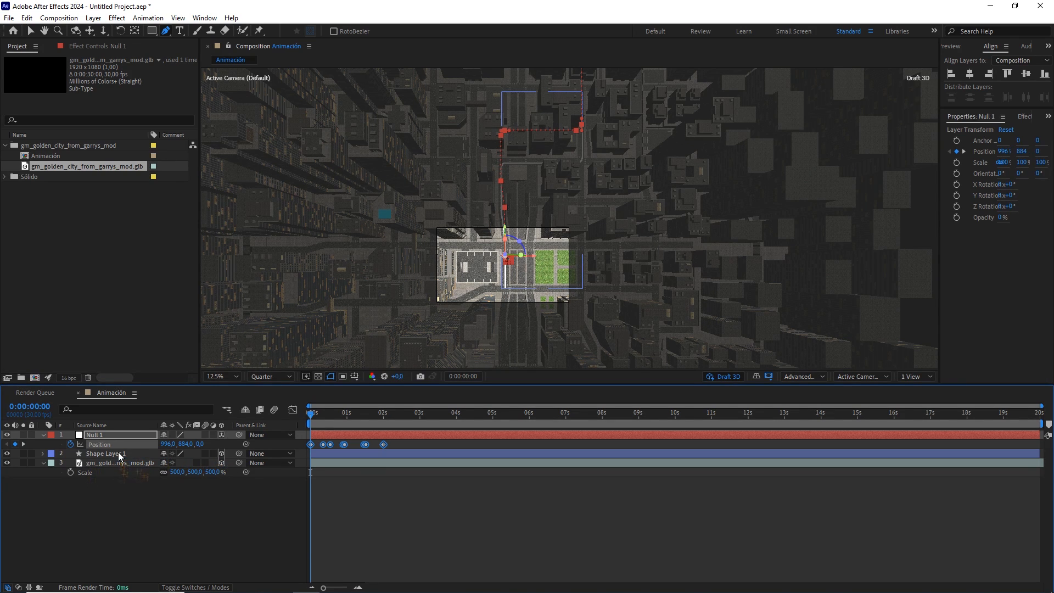
Move Null 1's entire motion path with snapping enabled so that it overlaps the drawn route, aligning it at the first corner.
scroll(541, 230, "up", 1)
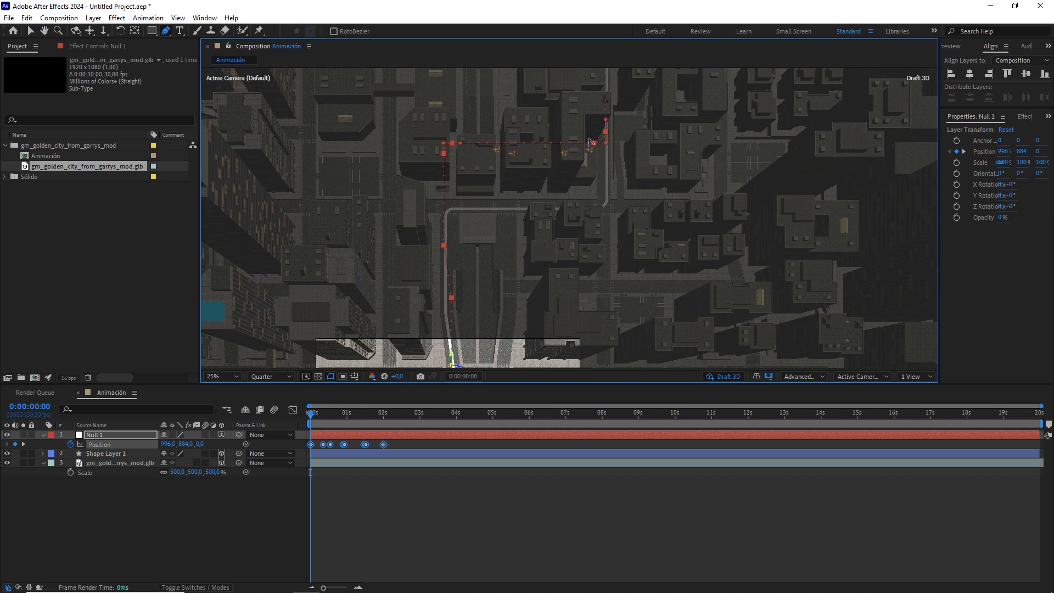
left_click(31, 32)
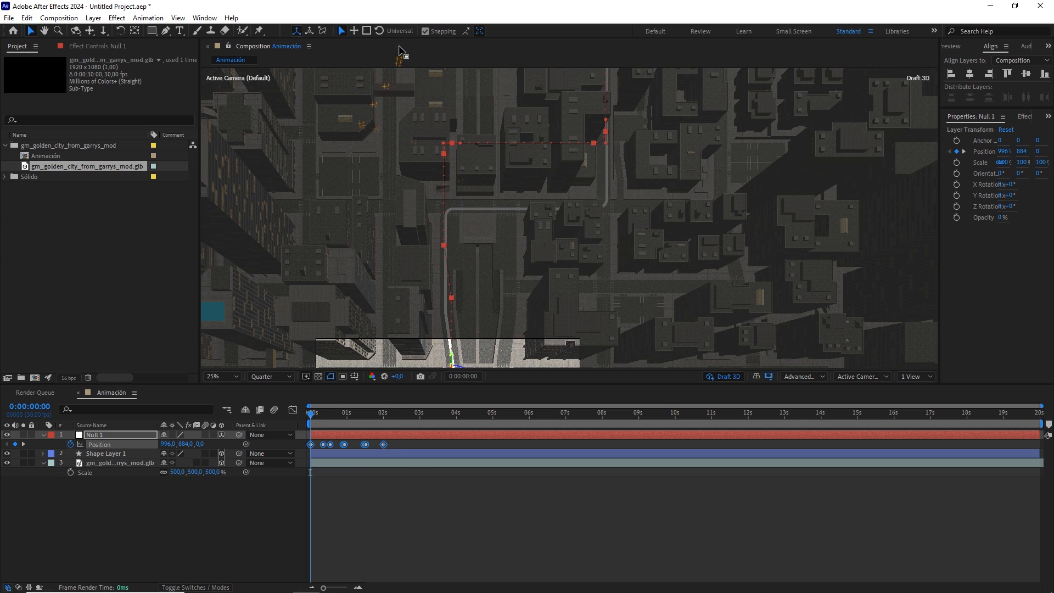
left_click(425, 32)
left_click(425, 32)
scroll(452, 155, "up", 2)
left_click_drag(440, 141, 536, 208)
left_click_drag(414, 157, 402, 239)
scroll(420, 292, "up", 2)
key("v")
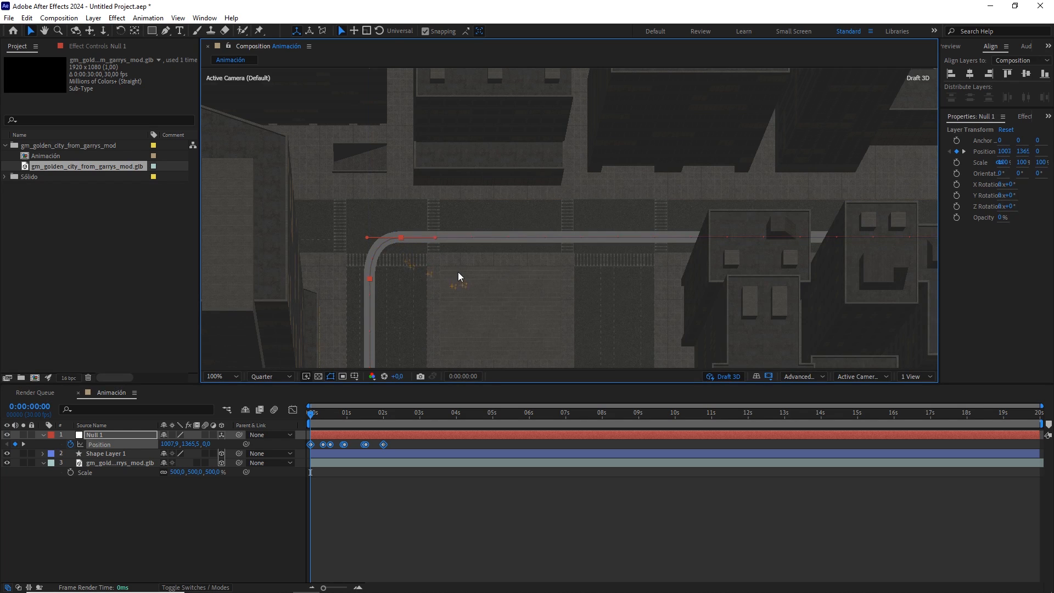
scroll(522, 219, "down", 4)
scroll(588, 192, "down", 2)
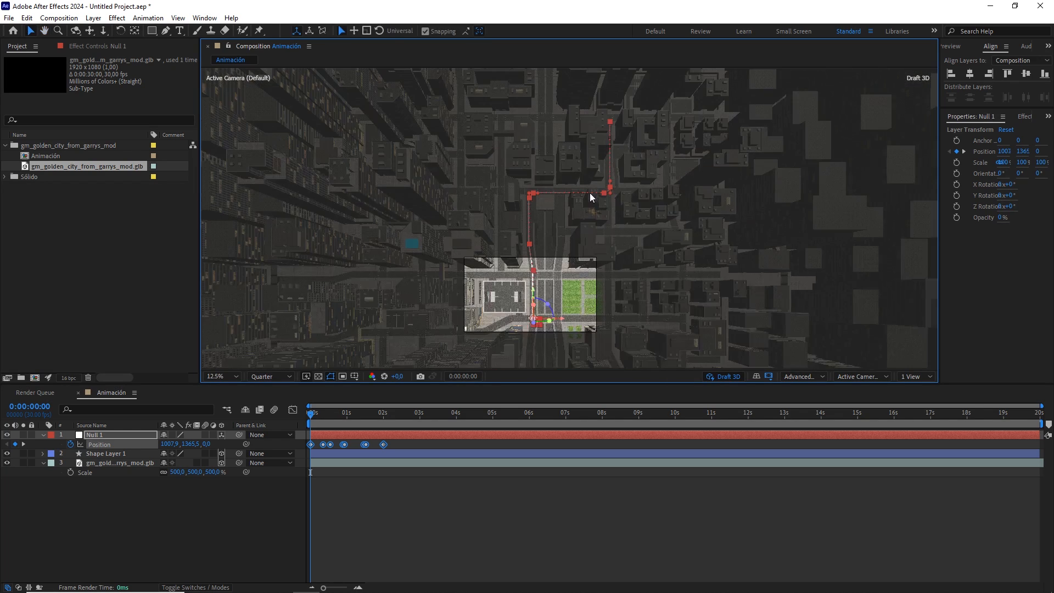
Stretch Null 1's Position keyframes proportionally so the last one falls at 17 seconds.
left_click_drag(329, 416, 717, 430)
left_click_drag(792, 423, 931, 428)
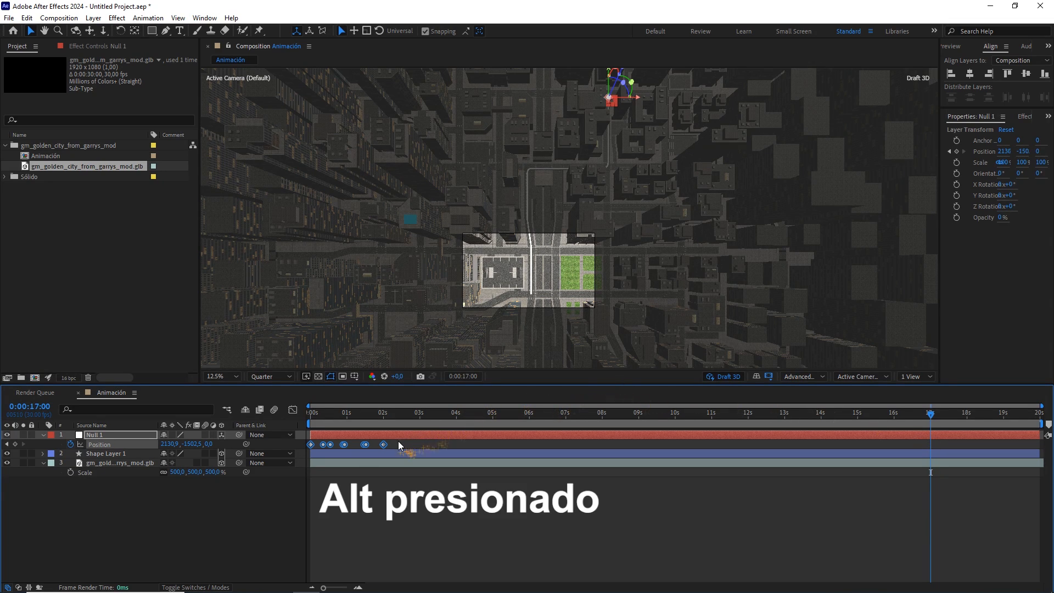
left_click_drag(386, 446, 279, 409)
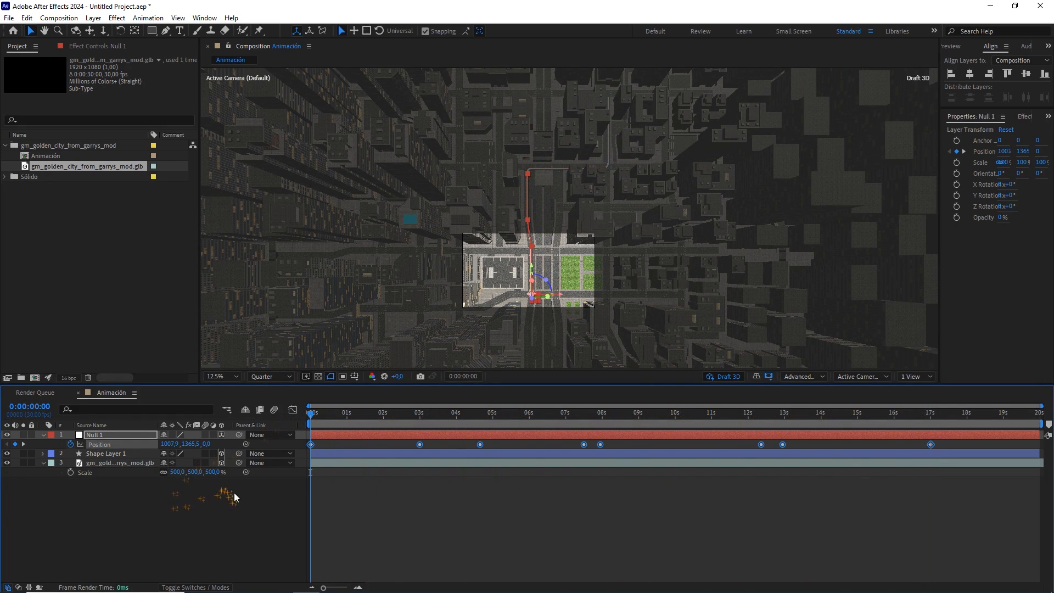
Add a One-Node Camera named Camera 1 with the 28mm preset.
right_click(176, 504)
mouse_move(281, 371)
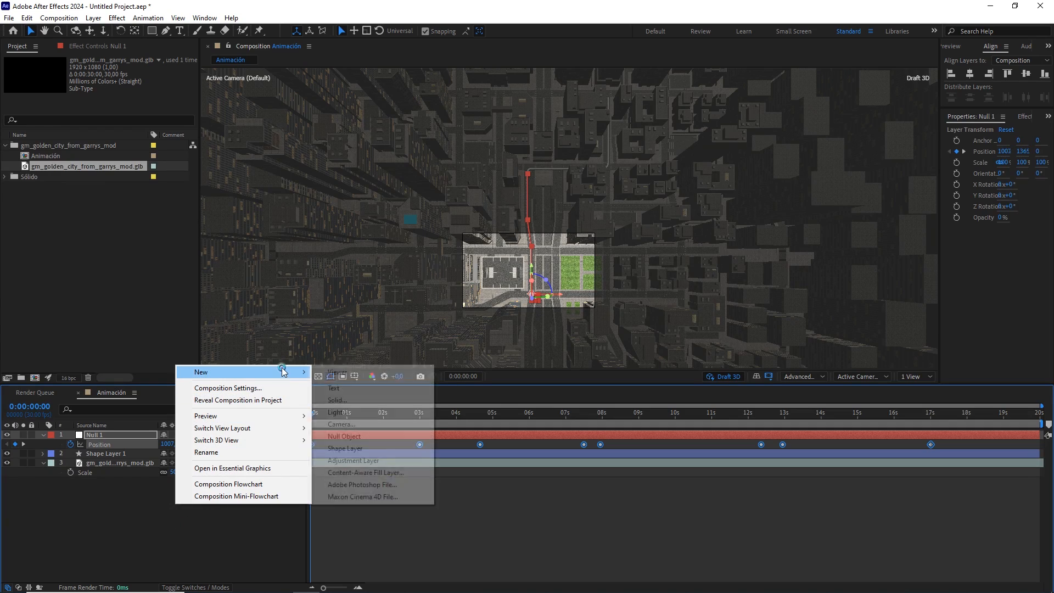
left_click(346, 423)
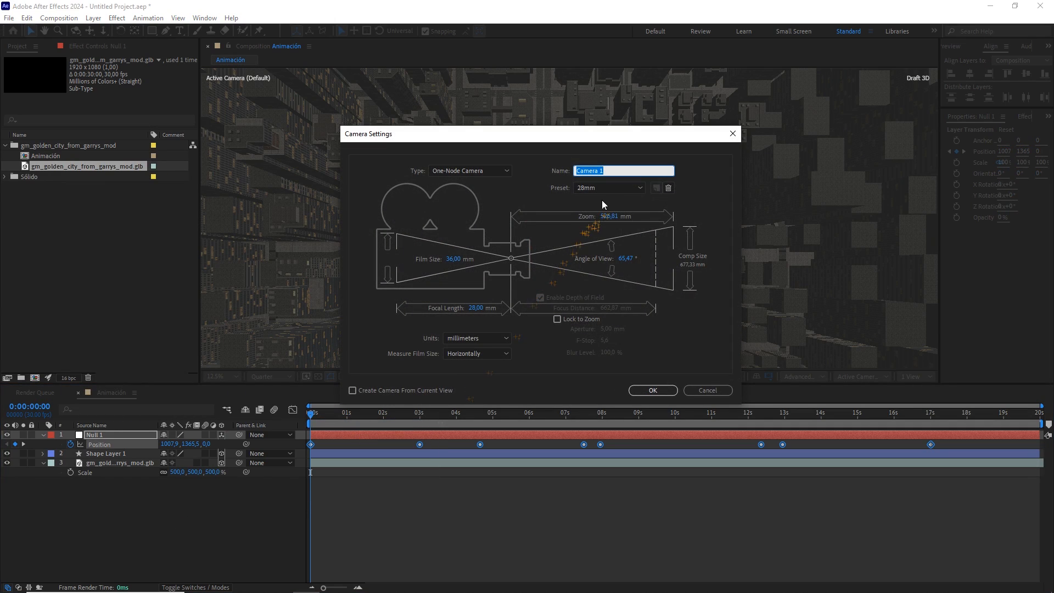
left_click(609, 188)
left_click(600, 250)
left_click(469, 171)
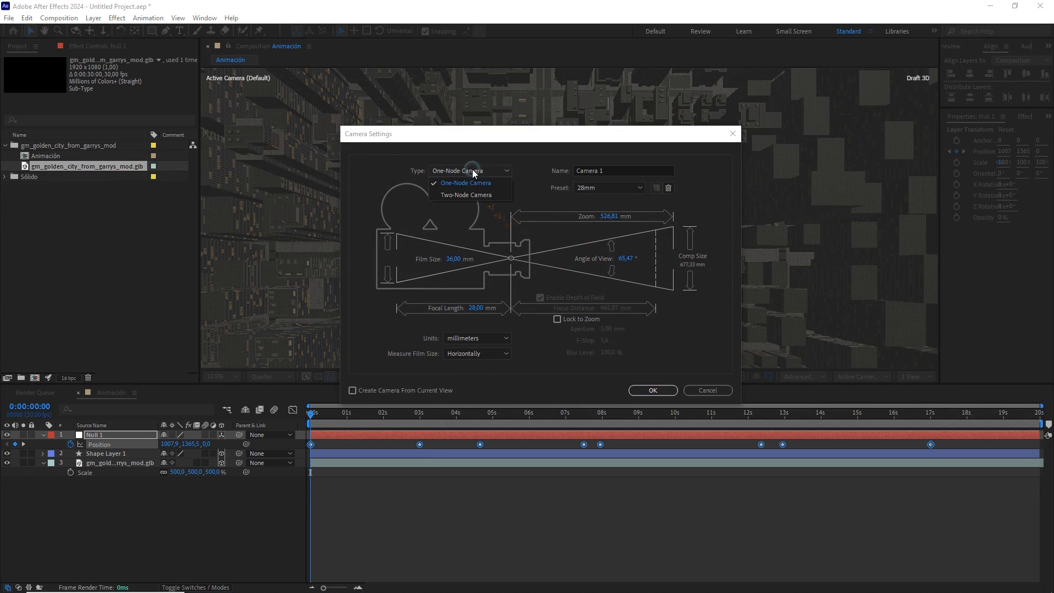
left_click(468, 183)
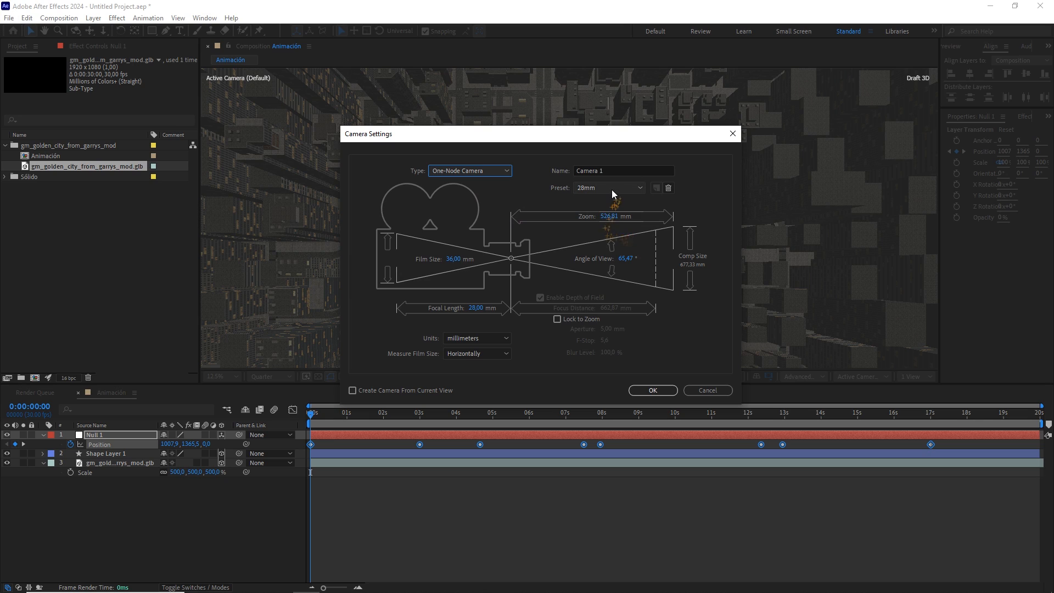
left_click(611, 189)
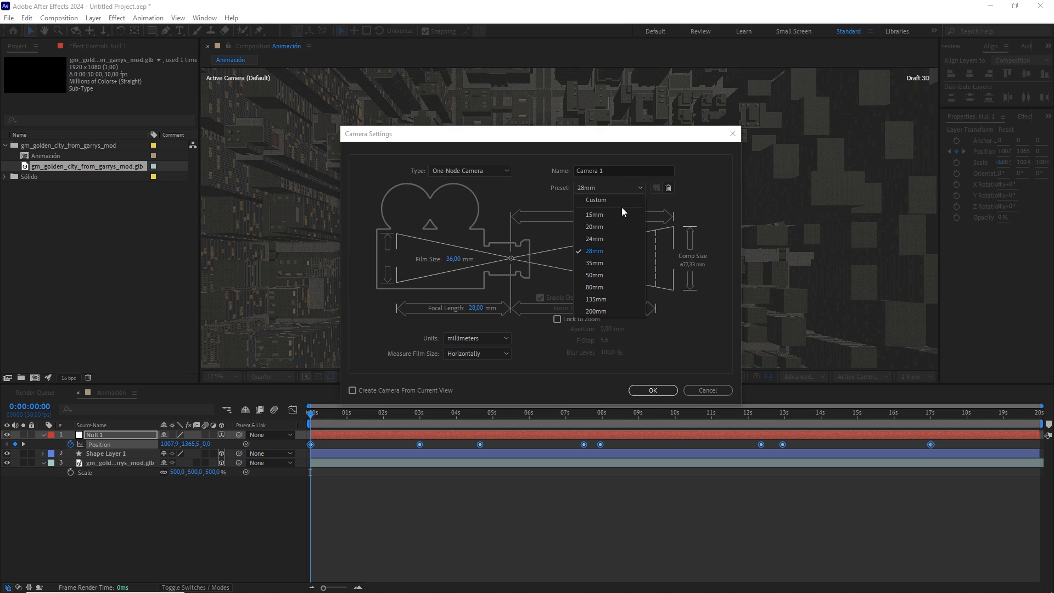
left_click(610, 251)
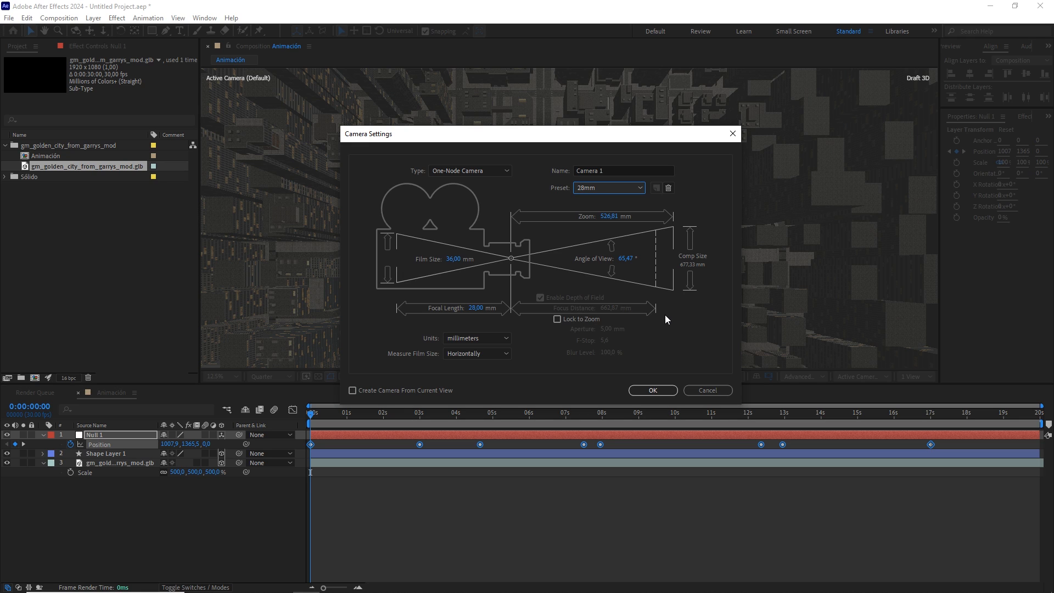
left_click(663, 390)
Parent Camera 1 to Null 1.
scroll(615, 270, "up", 1)
left_click_drag(550, 301, 618, 159)
scroll(610, 276, "down", 1)
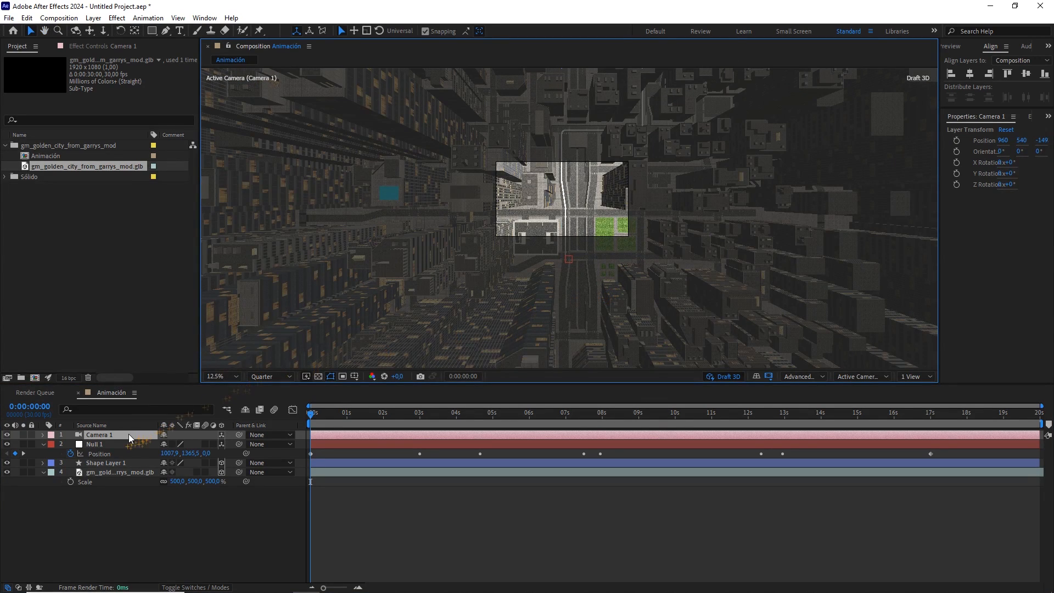
left_click_drag(240, 435, 106, 443)
Scrub the timeline between about 8 and 11 seconds to check how the camera follows Null 1 along the route.
left_click_drag(311, 415, 698, 415)
scroll(602, 317, "up", 1)
left_click_drag(602, 318, 598, 255)
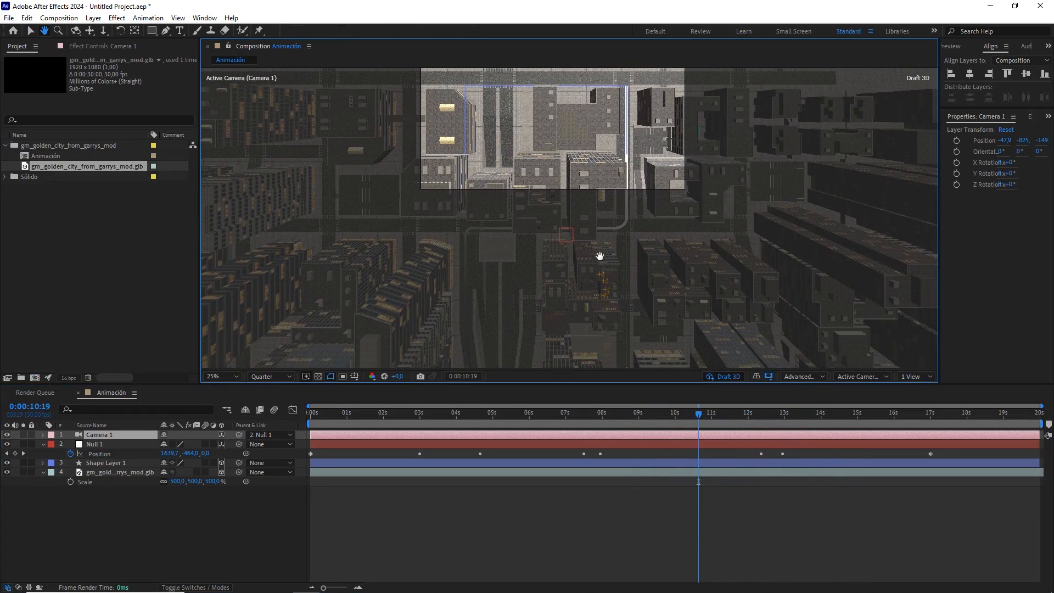
left_click(560, 229)
scroll(561, 236, "up", 1)
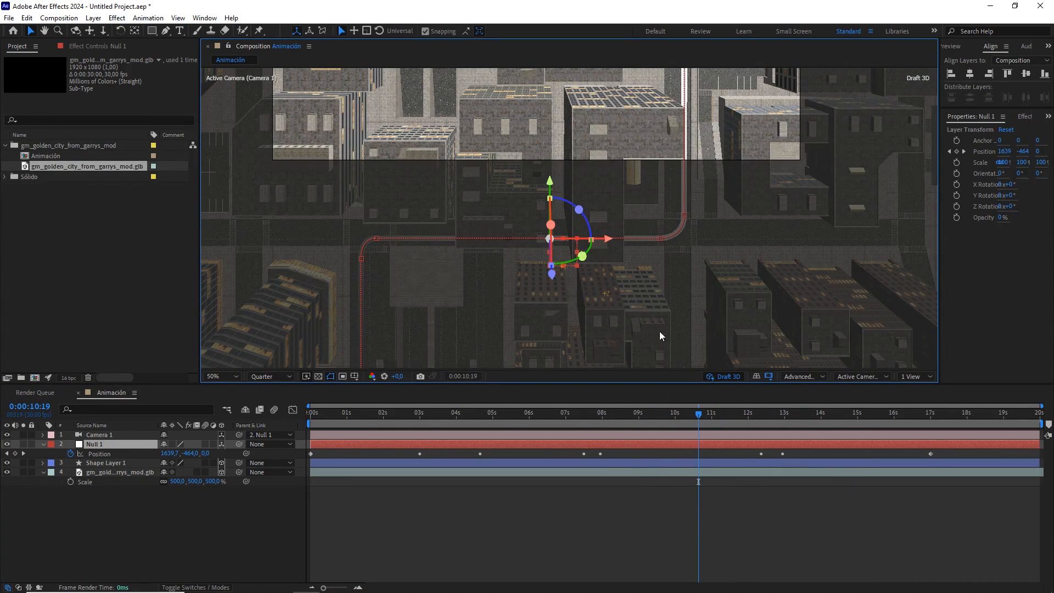
left_click_drag(700, 413, 632, 416)
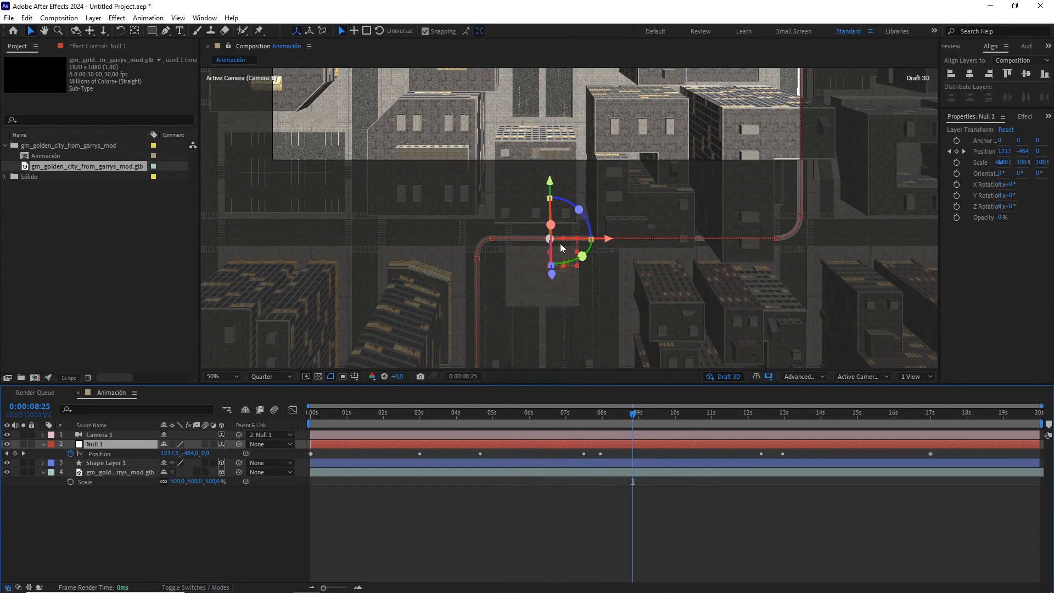
scroll(574, 252, "down", 2)
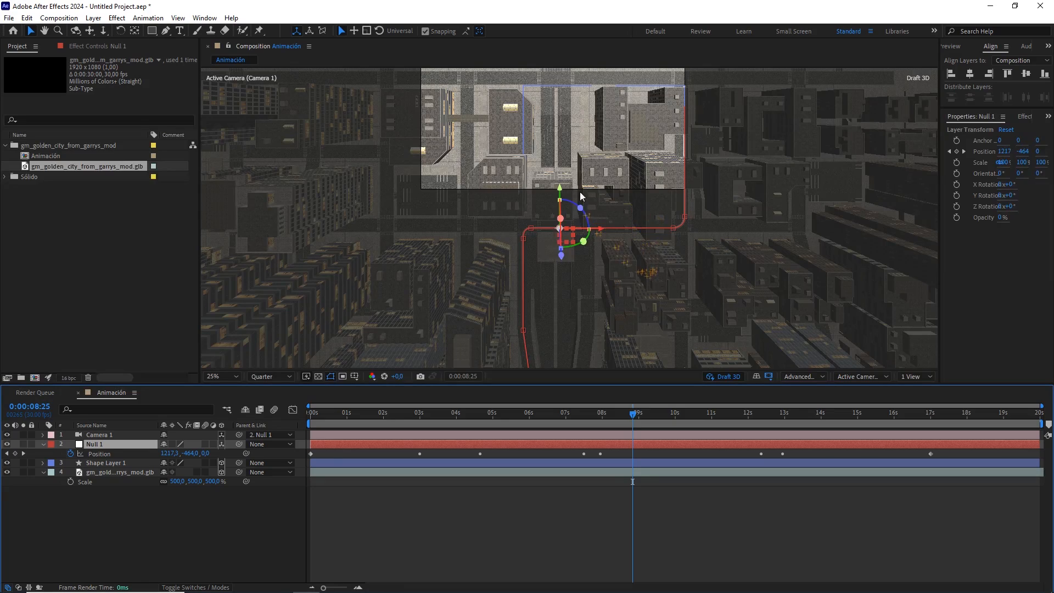
Turn on a framing grid overlay in the composition view around the active camera's frame.
left_click_drag(577, 217, 580, 267)
key("v")
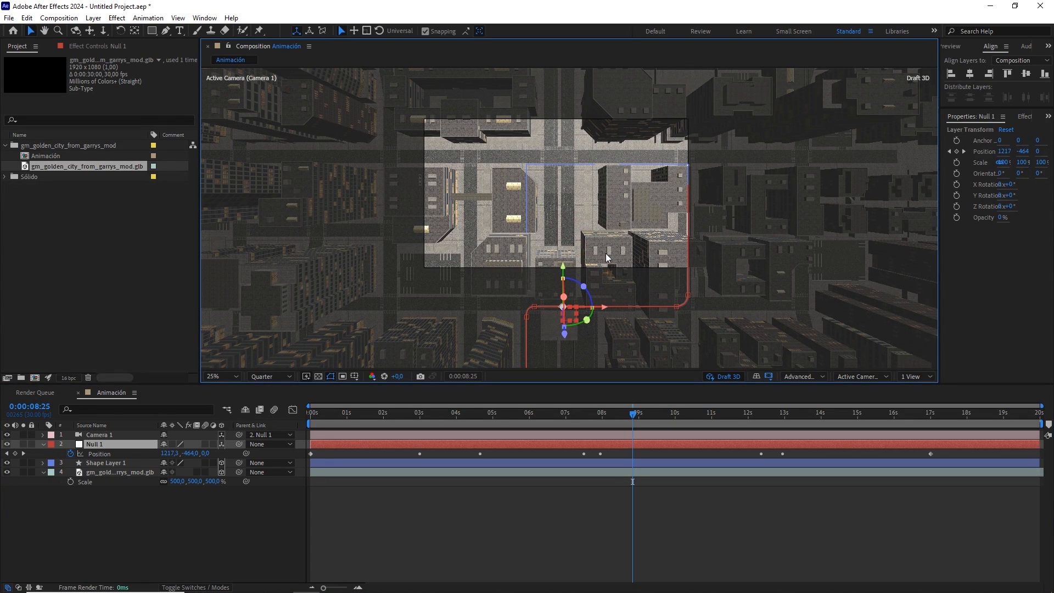
scroll(601, 251, "up", 2)
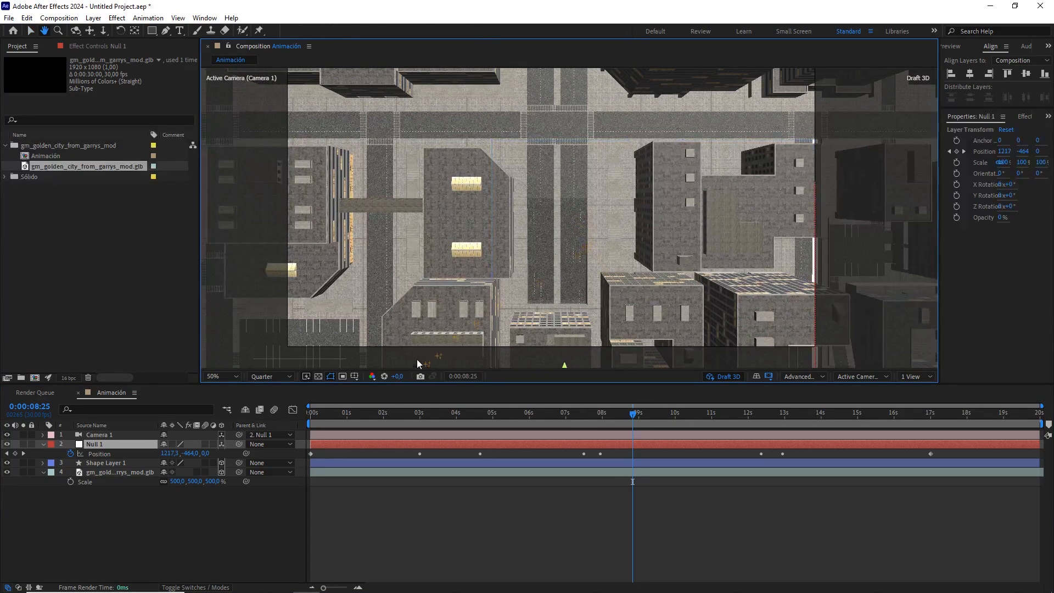
left_click(354, 375)
left_click(376, 388)
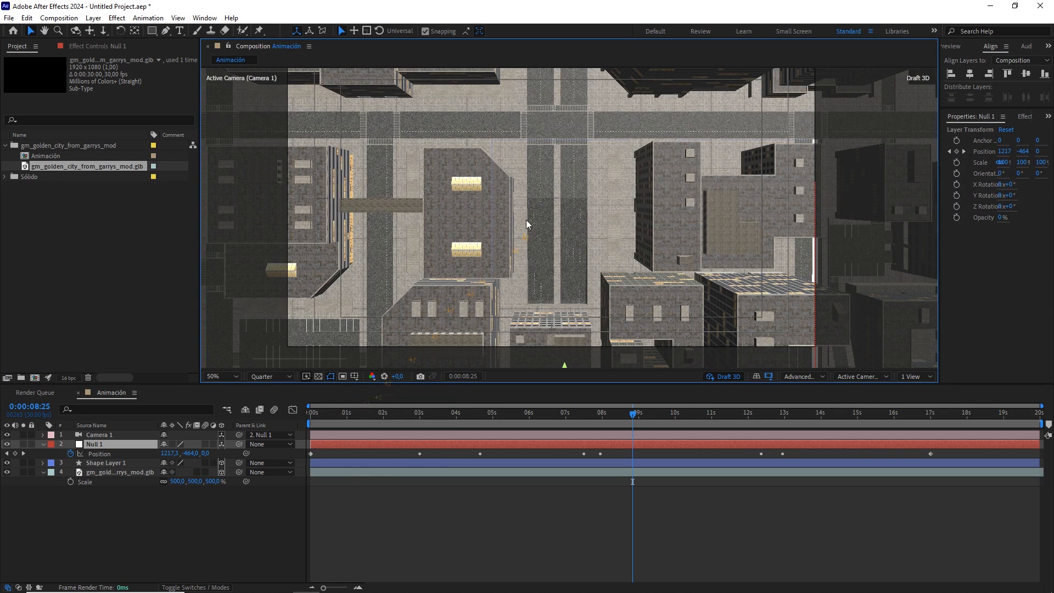
Hide the city model layer and move the playhead to 0:00:08:19 to view the route alone.
scroll(555, 201, "up", 2)
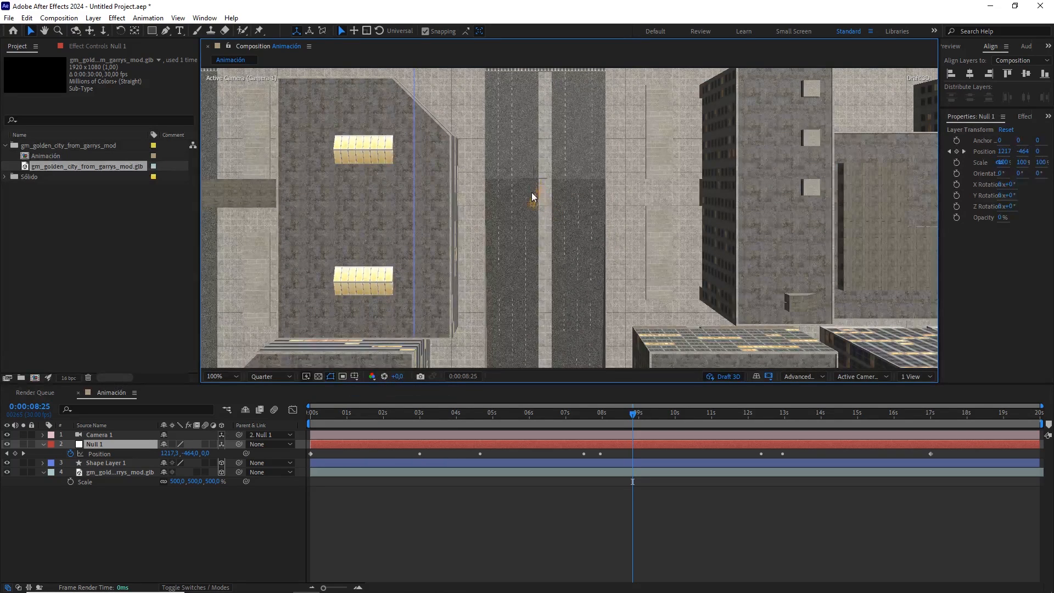
scroll(613, 264, "down", 4)
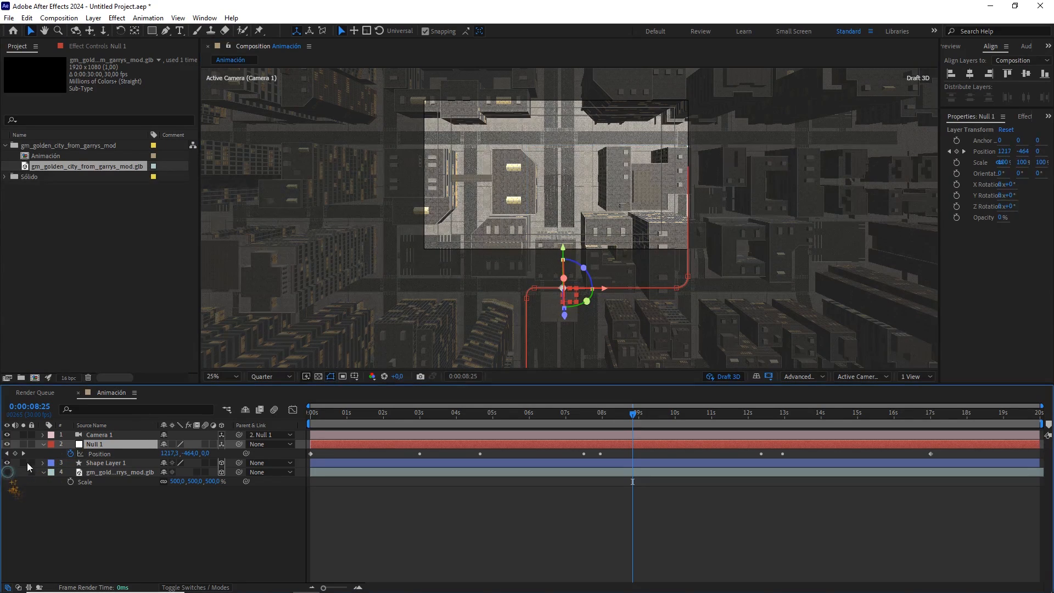
left_click(6, 472)
scroll(493, 248, "up", 2)
scroll(614, 214, "down", 2)
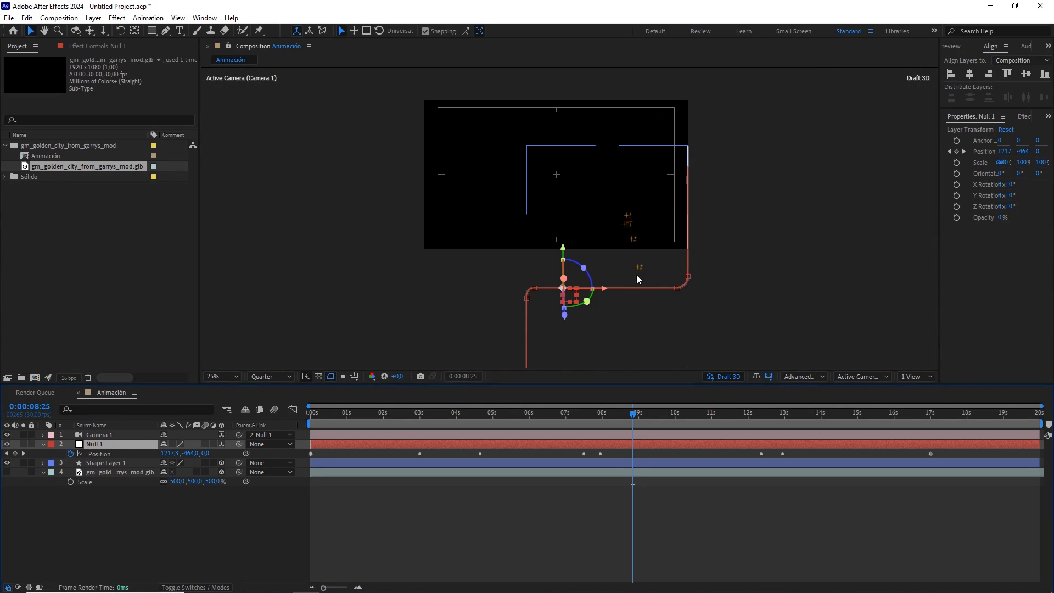
mouse_move(632, 416)
left_mouse_down()
mouse_move(552, 416)
mouse_move(625, 415)
left_mouse_up()
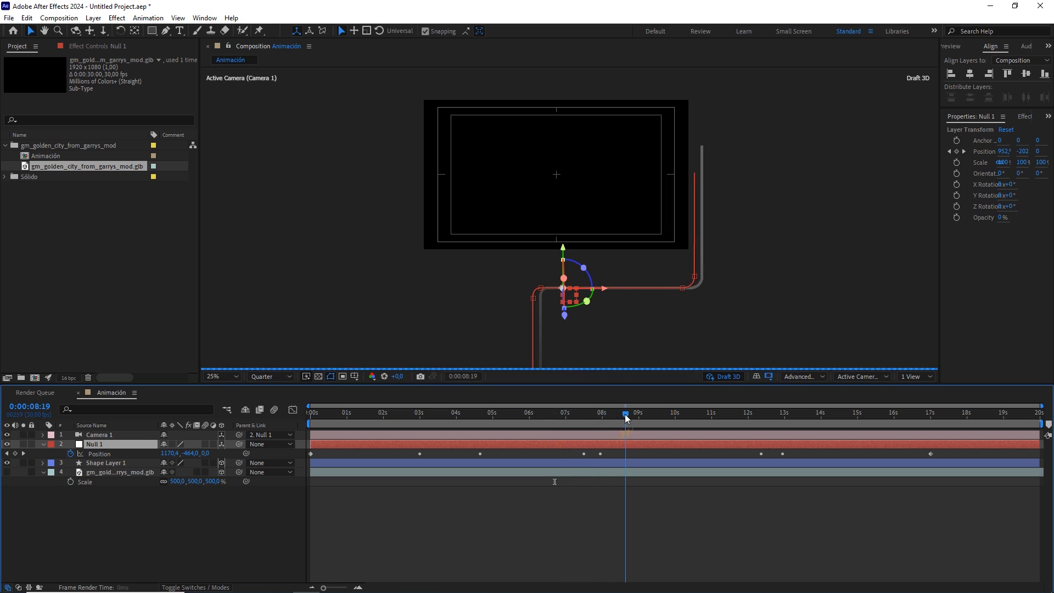
scroll(550, 176, "up", 2)
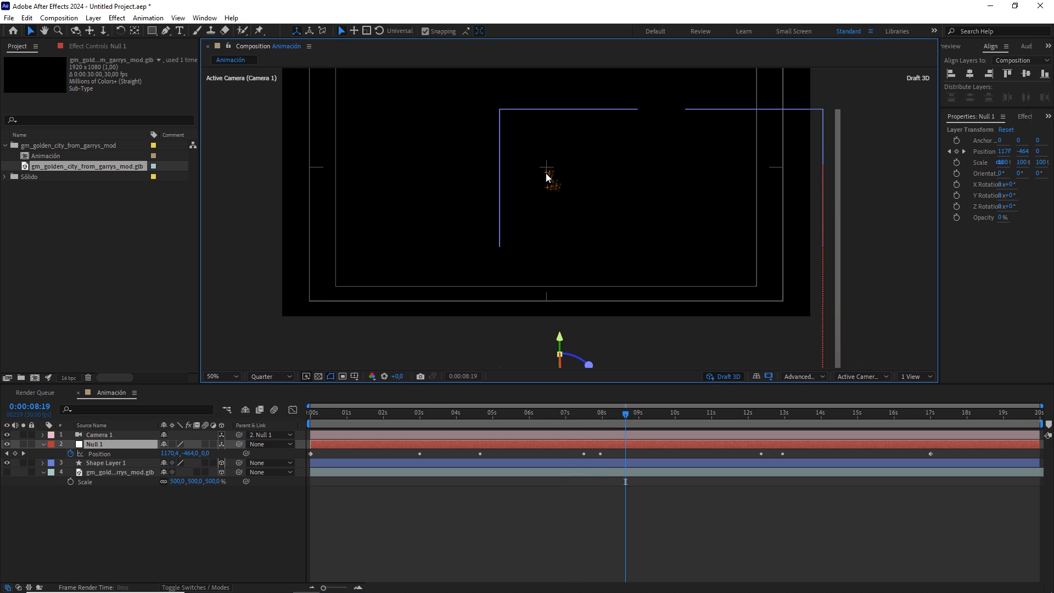
Set Camera 1's X and Y position to 0 so it is centred on Null 1.
left_click(101, 436)
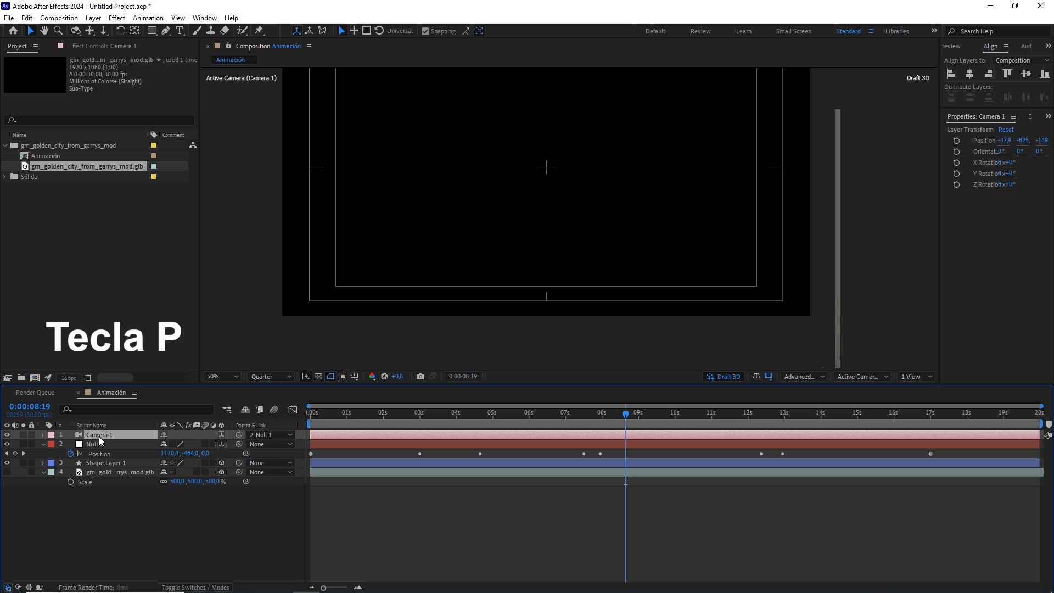
key("p")
key("comma")
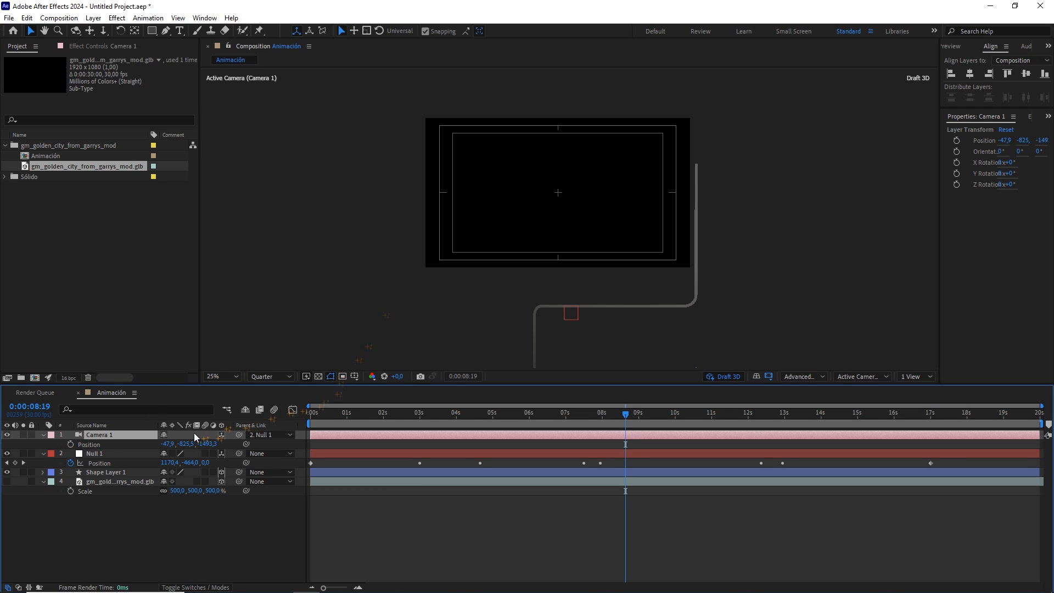
left_click(167, 444)
key("Return")
left_click_drag(177, 443, 242, 434)
left_click(178, 444)
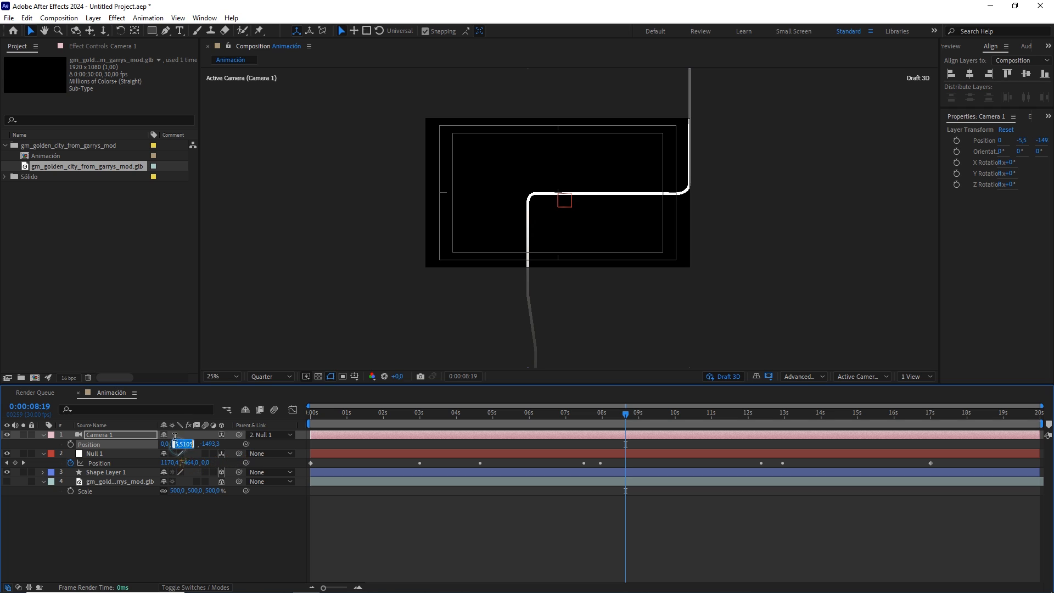
type("0")
key("Return")
left_click(211, 501)
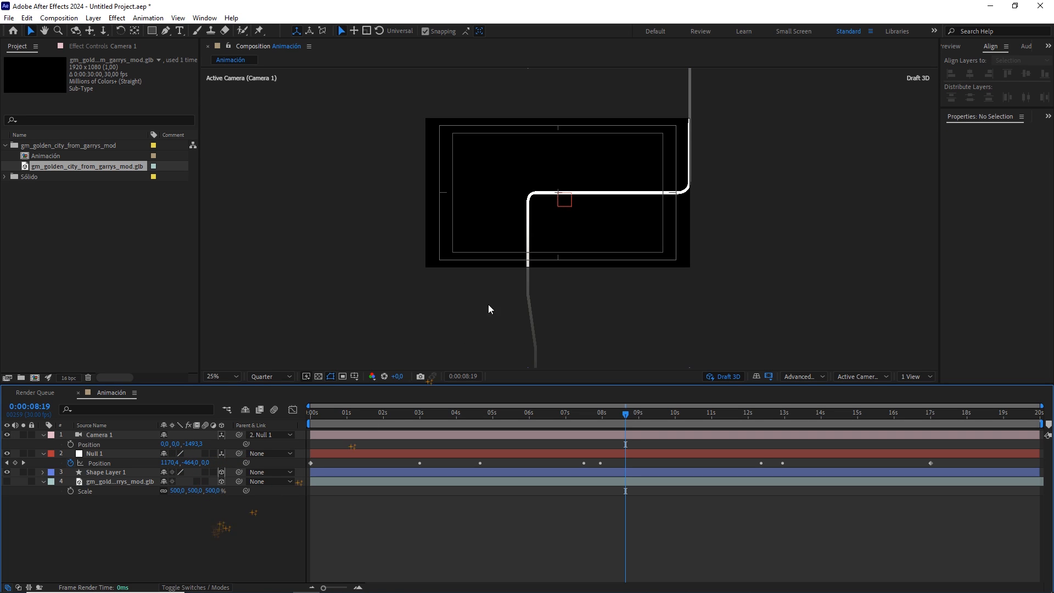
Make the city model layer visible again.
scroll(542, 239, "up", 2)
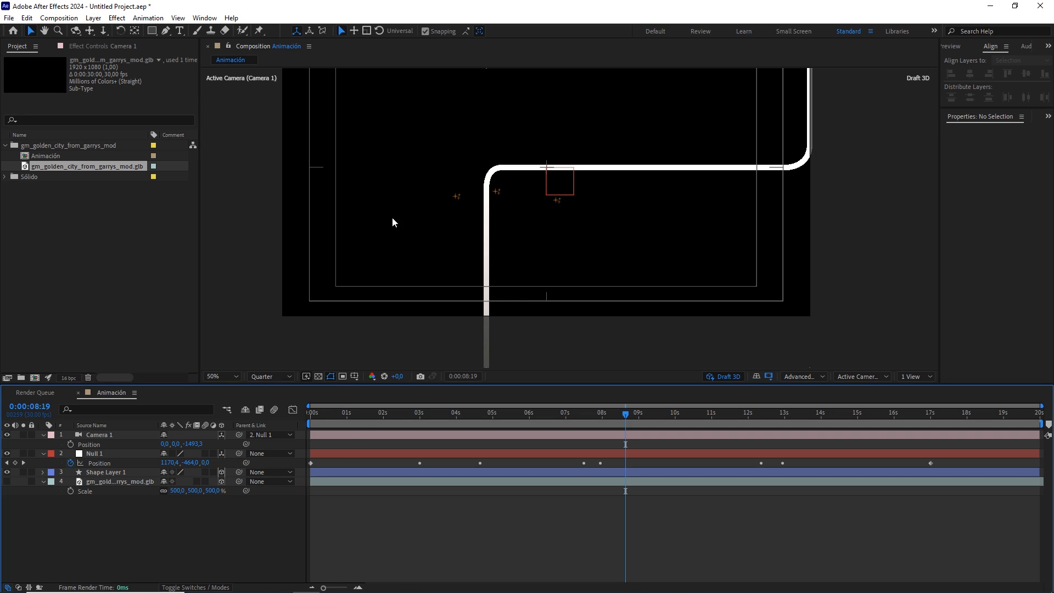
left_click(7, 481)
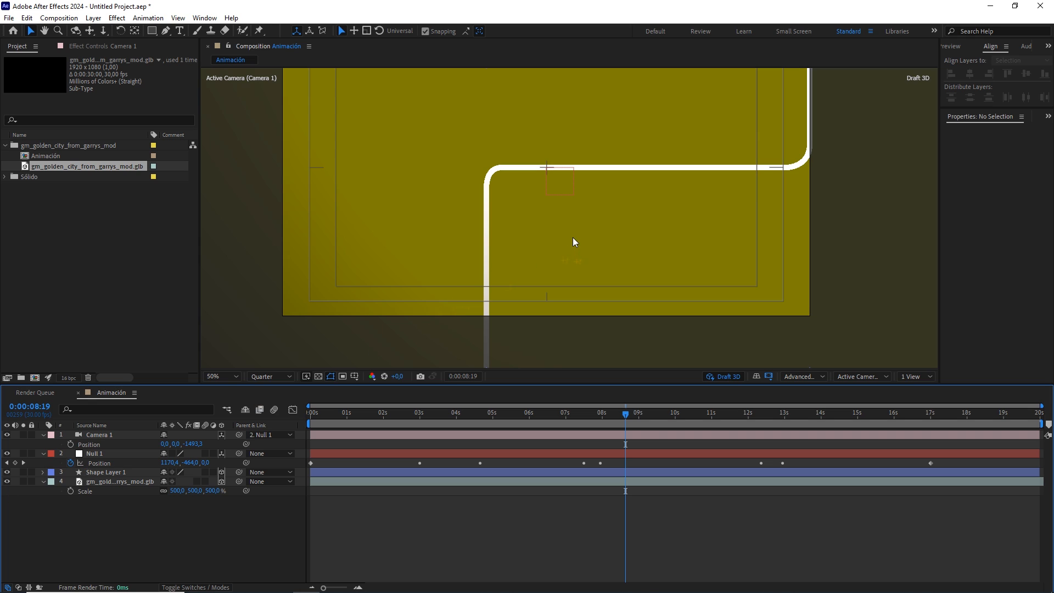
scroll(565, 234, "down", 2)
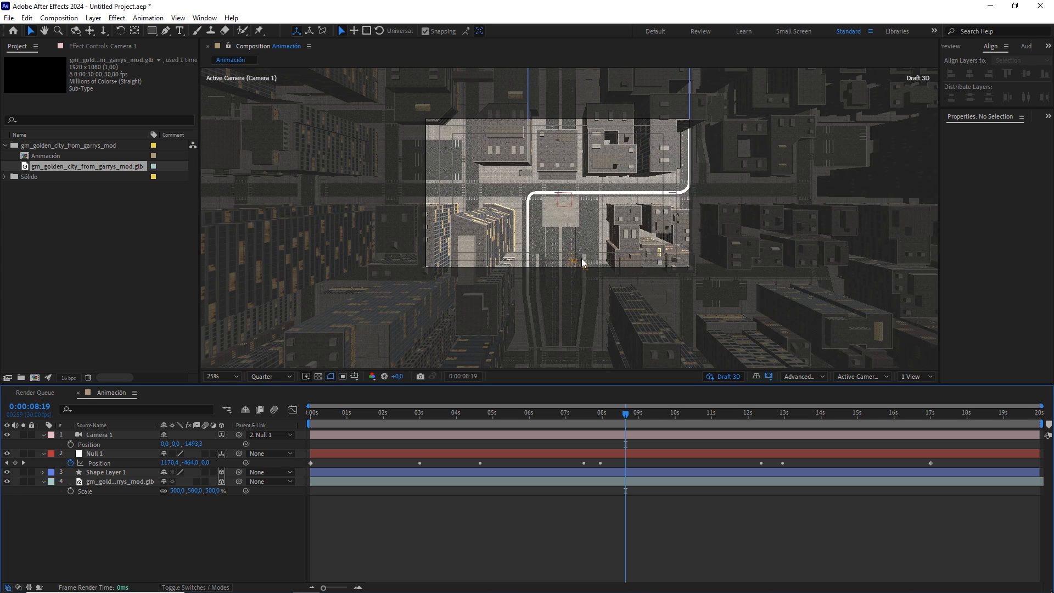
left_click_drag(581, 258, 584, 237)
key("v")
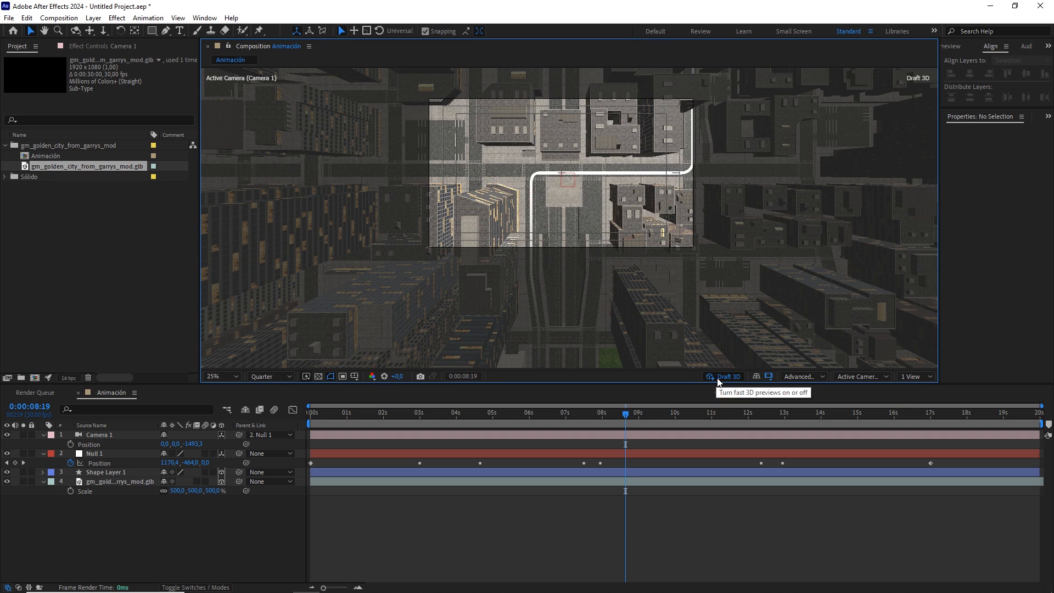
Turn off Draft 3D and scrub back to about 4 seconds to check the camera's framing of the route.
left_click(730, 380)
left_click_drag(625, 412, 543, 393)
scroll(621, 179, "up", 2)
left_click_drag(606, 160, 605, 228)
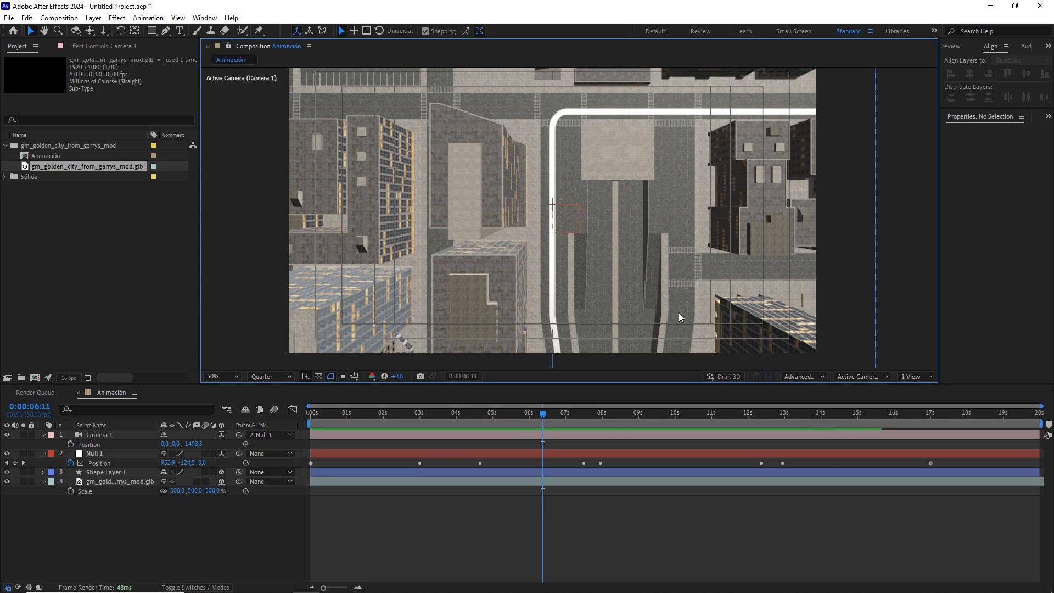
left_click_drag(544, 414, 460, 413)
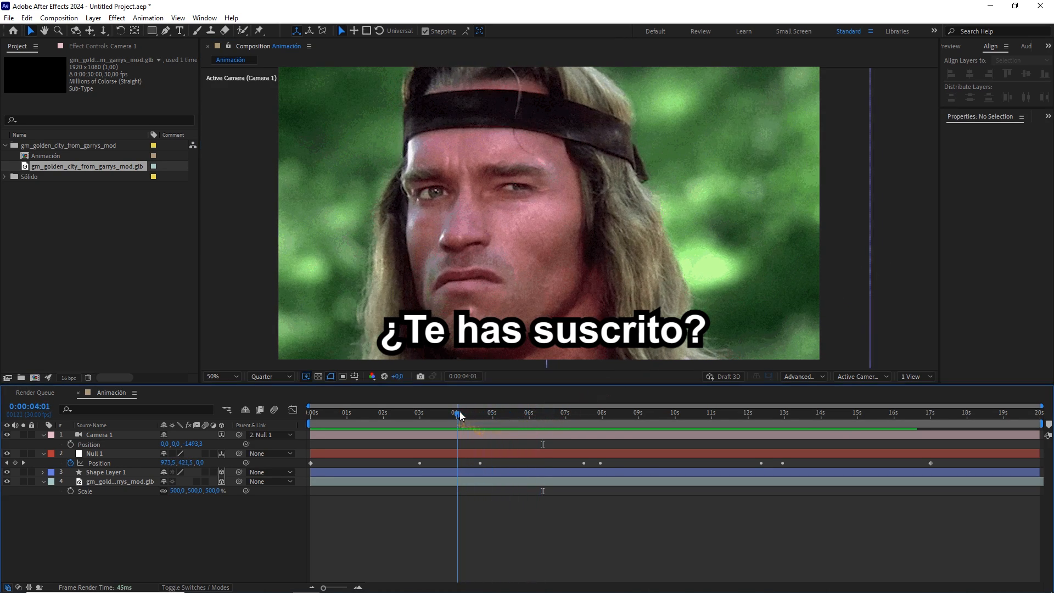
scroll(586, 258, "down", 2)
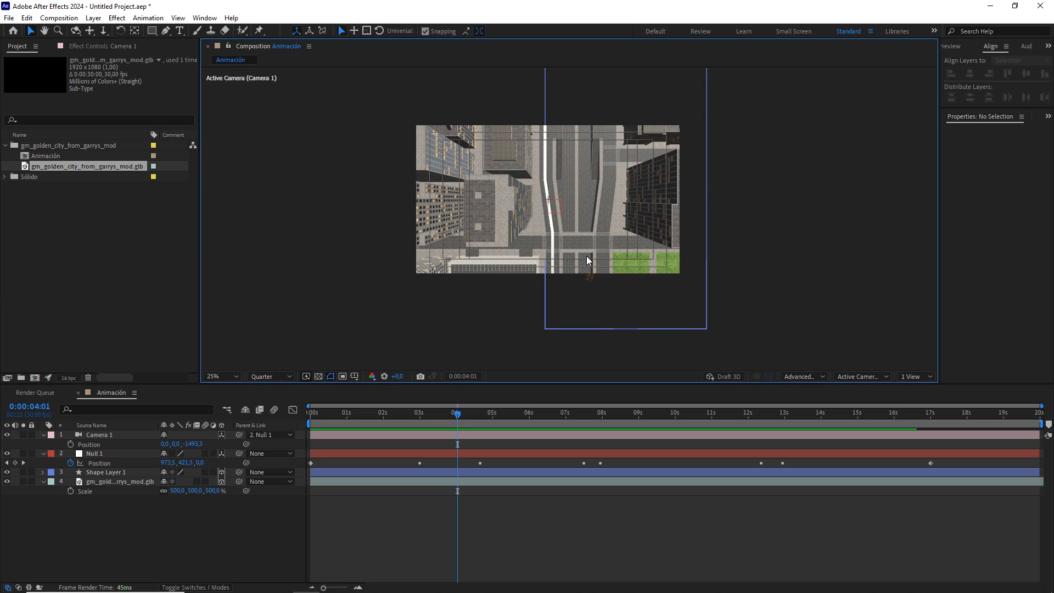
Add a Trim Paths operator to Shape Layer 1.
left_click(114, 472)
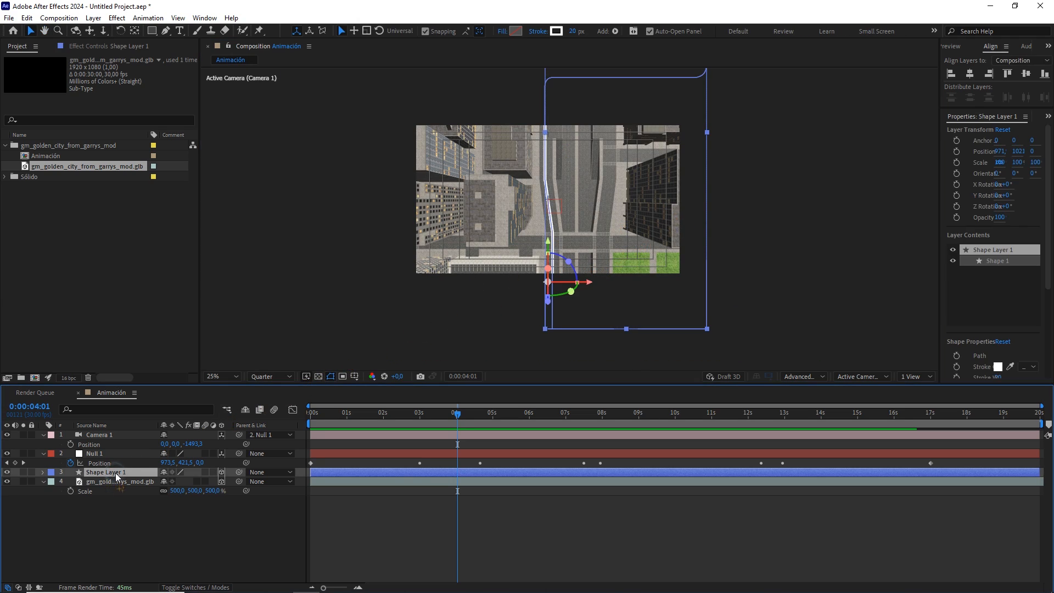
left_click(42, 472)
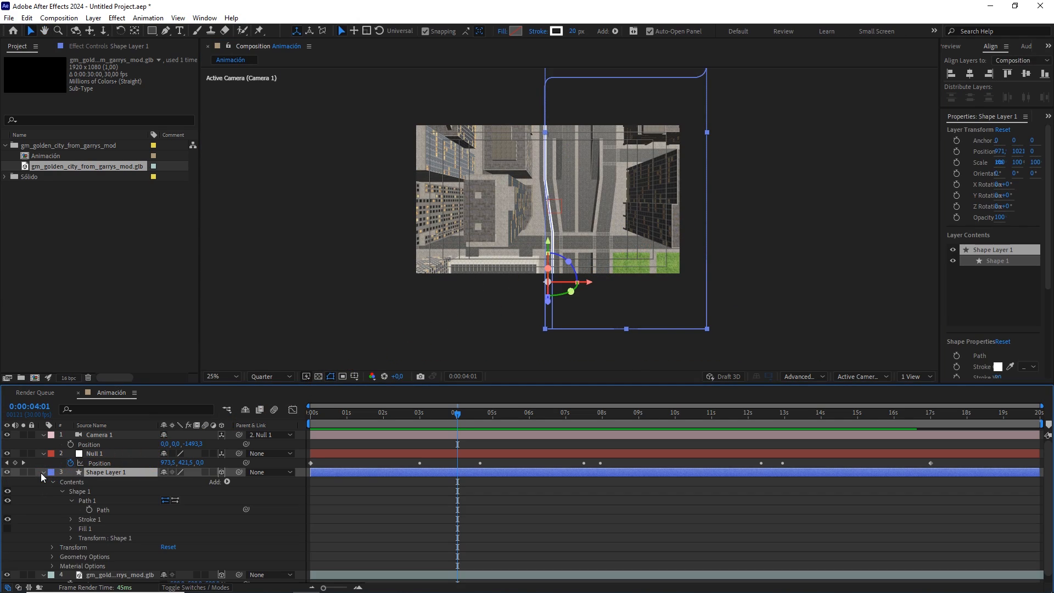
left_click(227, 481)
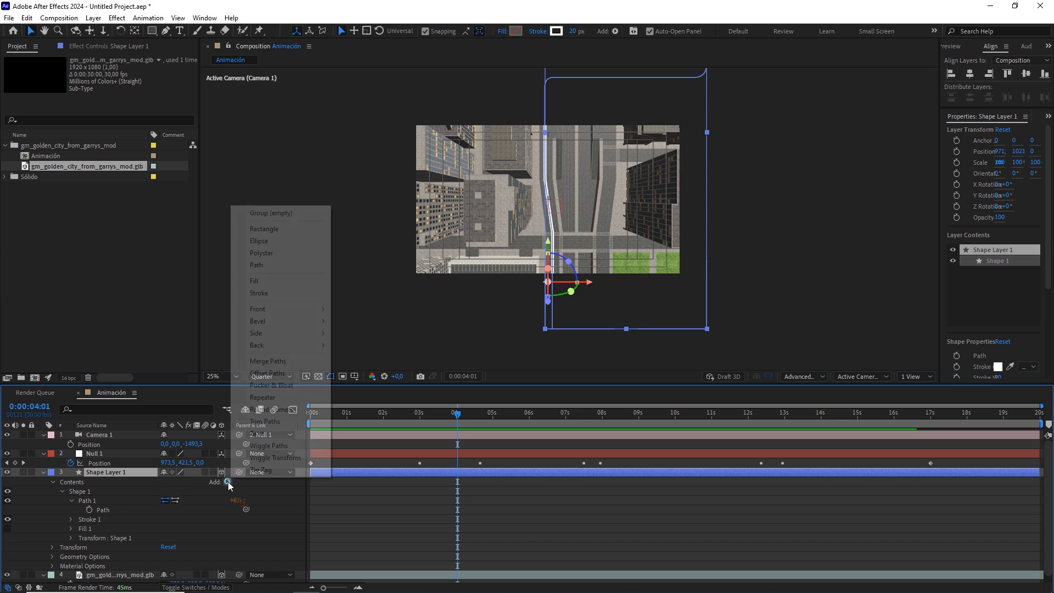
left_click(302, 424)
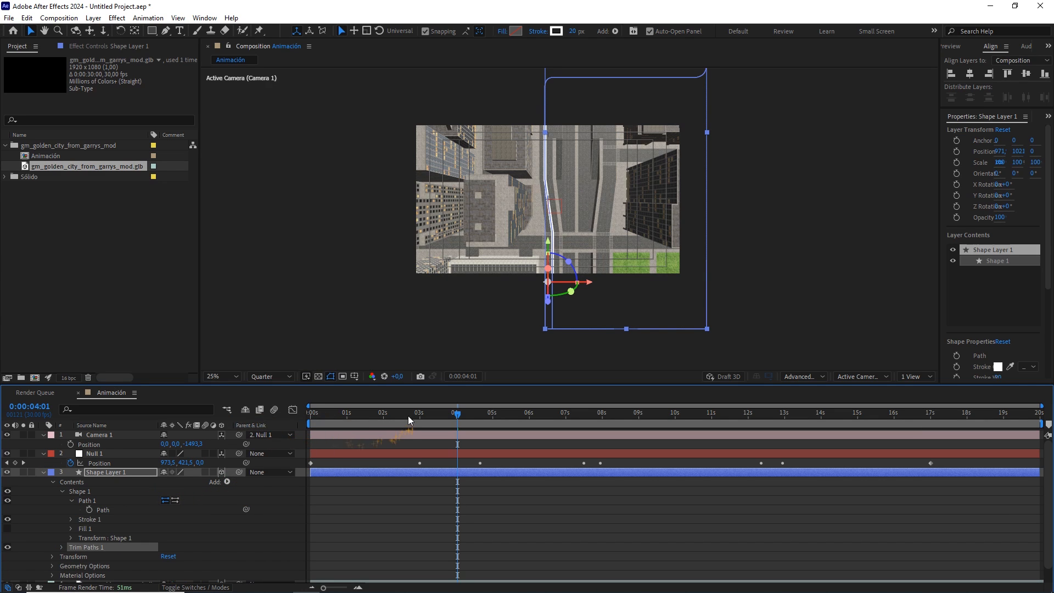
Animate the Trim Paths End from 0% at the start of the composition to 100% at 0:00:17:00.
key("Home")
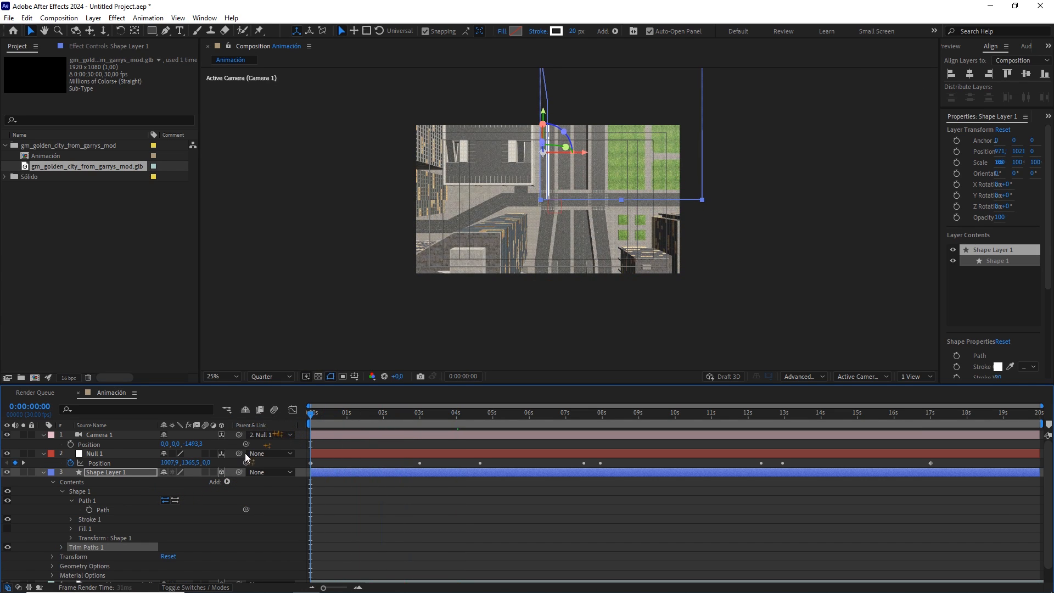
left_click(60, 547)
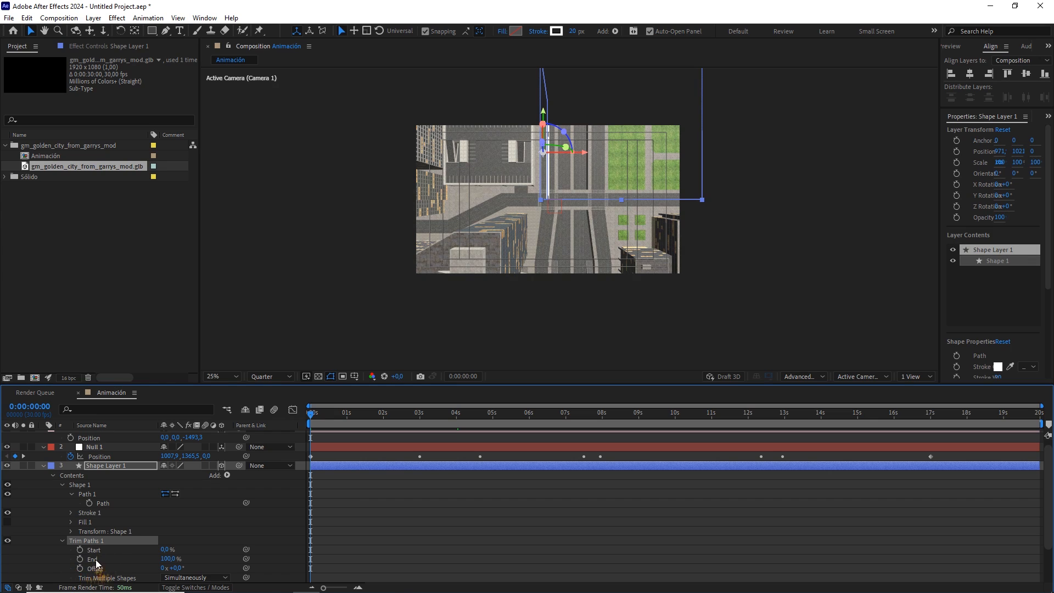
left_click_drag(167, 558, 106, 559)
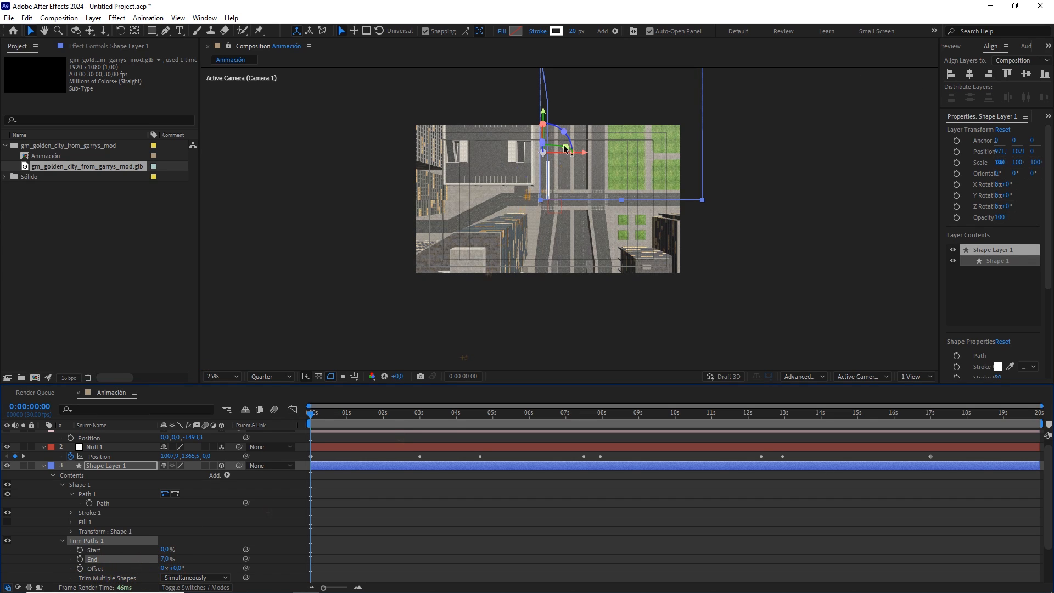
left_click_drag(170, 559, 156, 559)
left_click(80, 558)
left_click_drag(541, 413, 924, 420)
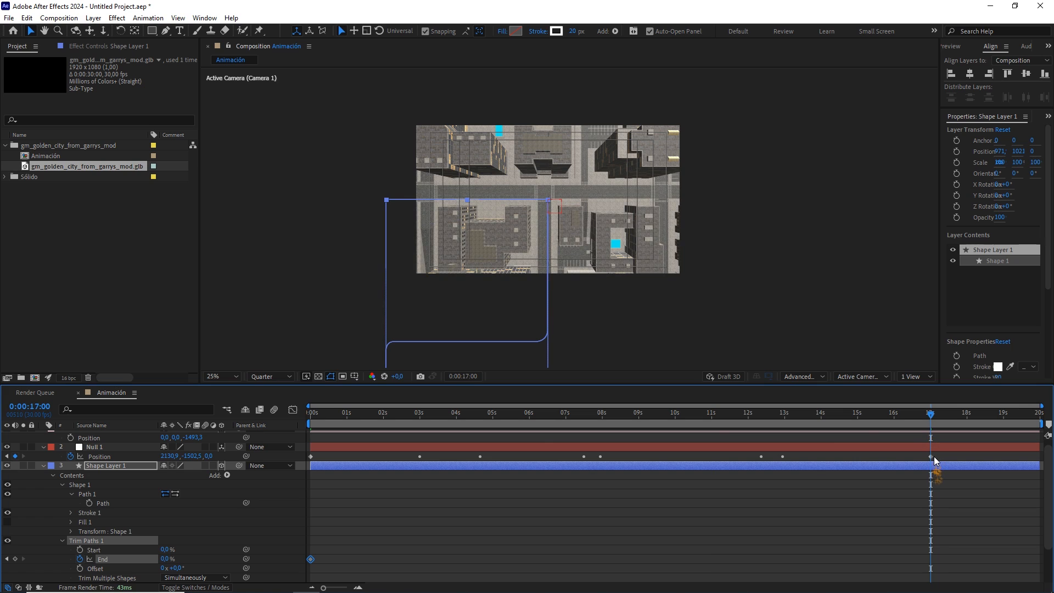
left_click_drag(168, 560, 810, 517)
Apply Easy Ease to the Null 1 Position and Trim Paths End keyframes, and end the work area just after 17 seconds.
left_click_drag(950, 455, 308, 567)
key("F9")
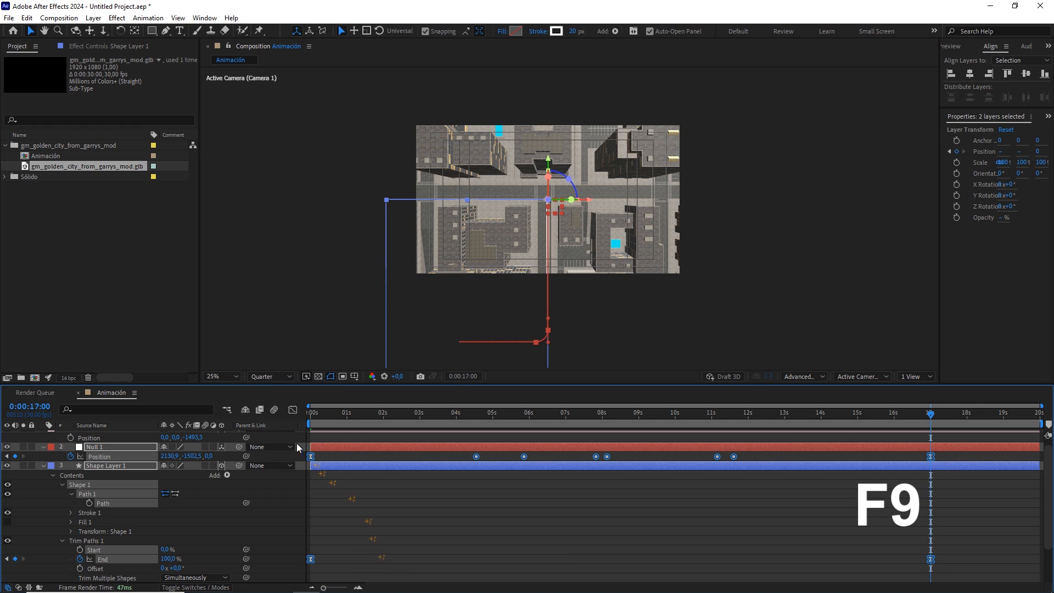
left_click_drag(933, 416, 940, 417)
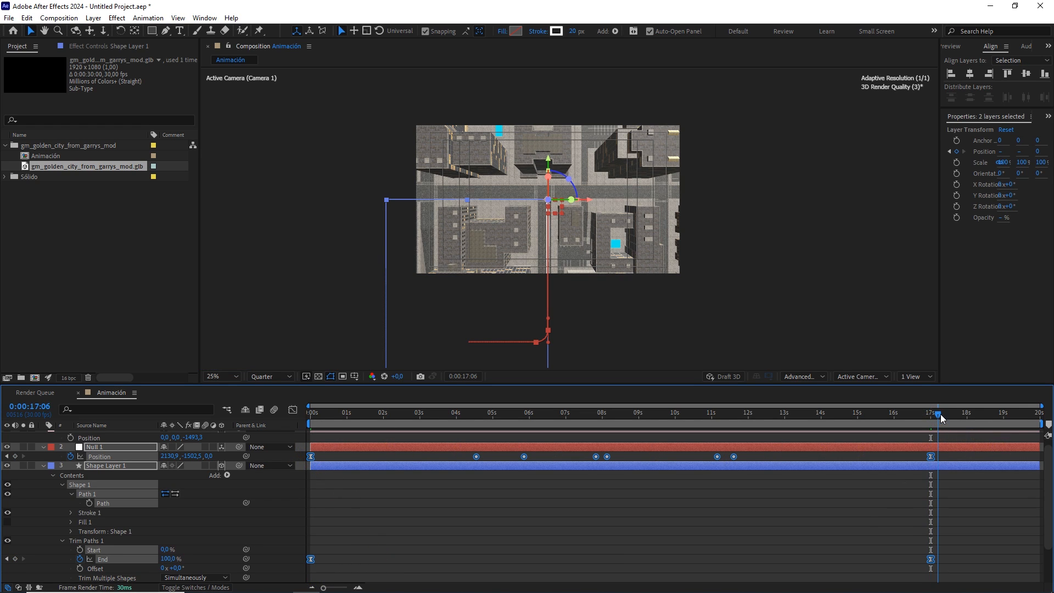
left_click_drag(940, 417, 271, 400)
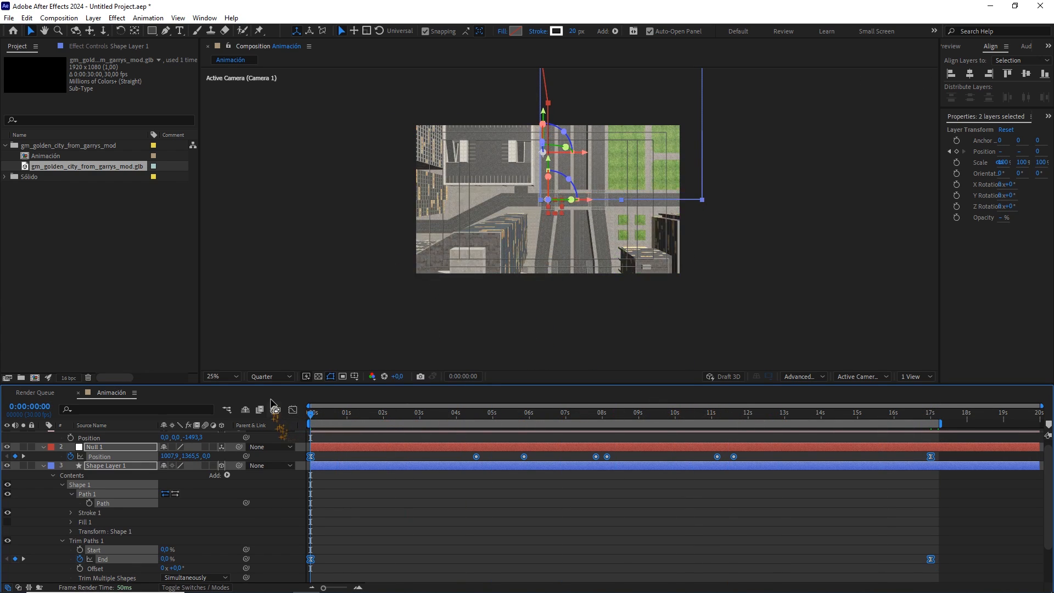
Fit the composition to the viewer, preview the animation, and check the line's tip against the null between about 11 and 10 seconds.
left_click(223, 378)
left_click(224, 387)
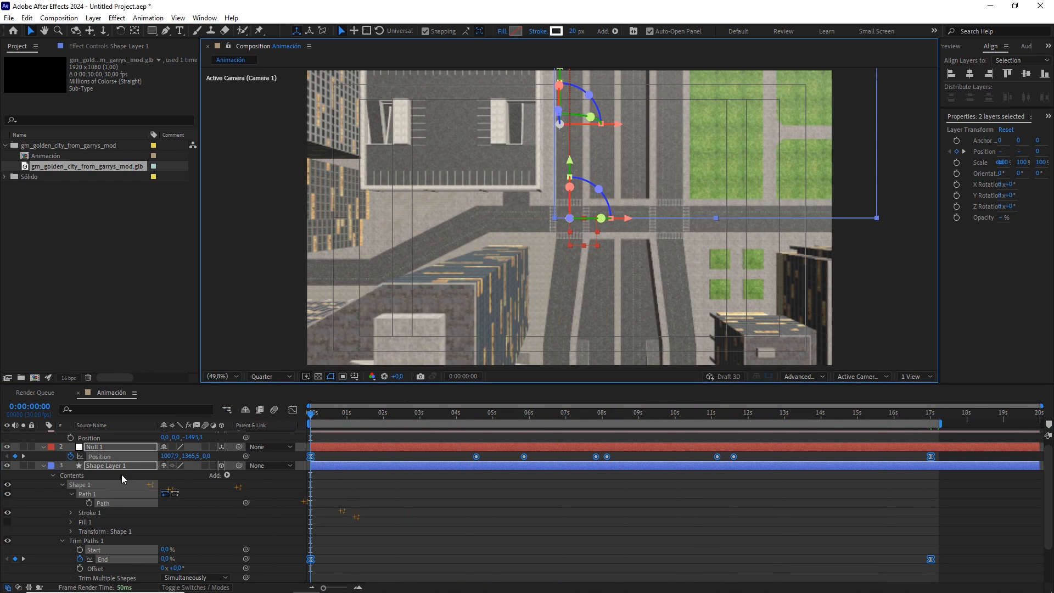
left_click(170, 529)
key("u")
key("u")
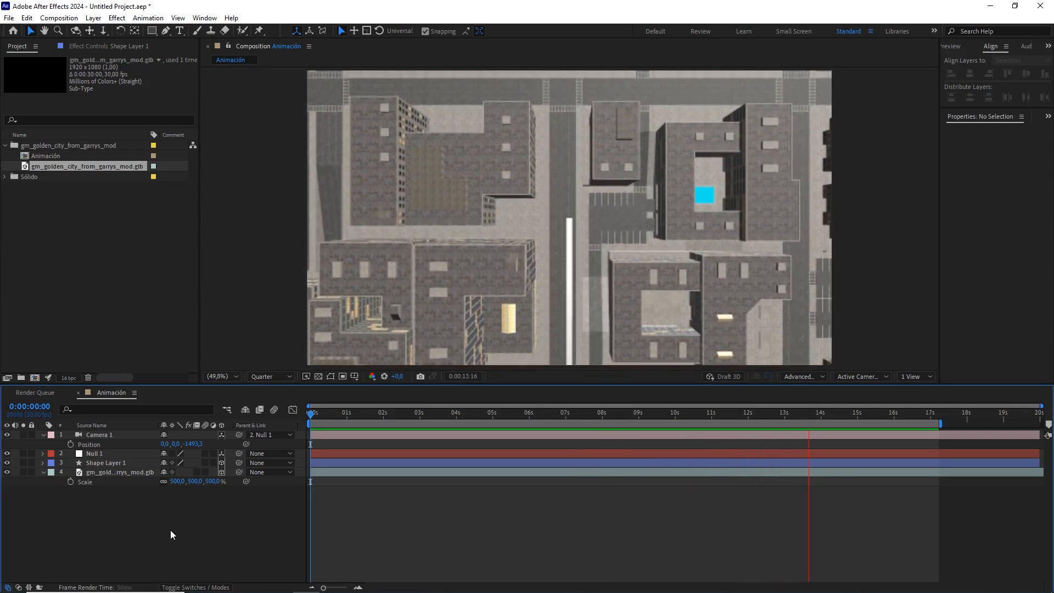
key("space")
left_click_drag(817, 418, 718, 416)
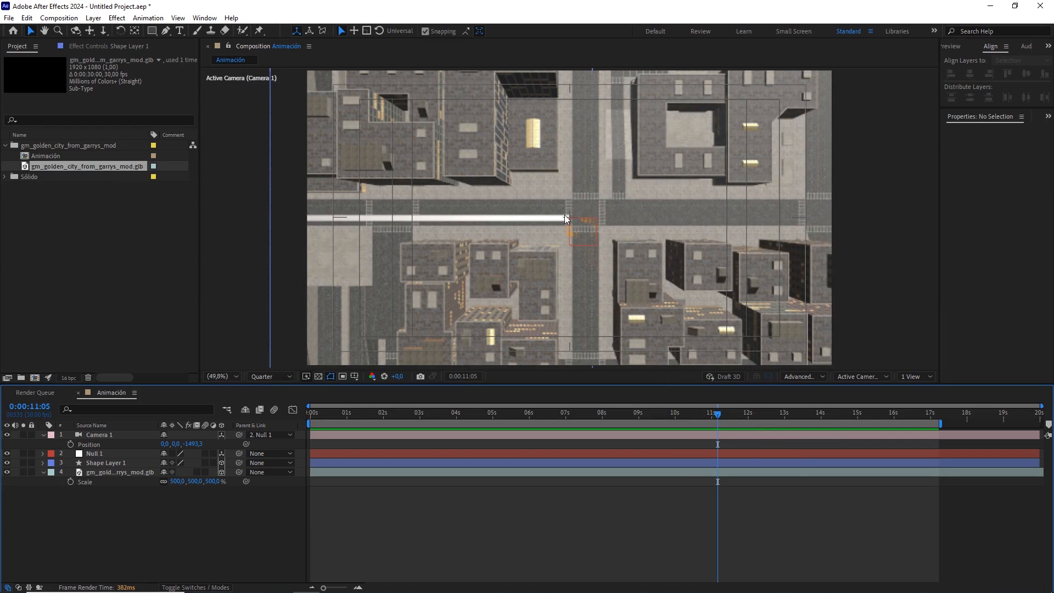
left_click_drag(720, 417, 679, 416)
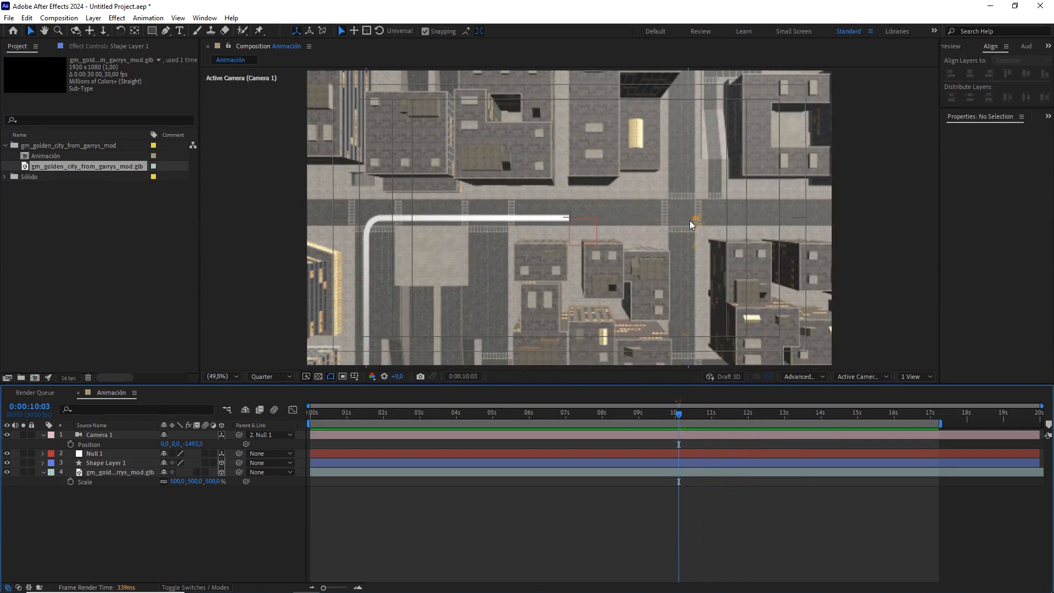
Show the keyframed properties of all layers and examine the Null 1 Position keyframes around the turn between 11 and 12 seconds.
left_click_drag(120, 516, 102, 441)
key("u")
left_click(706, 500)
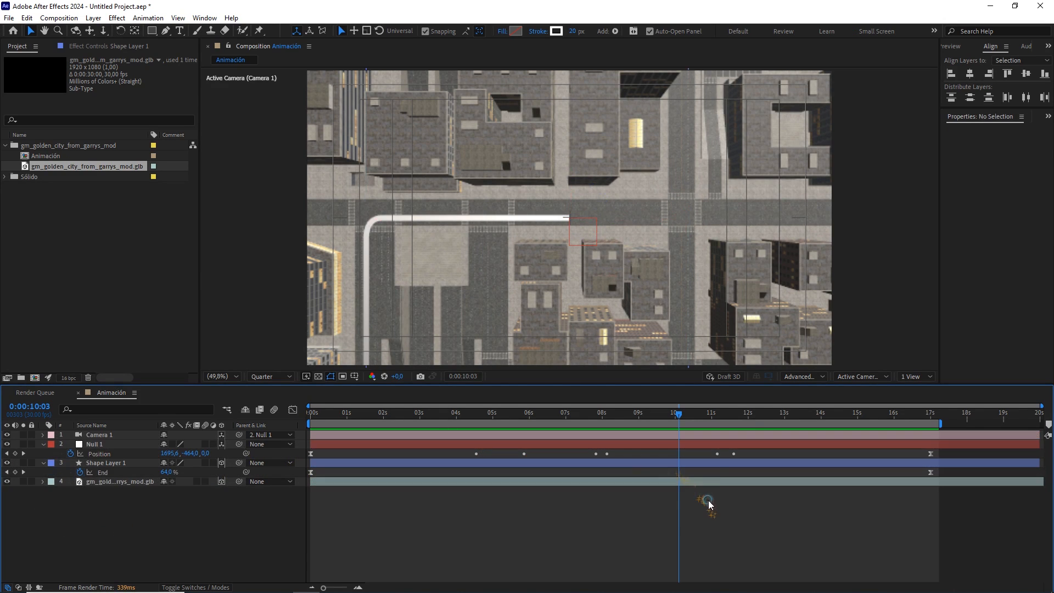
left_click(702, 416)
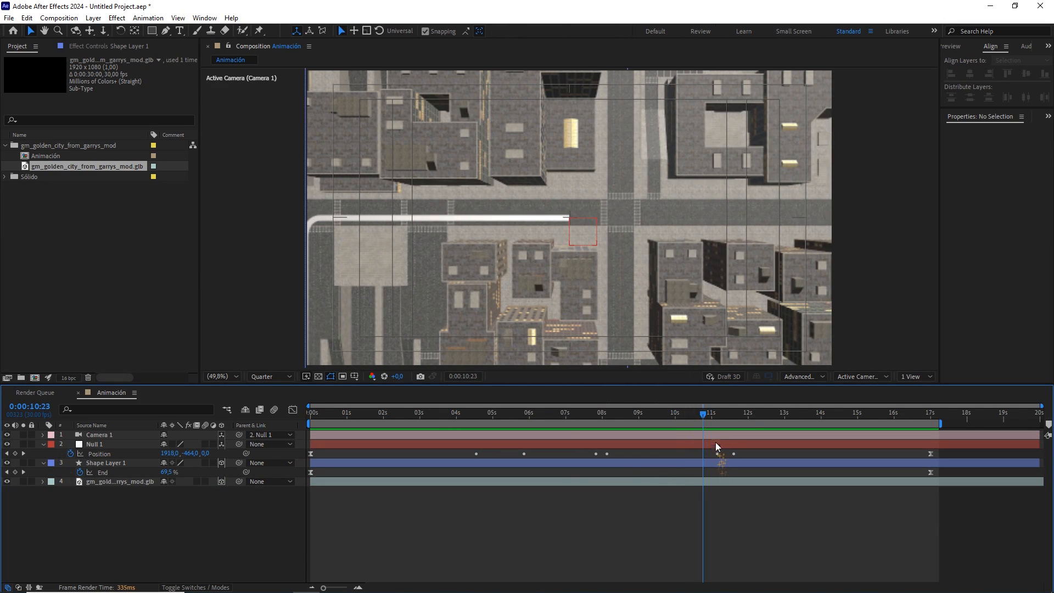
left_click_drag(705, 419, 714, 421)
left_click(733, 453)
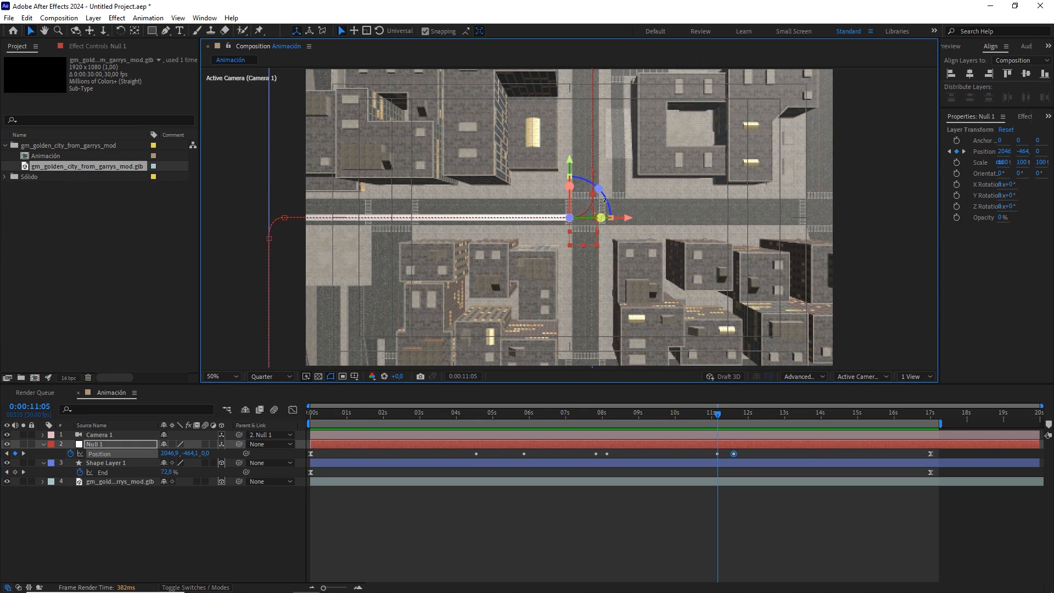
left_click(636, 524)
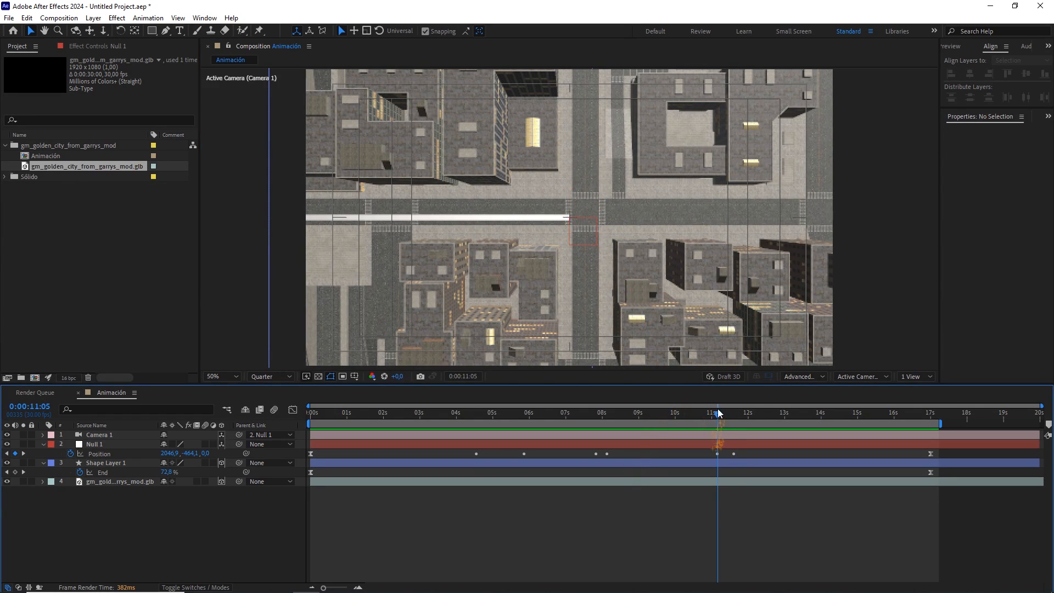
left_click_drag(718, 413, 737, 416)
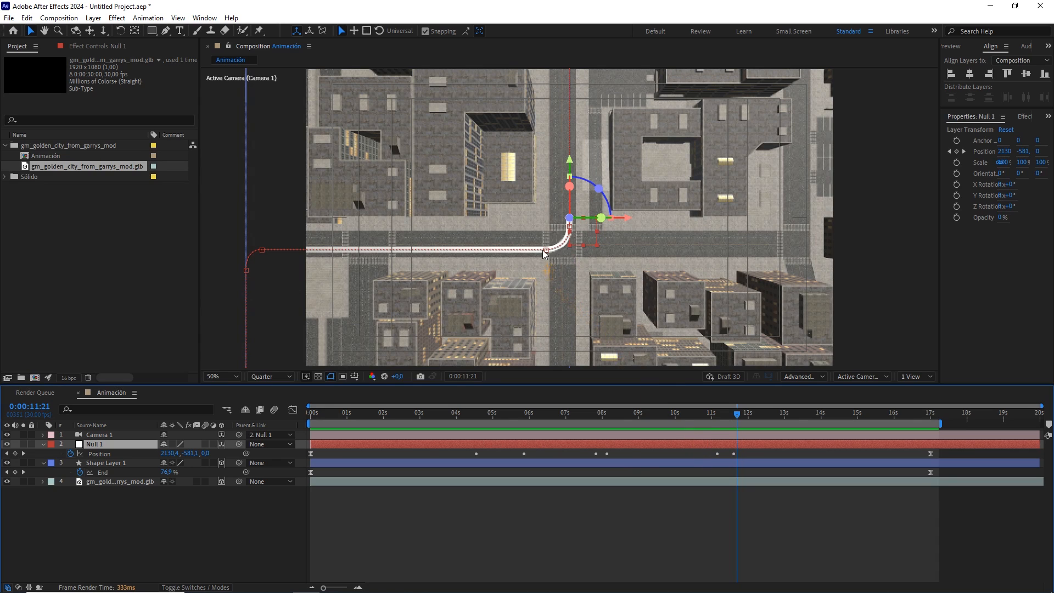
left_click(544, 251)
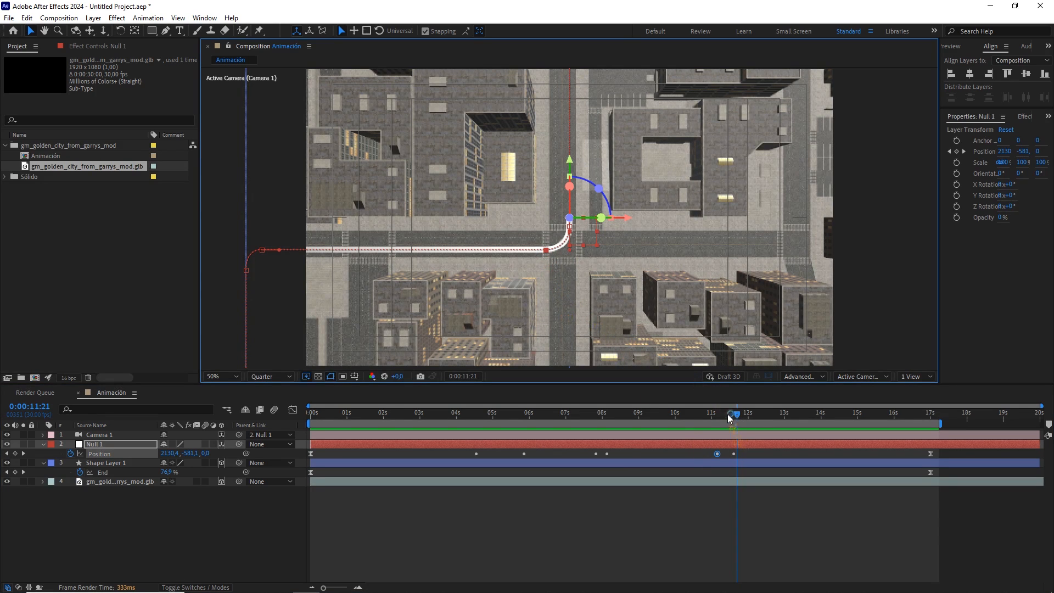
Animate Camera 1's Z Rotation from 0° at 0:00:11:05 to -90° at 0:00:11:18 to follow the turn.
left_click_drag(731, 418, 718, 419)
left_click(133, 433)
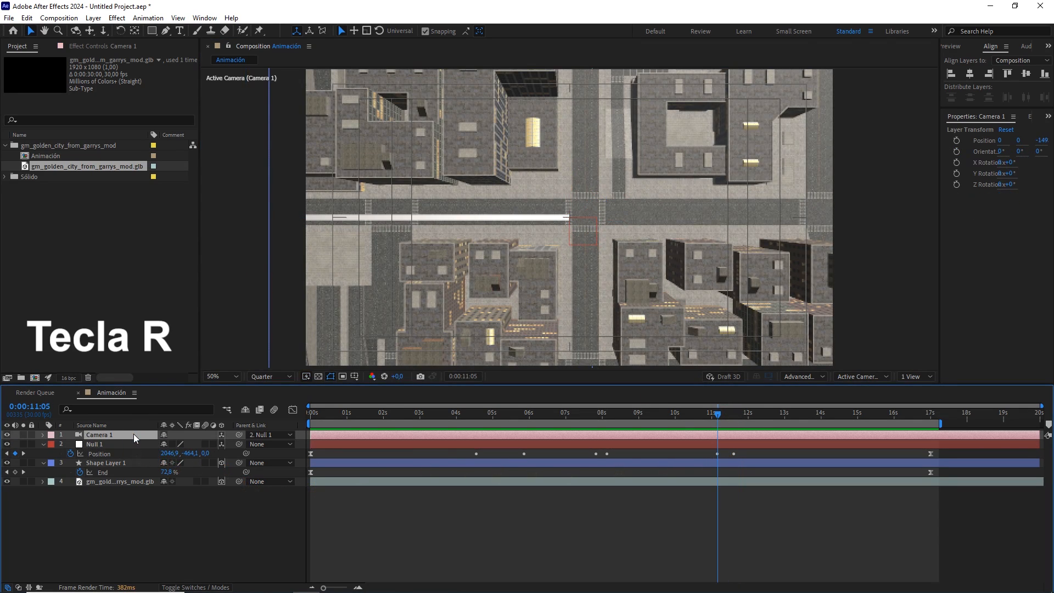
key("r")
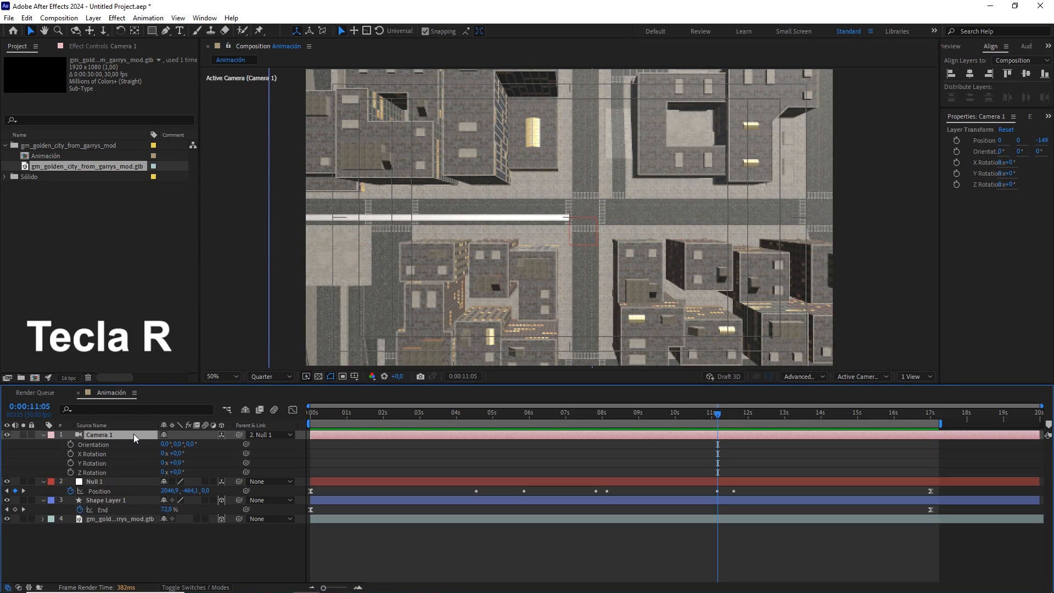
left_click(71, 473)
left_click_drag(724, 414, 733, 414)
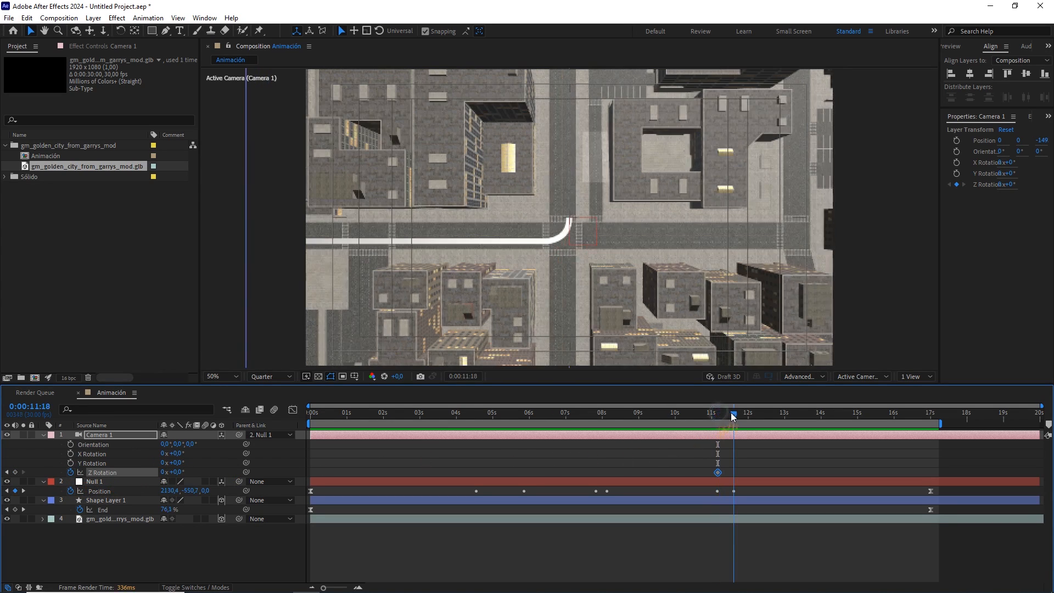
left_click_drag(175, 472, 139, 479)
left_click(177, 472)
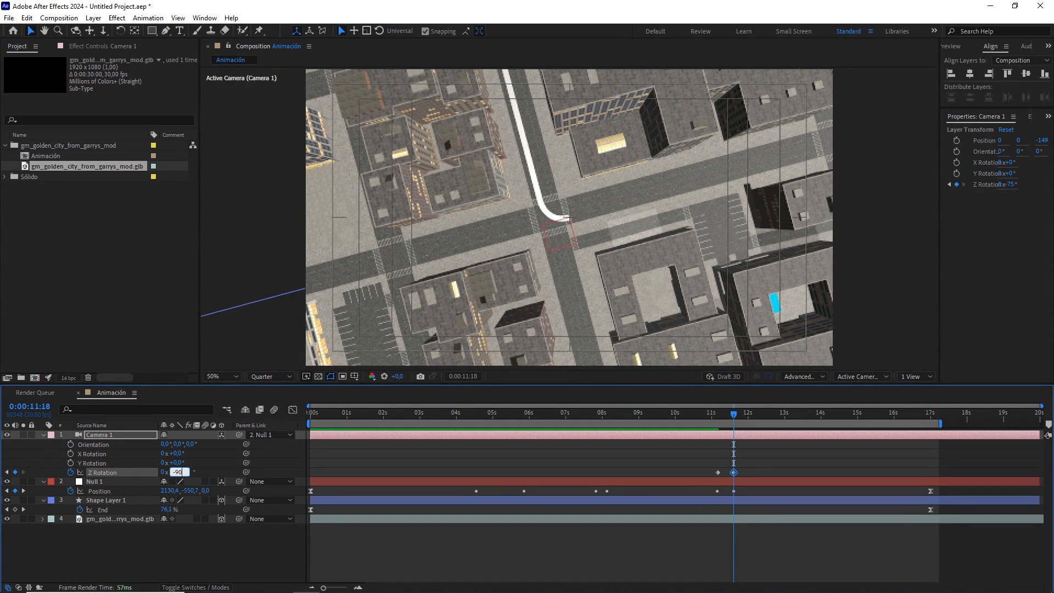
left_click(538, 456)
Apply Easy Ease to both Z Rotation keyframes of Camera 1 and preview the turn.
left_click_drag(758, 452, 694, 474)
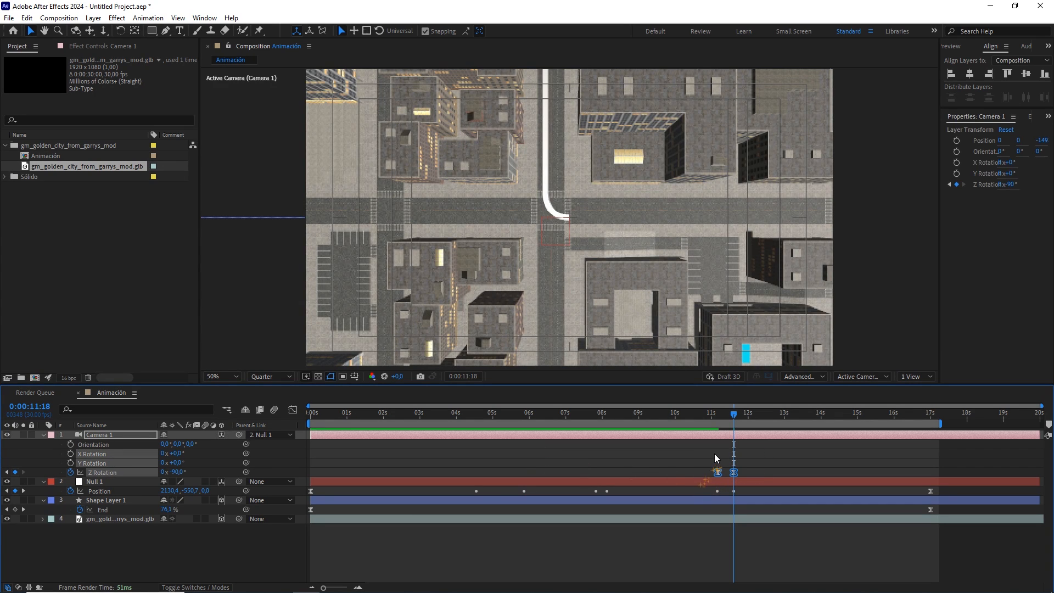
left_click(707, 413)
key("space")
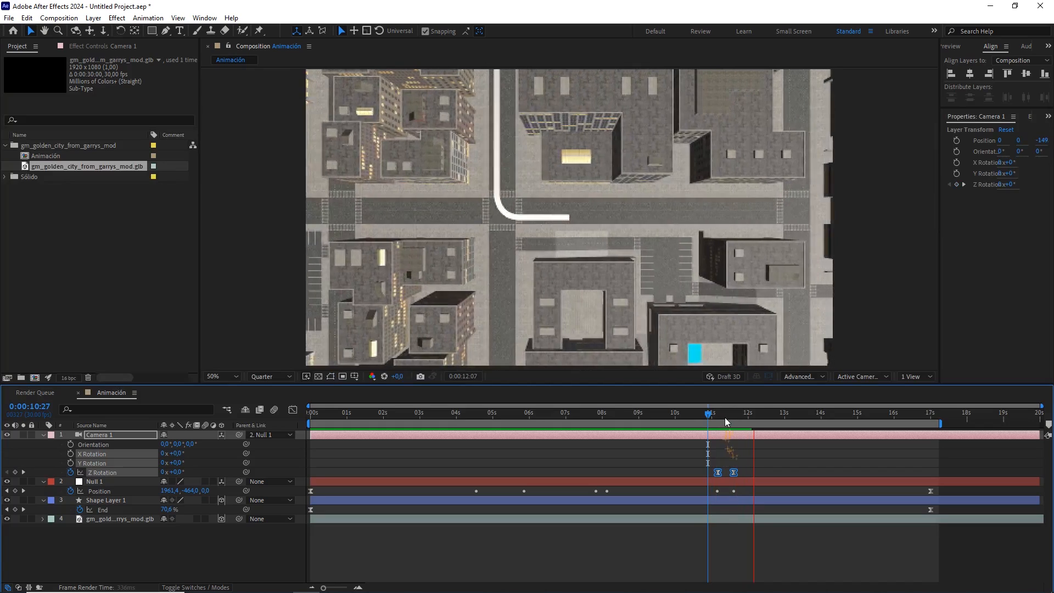
Spread the Z Rotation keyframes to 0:00:10:21 and just past 12 seconds, compare them with the null's turn keyframes, and preview the result.
left_click(721, 413)
left_click_drag(749, 465, 694, 501)
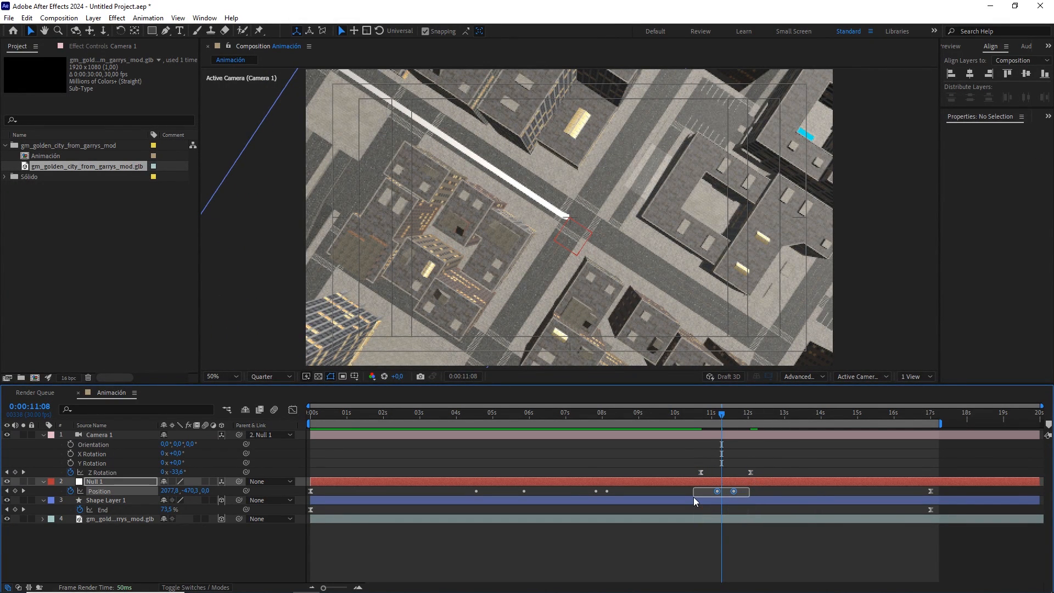
left_click_drag(774, 462, 694, 532)
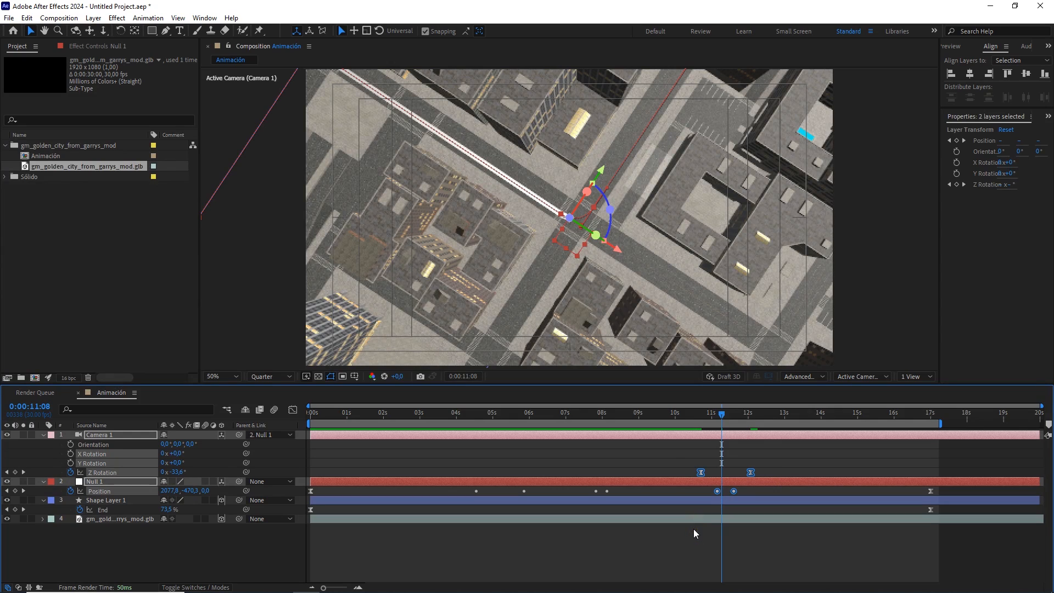
left_click(670, 415)
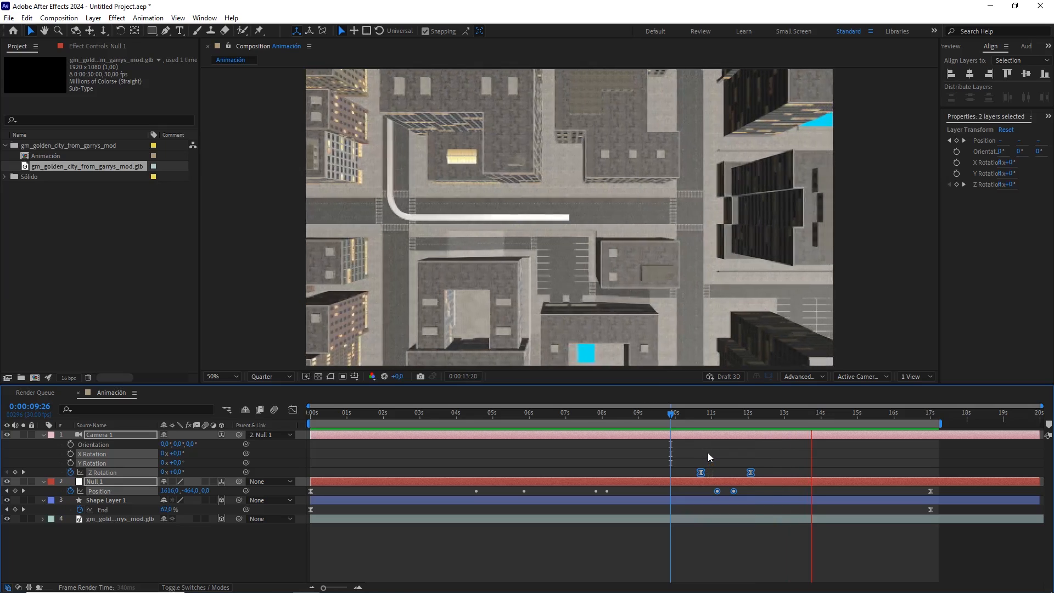
left_click_drag(795, 418, 703, 417)
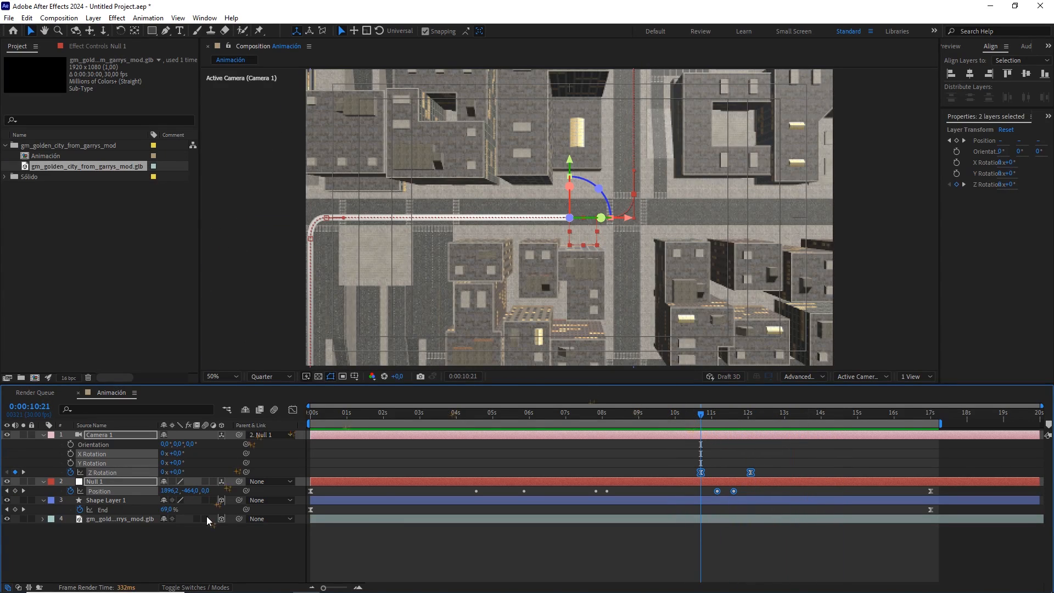
Add an Environment light with 100% intensity, Casts Shadows enabled and 50% shadow darkness.
left_click(215, 545)
right_click(216, 545)
mouse_move(324, 414)
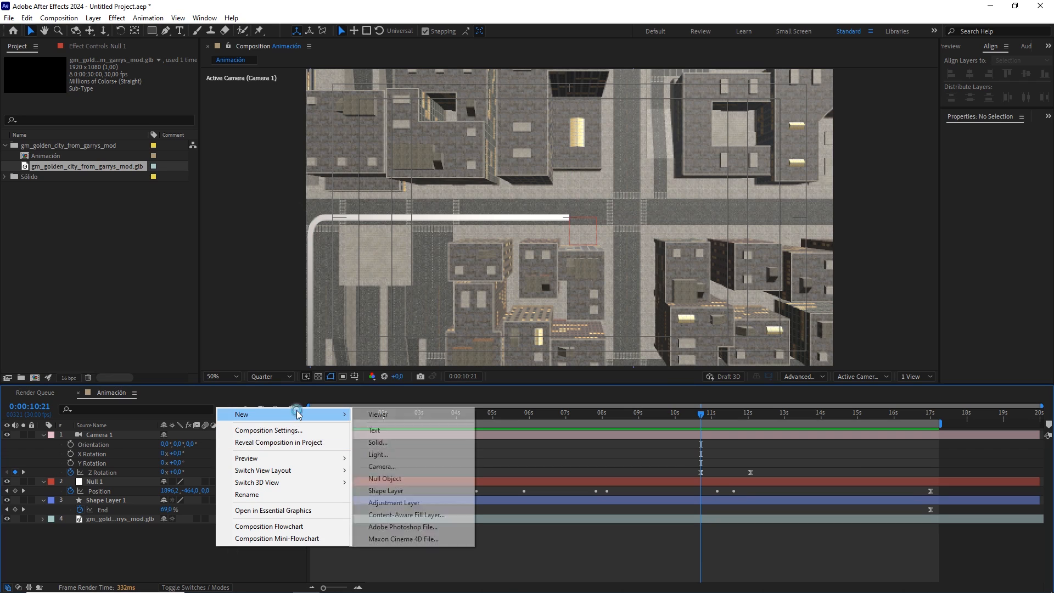
left_click(410, 456)
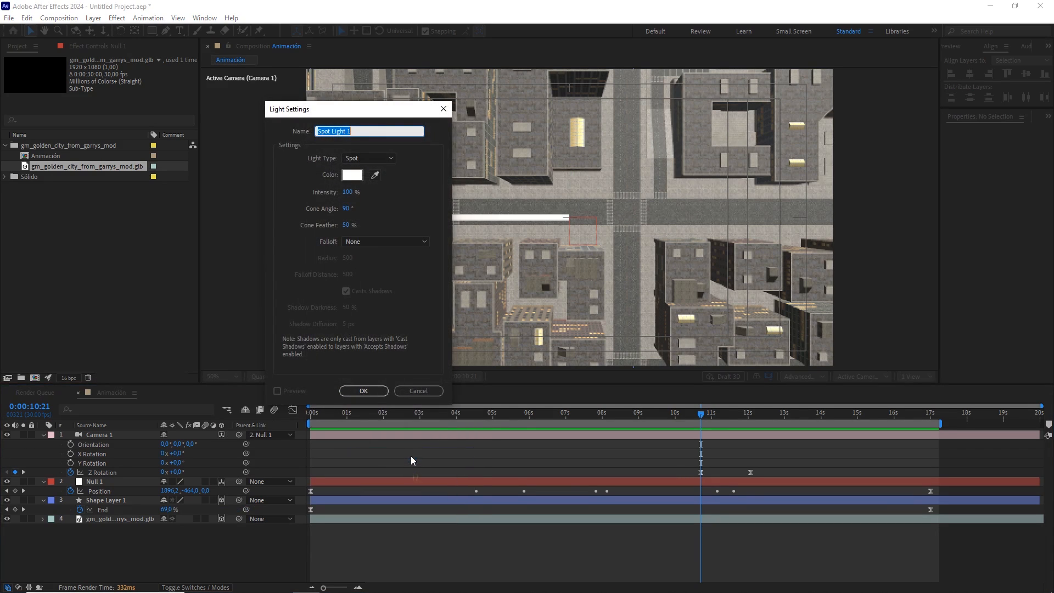
left_click(386, 160)
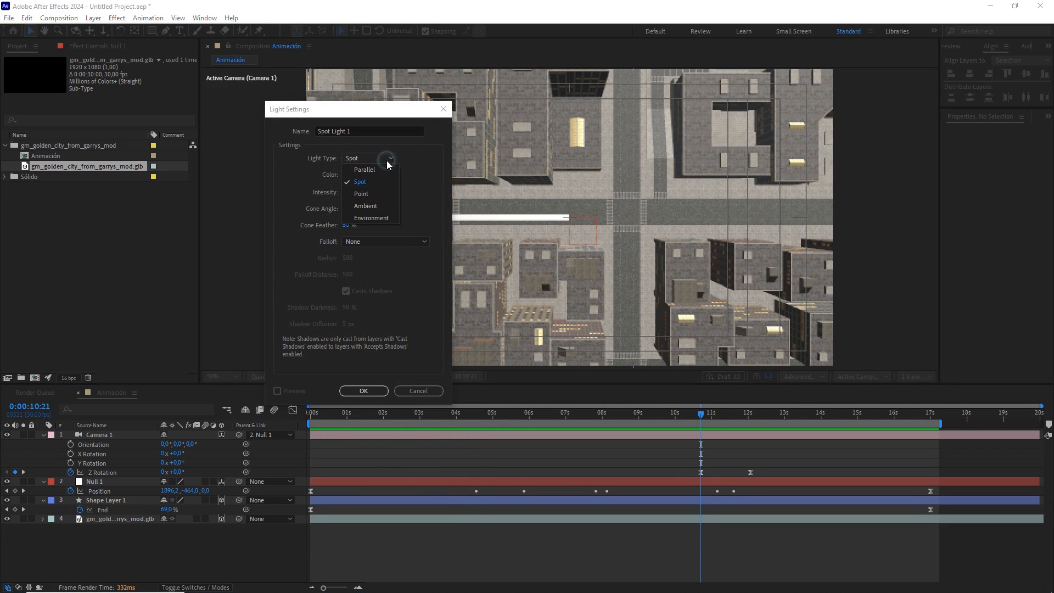
left_click(373, 218)
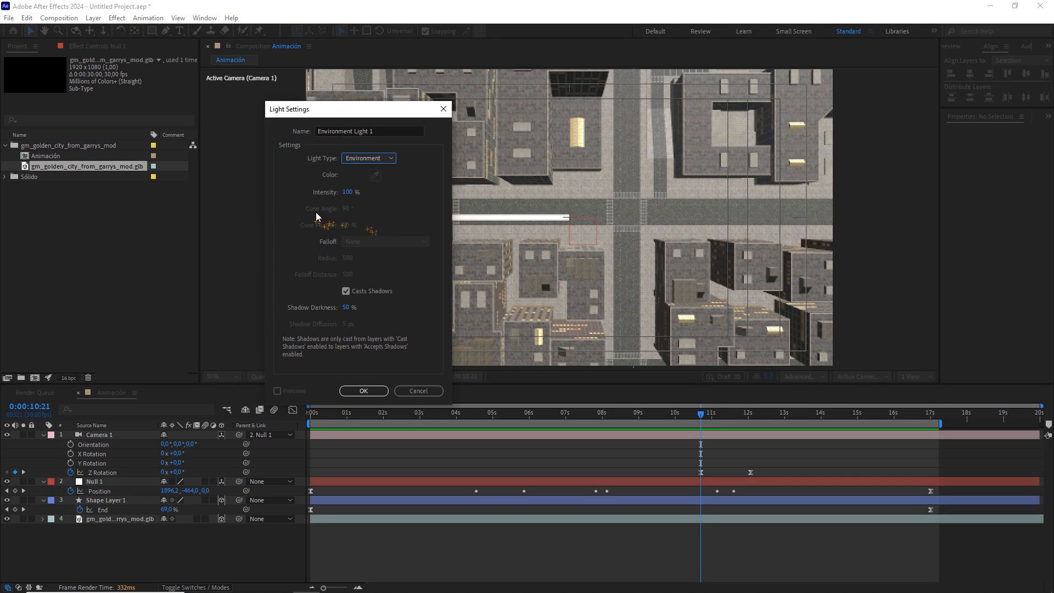
left_click(346, 193)
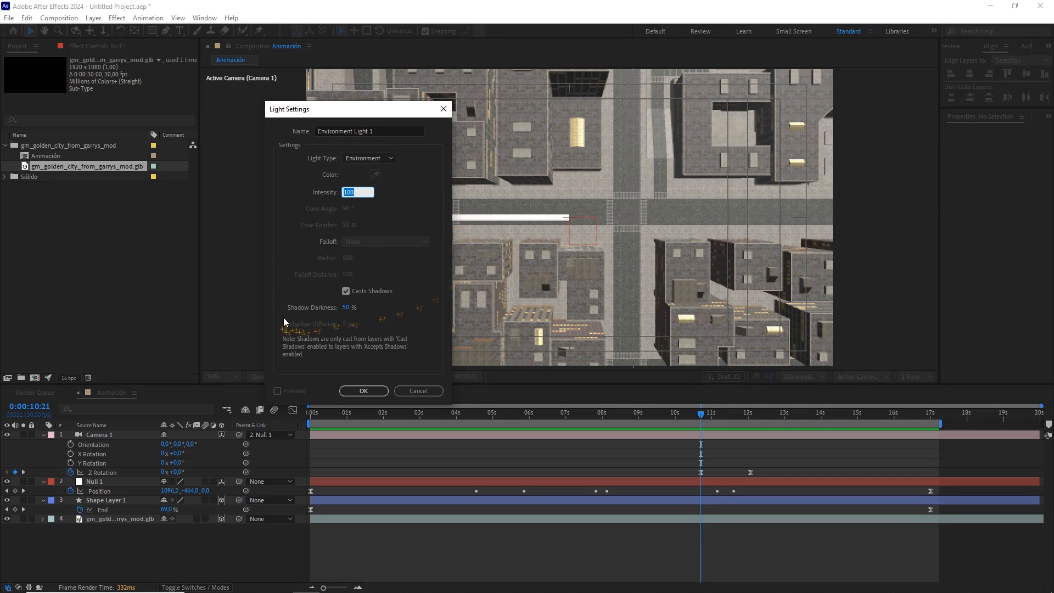
left_click(347, 307)
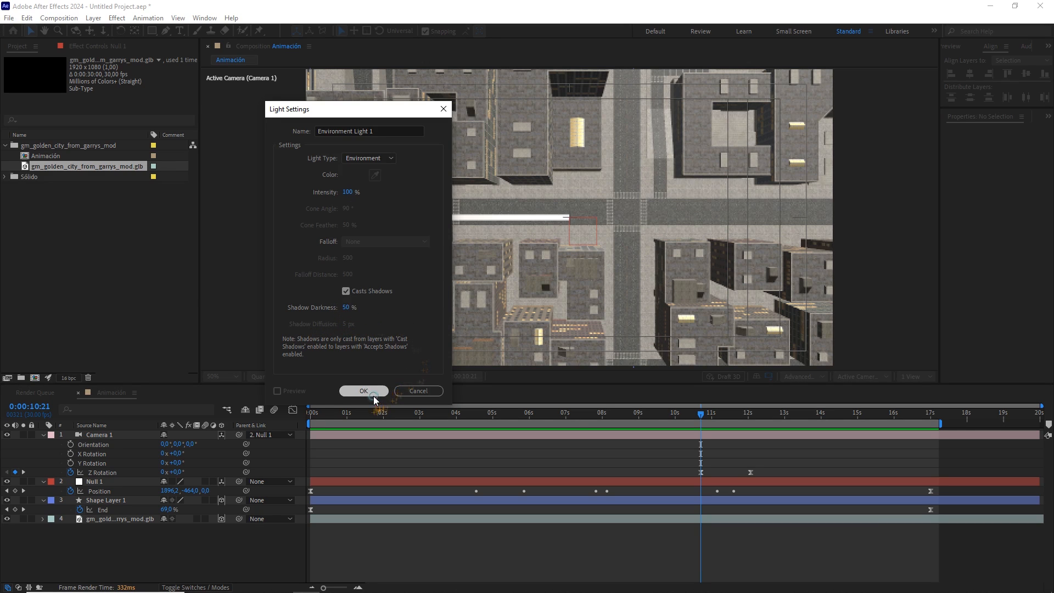
left_click(363, 390)
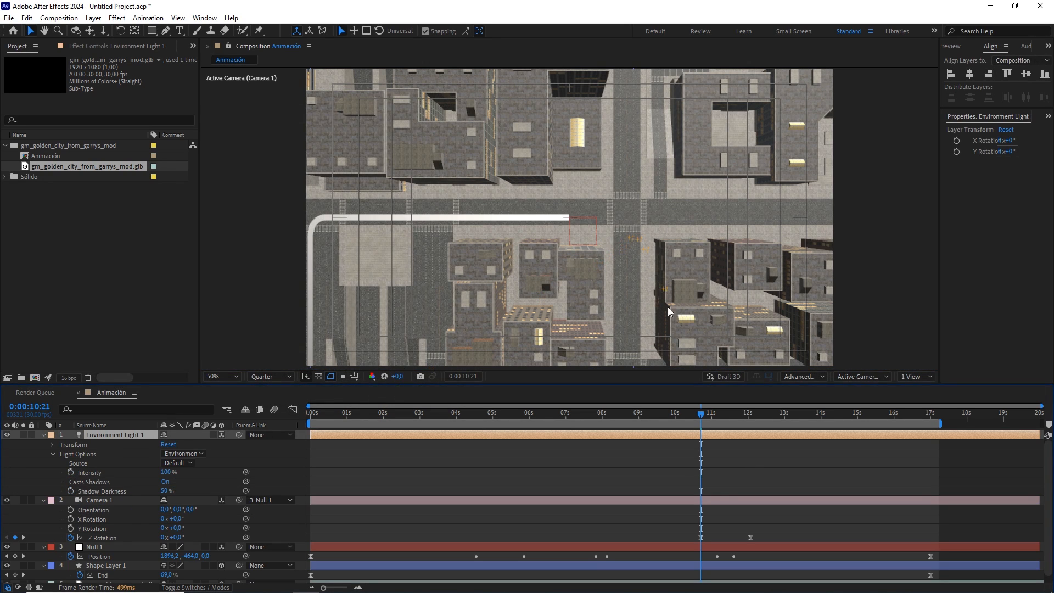
Turn on Casts Shadows for the gm_golden_city_from_garrys_mod.glb layer and inspect the shadows around 0:00:06:21.
left_click_drag(651, 413, 593, 414)
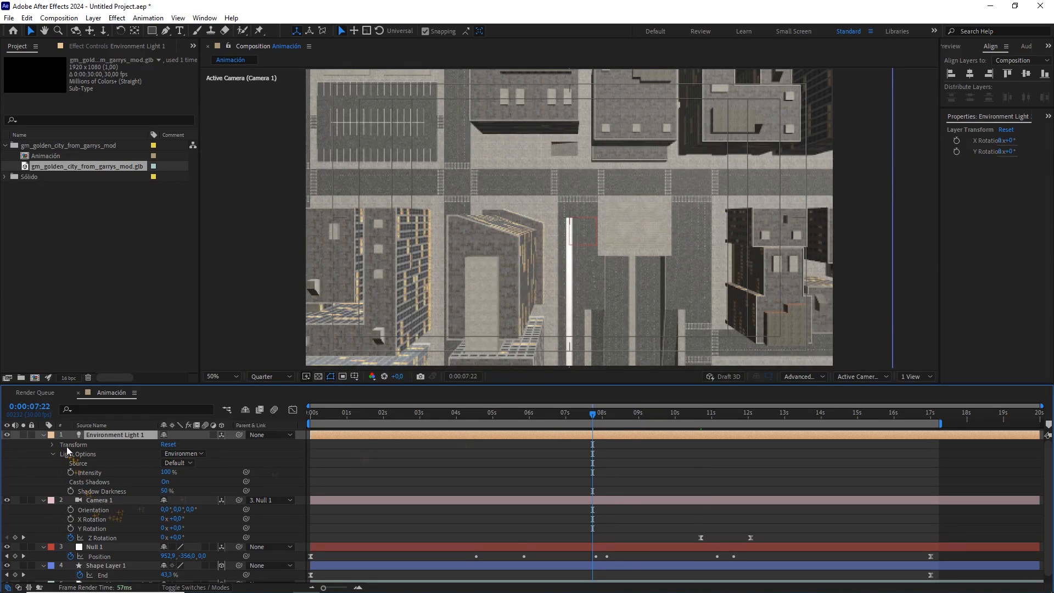
left_click(44, 435)
left_click(103, 527)
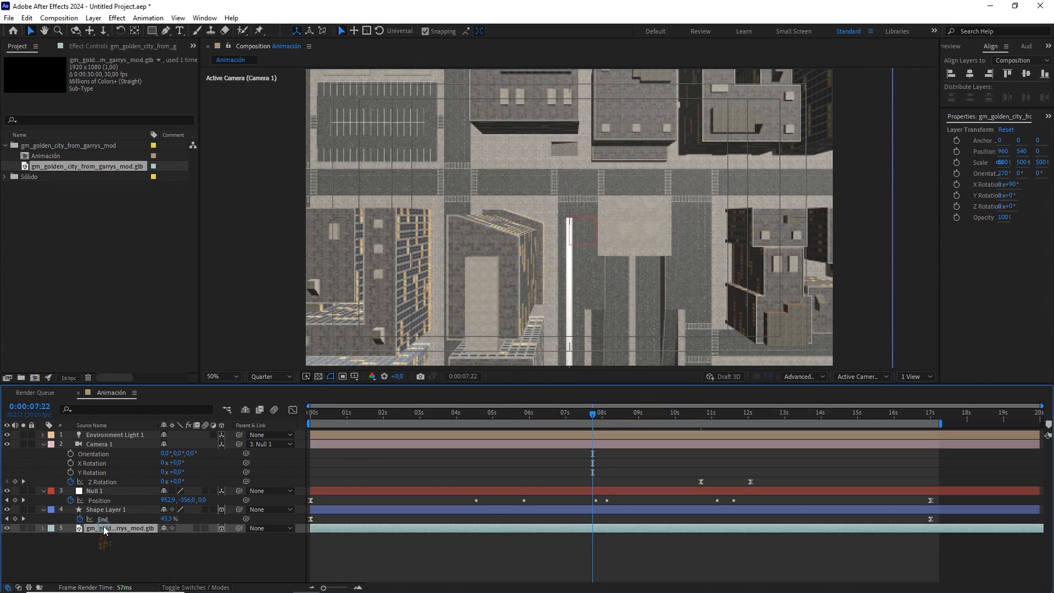
left_click(42, 528)
left_click(54, 549)
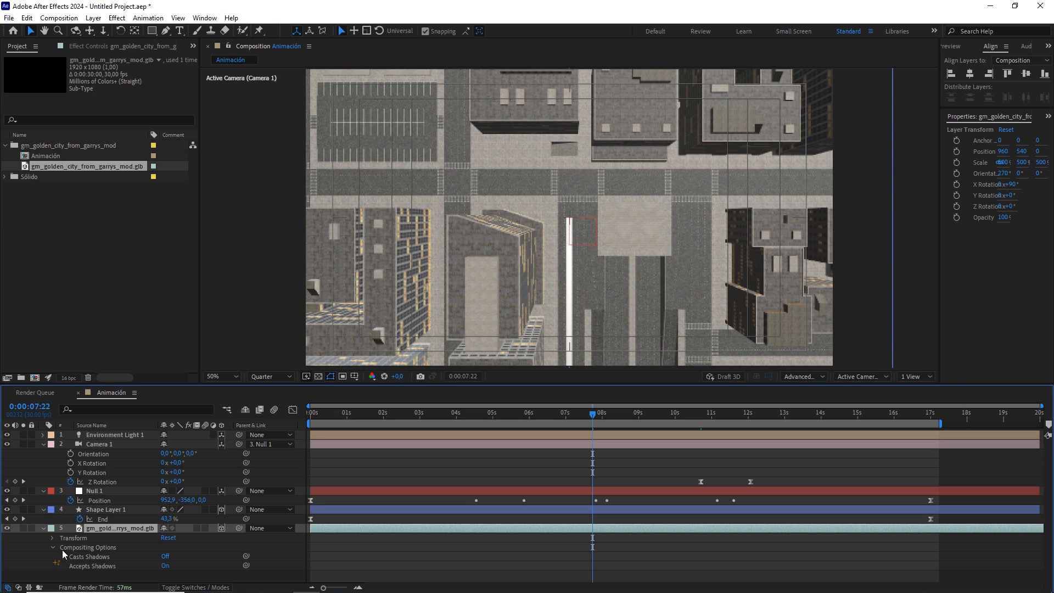
left_click(165, 557)
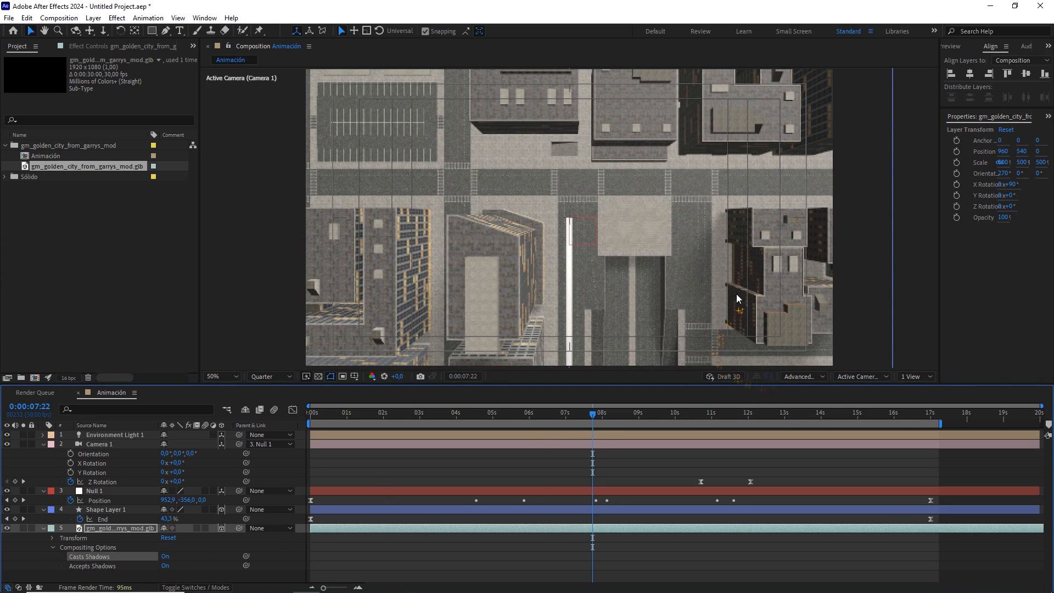
left_click_drag(594, 418, 554, 419)
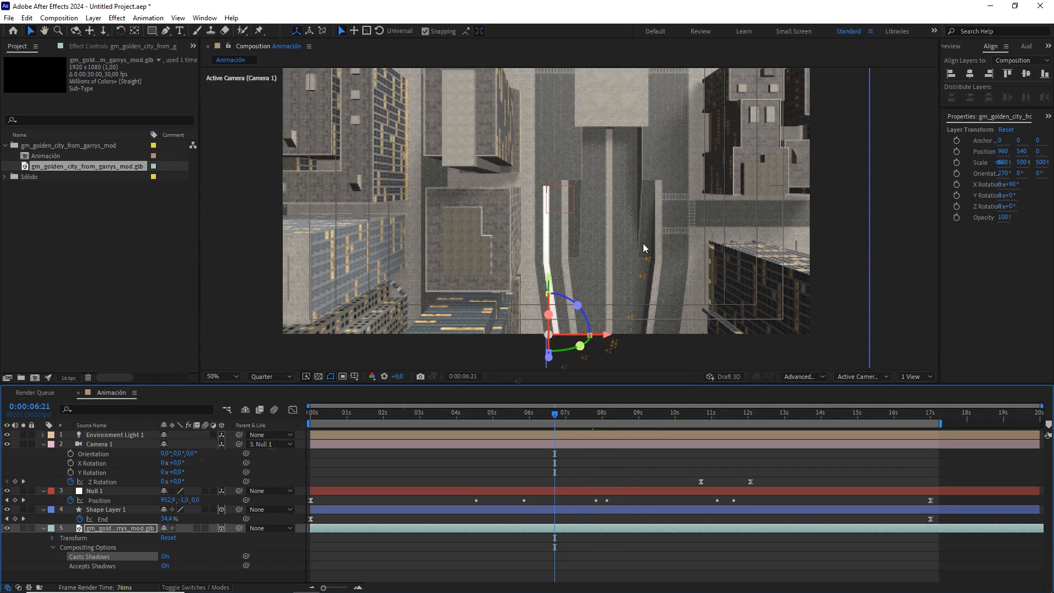
Try a Shadow Darkness of 100% on Environment Light 1 and return it to 50%.
double_click(118, 433)
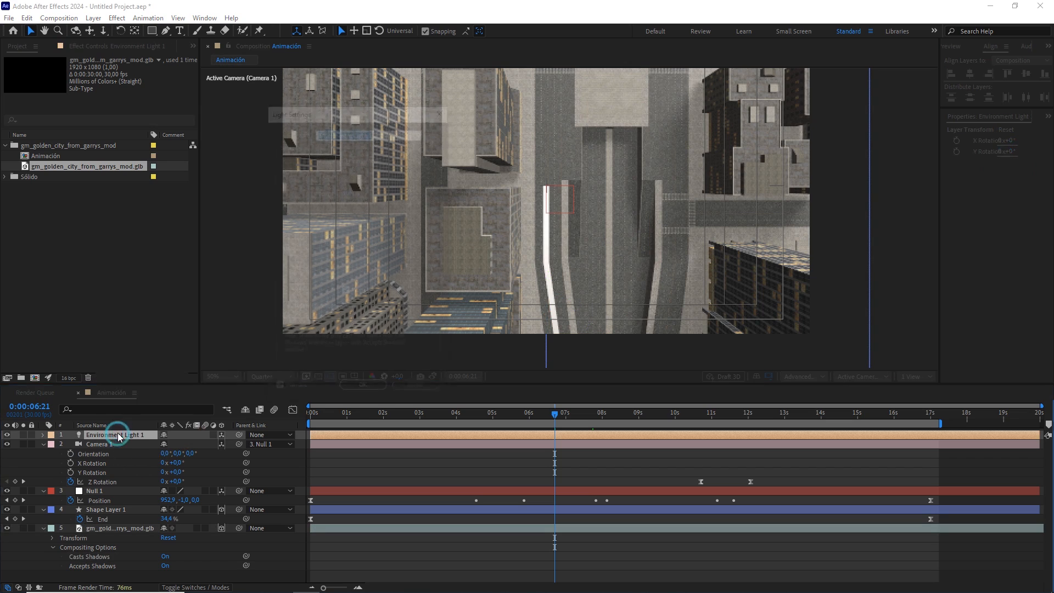
left_click(352, 307)
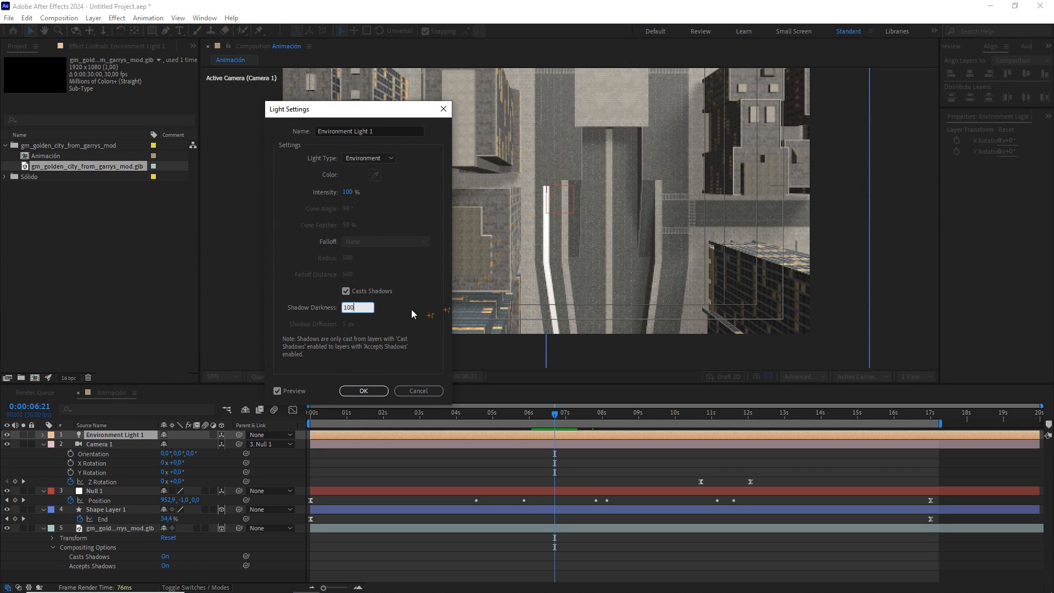
key("Return")
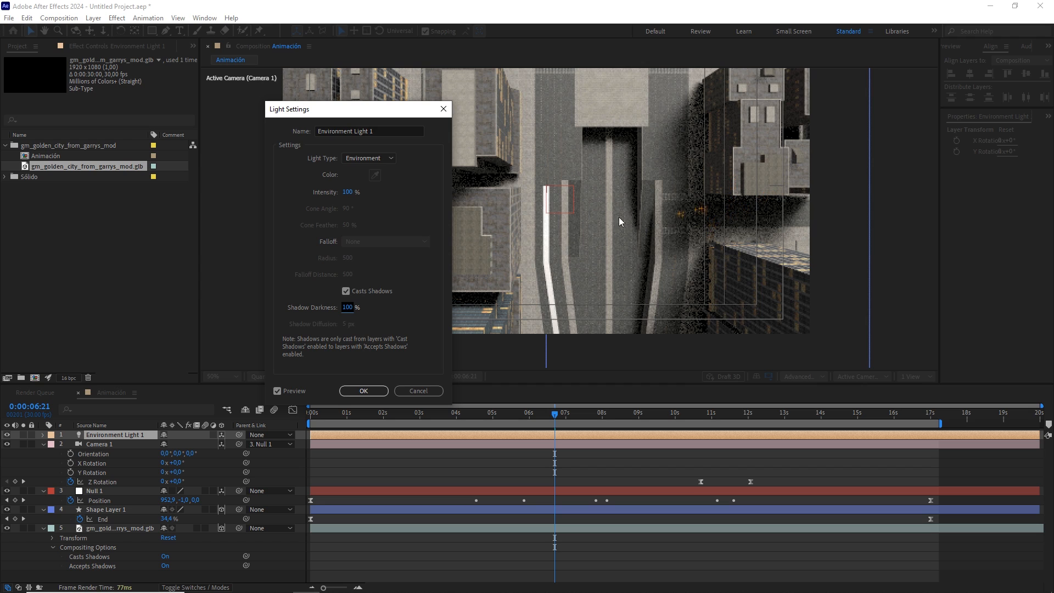
left_click(350, 308)
type("50")
left_click(377, 391)
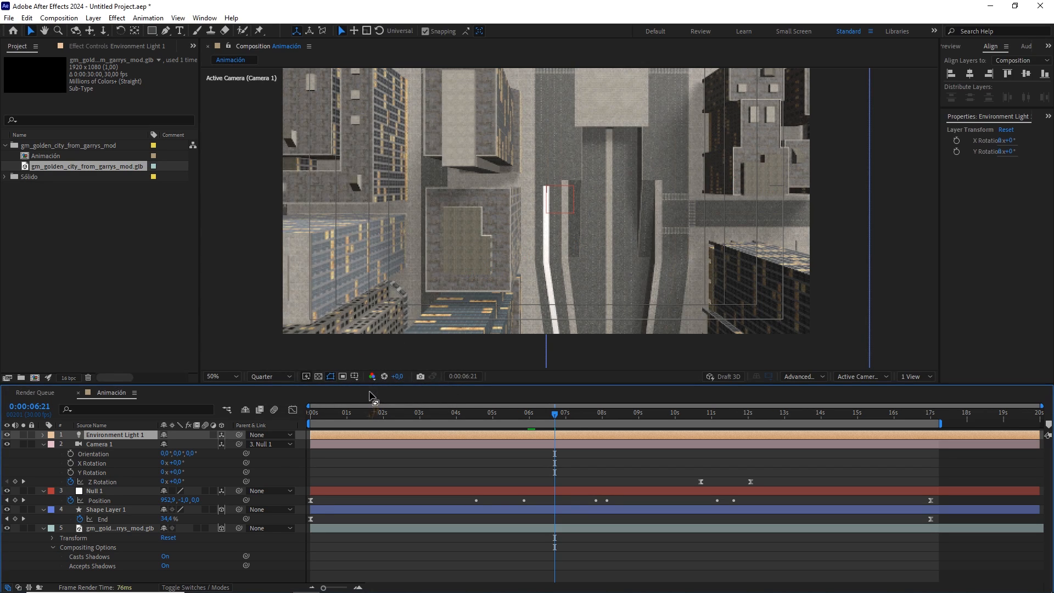
Add a Spot light to the composition with 100% intensity, Casts Shadows enabled and 50% shadow darkness.
right_click(223, 462)
mouse_move(321, 331)
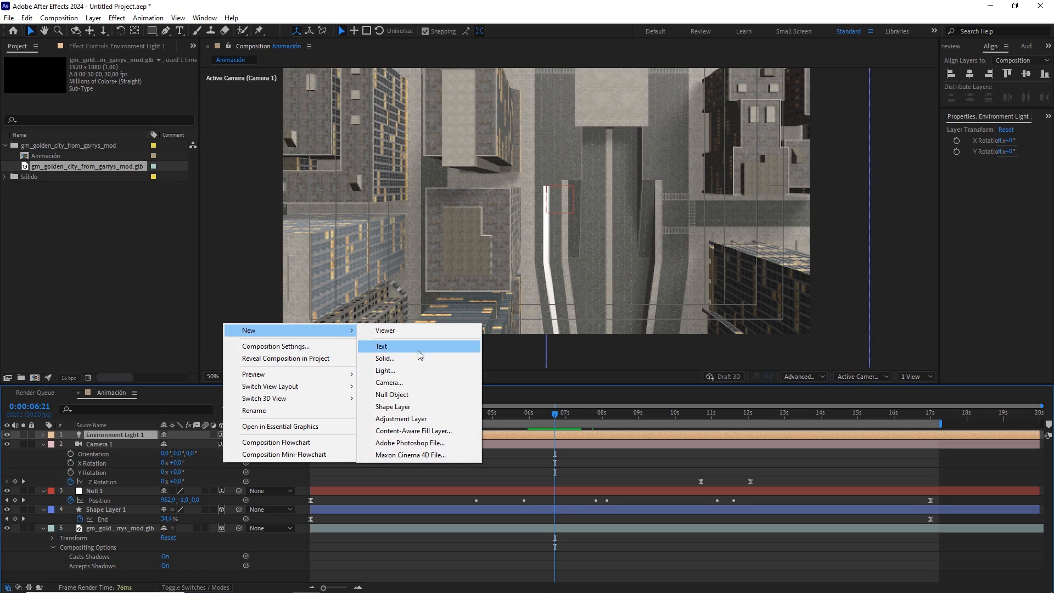
left_click(407, 376)
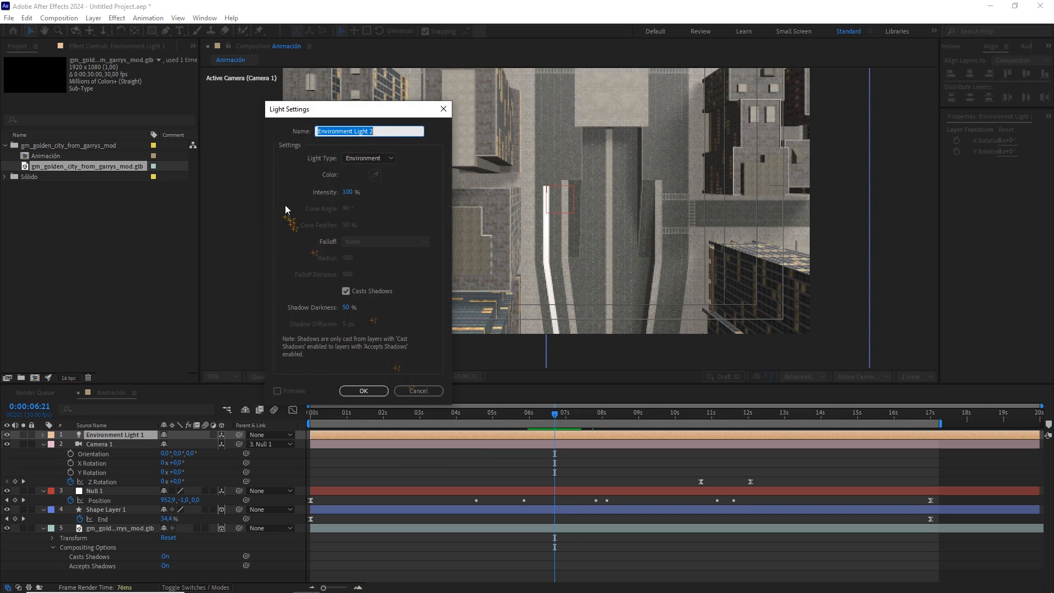
left_click(362, 159)
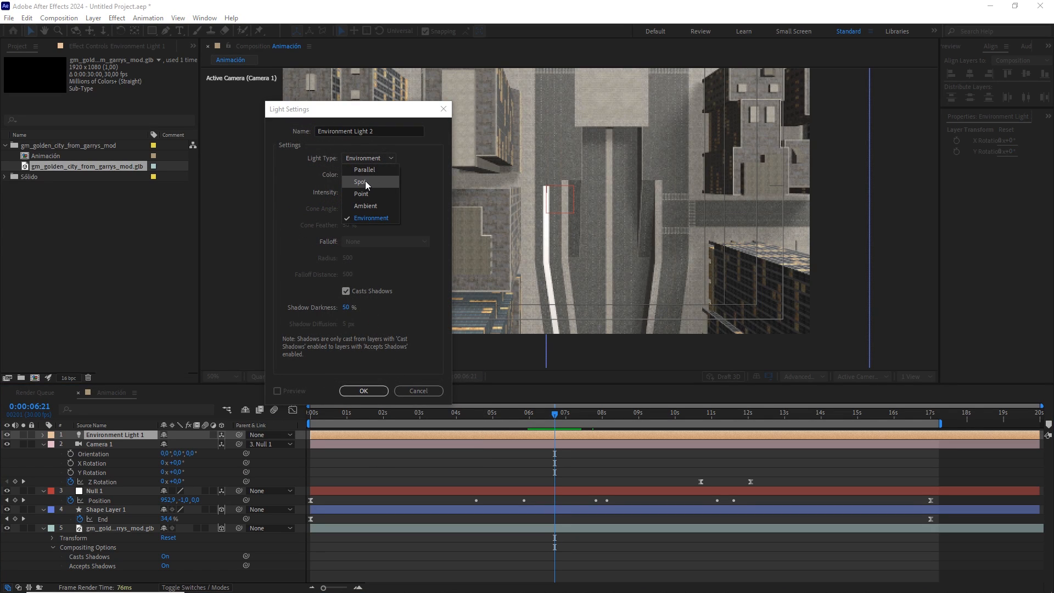
left_click(367, 182)
left_click(363, 391)
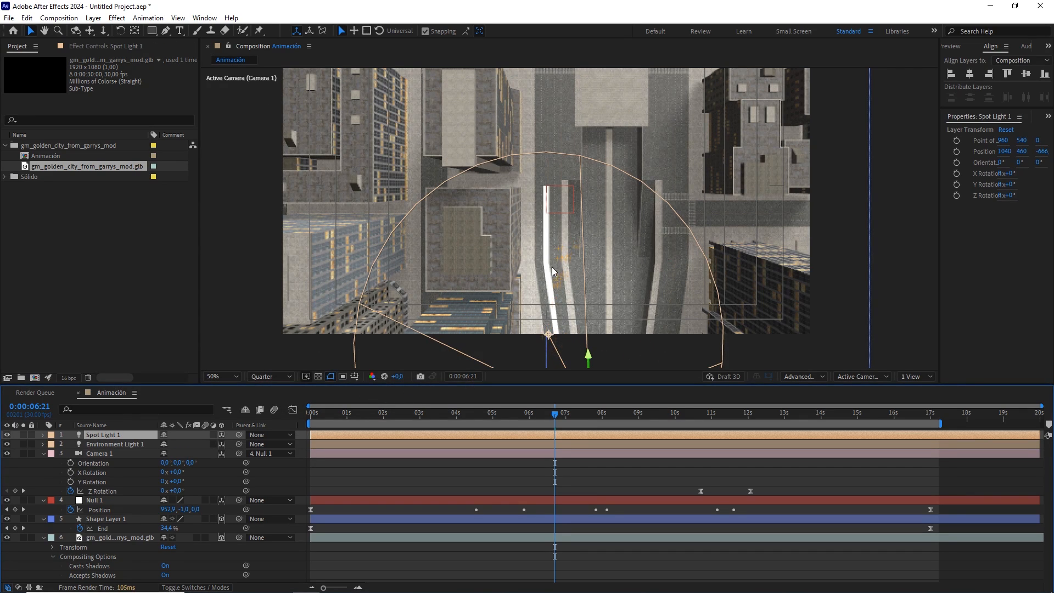
Switch to two views and move Spot Light 1 farther from the city along its Z axis in the Left view.
left_click(920, 375)
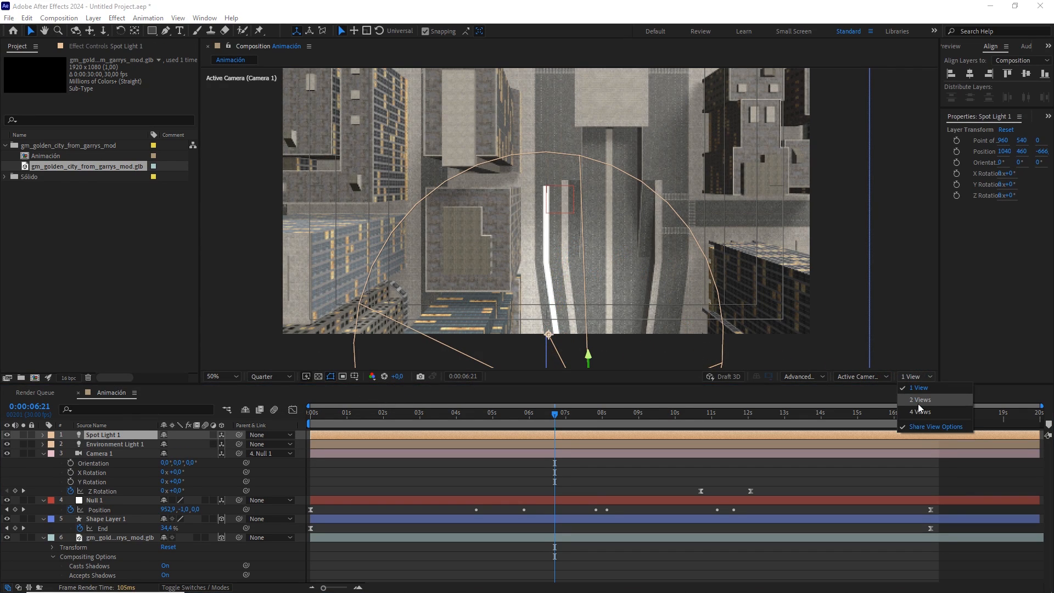
left_click(913, 402)
scroll(392, 198, "down", 1)
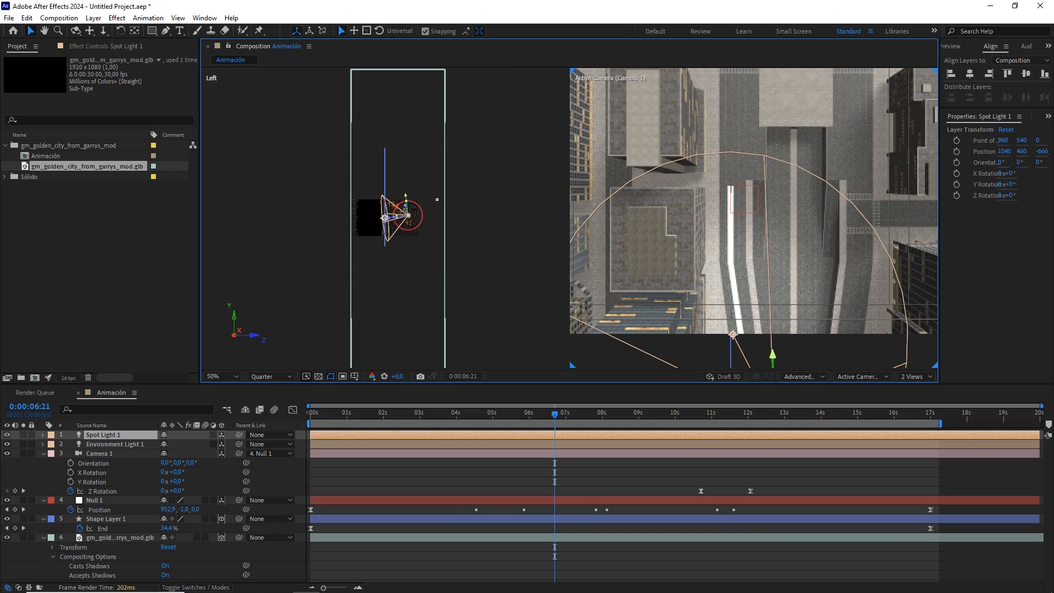
scroll(713, 241, "down", 1)
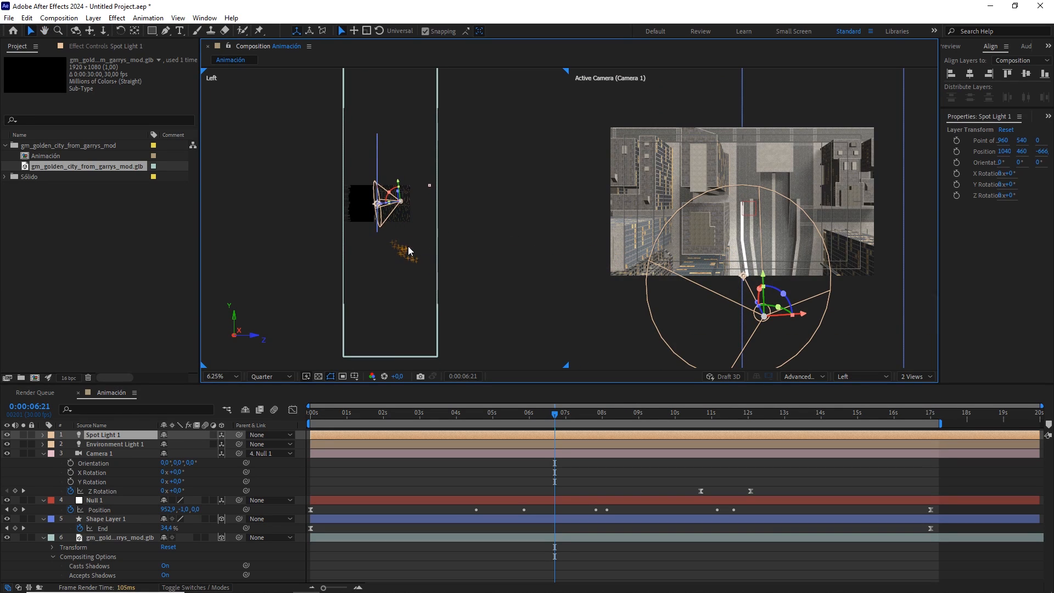
scroll(408, 246, "up", 1)
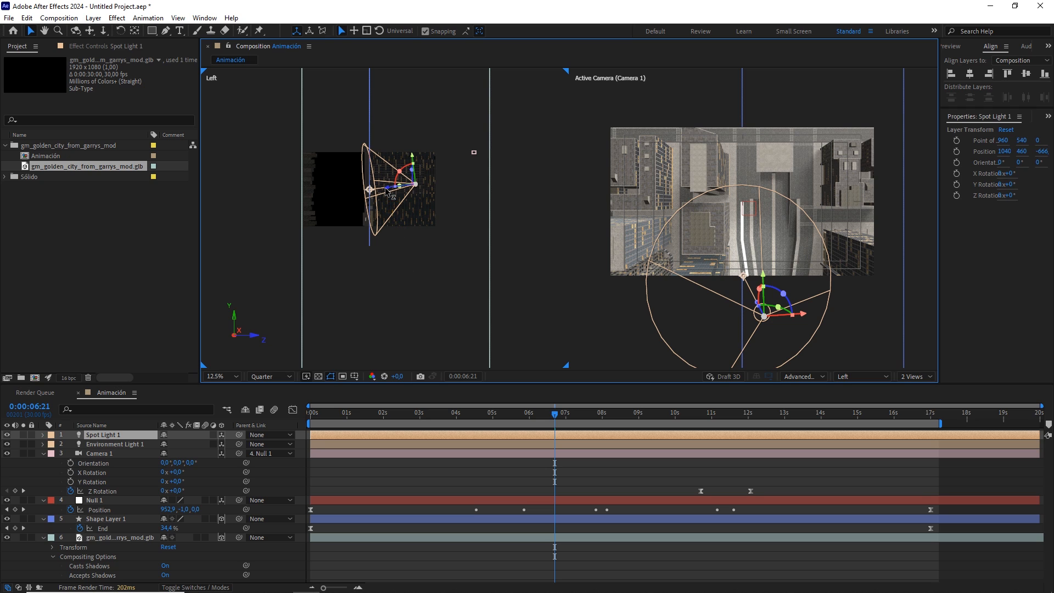
left_click_drag(388, 191, 422, 185)
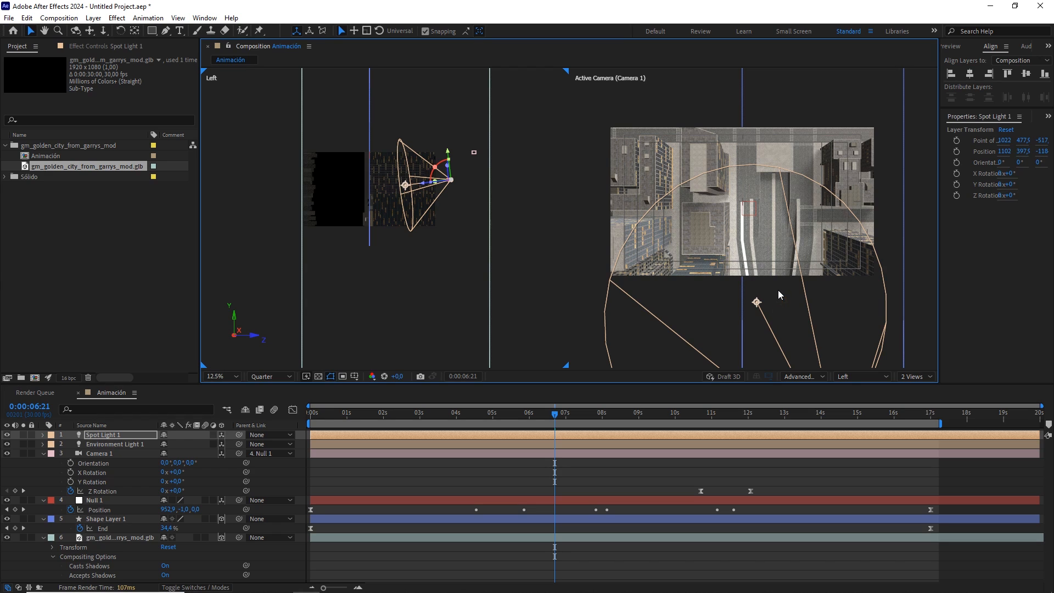
Move Spot Light 1 up and sideways over the camera's framed area, to about 1068, 24, -1143, and compare the scene without it.
scroll(779, 295, "down", 3)
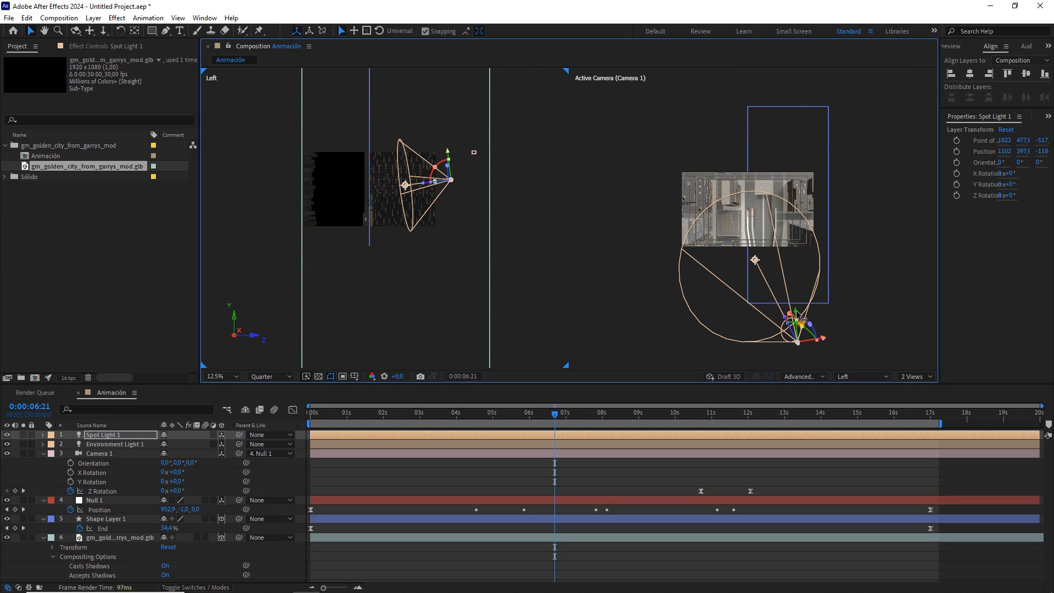
left_click_drag(797, 314, 791, 147)
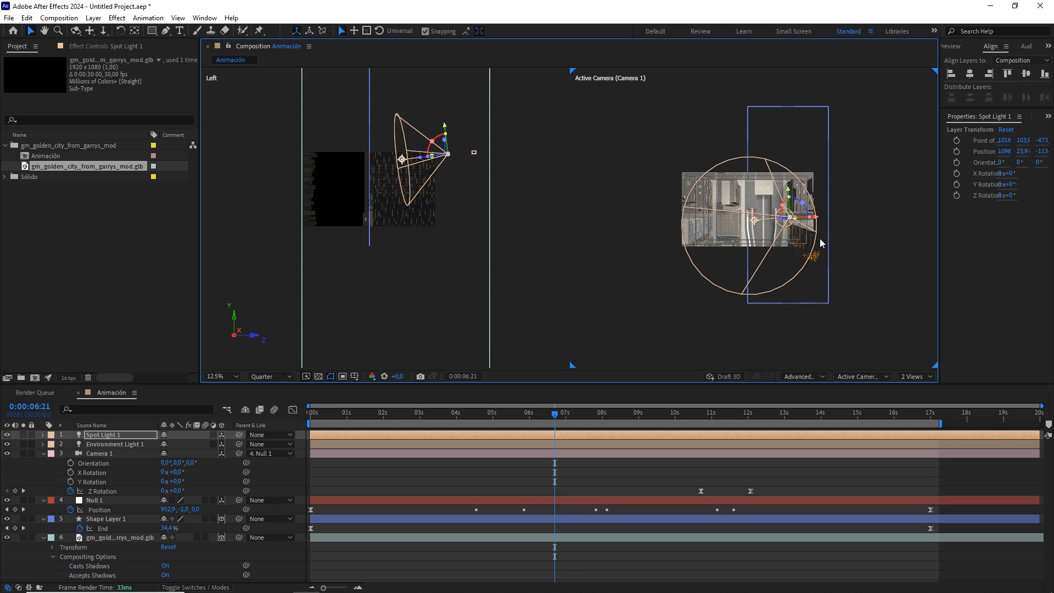
left_click_drag(821, 222, 845, 219)
scroll(791, 238, "up", 2)
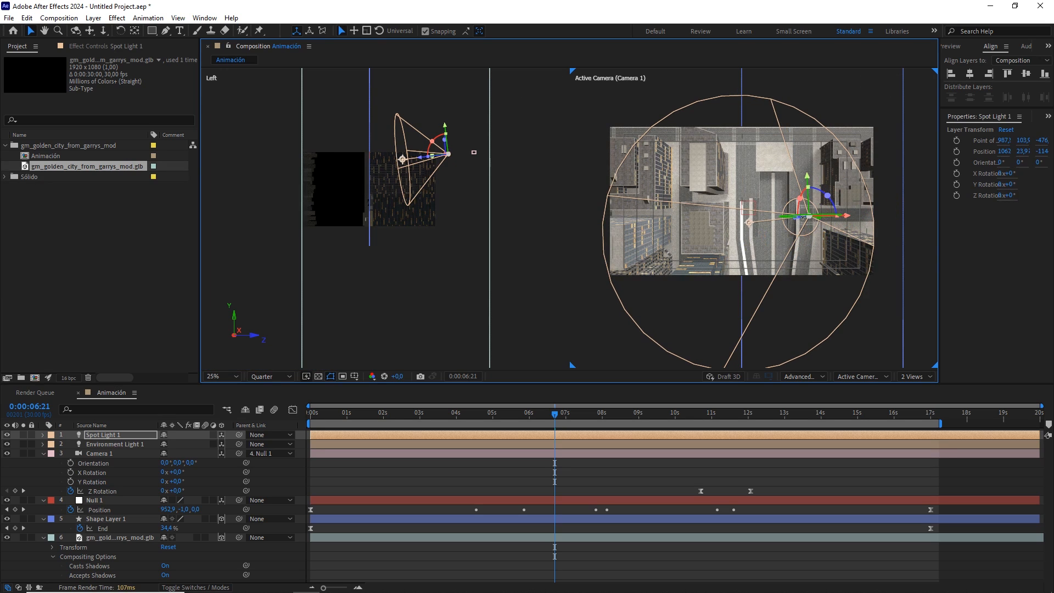
left_click(7, 435)
left_click(7, 435)
Set the Spot Light 1 position to 1060, 20, -1100.
left_click(94, 435)
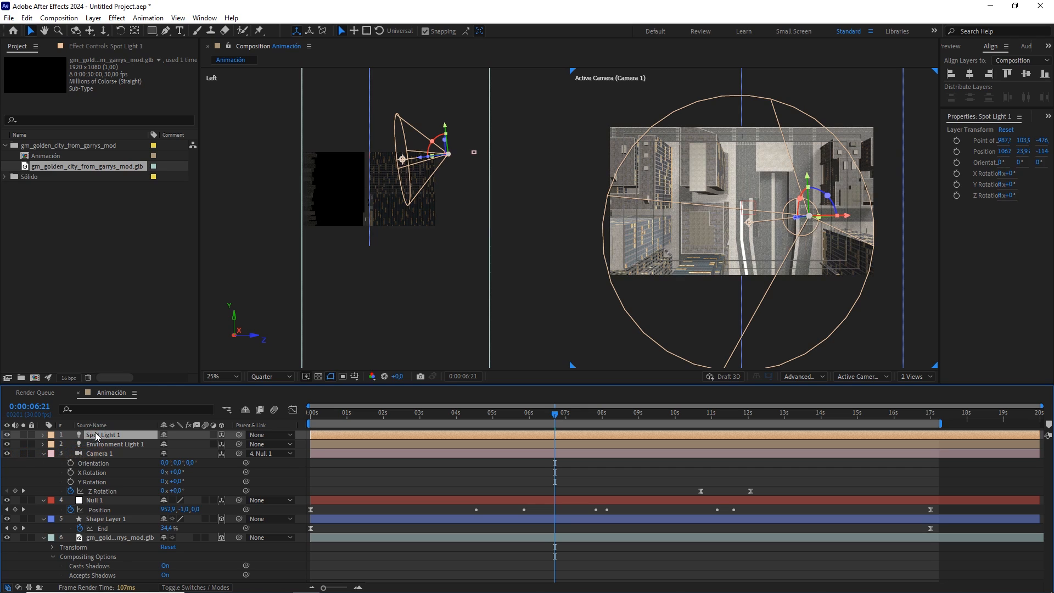
key("p")
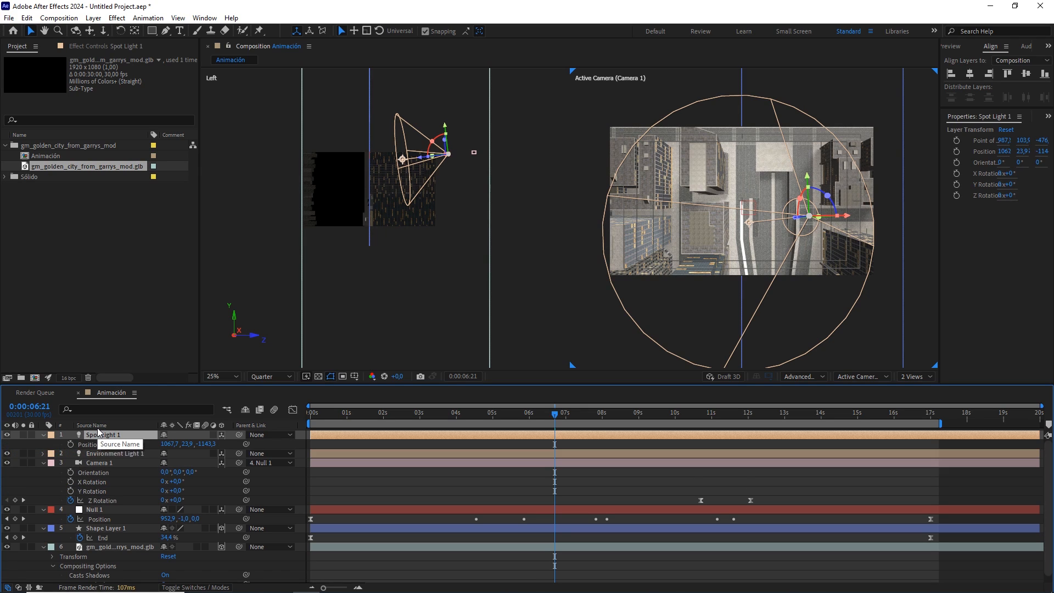
left_click(165, 445)
type("1060")
left_click(245, 478)
left_click(192, 443)
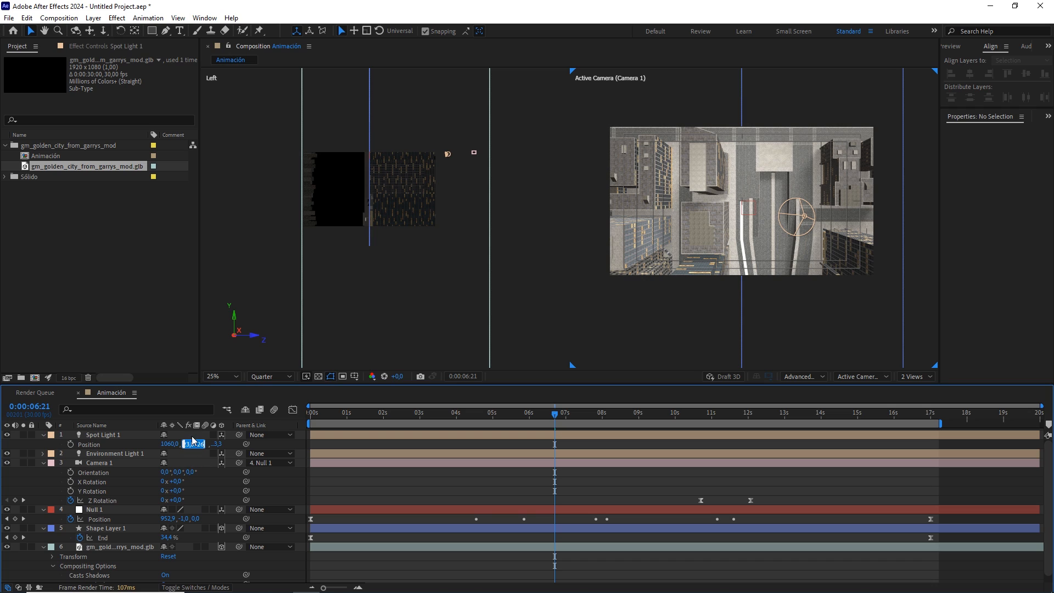
type("20")
key("Return")
left_click(212, 442)
type("-1100")
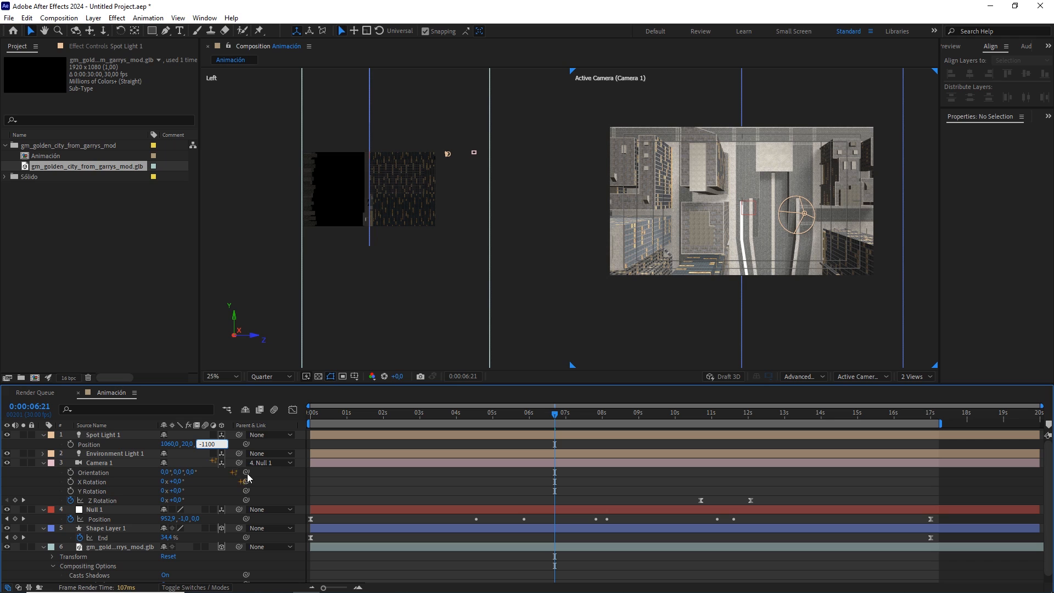
left_click(239, 479)
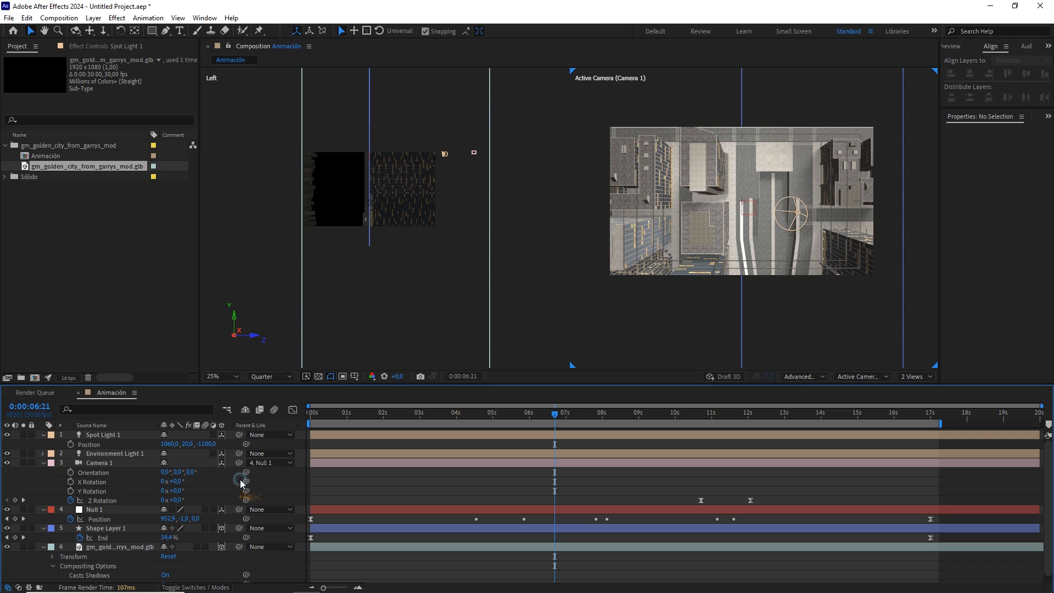
Compare the scene with Spot Light 1 hidden and shown, and return to a single camera view.
left_click(8, 434)
left_click(7, 435)
left_click(8, 435)
left_click(7, 435)
left_click(923, 378)
left_click(919, 387)
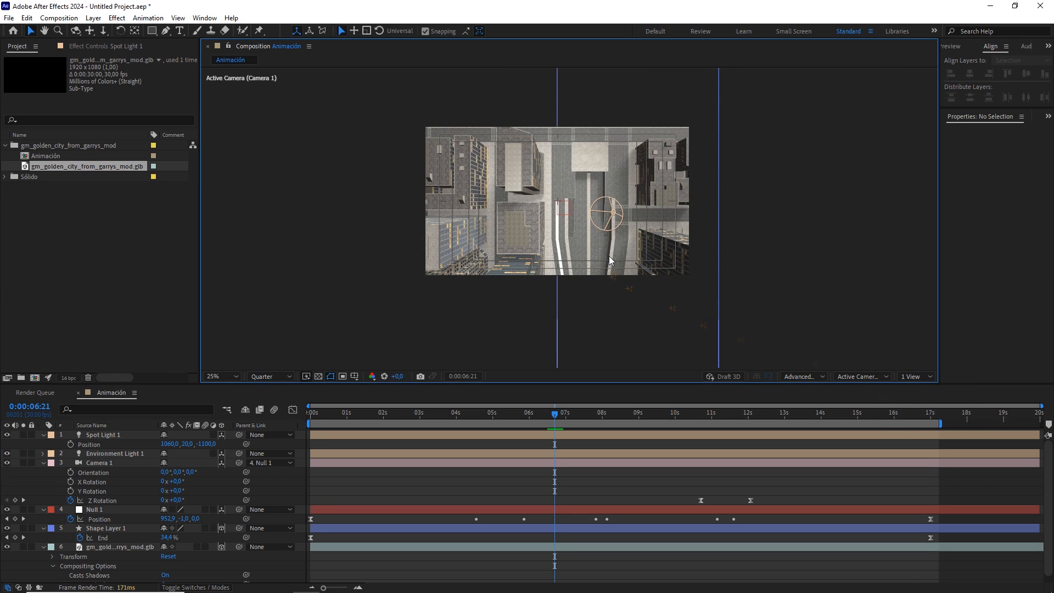
Collapse the properties of all layers, select Shape Layer 1 and move the playhead to 0:00:08:26.
key("period")
key("ctrl+a")
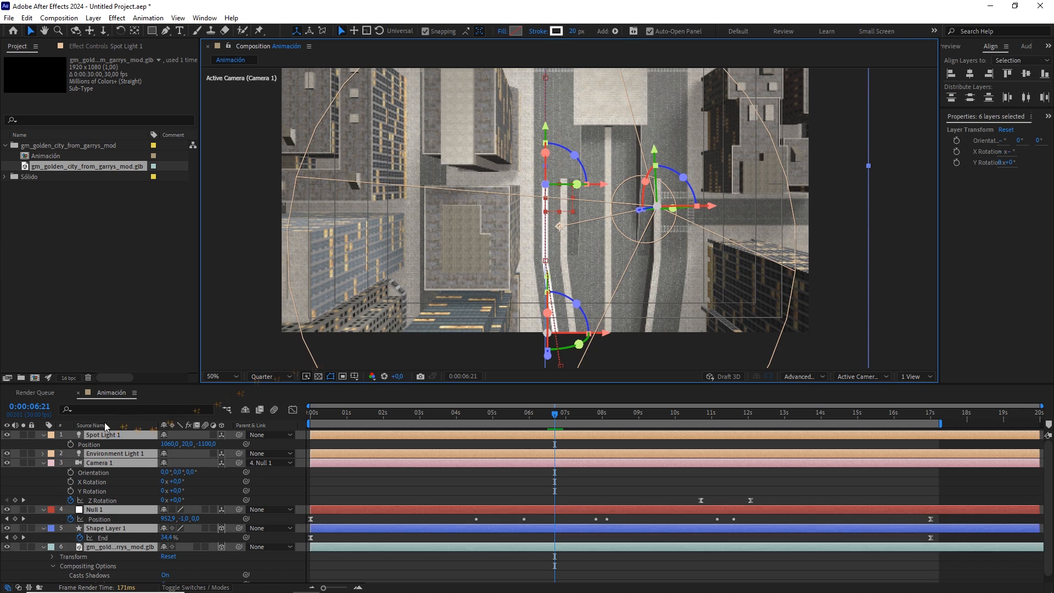
key("ctrl+grave")
left_click(212, 496)
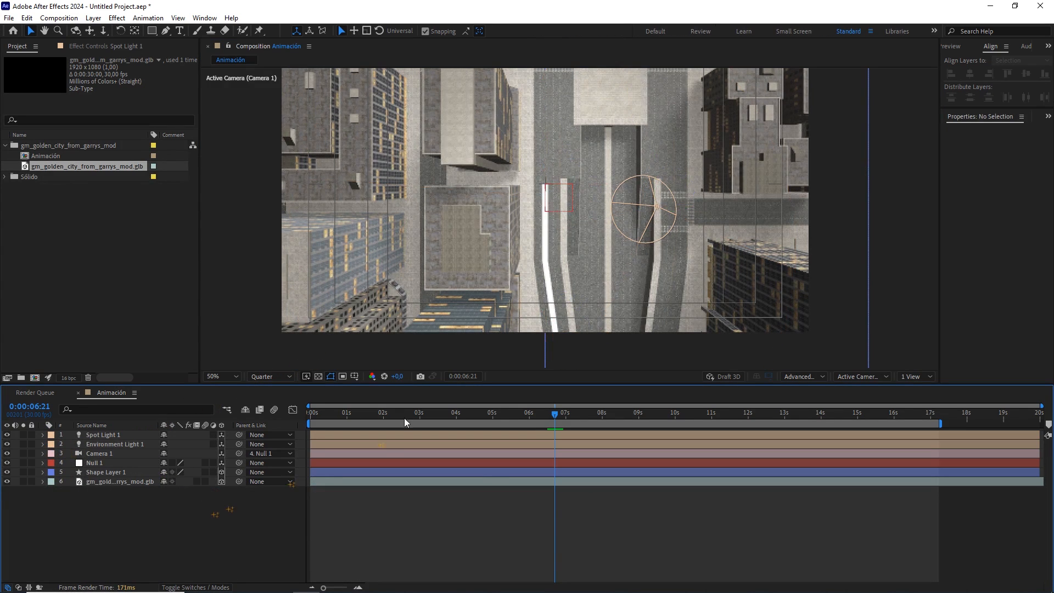
left_click_drag(554, 413, 603, 413)
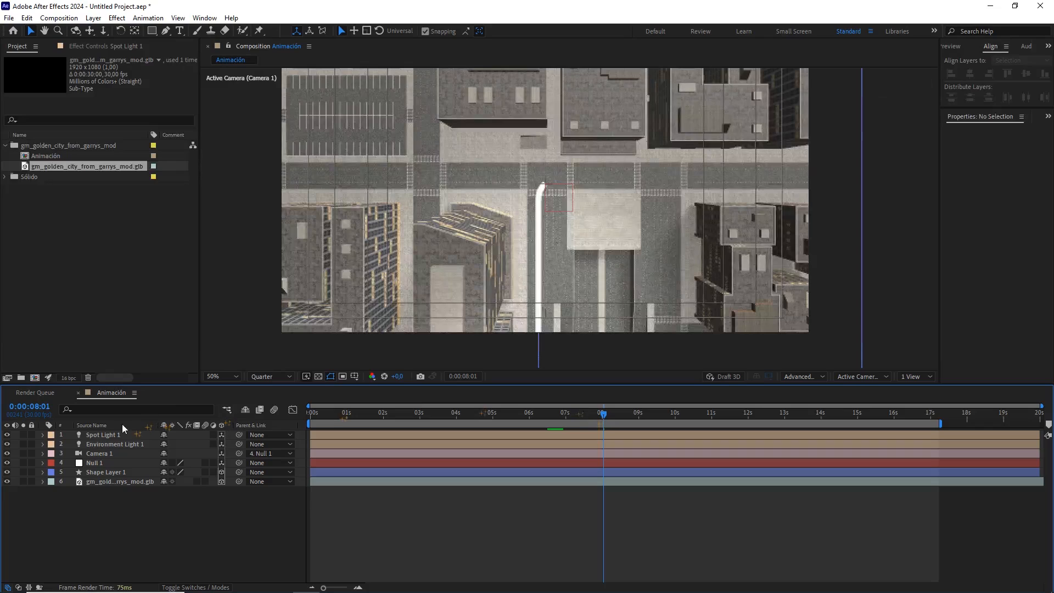
left_click(121, 472)
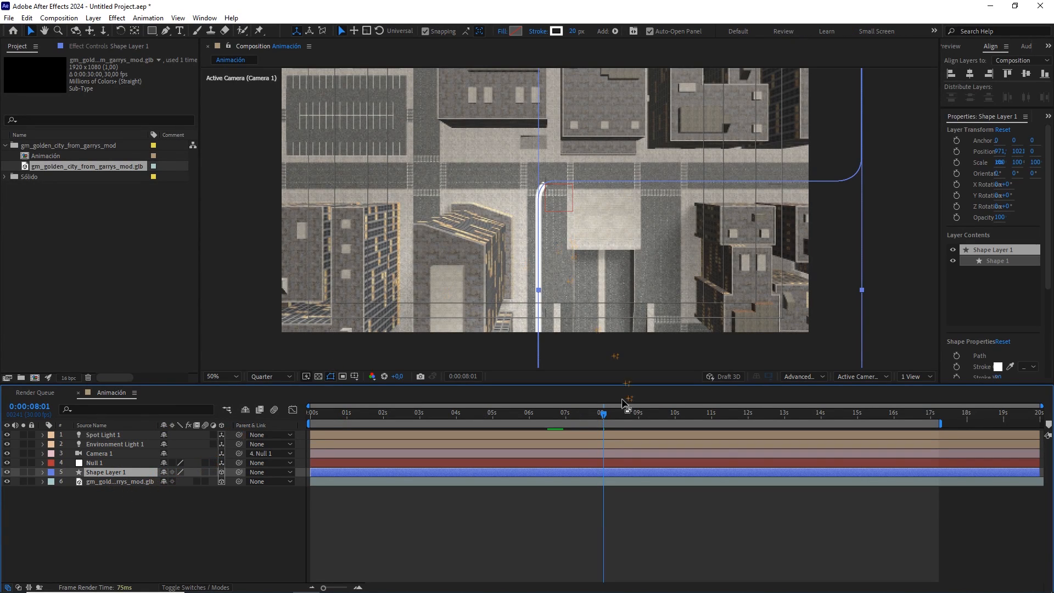
left_click_drag(603, 415, 634, 415)
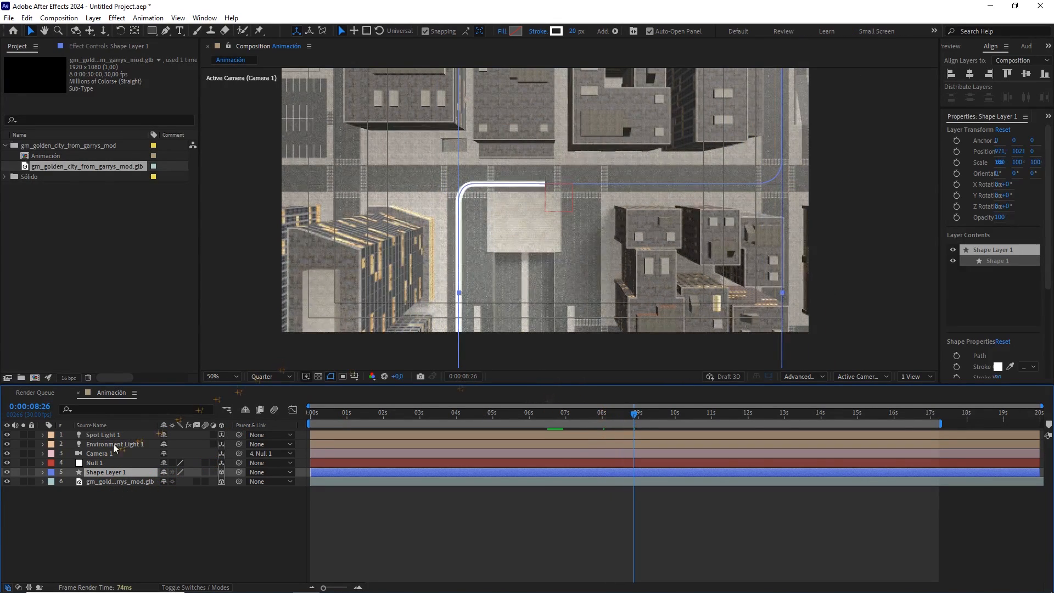
Find the Glow effect and try applying it to Shape Layer 1.
left_click(205, 18)
left_click(278, 196)
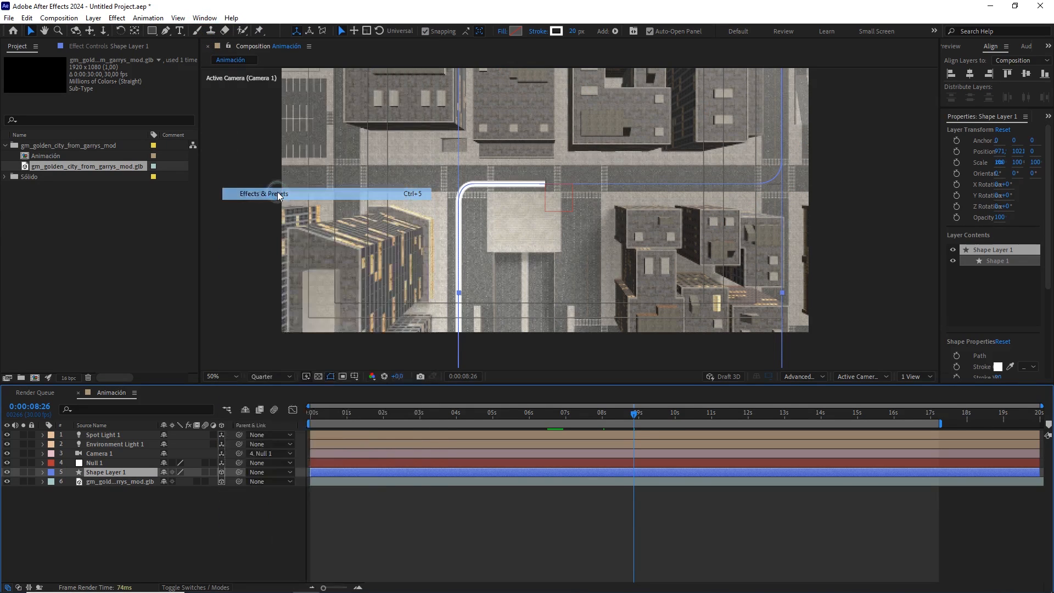
left_click(978, 131)
type("glow")
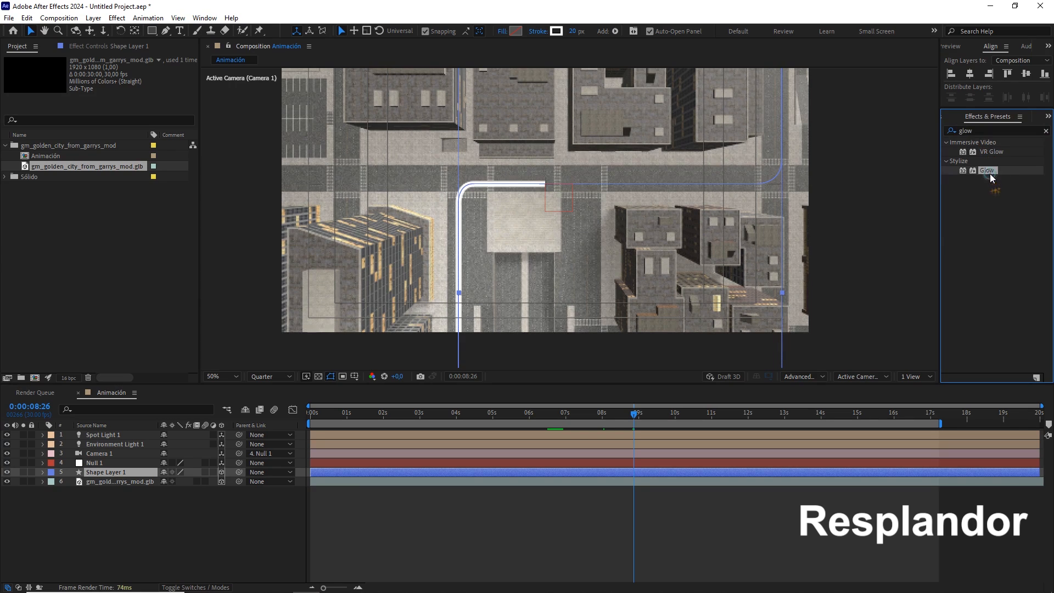
left_click_drag(987, 172, 130, 480)
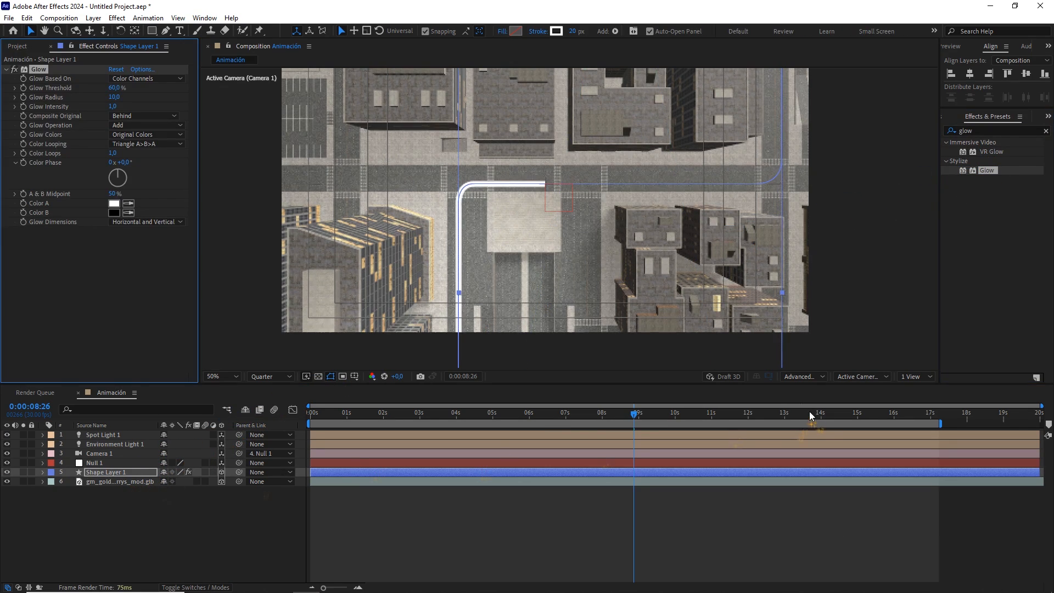
Check the 3D renderer options, try a Glow Radius of 68 on Shape Layer 1, and delete the Glow effect.
left_click(803, 377)
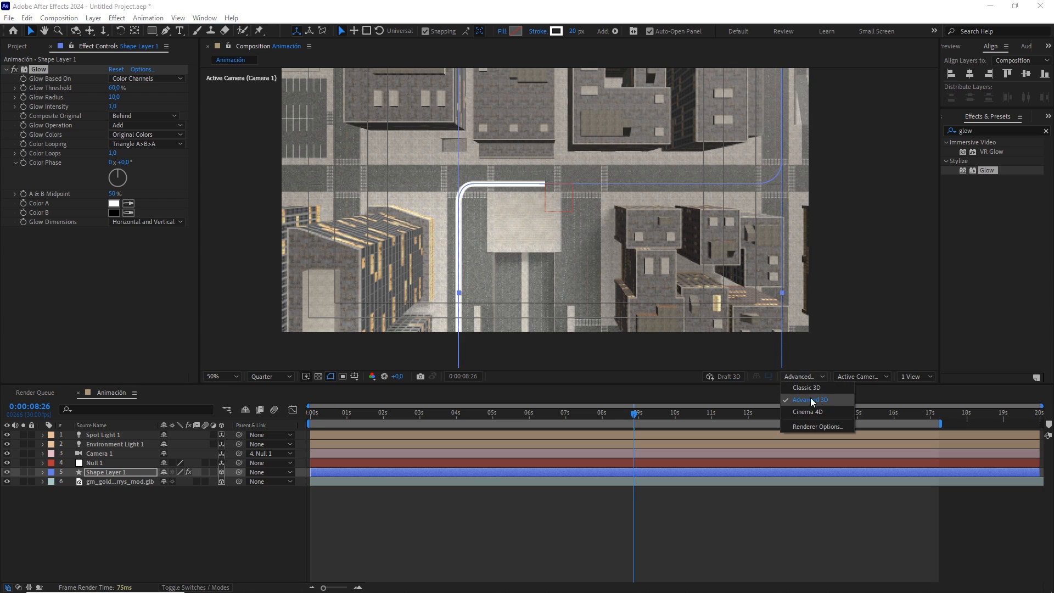
left_click(809, 378)
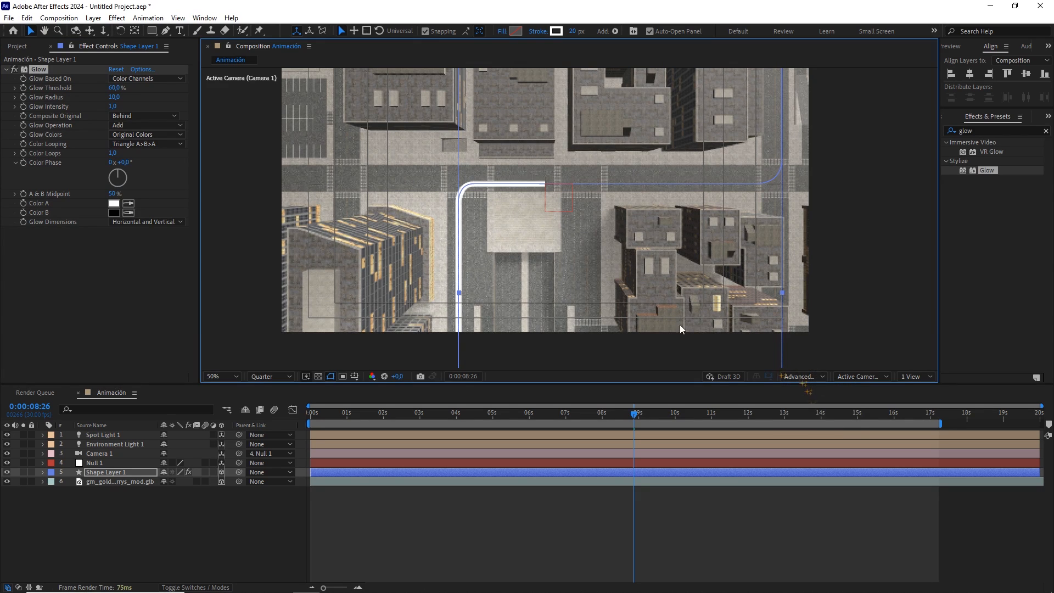
left_click_drag(114, 97, 160, 122)
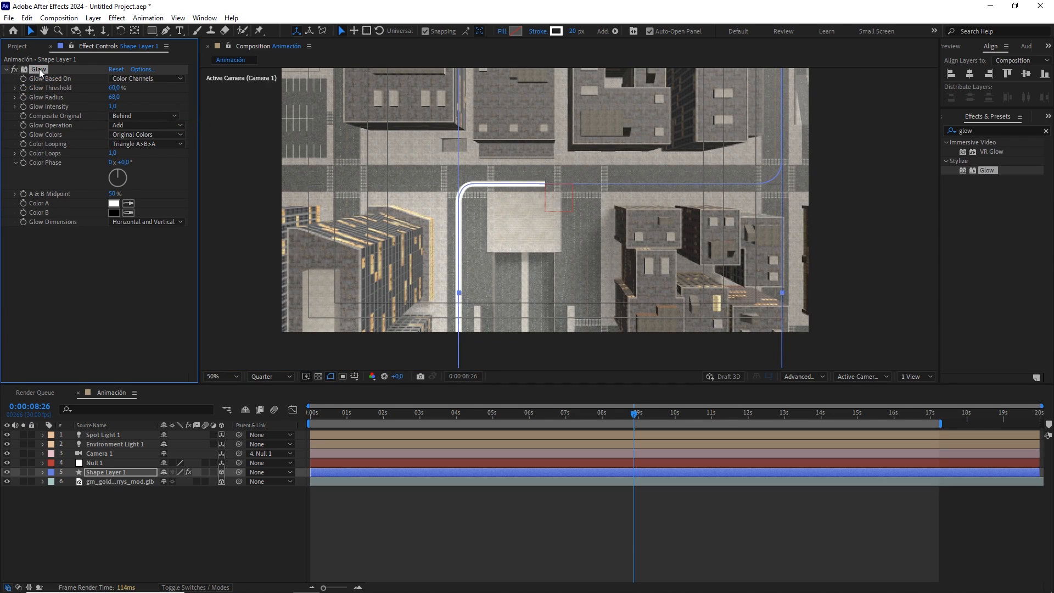
key("Delete")
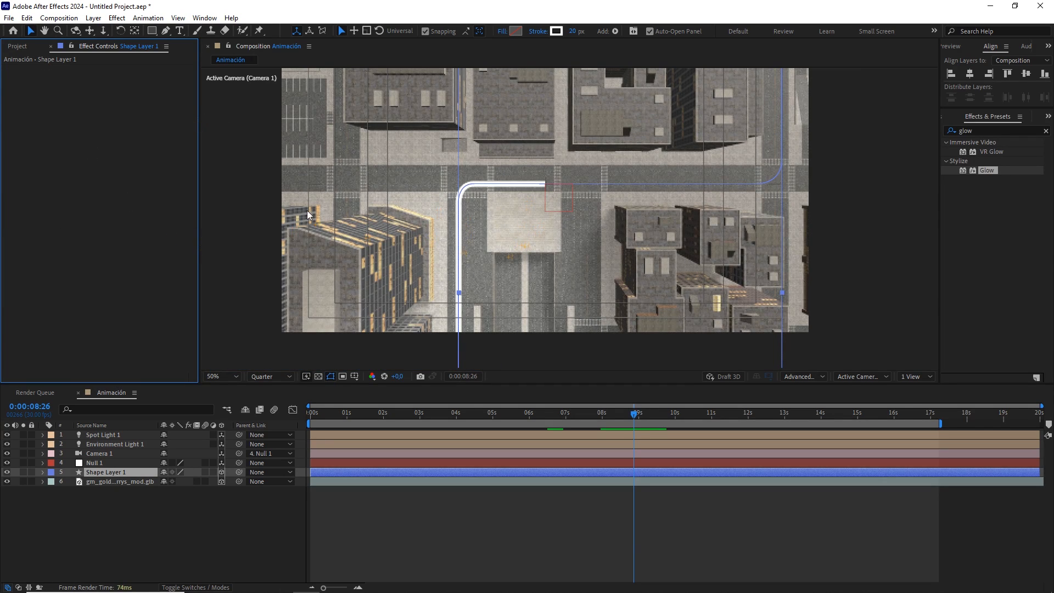
Duplicate the Animación composition twice in the project.
left_click(18, 47)
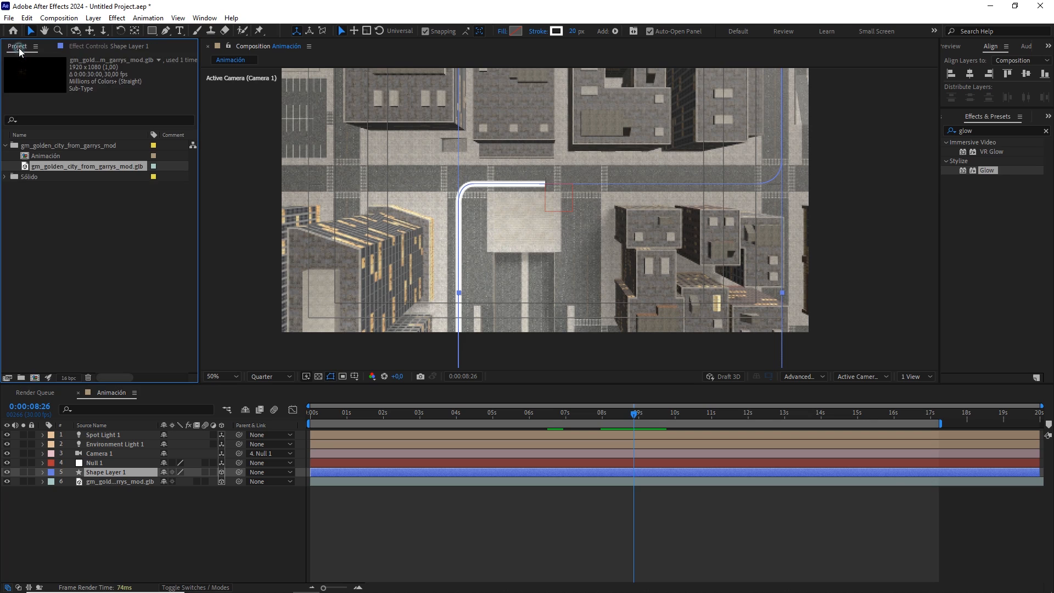
left_click(40, 156)
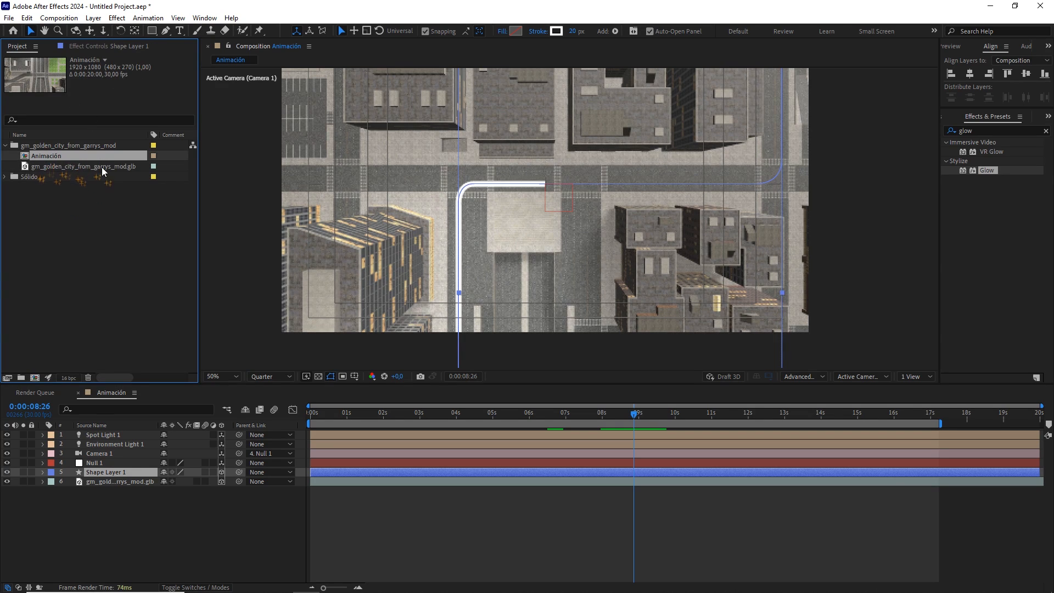
key("ctrl+d")
key("ctrl+d")
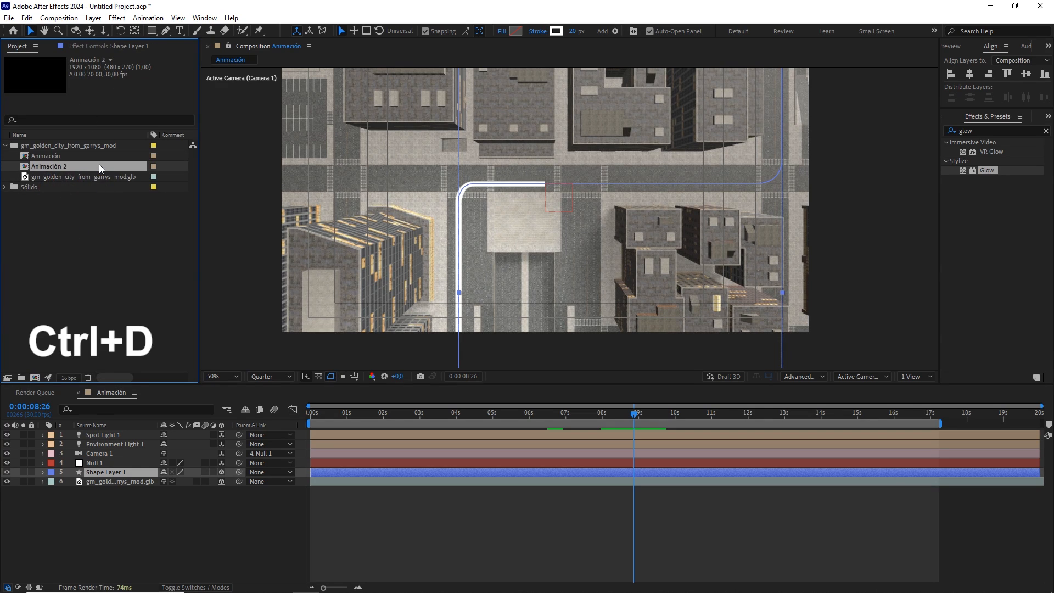
Rename the Animación 2 composition as "Animación city".
left_click(64, 167)
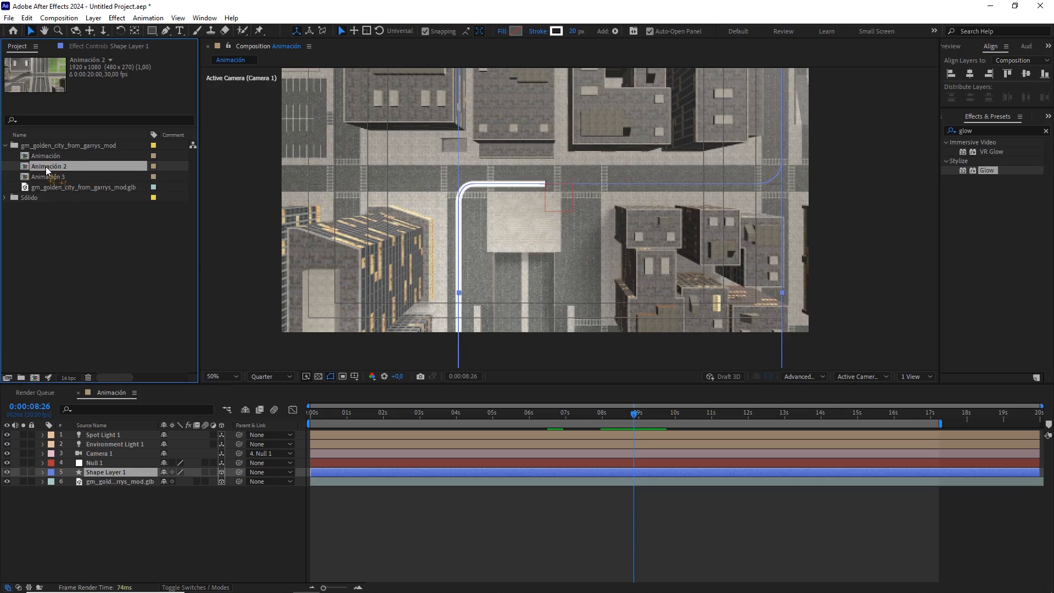
right_click(61, 168)
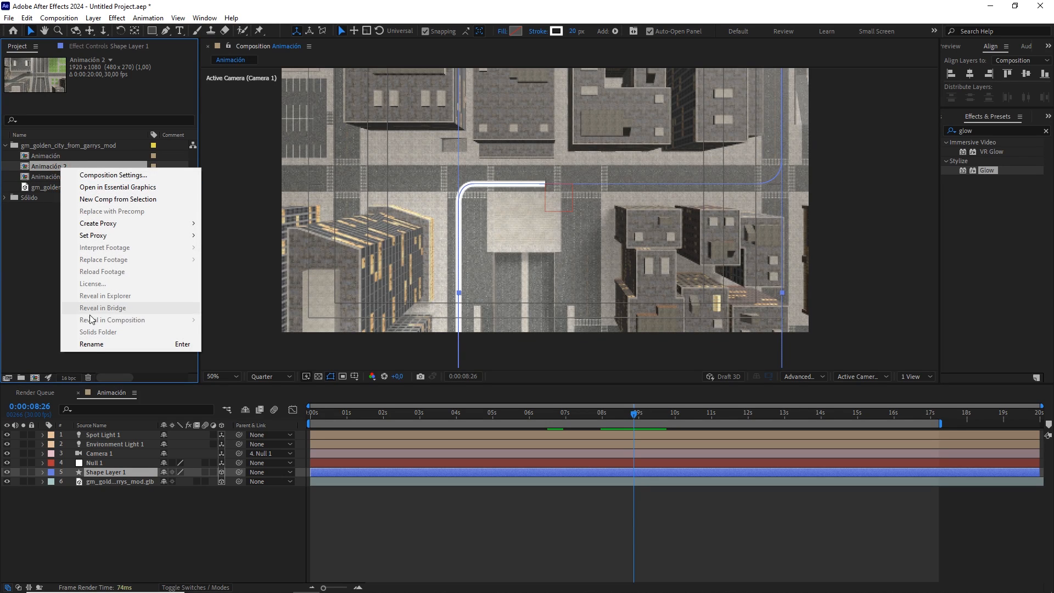
left_click(94, 344)
left_click_drag(63, 166, 78, 166)
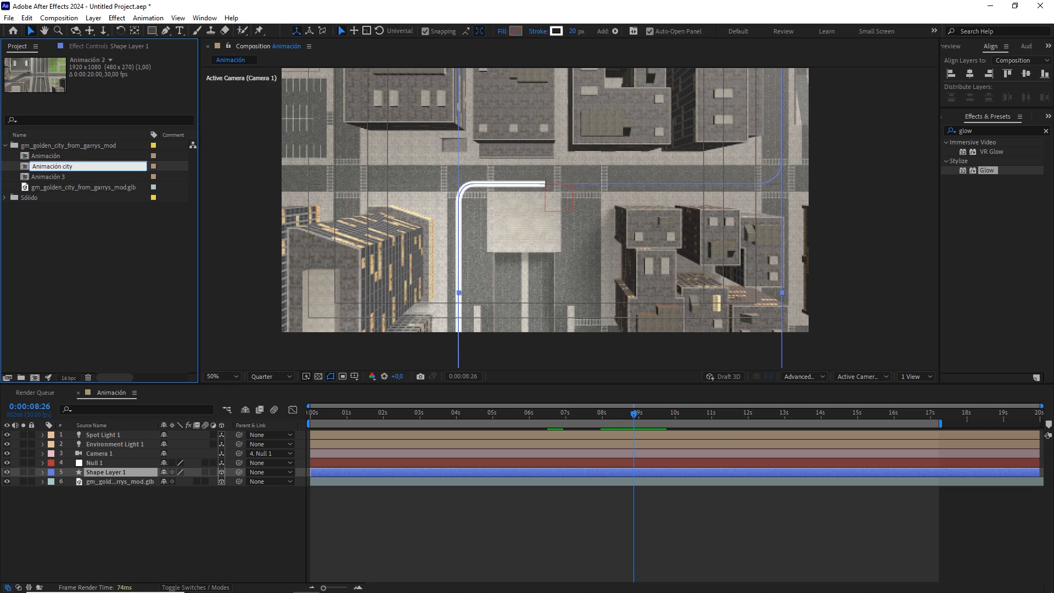
key("Return")
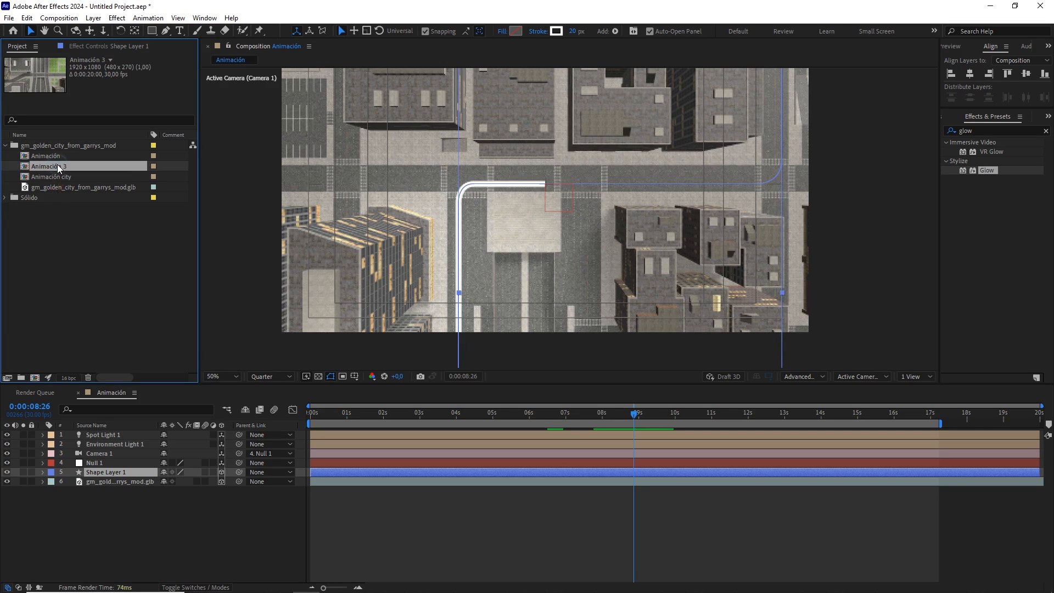
Rename the Animación 3 composition as "Animación trazado".
right_click(59, 166)
left_click(90, 341)
left_click(64, 165)
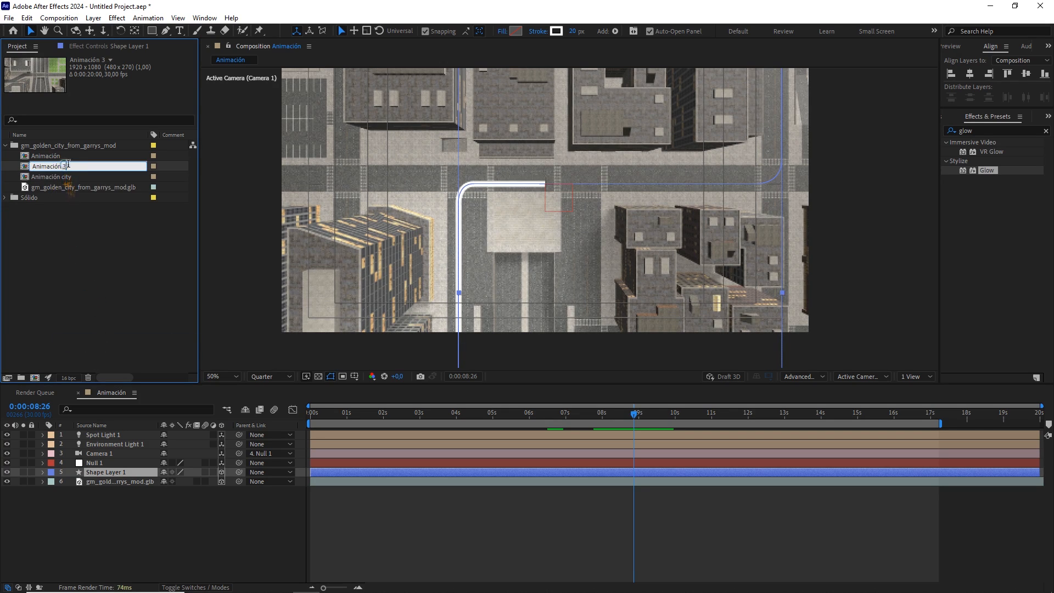
type("trazado")
left_click(119, 233)
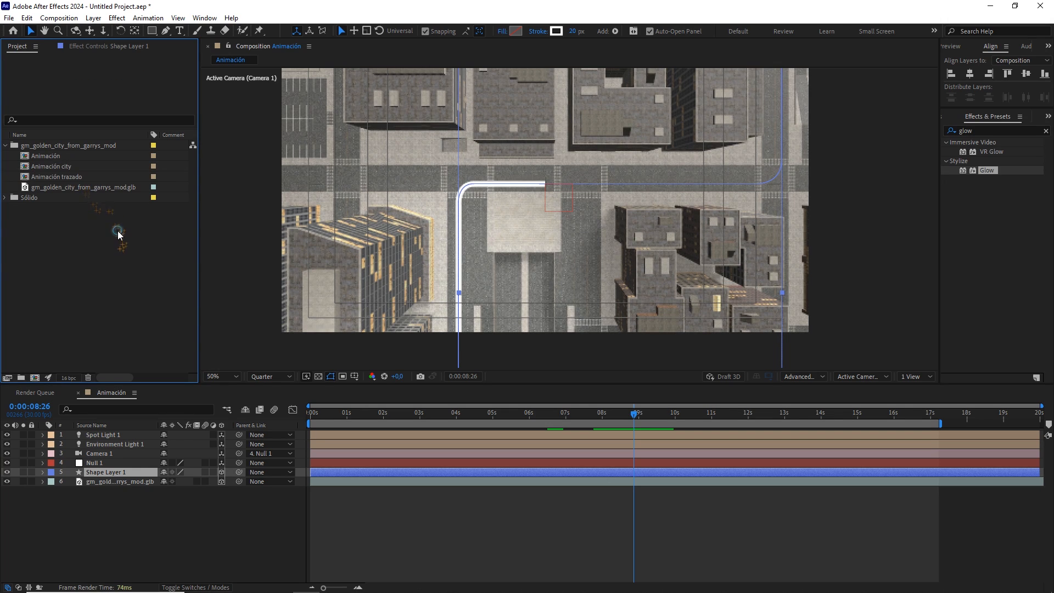
Create a 1920x1080, 30 fps, 20-second composition named "Montaje final" and place Animación city in it.
left_click(58, 18)
left_click(77, 31)
type("Montaje final")
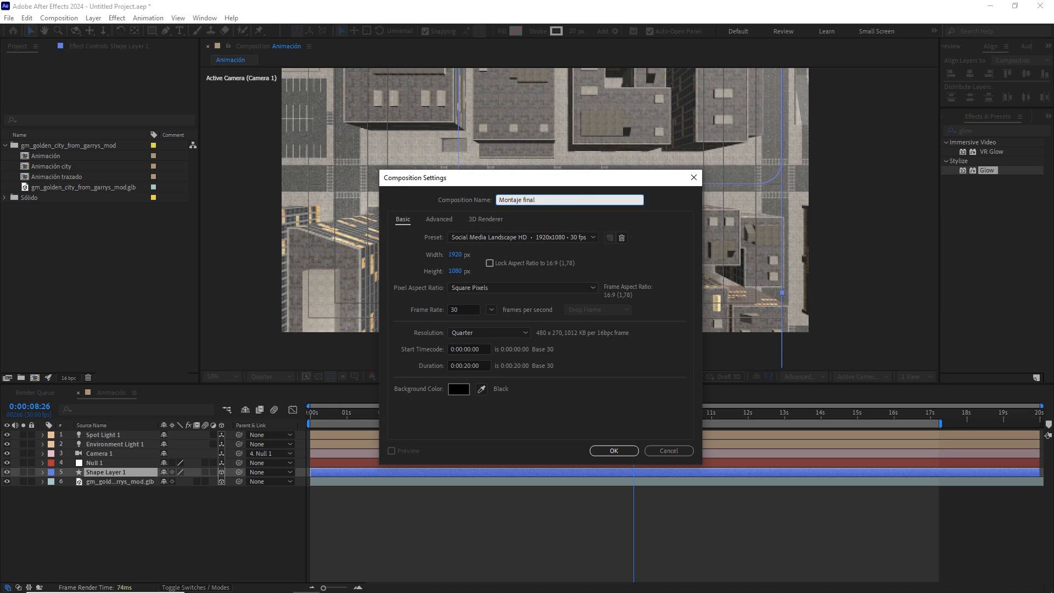
left_click(620, 450)
left_click(63, 177)
left_click_drag(61, 170, 111, 449)
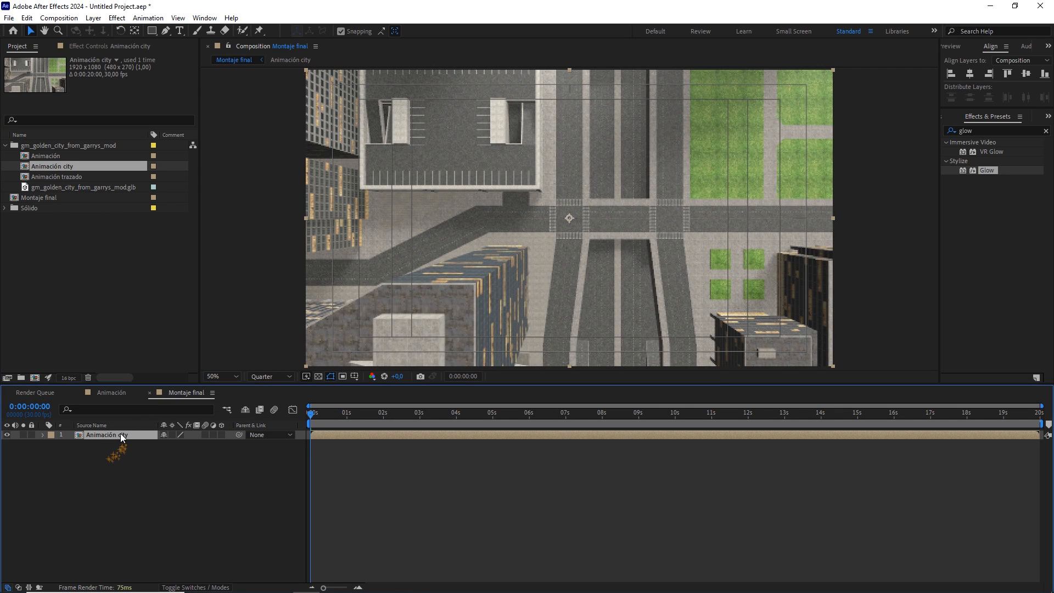
Open the nested Animación city composition and delete Shape Layer 1 from it.
double_click(119, 434)
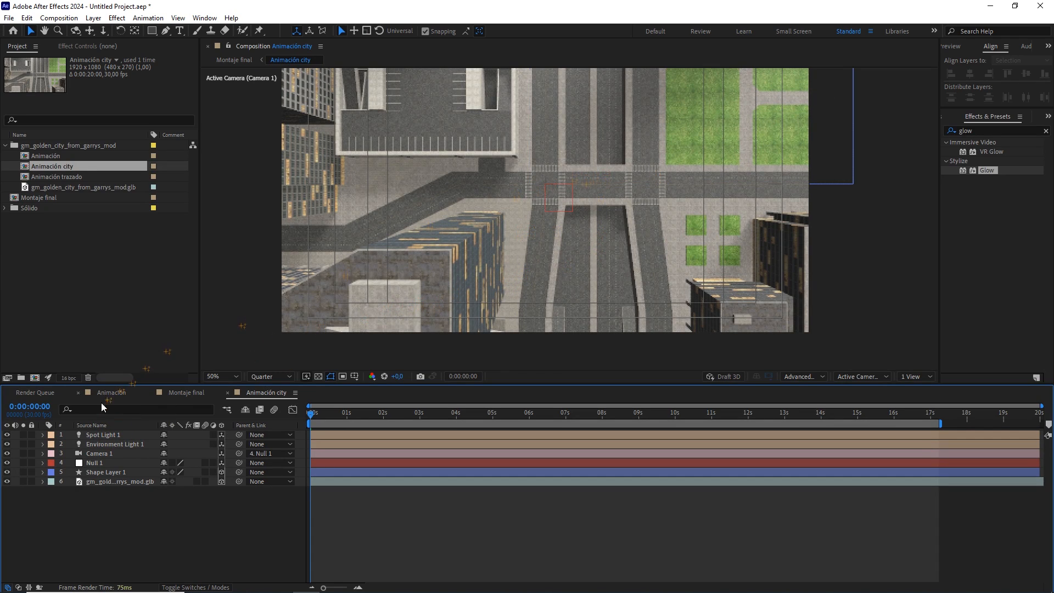
left_click(103, 473)
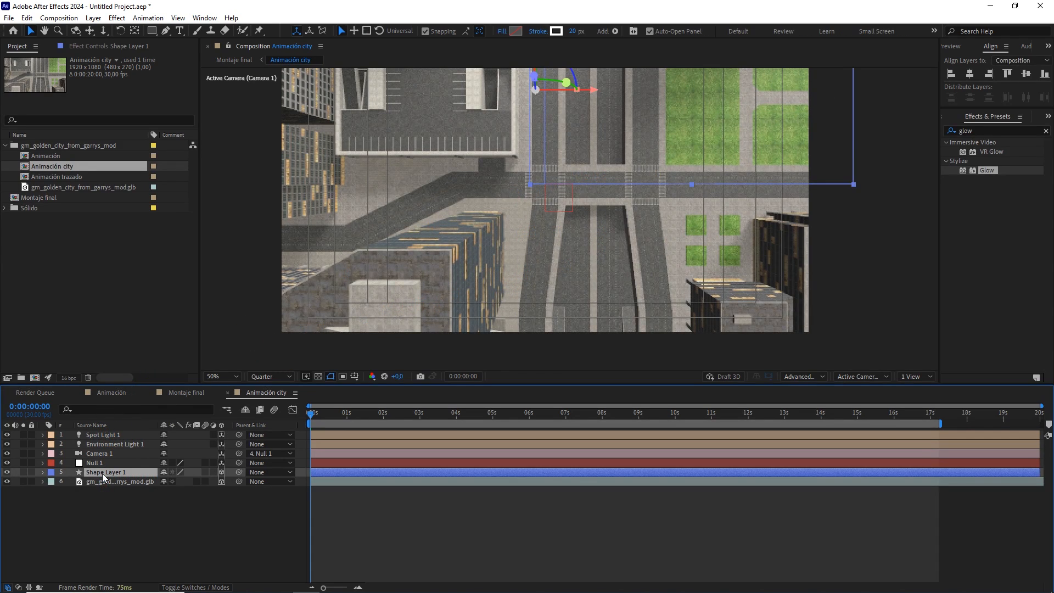
key("Delete")
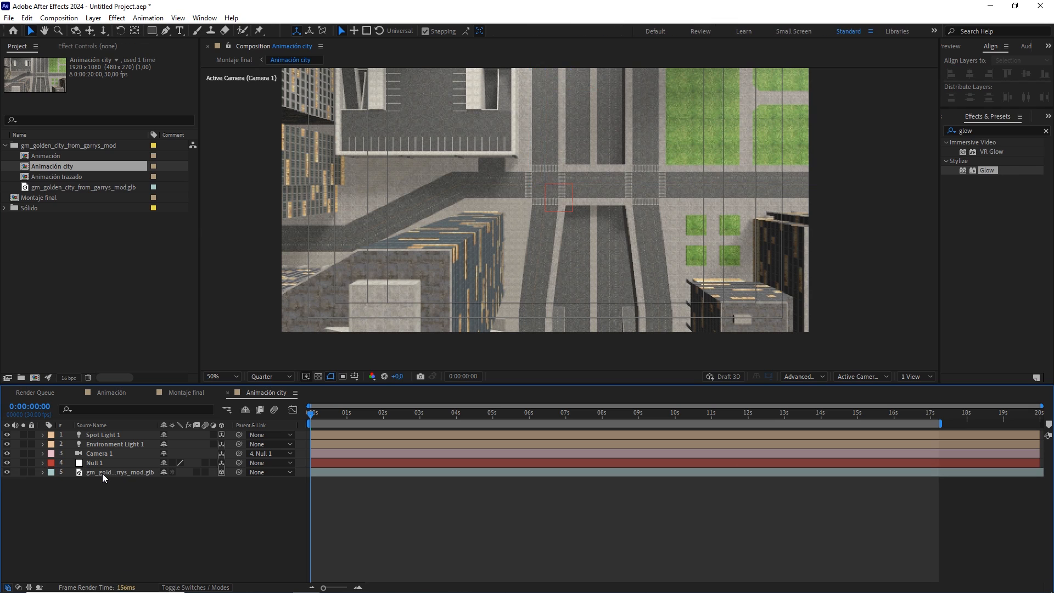
Place Animación trazado above Animación city in Montaje final and move the playhead to 0:00:04:13.
left_click(186, 392)
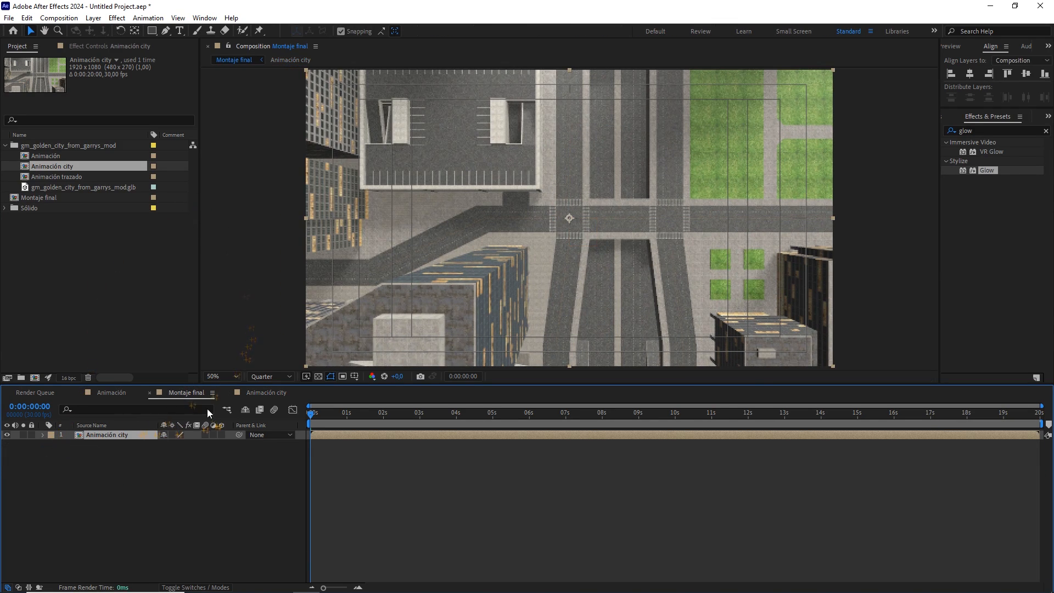
left_click_drag(71, 178, 106, 437)
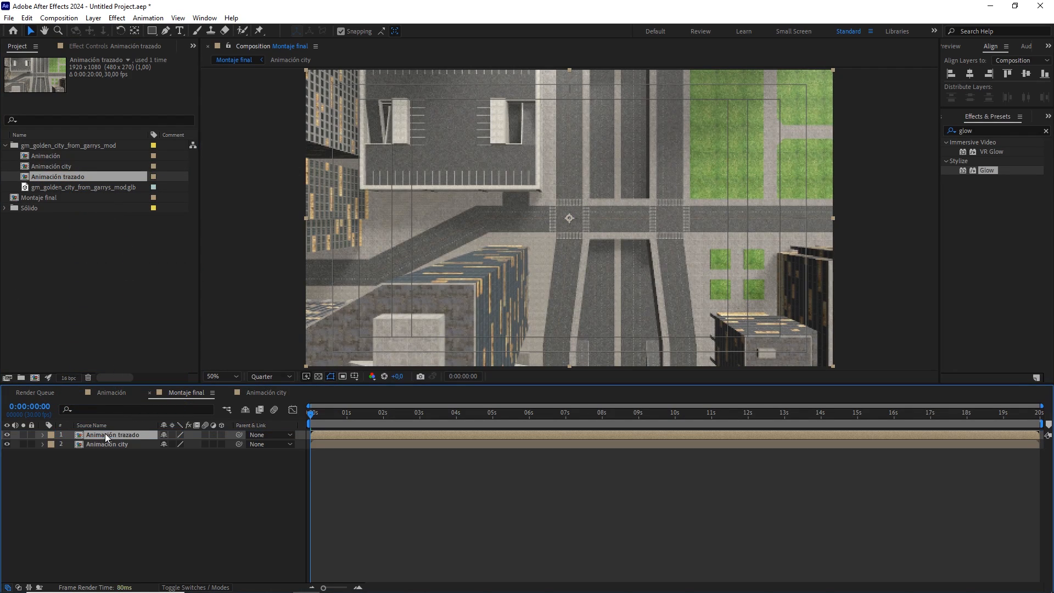
left_click_drag(384, 413, 472, 424)
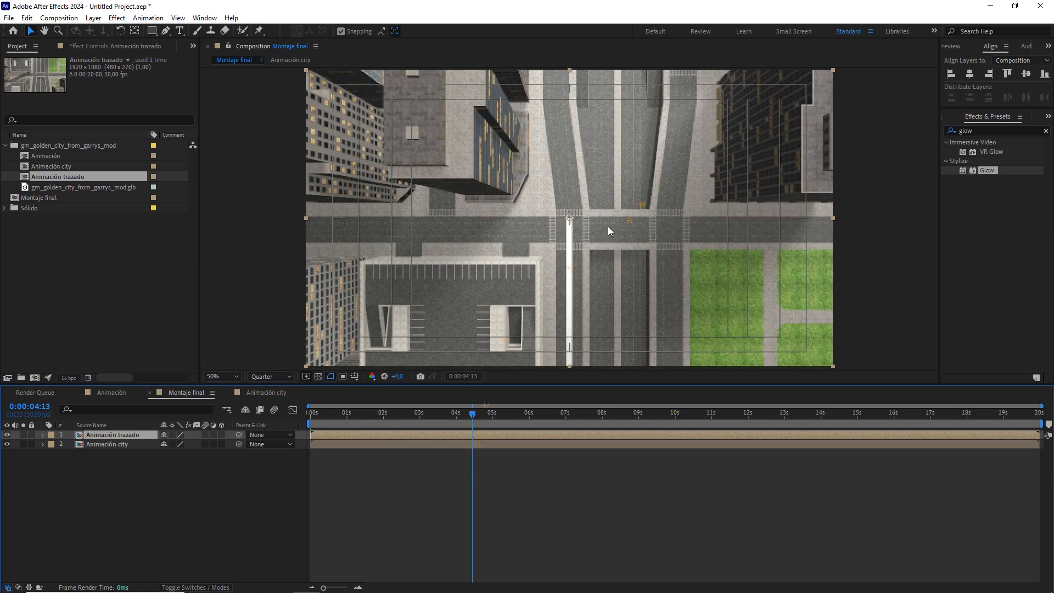
In Animación trazado, move the playhead to 0:00:05:09 and delete the city model, Environment Light 1 and Spot Light 1 layers.
double_click(99, 434)
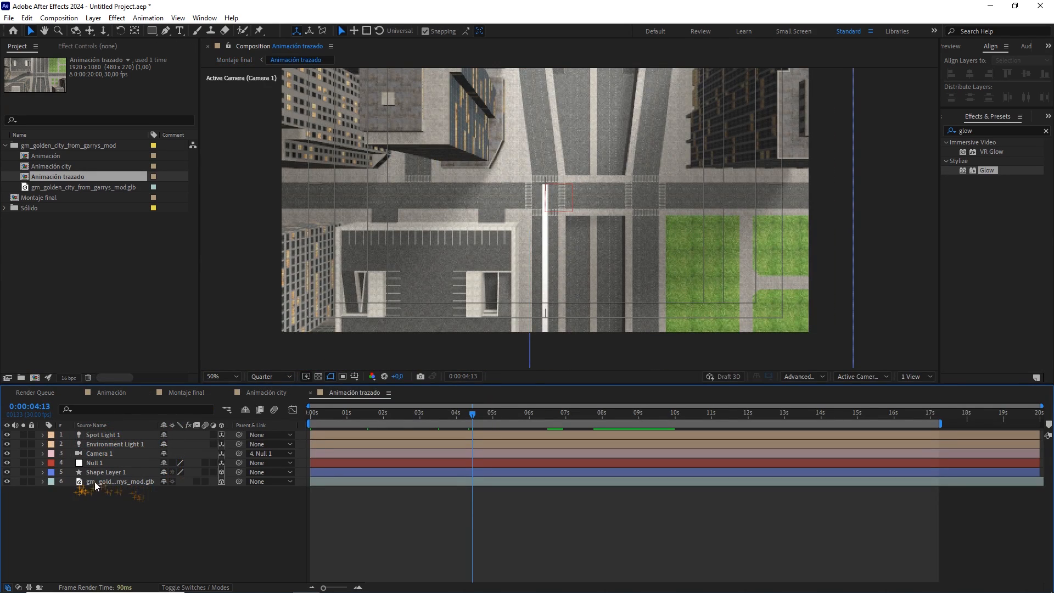
left_click_drag(473, 416, 505, 420)
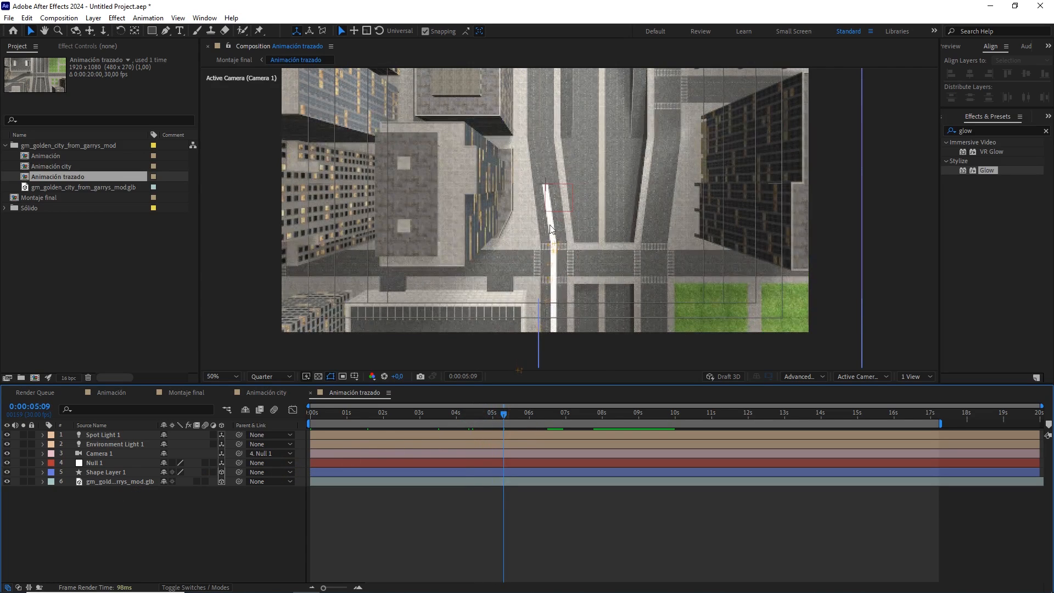
left_click(99, 481)
key("Delete")
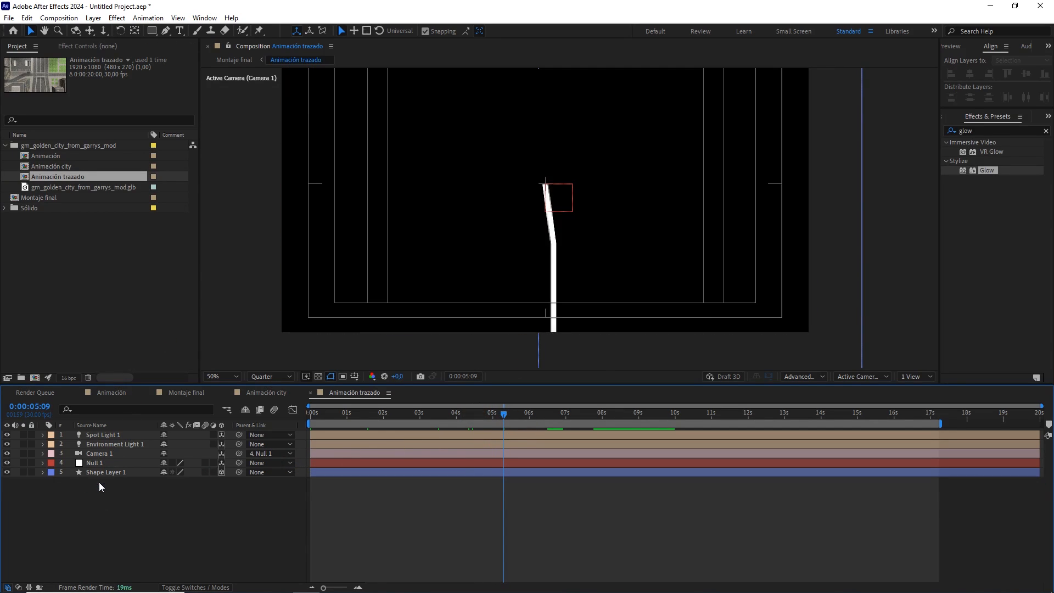
left_click(105, 445)
key("Delete")
left_click(101, 434)
key("Delete")
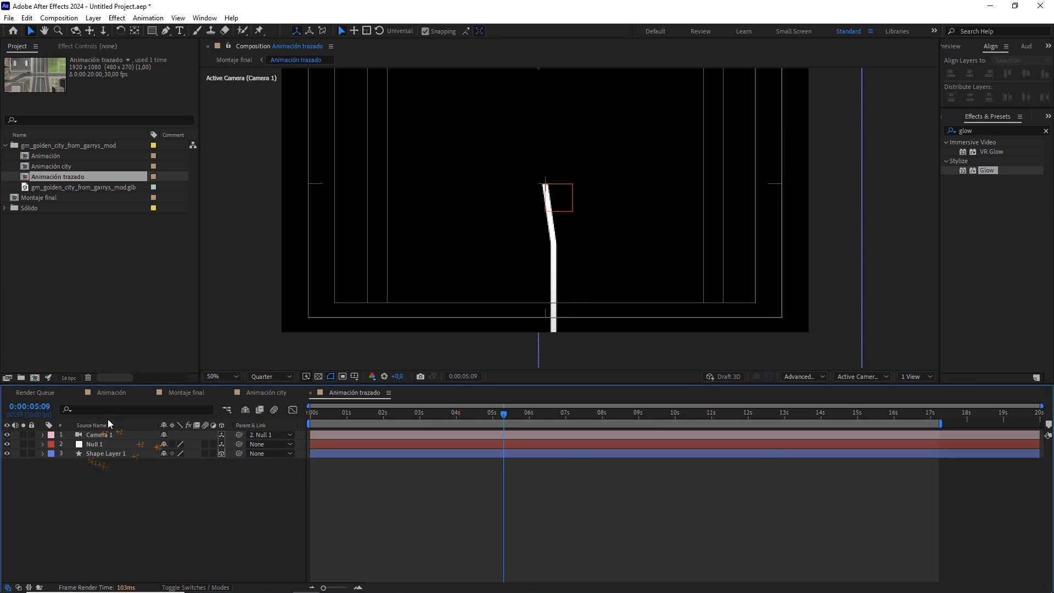
Select the remaining layers of Animación trazado and briefly show the transparency grid to check the background.
left_click_drag(139, 483, 89, 426)
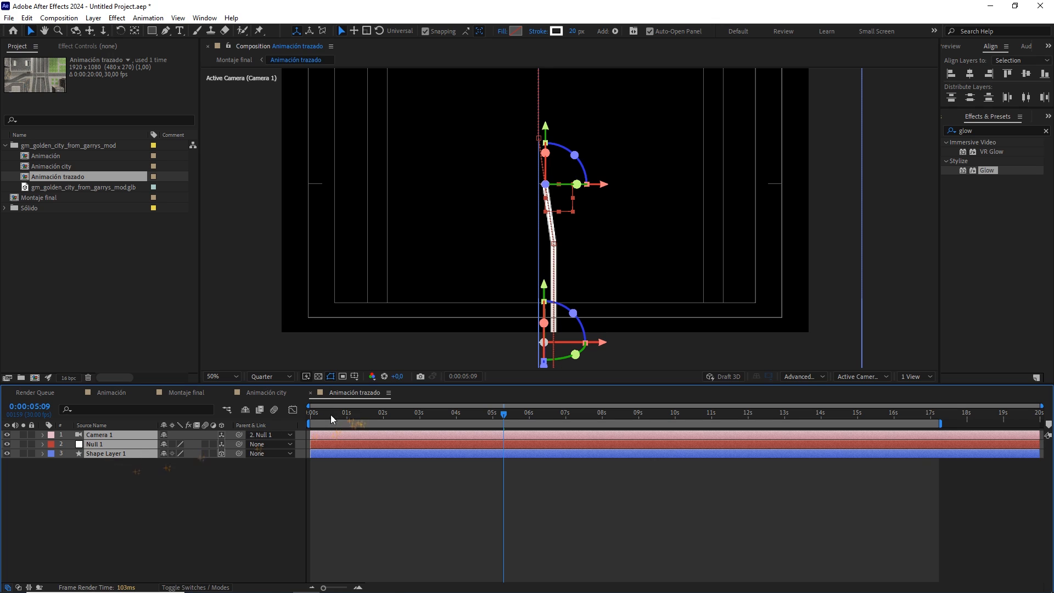
left_click(318, 377)
left_click(269, 515)
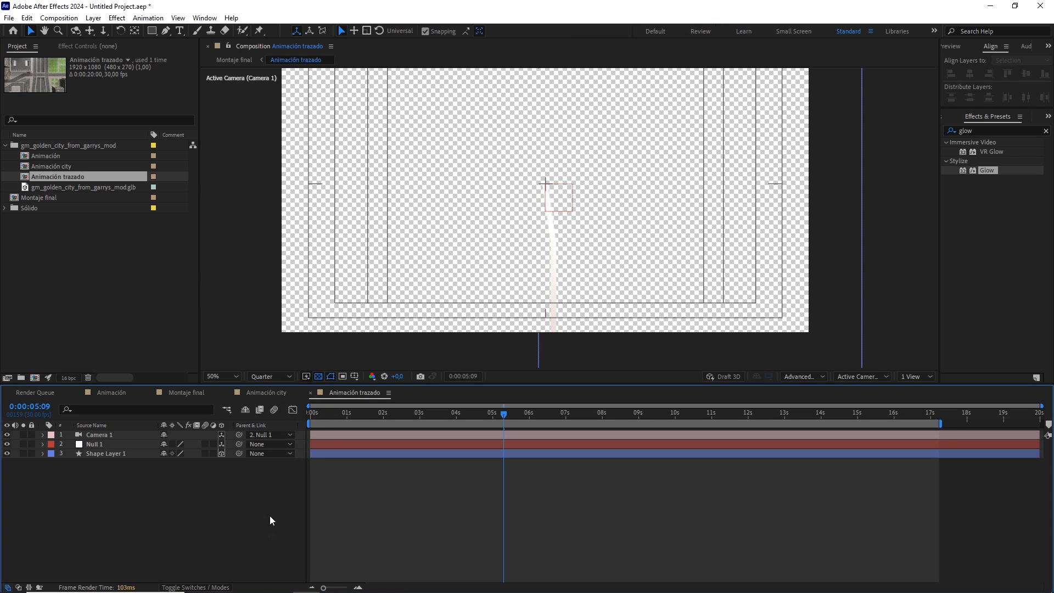
left_click(317, 376)
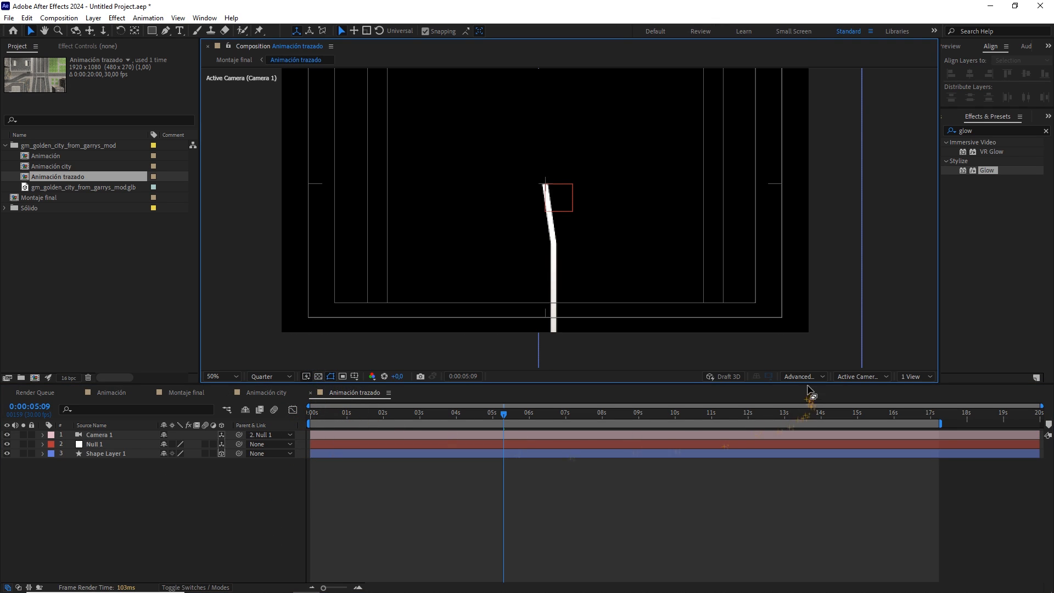
Switch the Animación trazado composition's renderer to Classic 3D and add an adjustment layer.
left_click(792, 376)
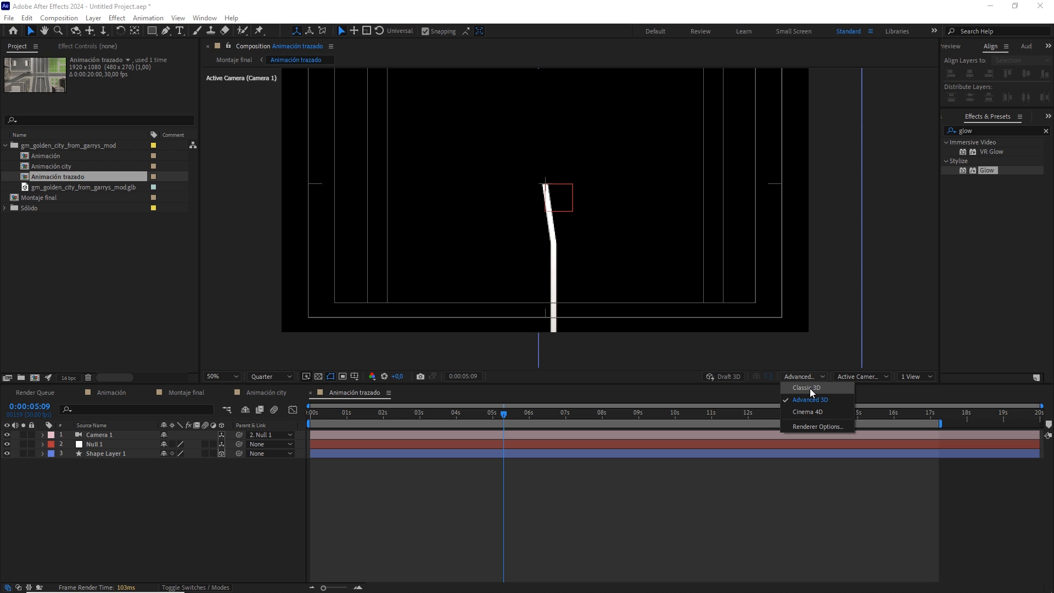
left_click(809, 388)
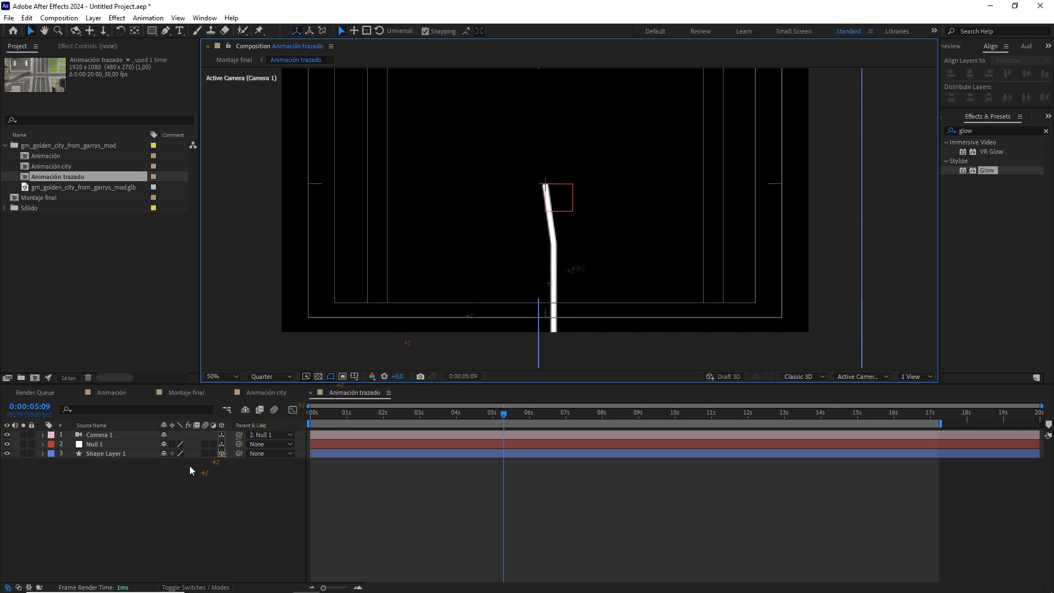
right_click(151, 491)
mouse_move(280, 358)
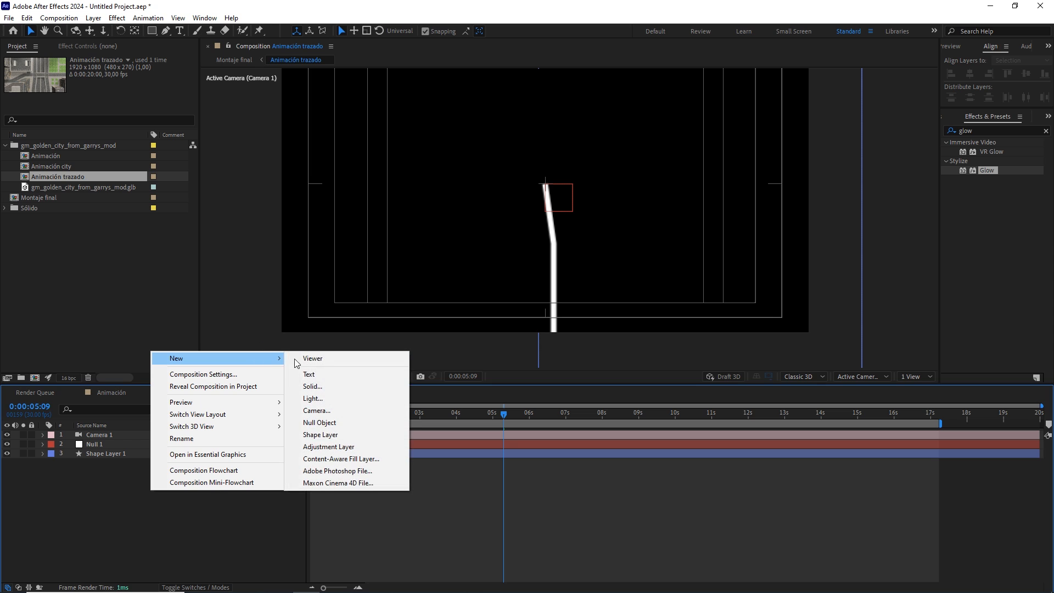
left_click(343, 446)
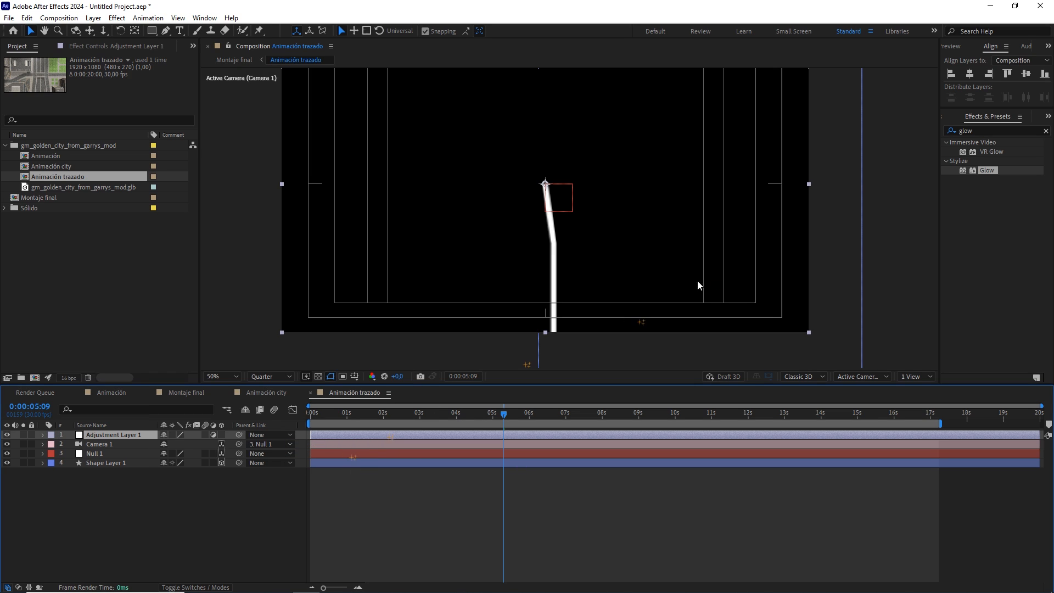
Apply Glow with radius 80 to the adjustment layer and duplicate the effect, giving the copy radius 203 and intensity 0.
left_click_drag(977, 176, 115, 437)
left_click_drag(113, 97, 156, 102)
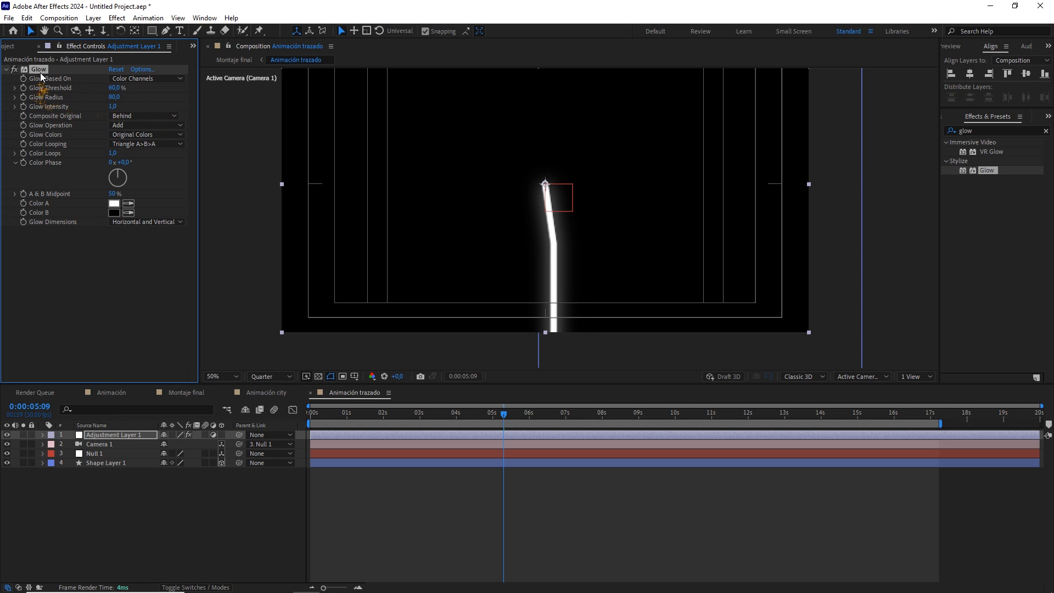
key("ctrl+d")
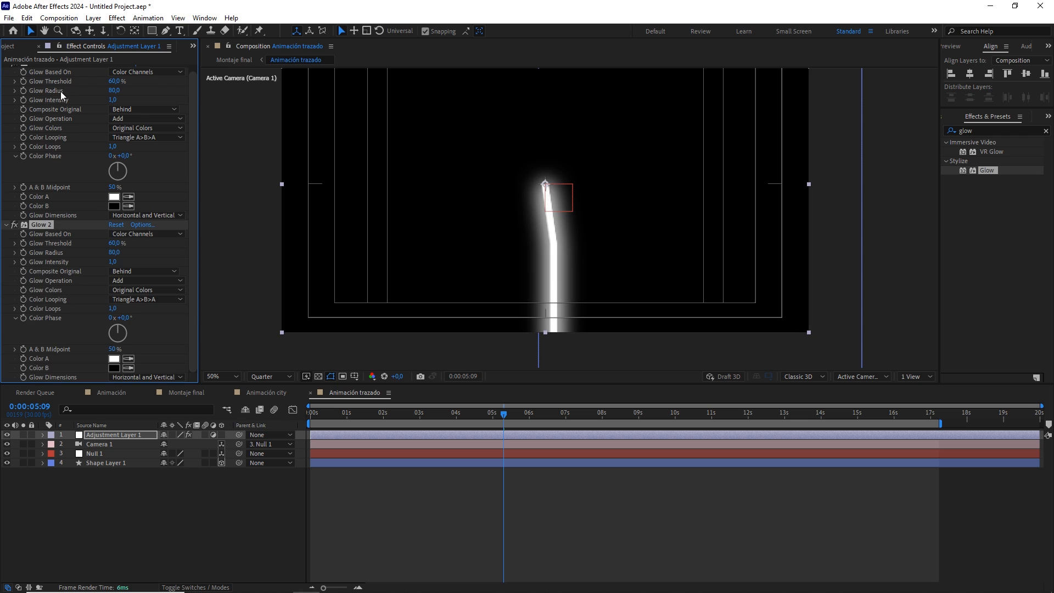
left_click_drag(115, 253, 56, 269)
left_click(265, 485)
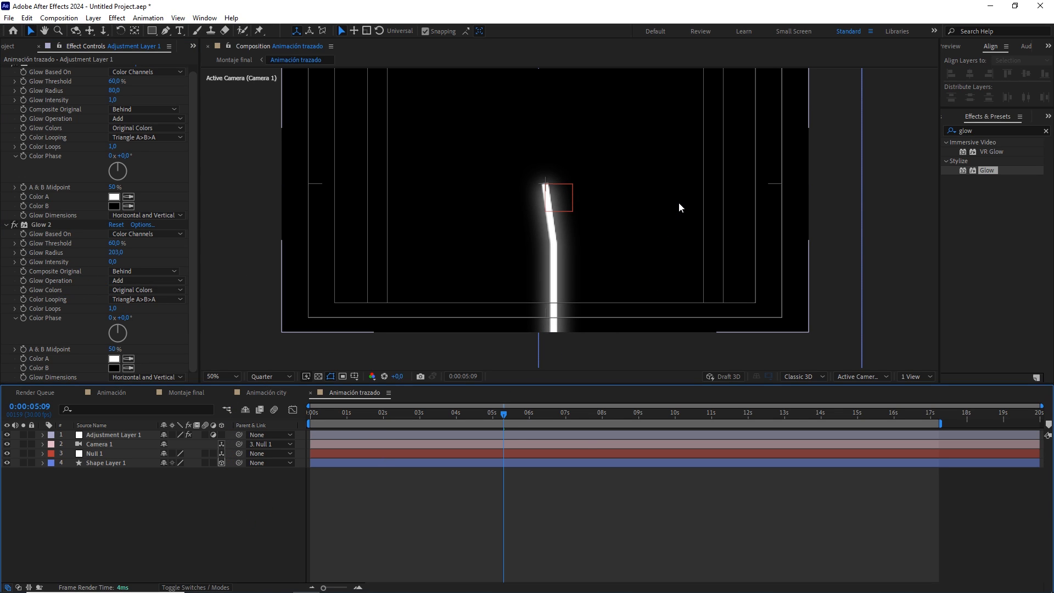
Set the stroke width of Shape Layer 1 to 15 px.
left_click(105, 463)
left_click(575, 31)
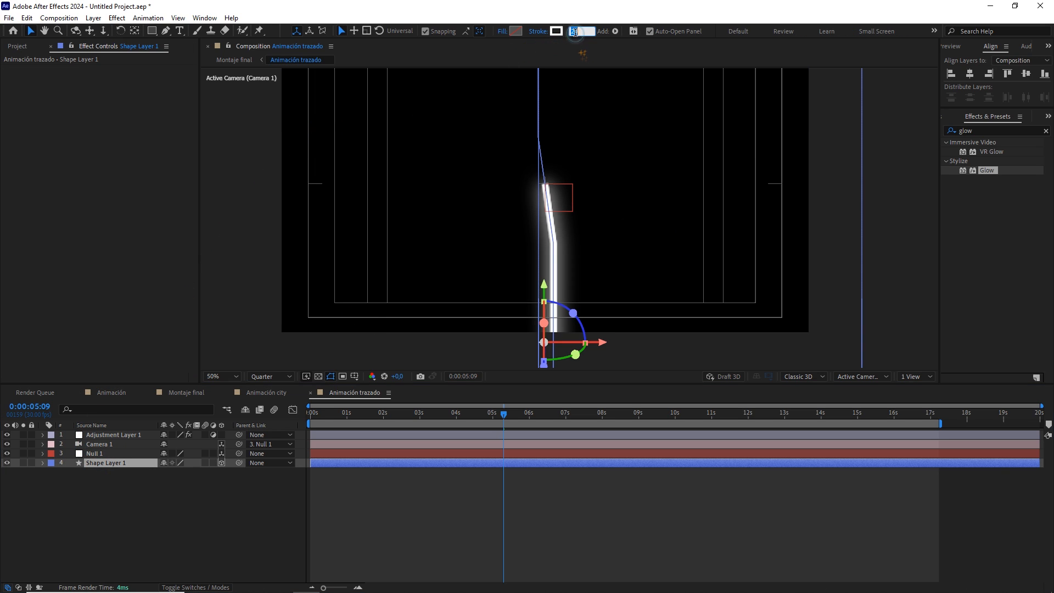
type("15")
key("Return")
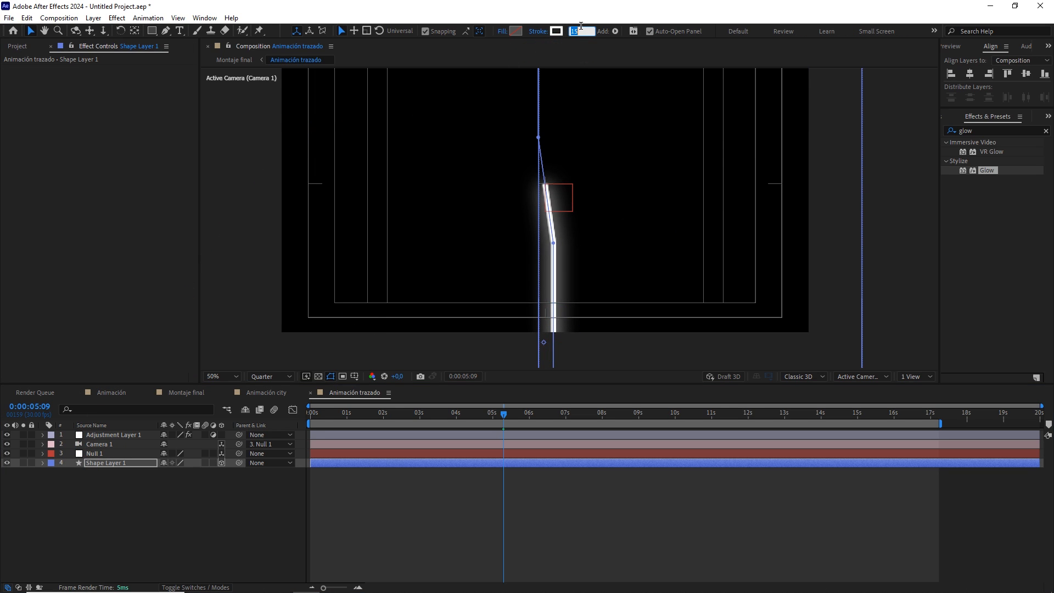
left_click(242, 496)
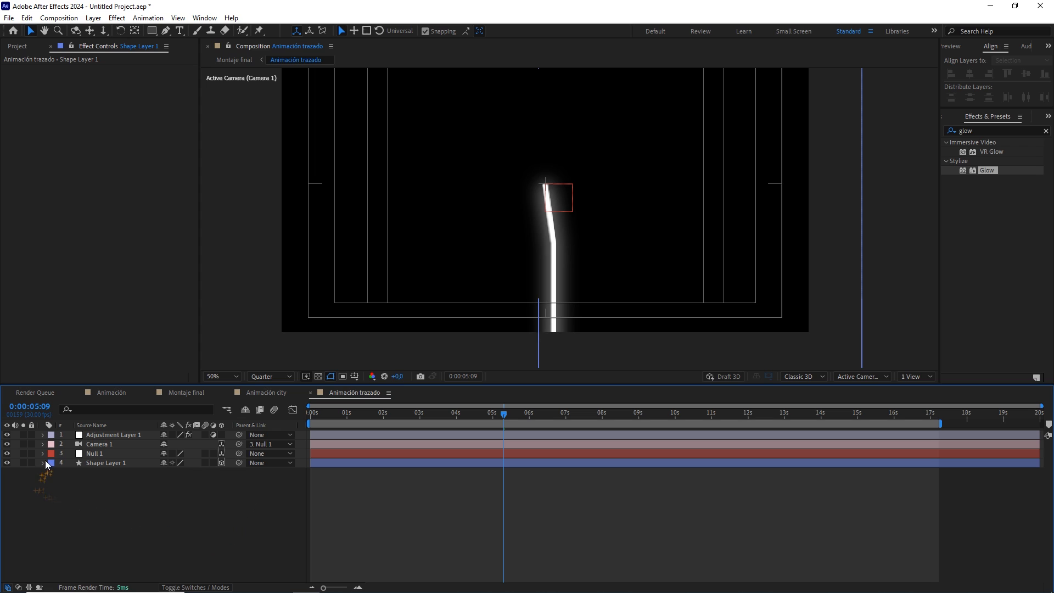
Expand the Stroke 1 properties of Shape Layer 1 and set the Line Cap to Round Cap.
left_click(42, 463)
left_click(61, 481)
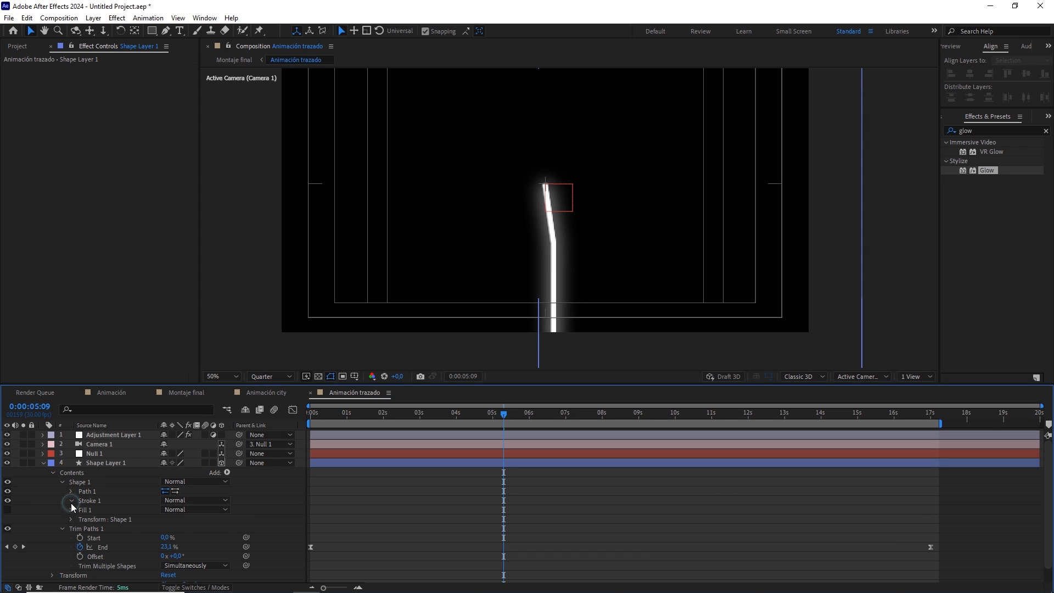
left_click(71, 501)
left_click(179, 530)
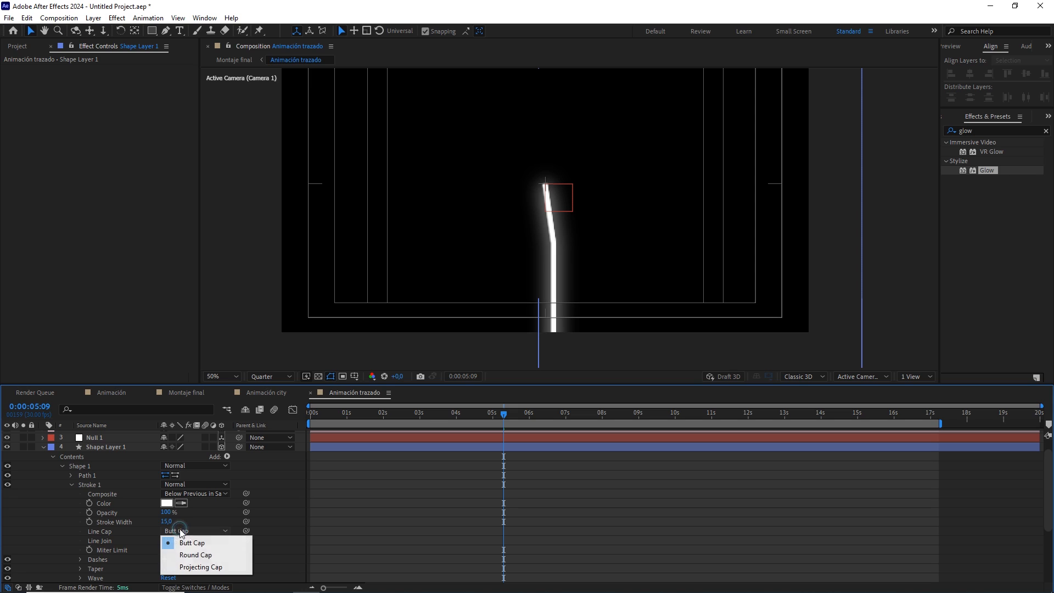
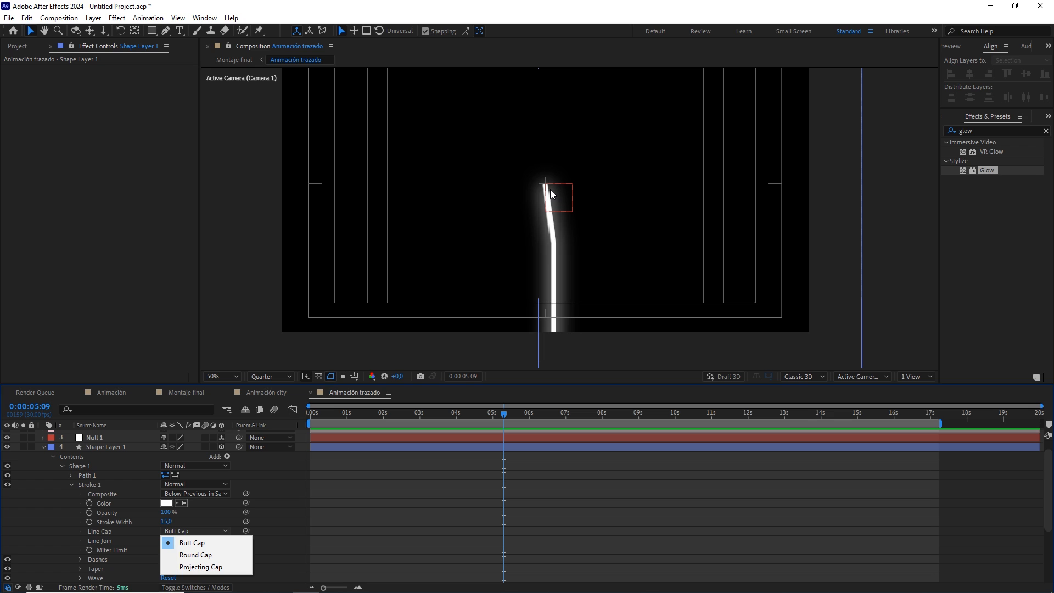
left_click(211, 555)
left_click(364, 508)
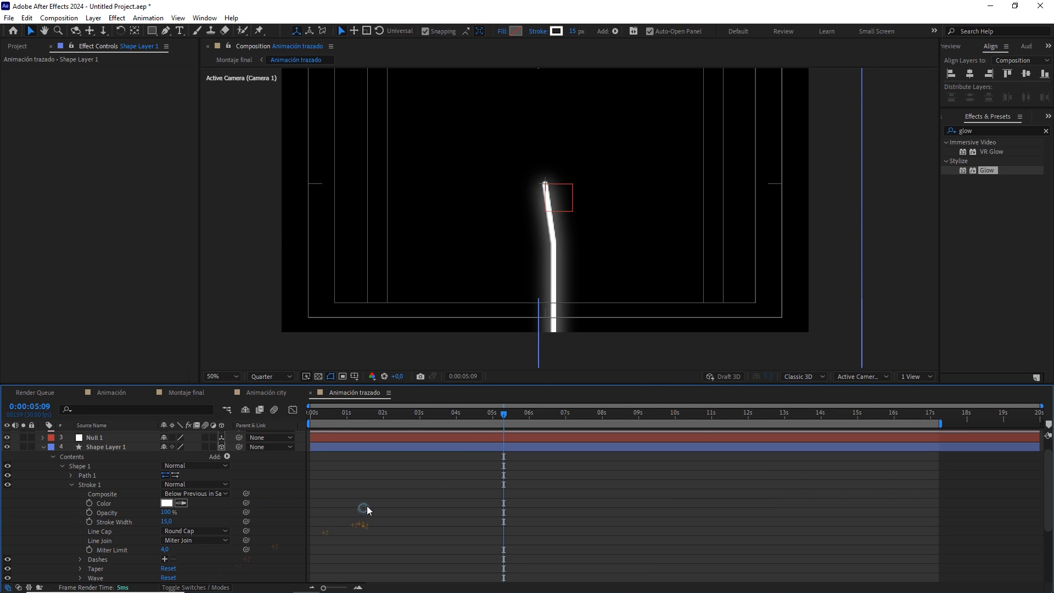
Collapse Shape Layer 1, switch to the Montaje final composition and set the Animación trazado layer's blending mode to Add.
left_click(44, 447)
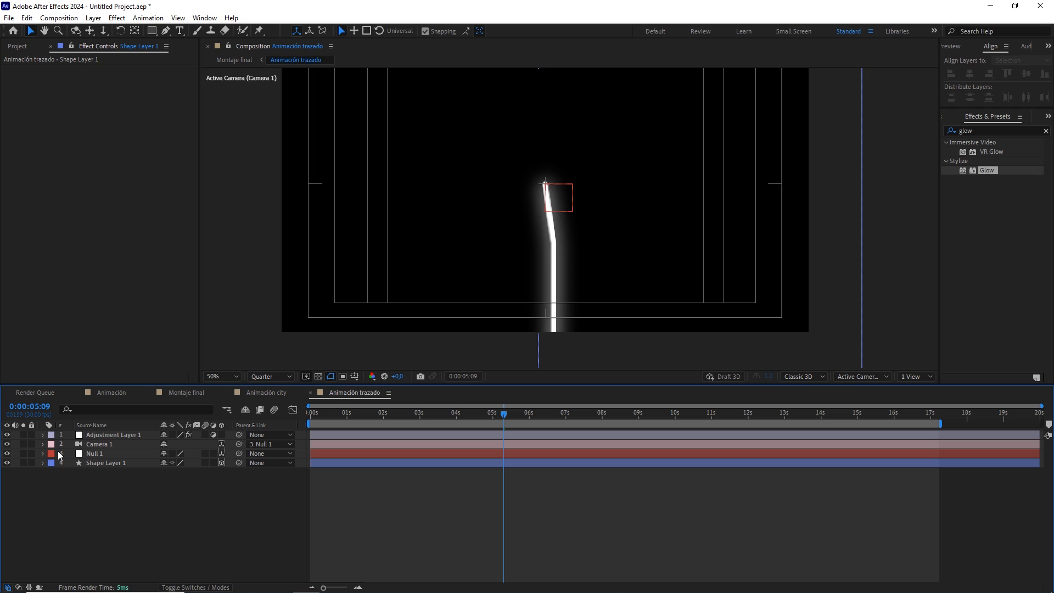
left_click(193, 393)
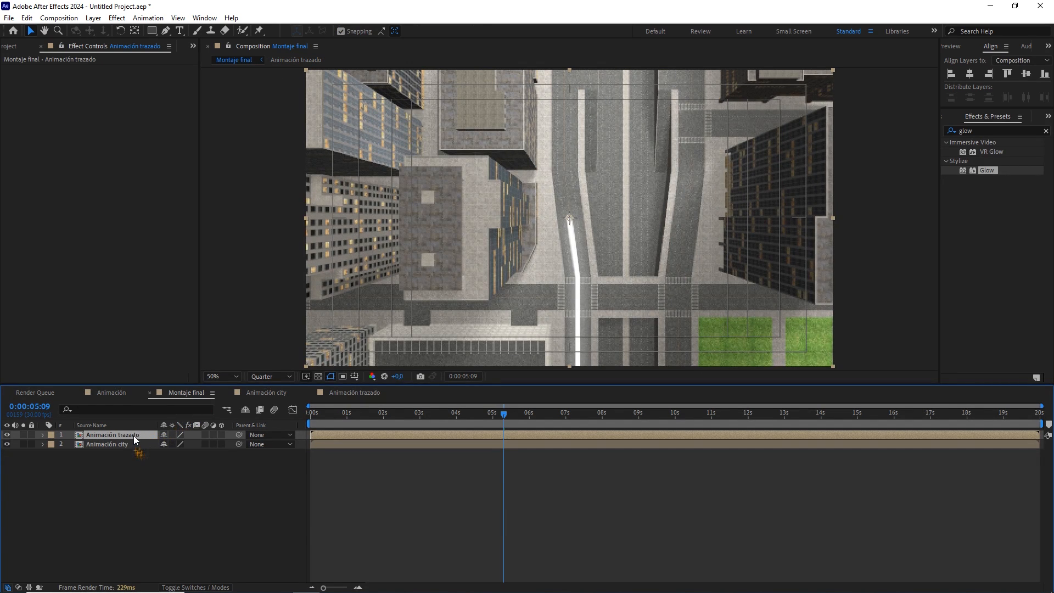
left_click_drag(135, 438, 173, 437)
key("F4")
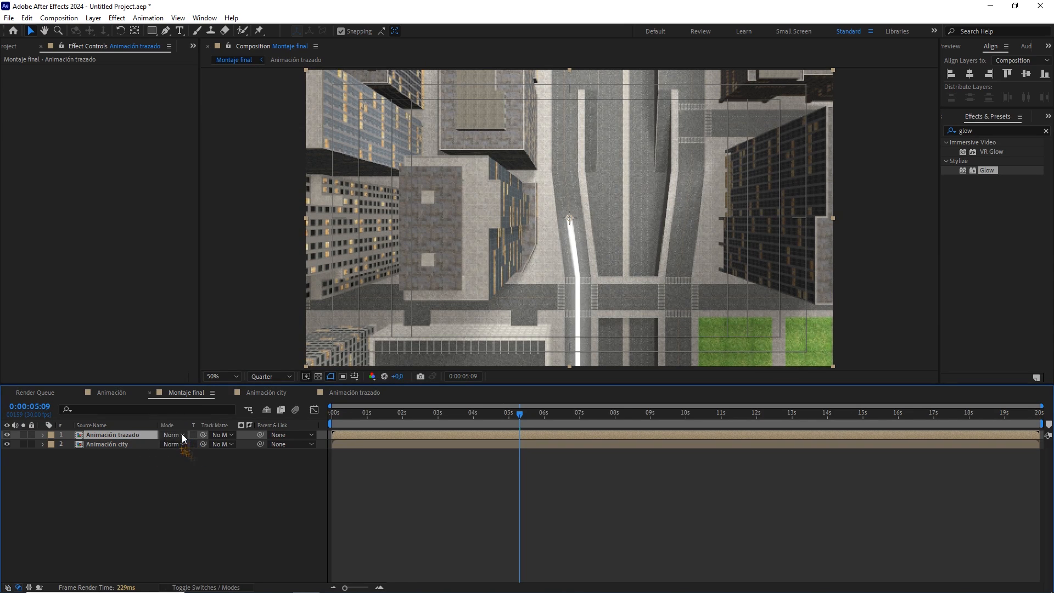
left_click(183, 435)
left_click(224, 230)
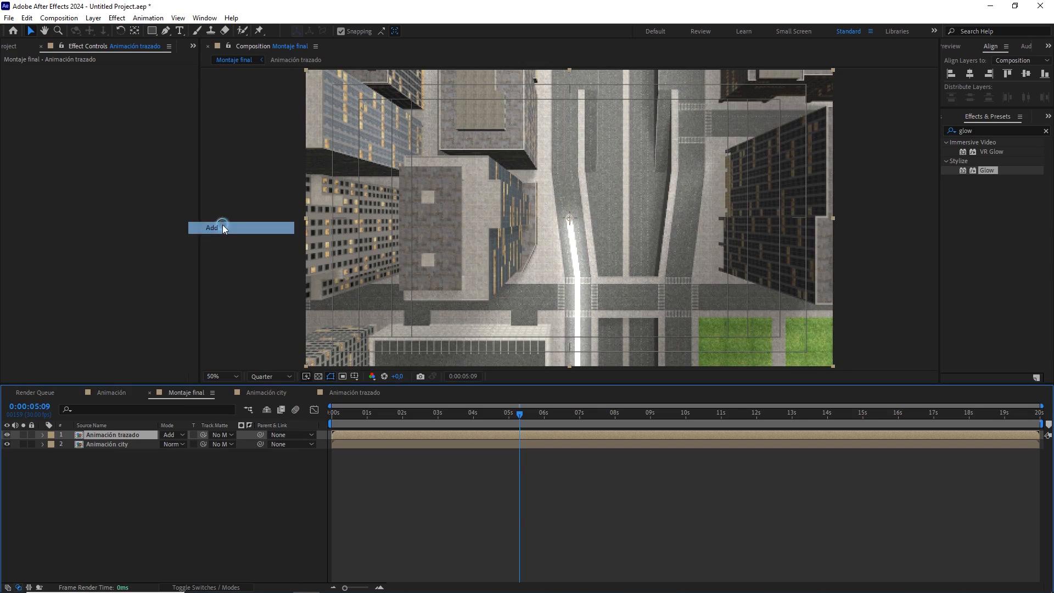
Apply the Tint effect to the Animación city layer and map white to purple 8200A8.
left_click(120, 446)
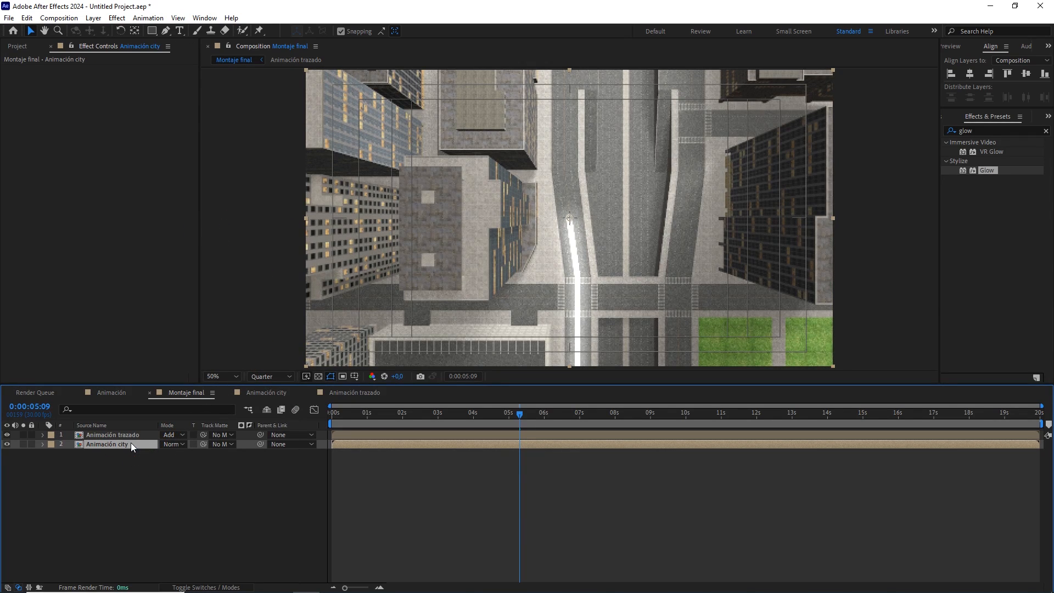
left_click(1005, 130)
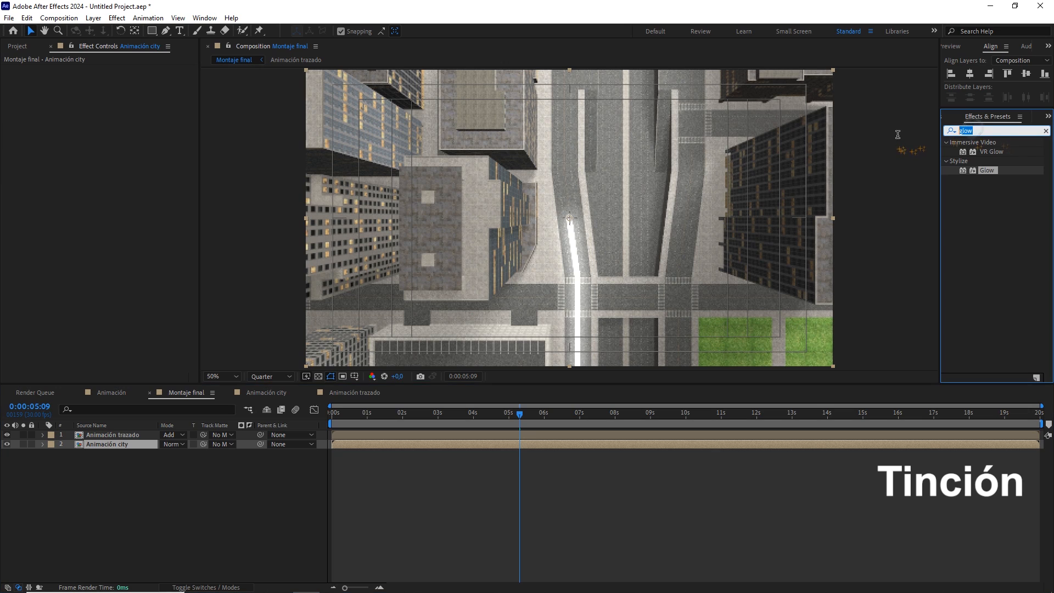
type("tint")
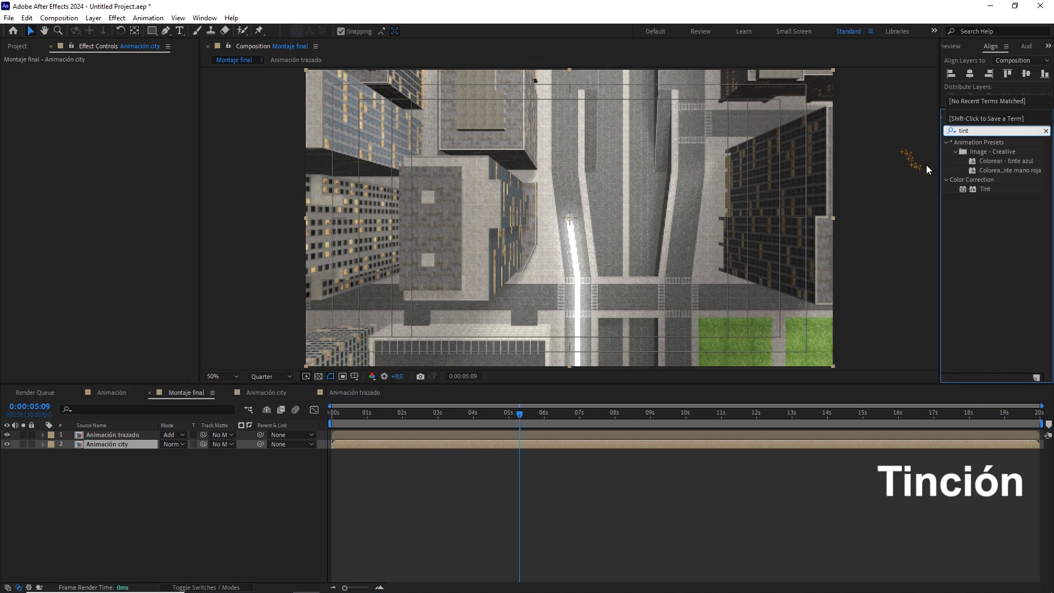
left_click_drag(988, 189, 117, 444)
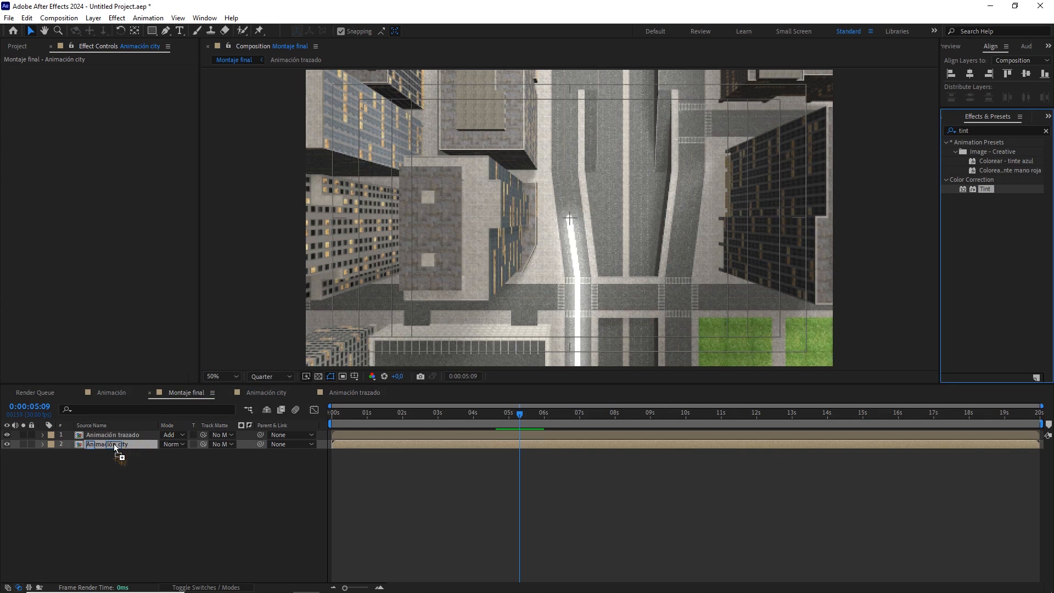
left_click(114, 88)
mouse_move(307, 158)
left_mouse_down()
mouse_move(315, 171)
mouse_move(303, 191)
left_mouse_up()
left_click(297, 165)
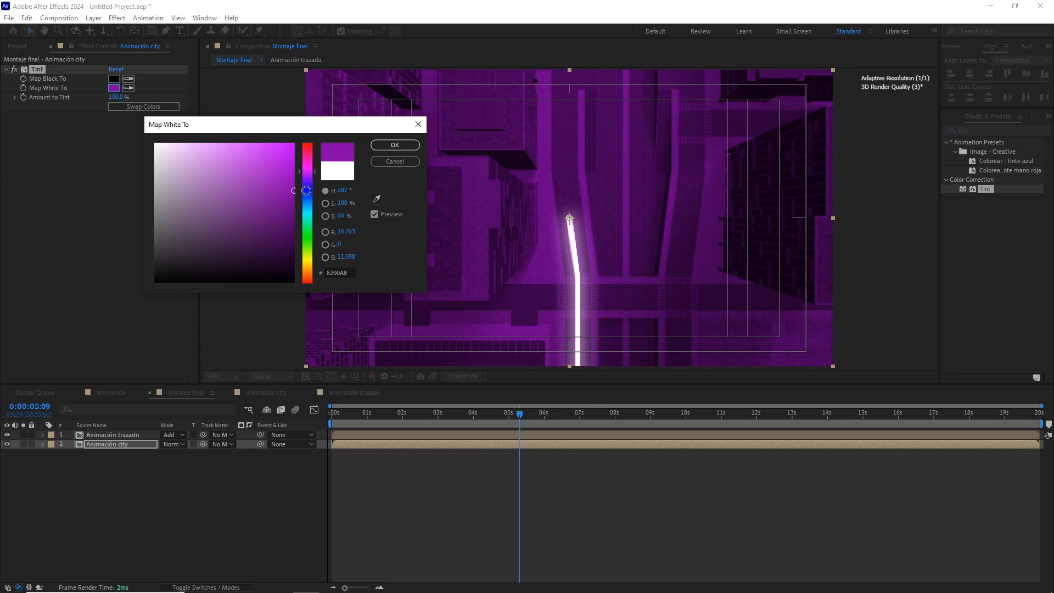
left_click(394, 145)
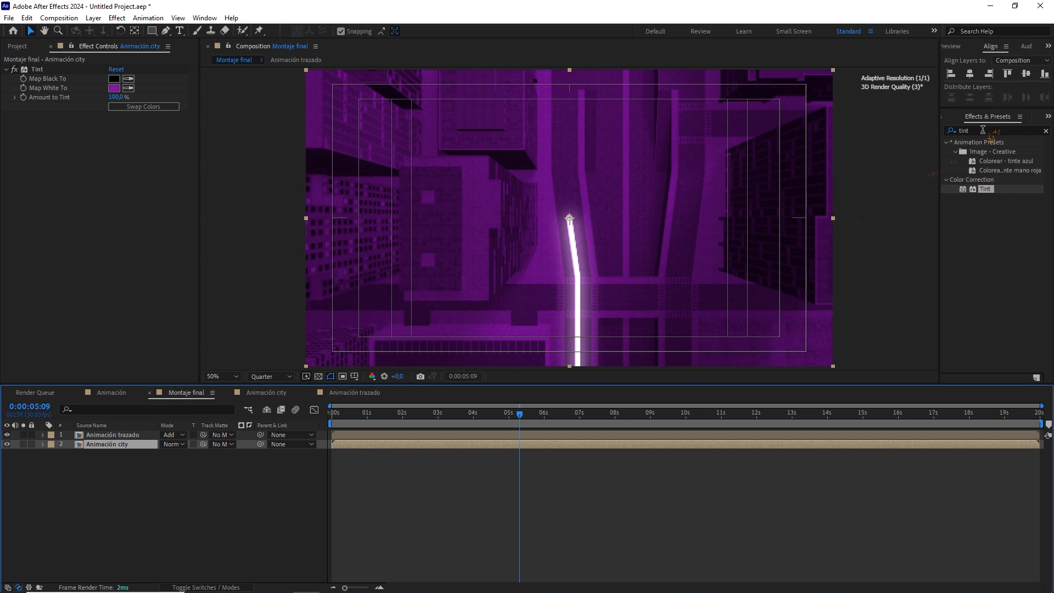
Apply the Exposure effect to the Animación city layer and set its exposure to 1.
left_click_drag(982, 130, 866, 140)
type("expo")
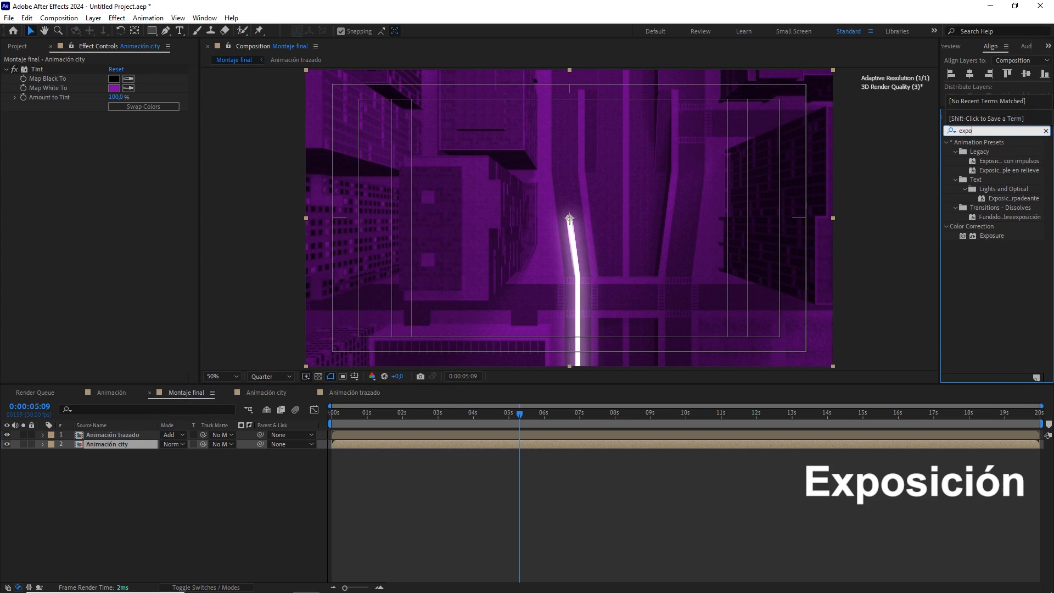
left_click_drag(991, 235, 106, 449)
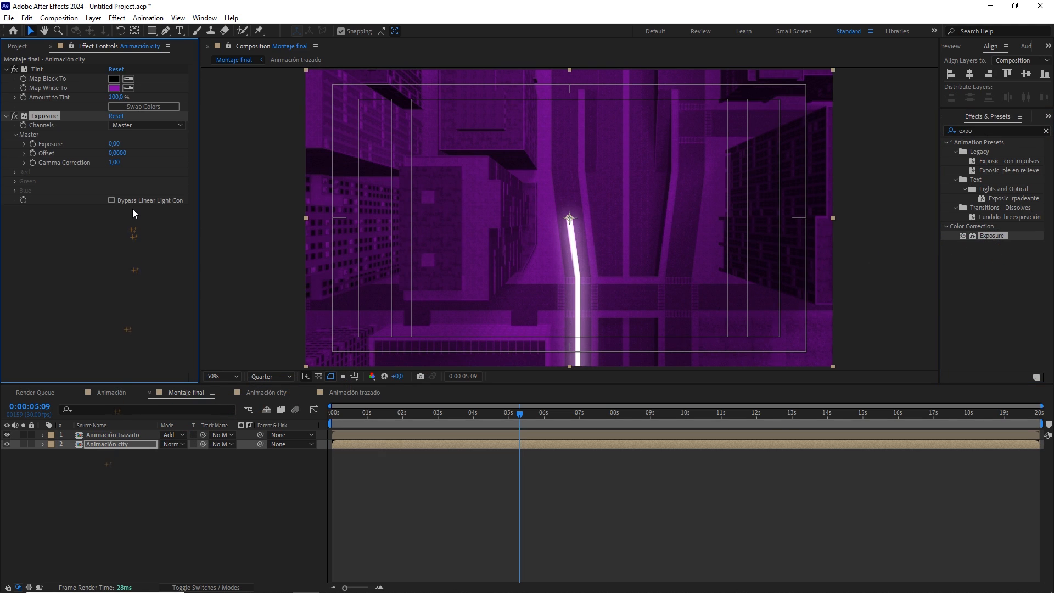
left_click_drag(114, 144, 128, 141)
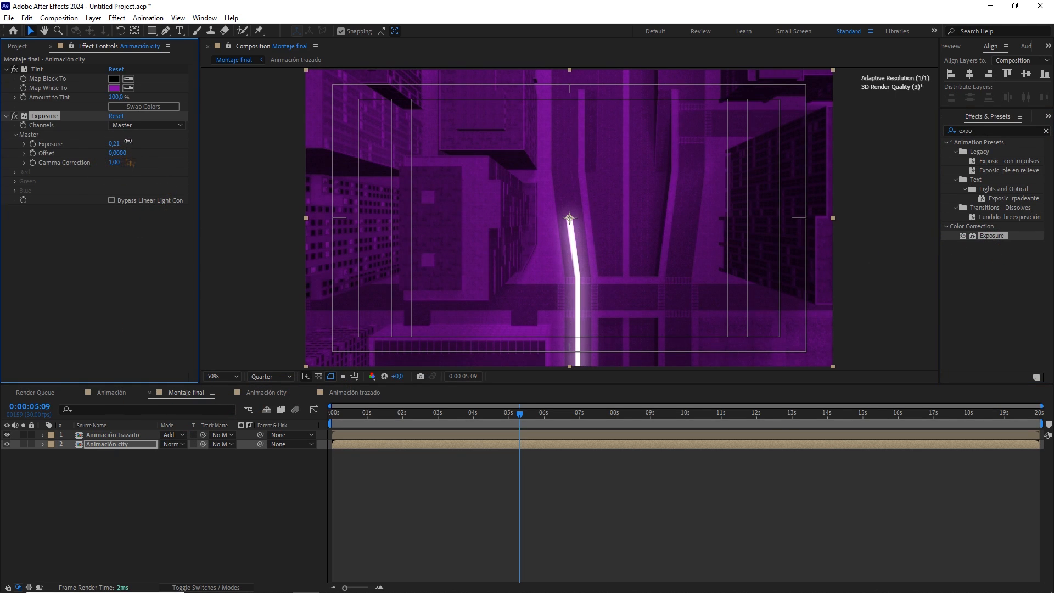
left_click(116, 144)
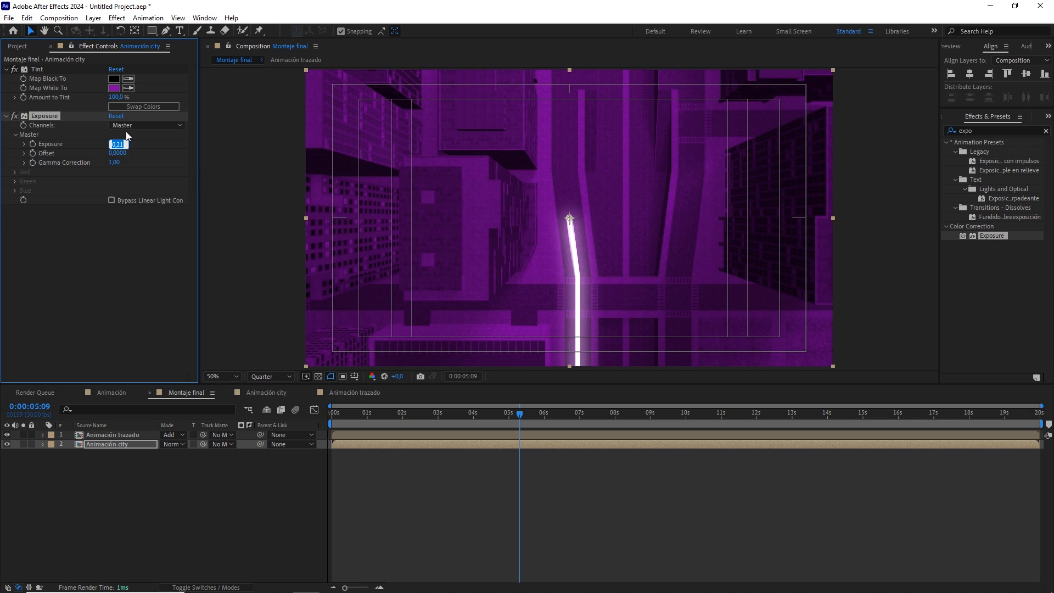
type("1")
key("Return")
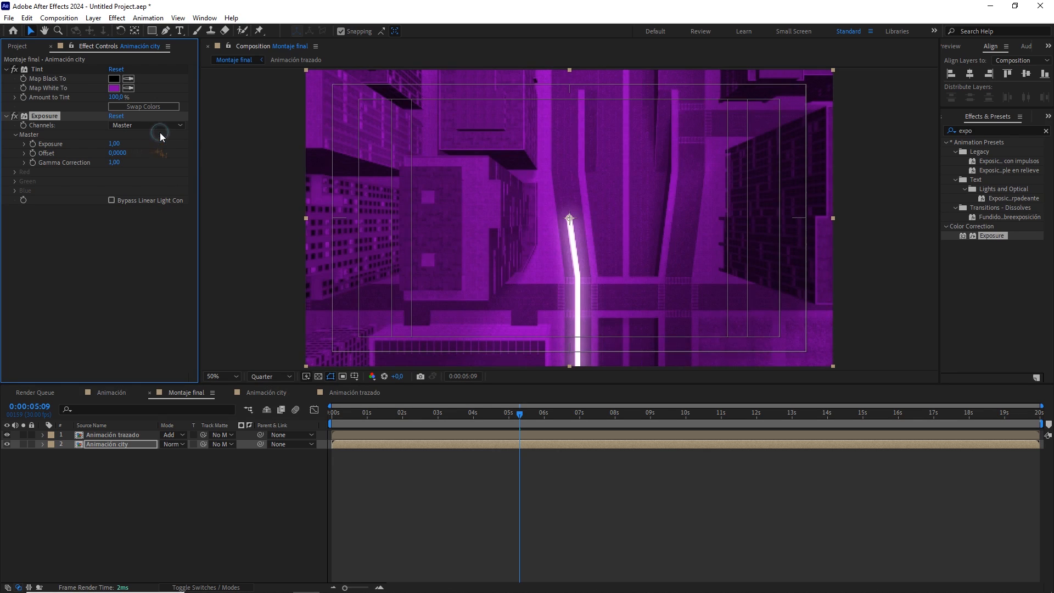
Compare the city with and without Exposure, and check the montage at different times up to 0:00:14:19.
left_click(15, 117)
left_click(15, 117)
key("comma")
left_click(271, 377)
left_click(267, 440)
left_click_drag(519, 422, 770, 416)
left_click_drag(779, 415, 849, 415)
key("period")
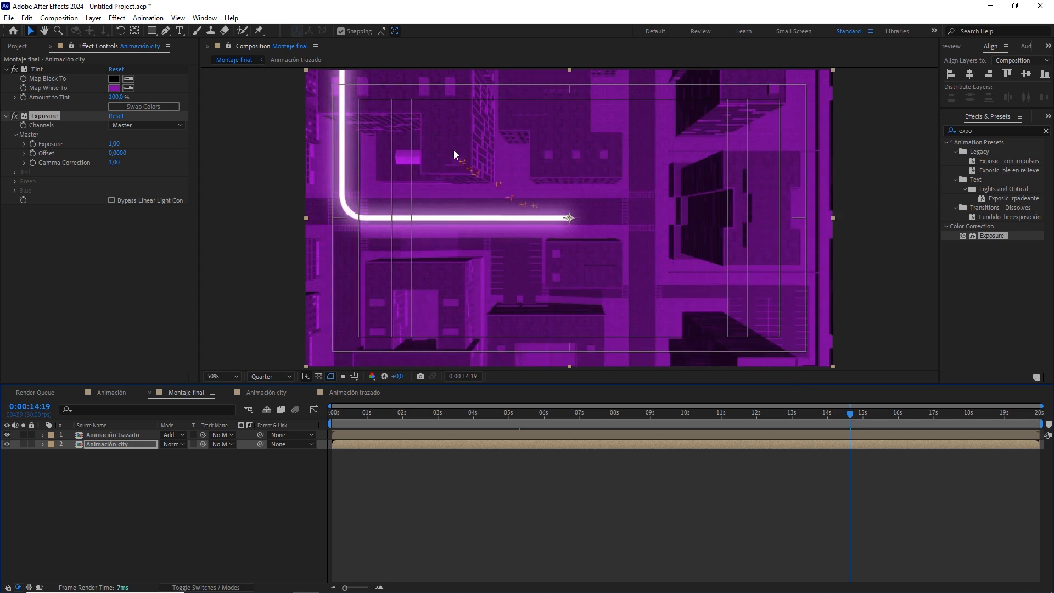
left_click_drag(453, 150, 553, 219)
left_click_drag(849, 416, 768, 415)
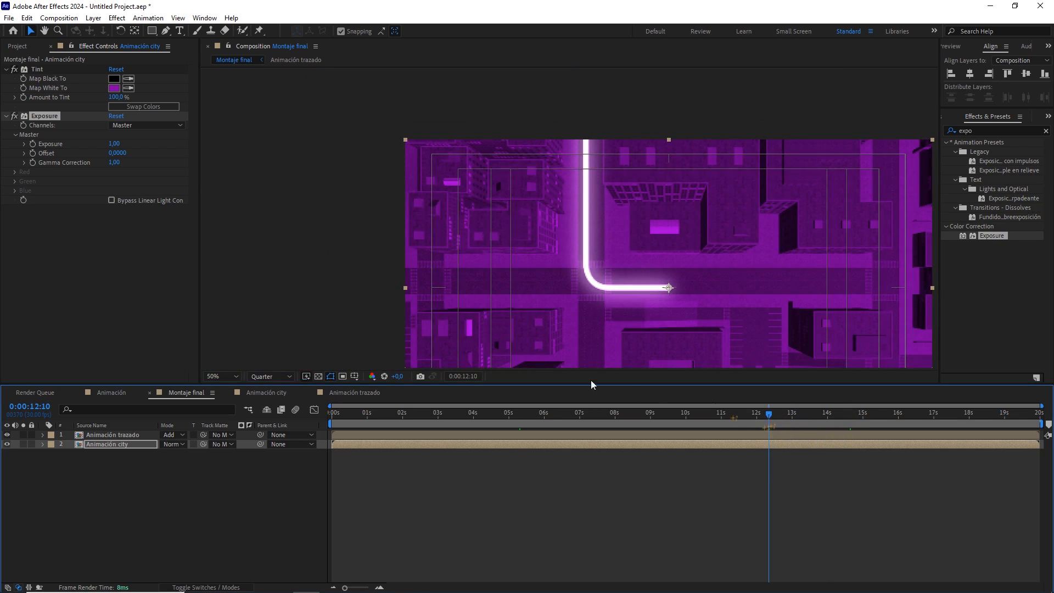
Duplicate the Animación city layer, disable Tint and Exposure on the upper copy, and hide the lower tinted layer.
left_click(102, 443)
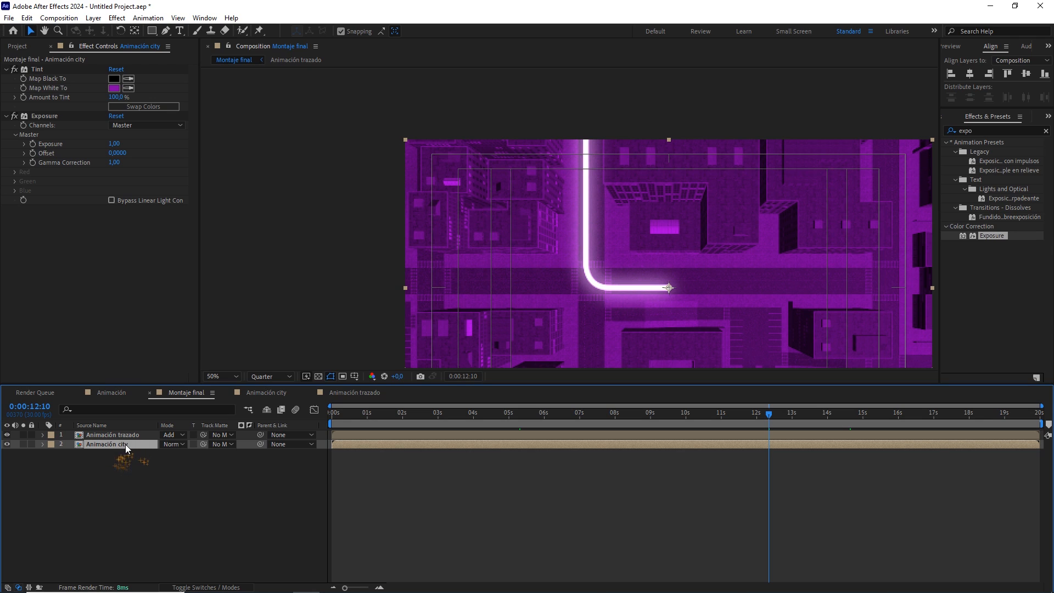
key("ctrl+d")
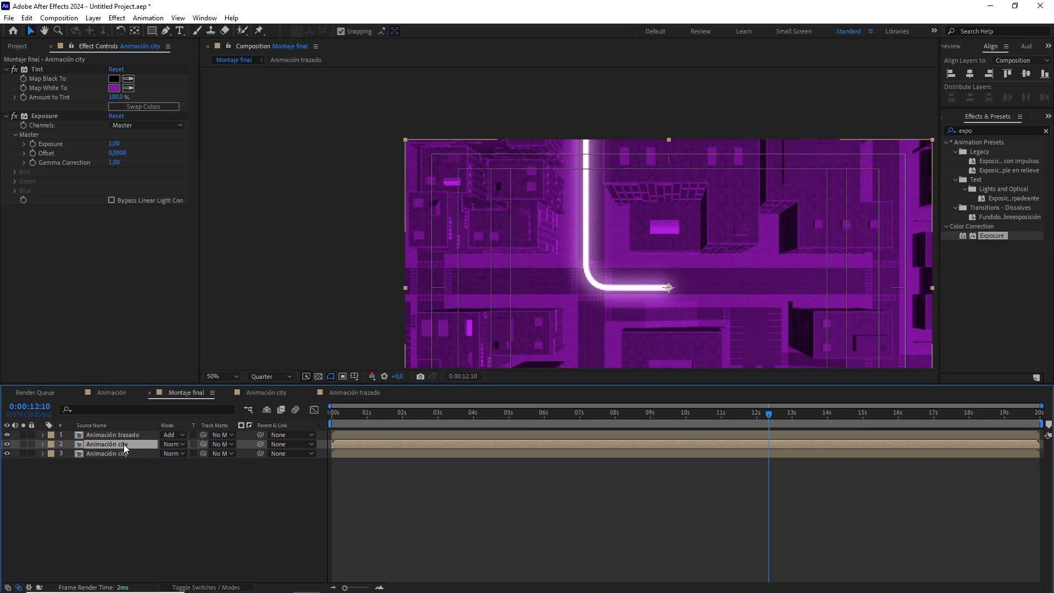
left_click(37, 69)
left_click(44, 116, "shift")
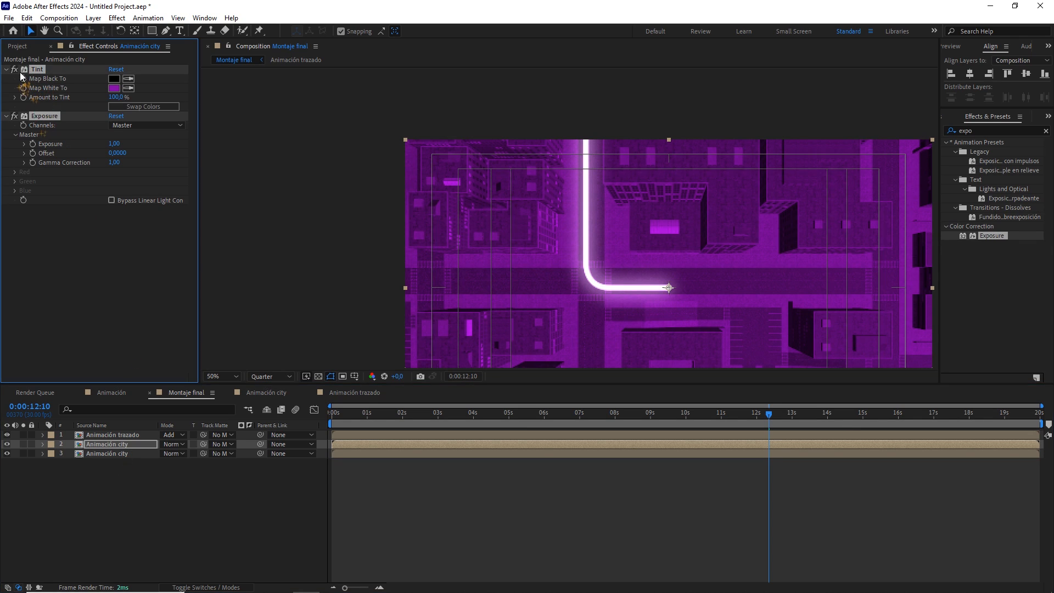
left_click(14, 69)
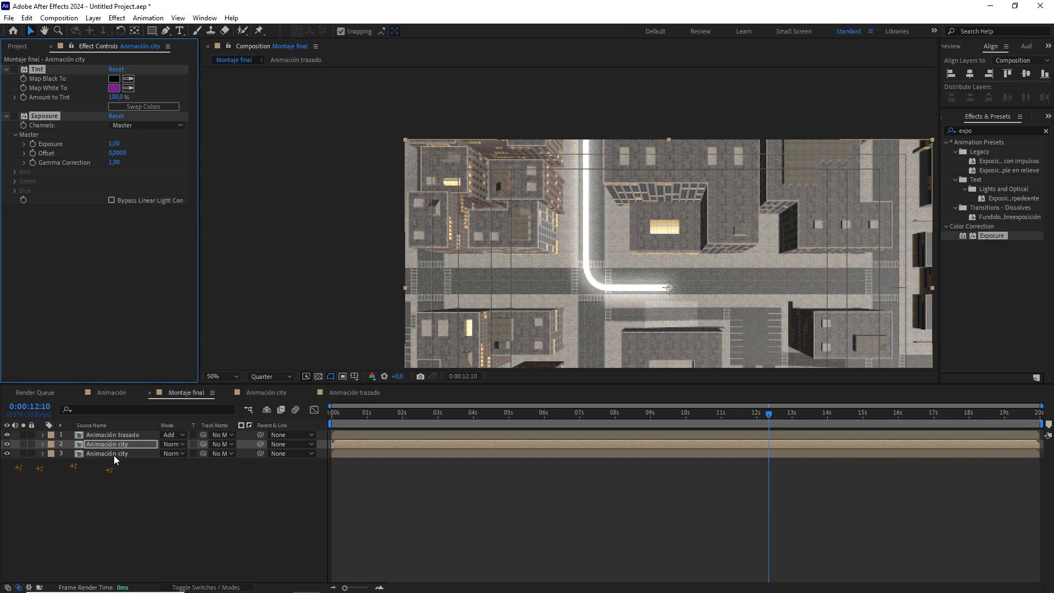
left_click(7, 453)
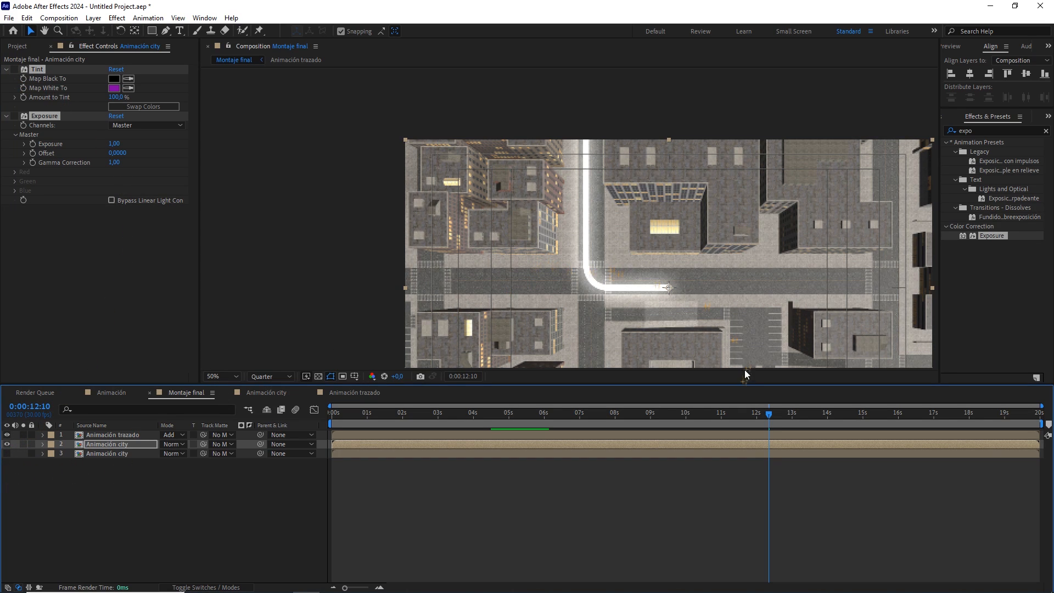
Examine the Animación trazado layer on its own at 0:00:13:22, then show it over the city again.
left_click_drag(768, 414, 818, 415)
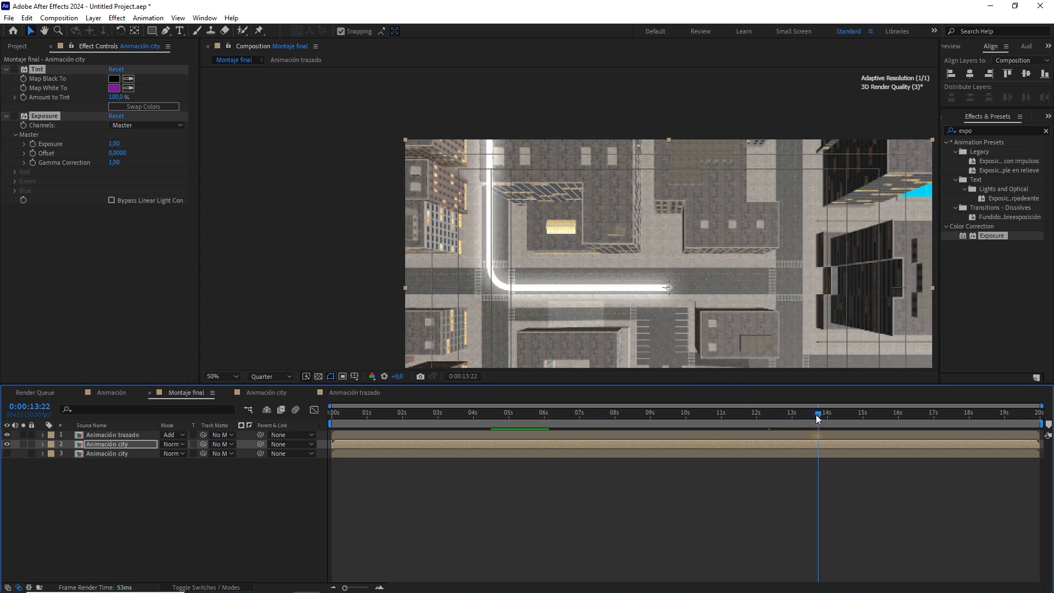
left_click(103, 434)
left_click(23, 434)
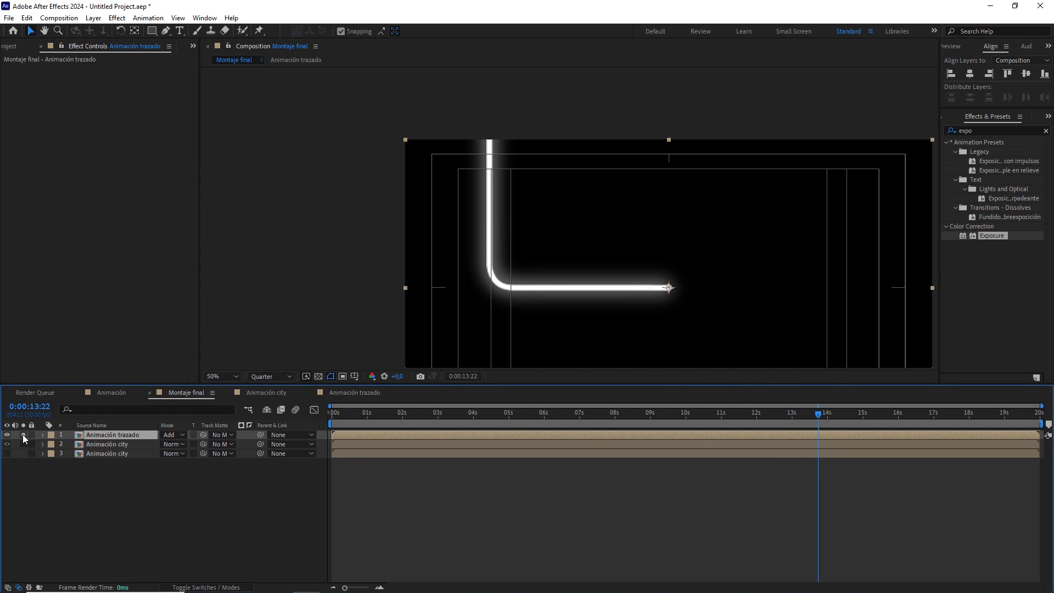
left_click(23, 434)
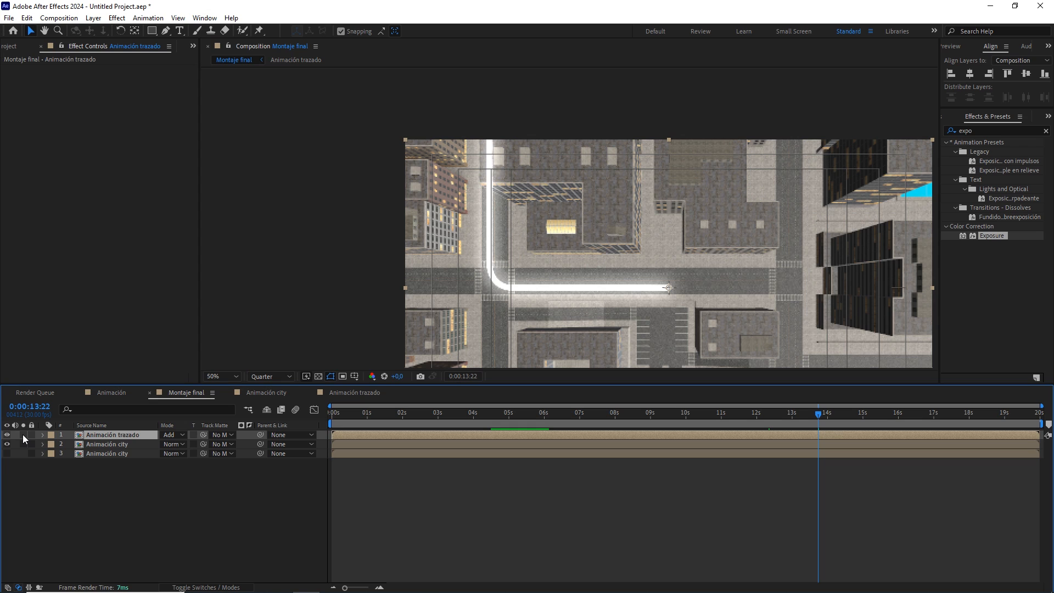
Set the composition preview resolution to Full and move the current time to 0:00:12:17.
scroll(495, 180, "up", 1)
left_click_drag(475, 155, 516, 194)
left_click(281, 376)
left_click(264, 402)
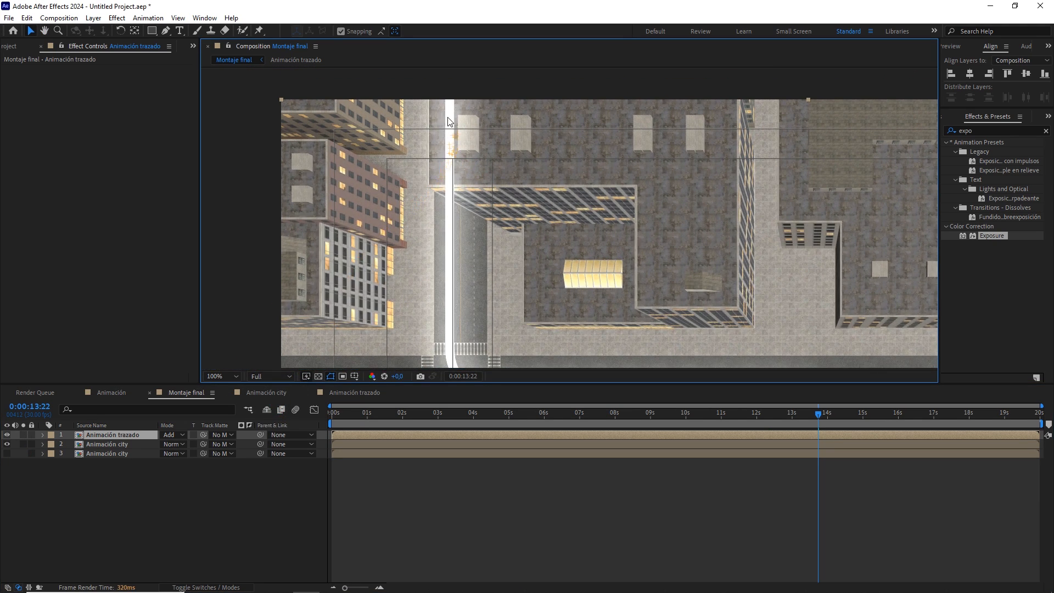
scroll(529, 173, "down", 2)
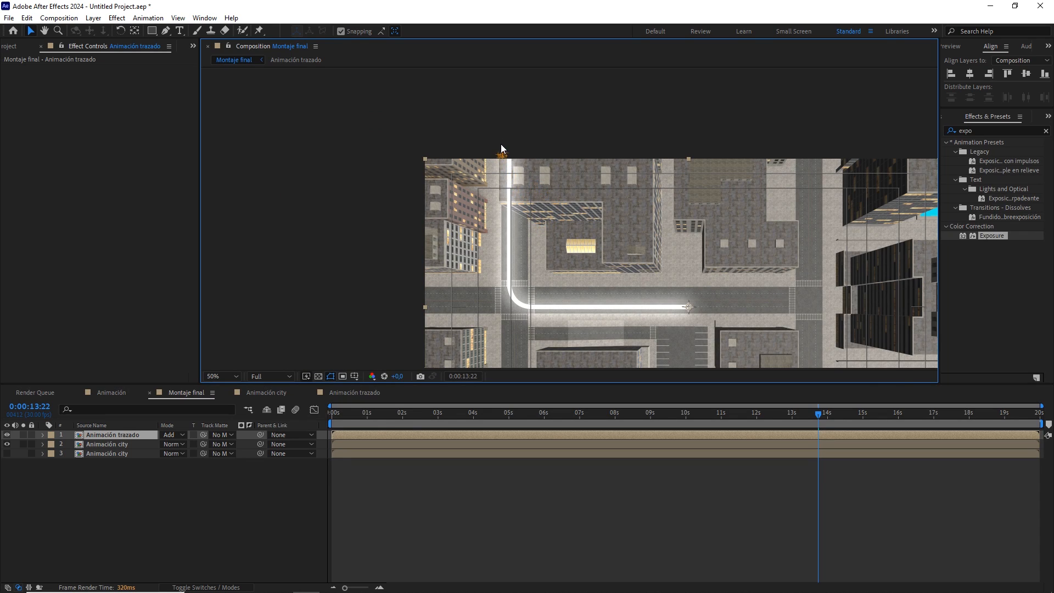
left_click(817, 415)
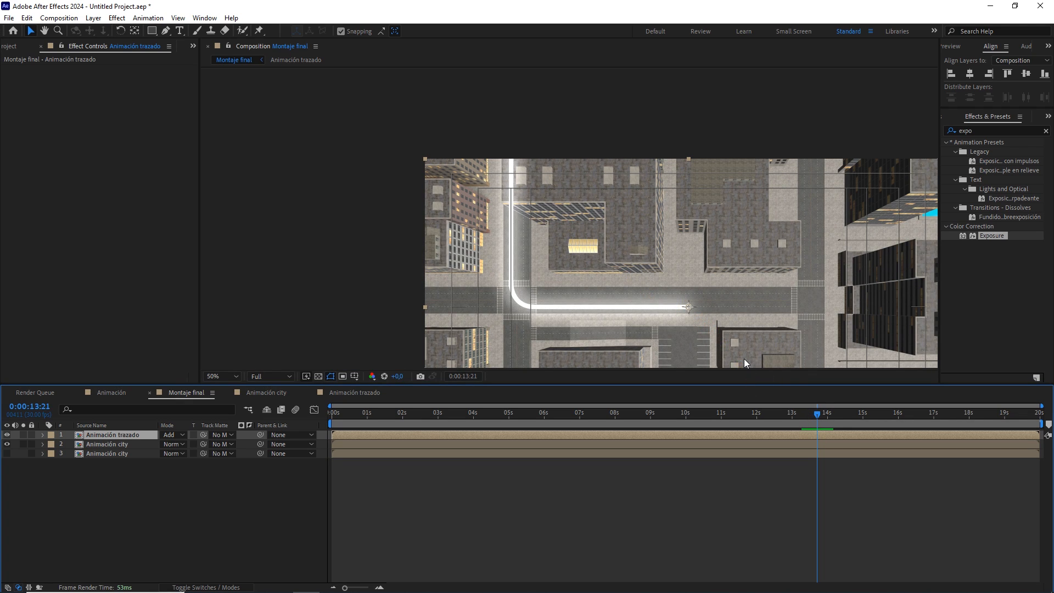
left_click_drag(817, 415, 777, 416)
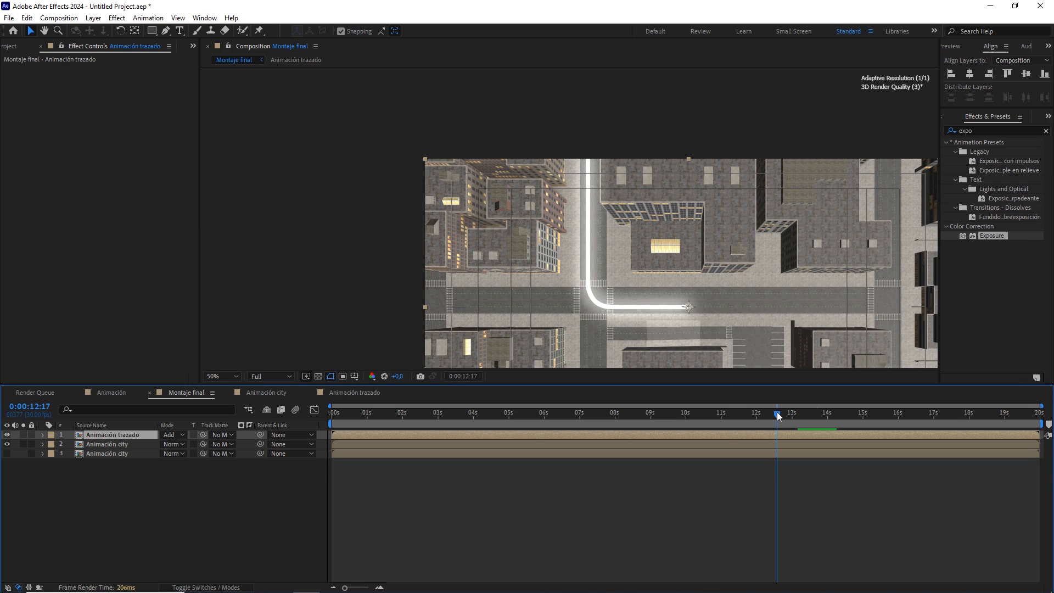
Hide the Animación trazado layer to expose the buildings beside the route.
left_click_drag(107, 435, 8, 437)
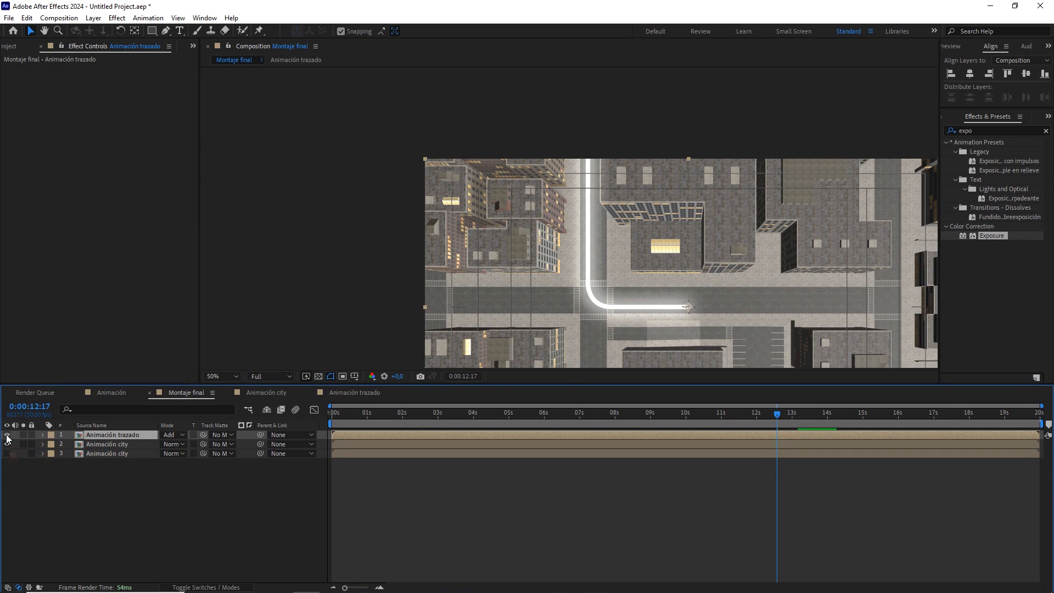
left_click(7, 435)
scroll(570, 218, "up", 2)
left_click_drag(674, 151, 599, 223)
key("v")
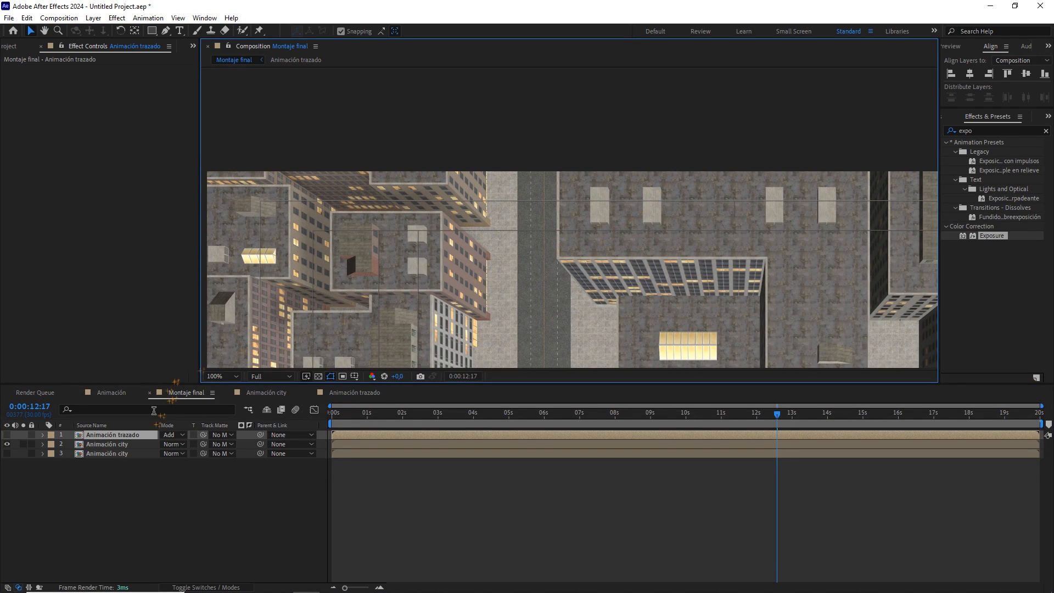
Draw a closed Pen mask on the upper Animación city layer around the flat-roofed building and windowed facade right of the vertical road.
left_click(139, 446)
left_click(166, 30)
key("period")
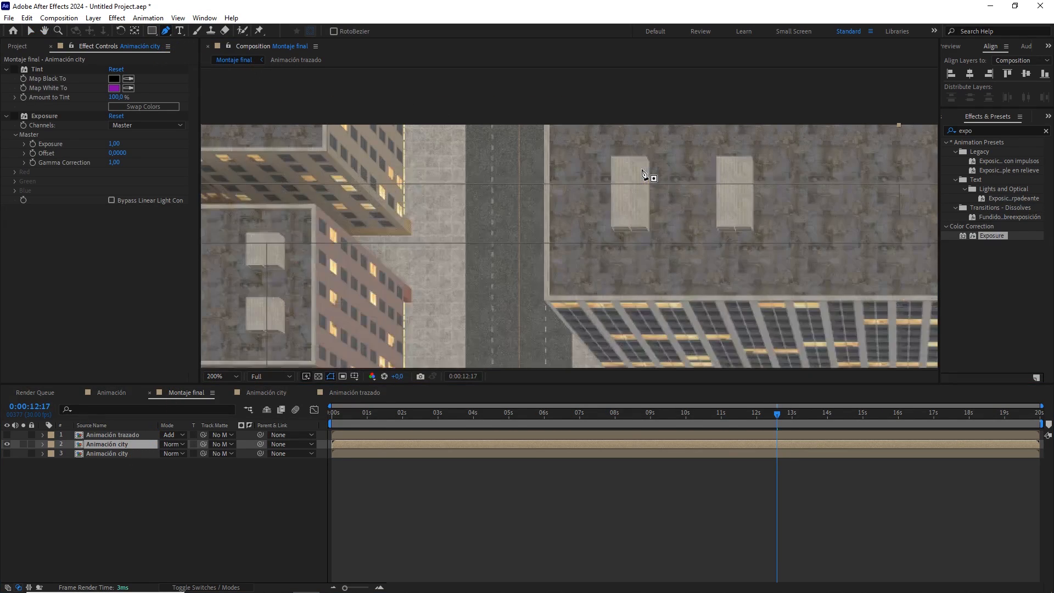
left_click(543, 102)
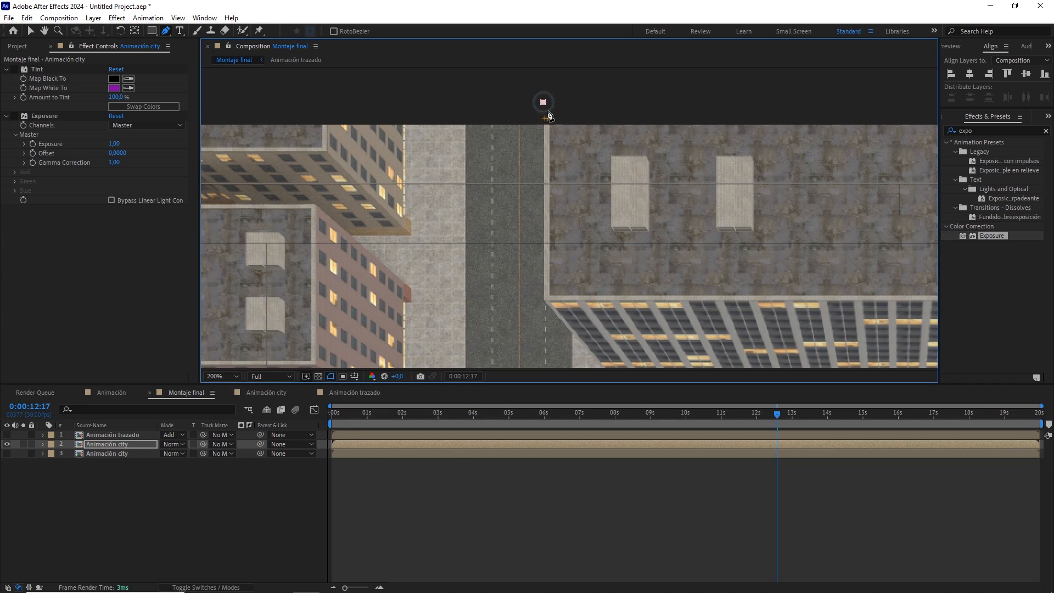
left_click(544, 300)
scroll(587, 284, "down", 5)
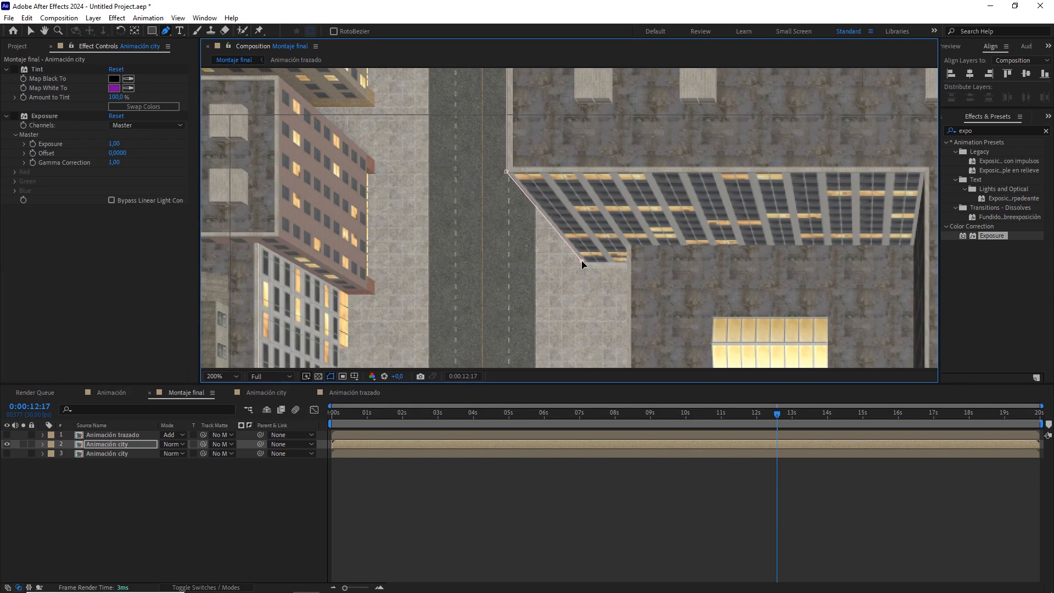
key("comma")
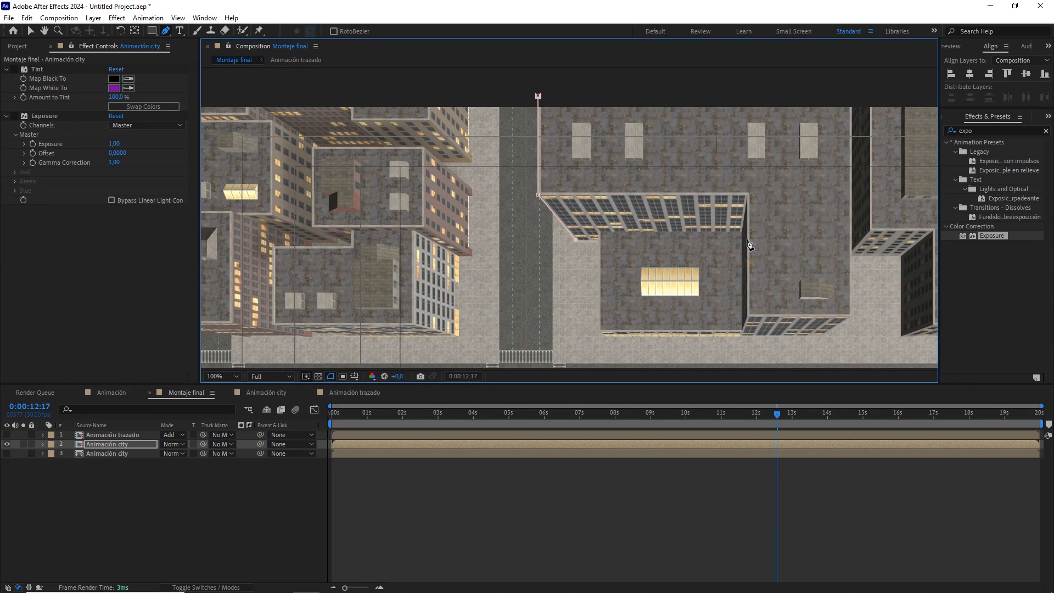
left_click(746, 239)
left_click(746, 91)
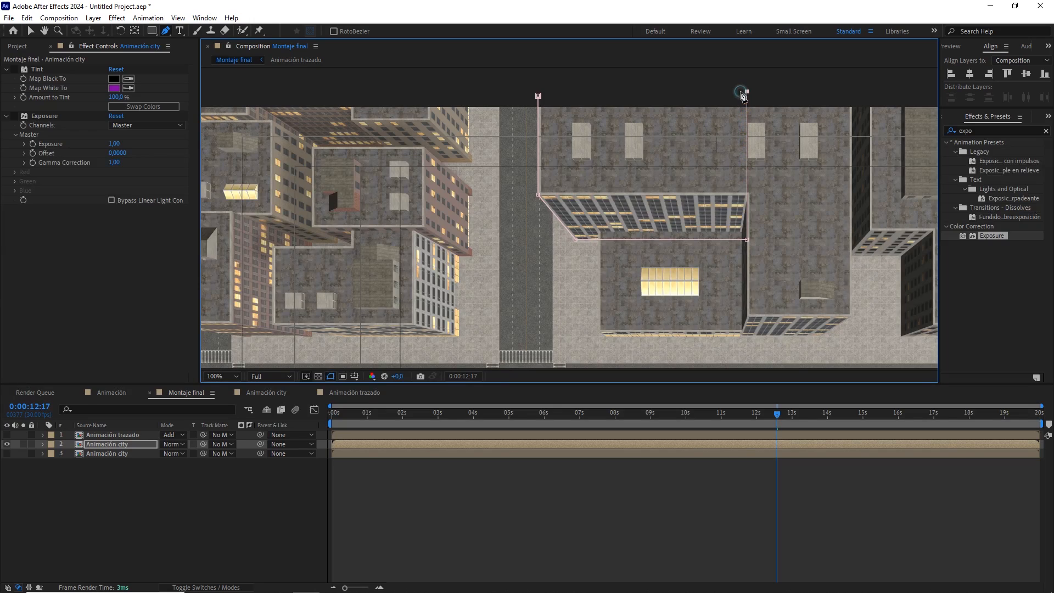
left_click(538, 96)
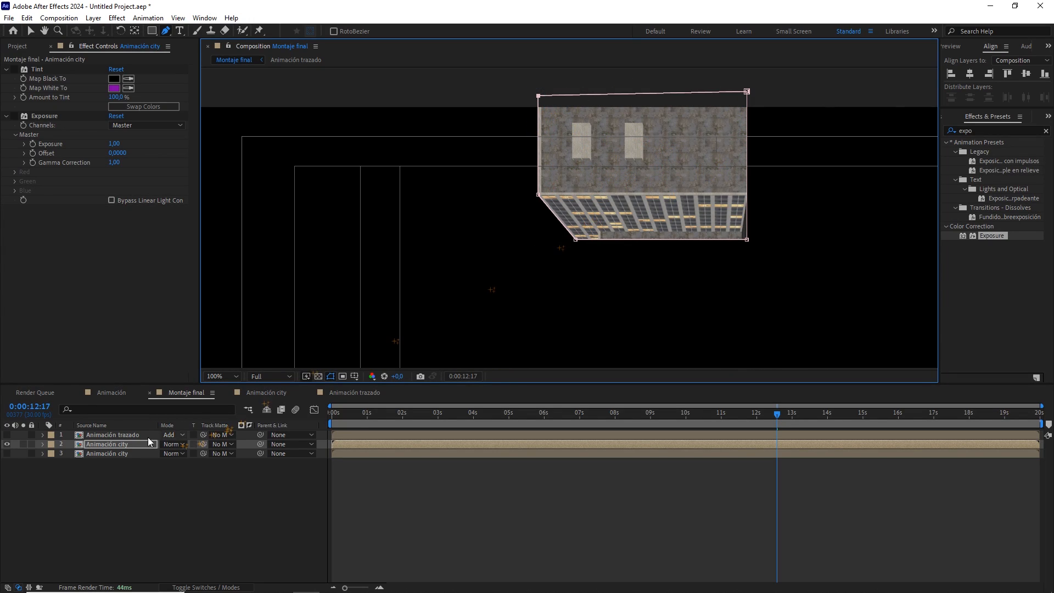
Enable Mask Path keyframing for Mask 1 at 0:00:12:17 and set its mask mode to None.
left_click(42, 443)
left_click(52, 454)
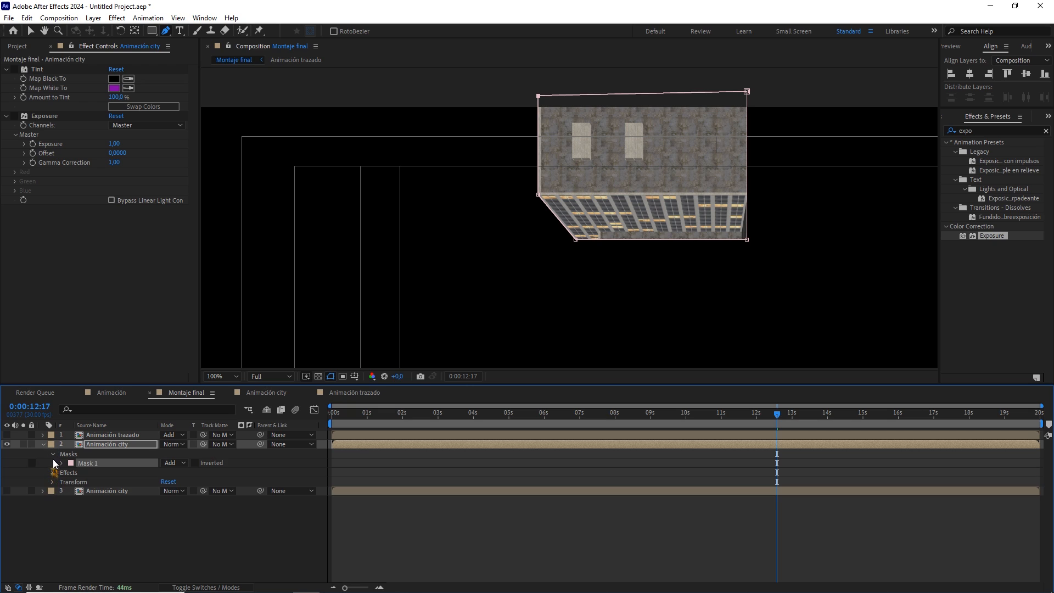
left_click(63, 463)
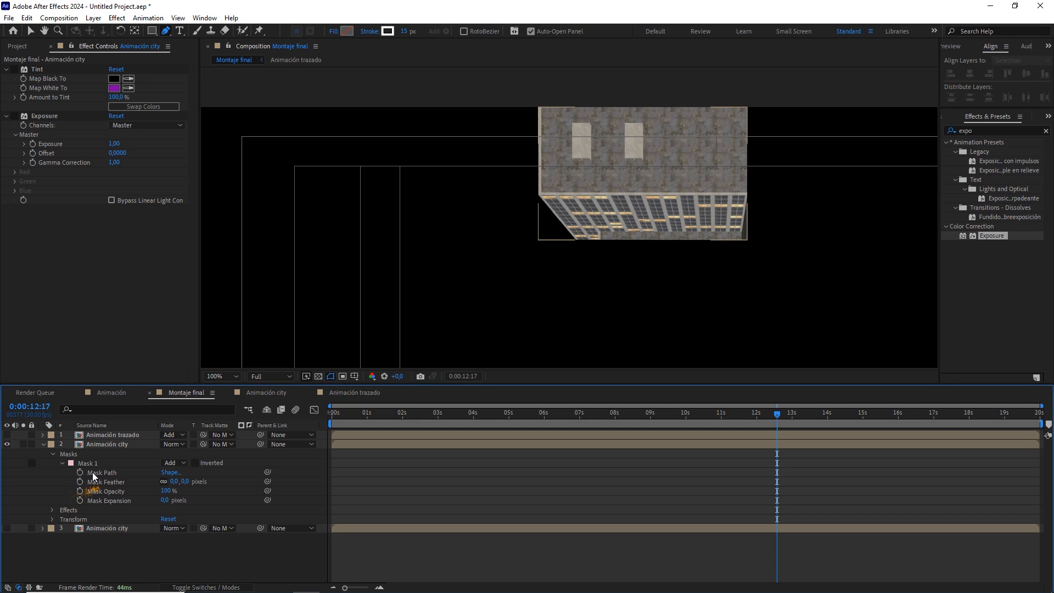
left_click(80, 472)
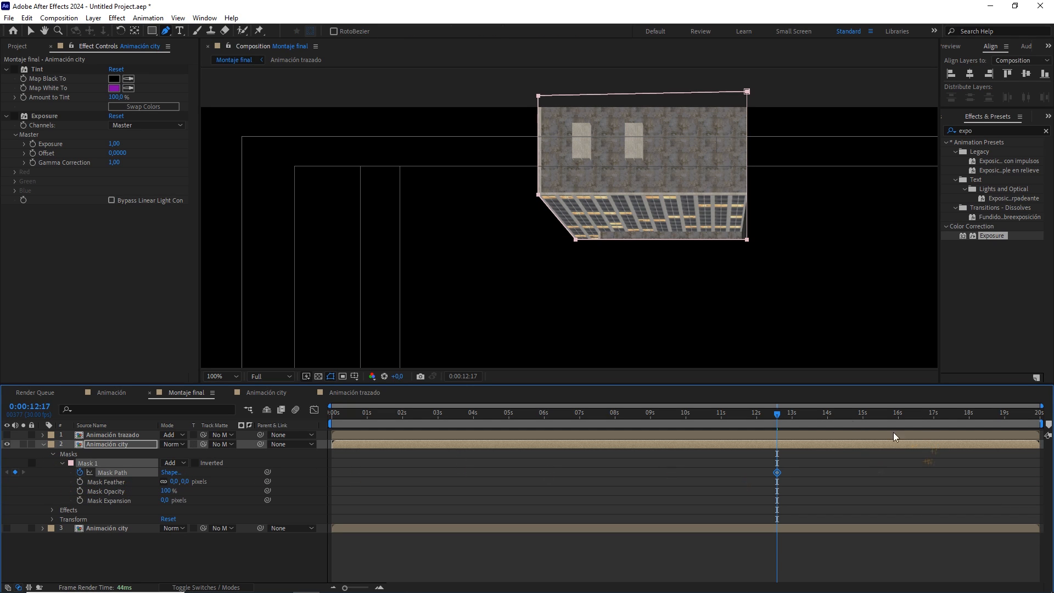
left_click(174, 464)
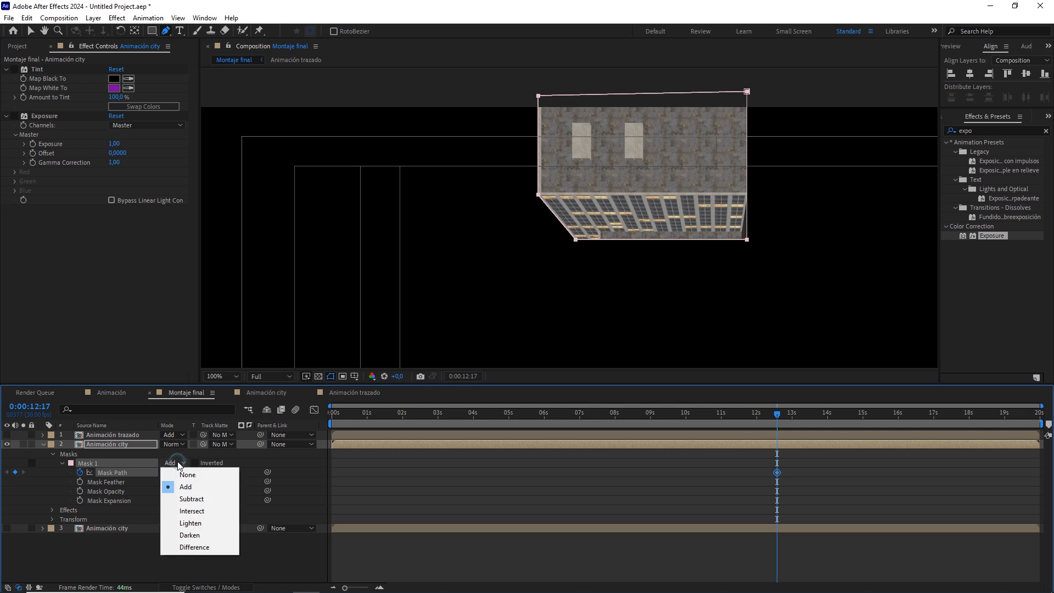
left_click(198, 481)
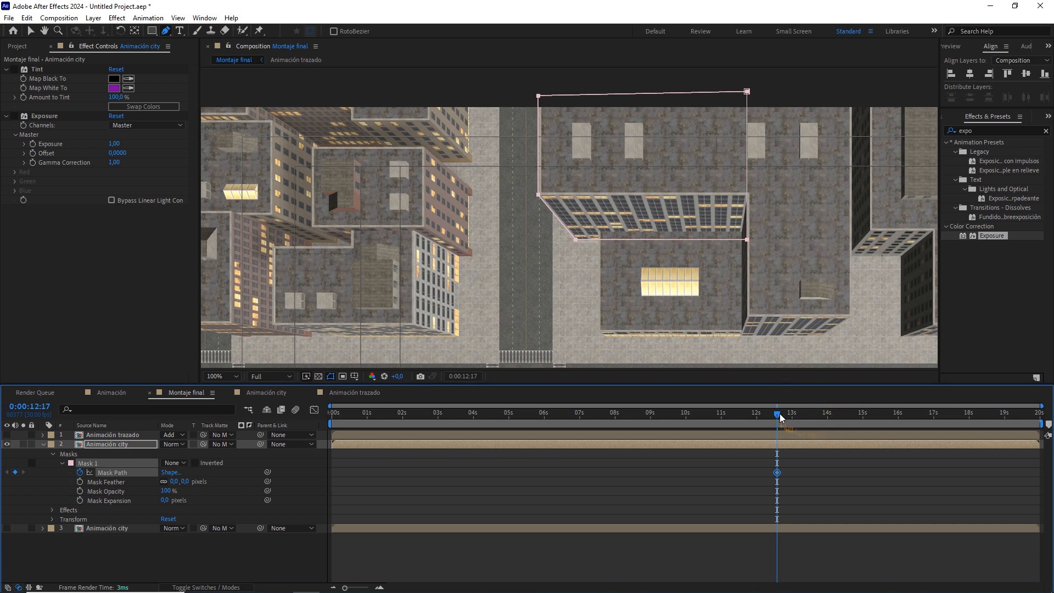
Keyframe Mask 1 at 0:00:13:00, moving the whole path onto the shifted building and refitting its lower facade corner.
left_click_drag(779, 417, 792, 416)
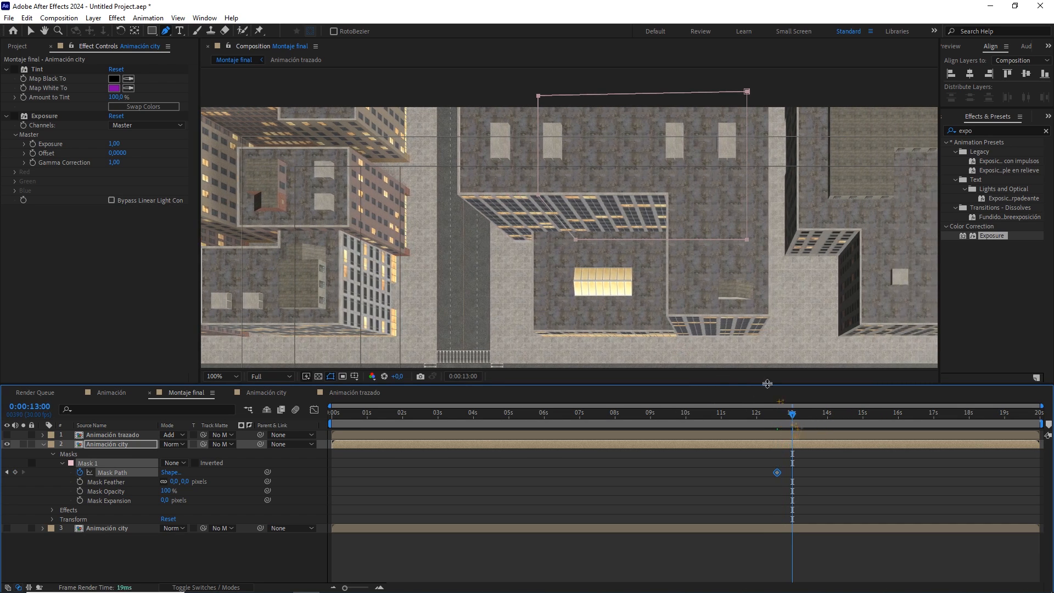
left_click_drag(513, 89, 794, 275)
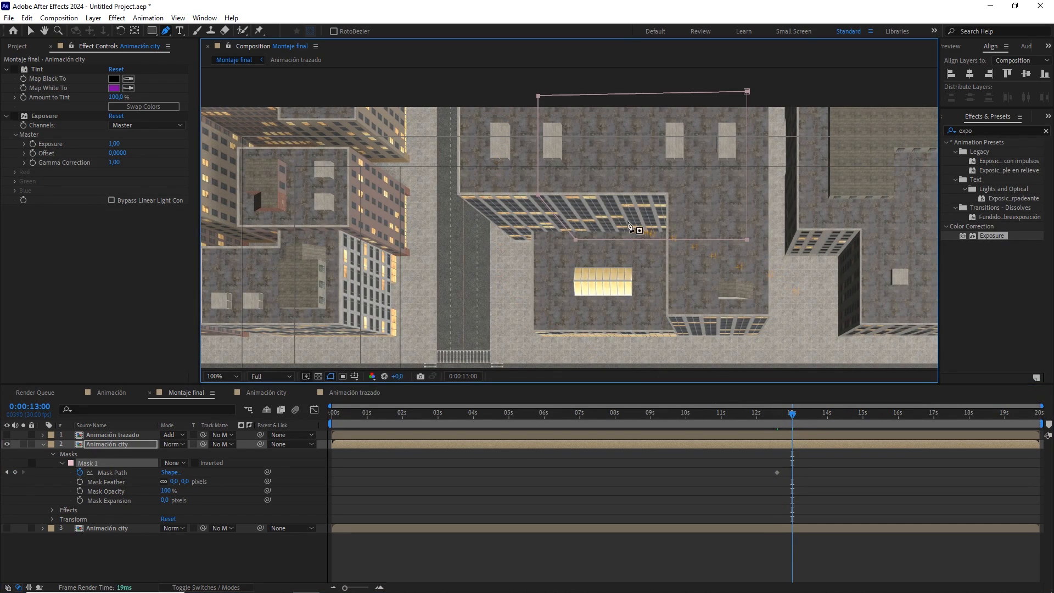
left_click_drag(574, 238, 498, 235)
scroll(498, 236, "up", 1)
left_click_drag(374, 185, 509, 237)
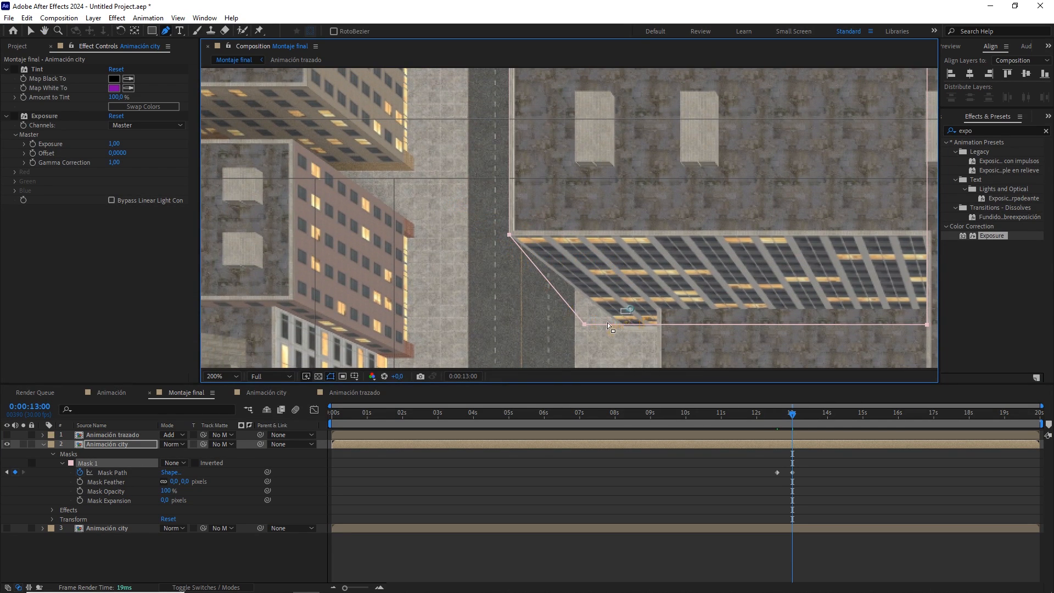
left_click_drag(593, 323, 616, 325)
scroll(734, 369, "down", 1)
scroll(698, 292, "up", 1)
left_click_drag(628, 198, 657, 235)
mouse_move(792, 413)
left_mouse_down()
mouse_move(779, 415)
mouse_move(791, 416)
left_mouse_up()
scroll(744, 278, "down", 1)
left_click_drag(701, 261, 642, 244)
Keyframe Mask 1 at 0:00:13:16, realigning the path with the roof edge and the lower corner of the windowed facade.
left_click_drag(791, 418, 809, 417)
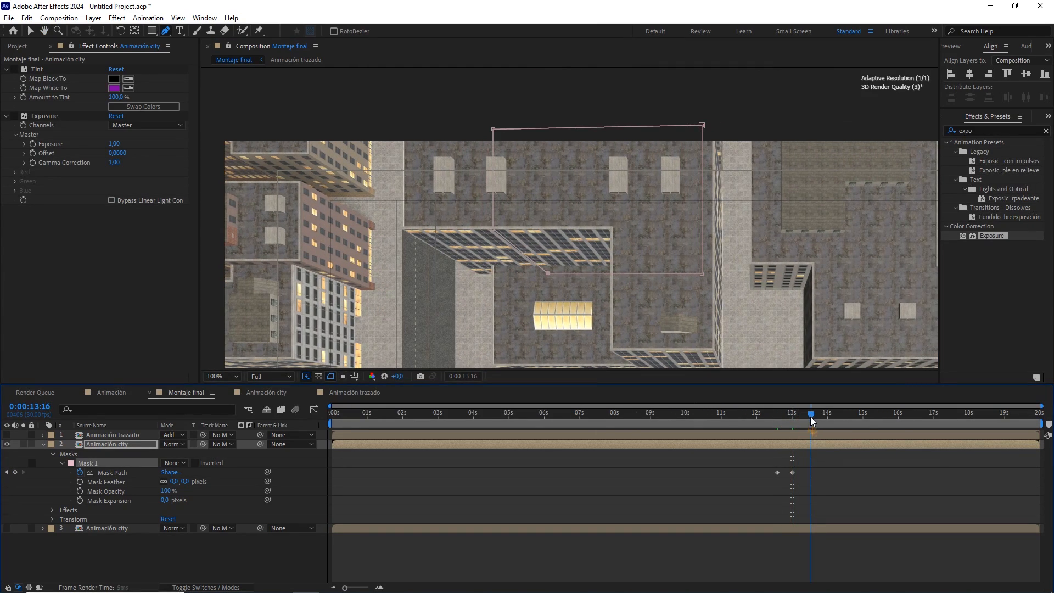
left_click_drag(754, 106, 444, 296)
left_click_drag(493, 228, 633, 259)
key("period")
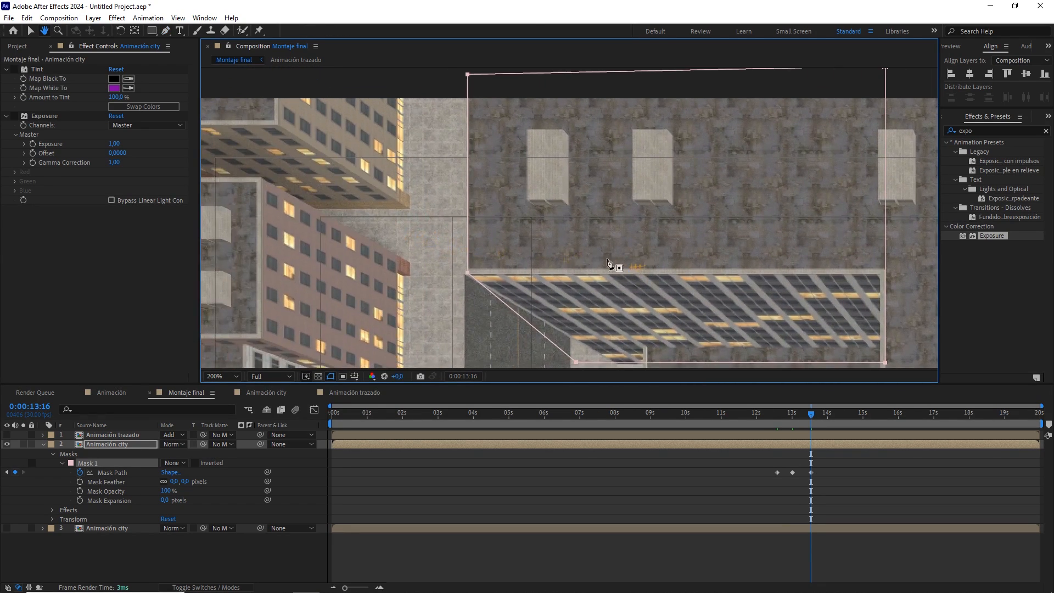
left_click_drag(467, 273, 463, 276)
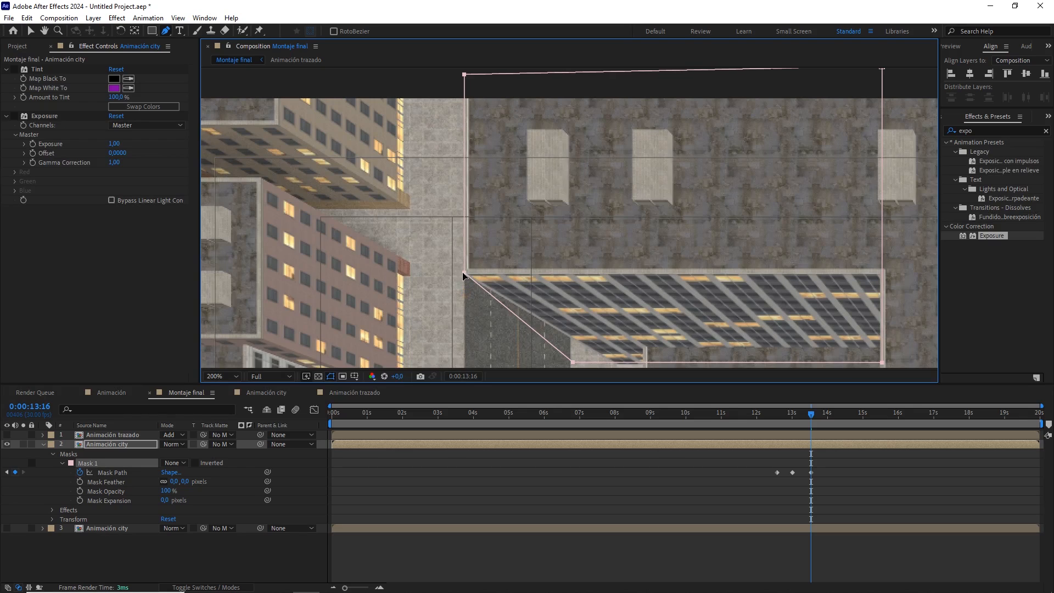
scroll(621, 305, "down", 2)
left_click_drag(566, 303, 604, 301)
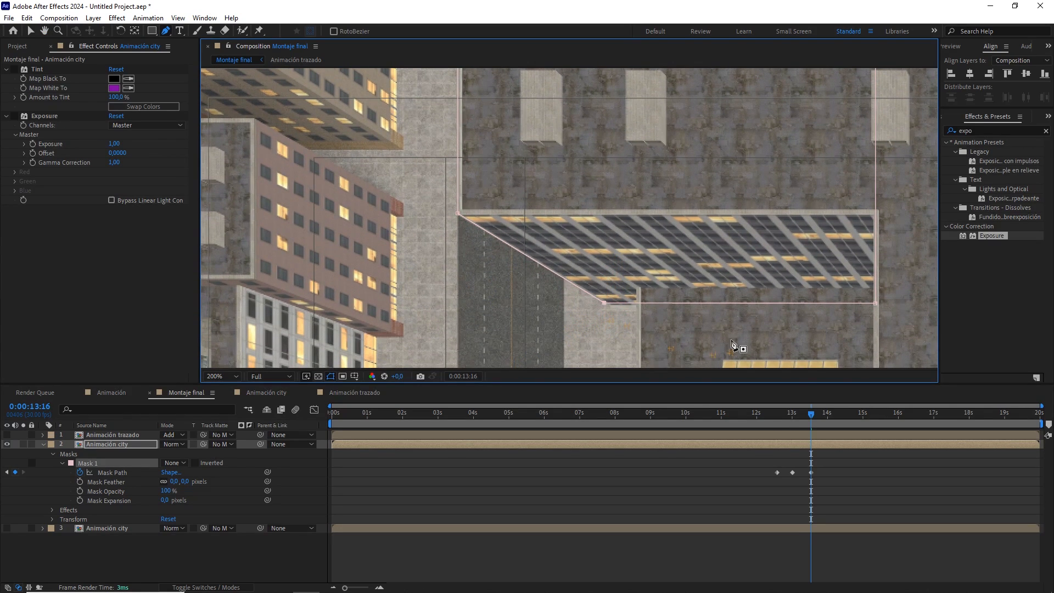
Keyframe Mask 1 at 0:00:14:17, shifting the path to the building and extending its lower corner to the facade's base.
left_click_drag(811, 415, 848, 418)
key("comma")
left_click_drag(747, 101, 463, 299)
left_click_drag(512, 217, 363, 219)
key("period")
left_click_drag(237, 210, 547, 267)
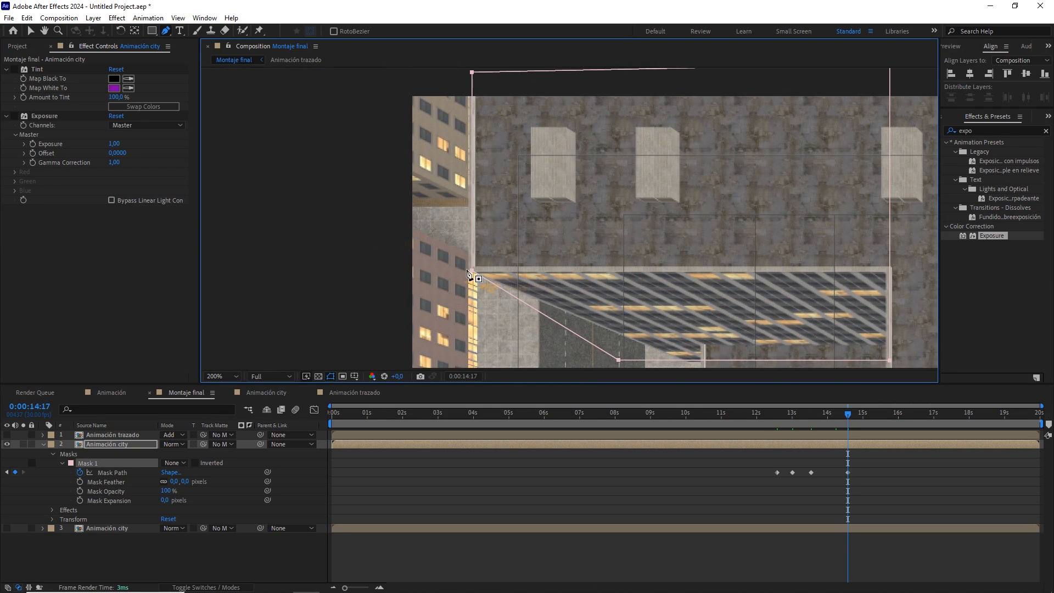
left_click_drag(472, 271, 469, 271)
left_click_drag(666, 325, 659, 266)
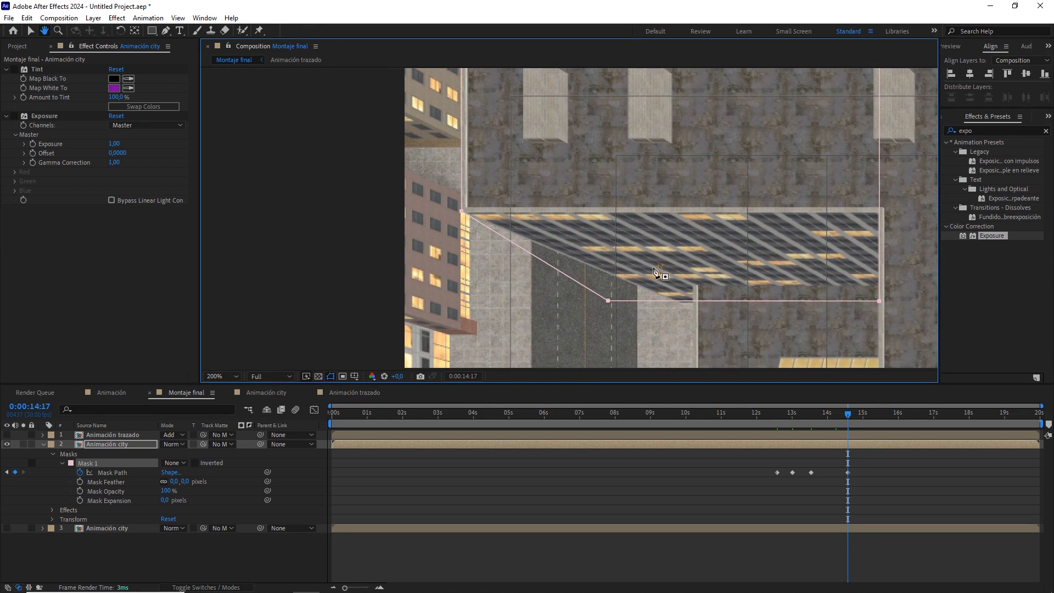
left_click_drag(605, 302, 668, 301)
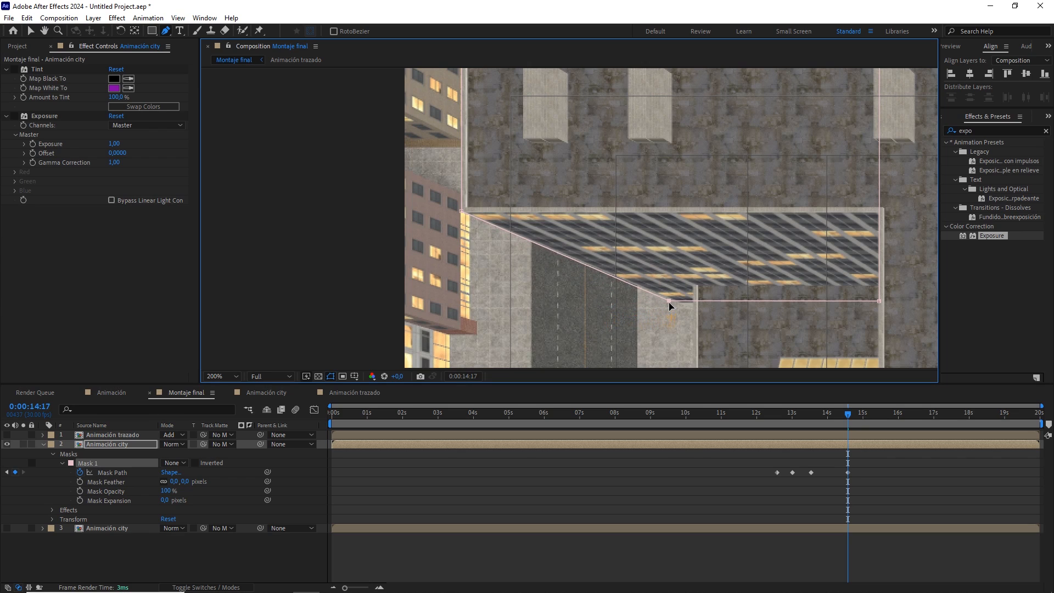
scroll(676, 307, "down", 1)
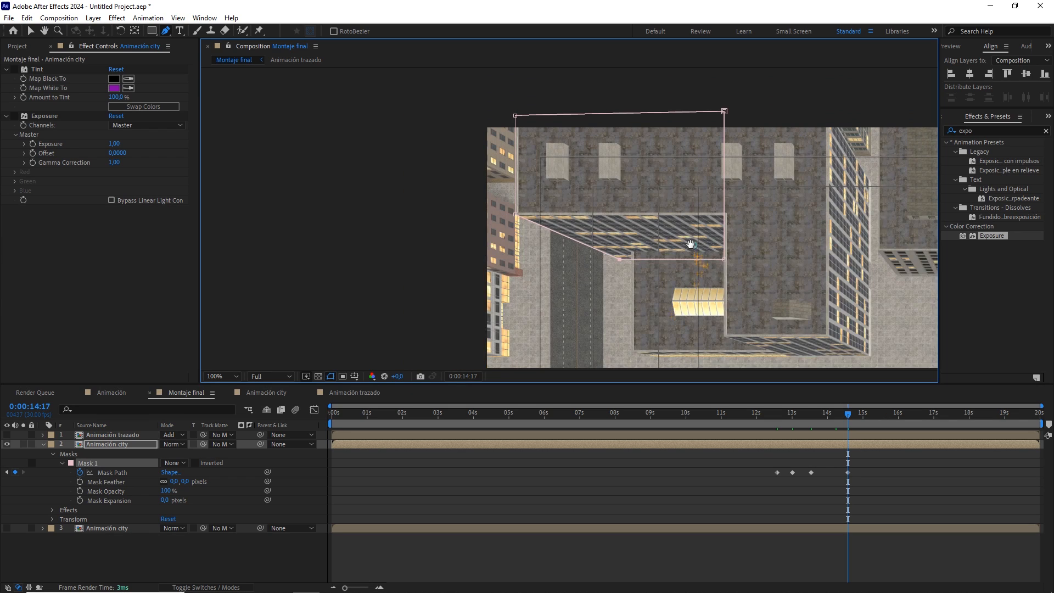
left_click_drag(691, 245, 656, 239)
Correct Mask 1 at the in-between frame 0:00:13:25 by shifting the path to the building's roof edge.
left_click_drag(844, 419, 822, 414)
scroll(755, 285, "up", 1)
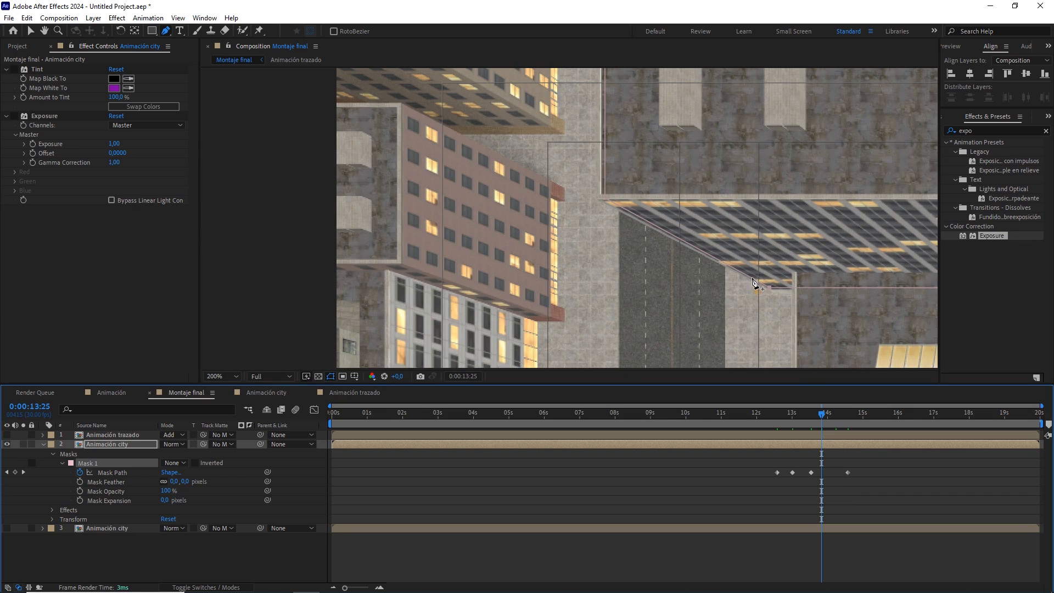
left_click_drag(684, 105, 640, 212)
scroll(643, 216, "down", 1)
left_click_drag(535, 147, 678, 325)
scroll(629, 283, "up", 1)
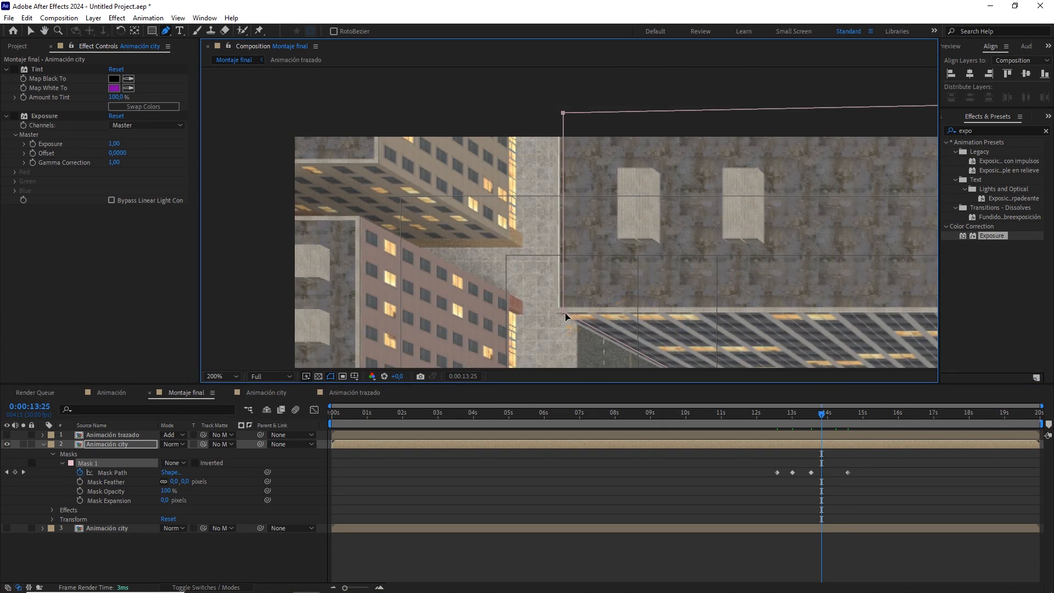
left_click_drag(561, 308, 555, 309)
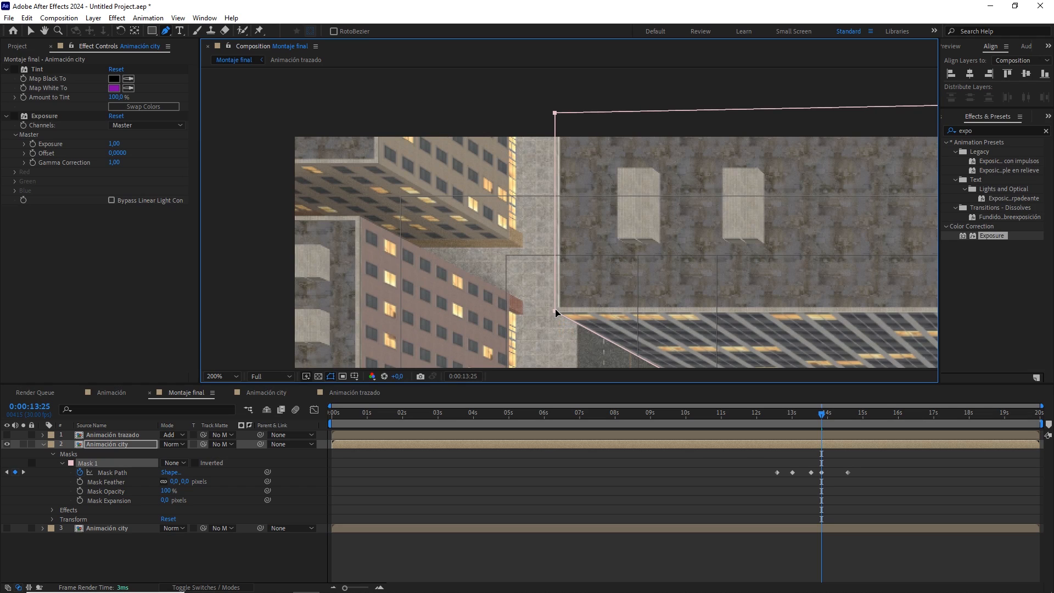
left_click_drag(668, 292, 630, 172)
scroll(636, 198, "down", 1)
left_click_drag(639, 218, 635, 214)
Keyframe Mask 1 at 0:00:14:24, shifting the path onto the building and adjusting its lower facade corner.
left_click_drag(820, 417, 857, 419)
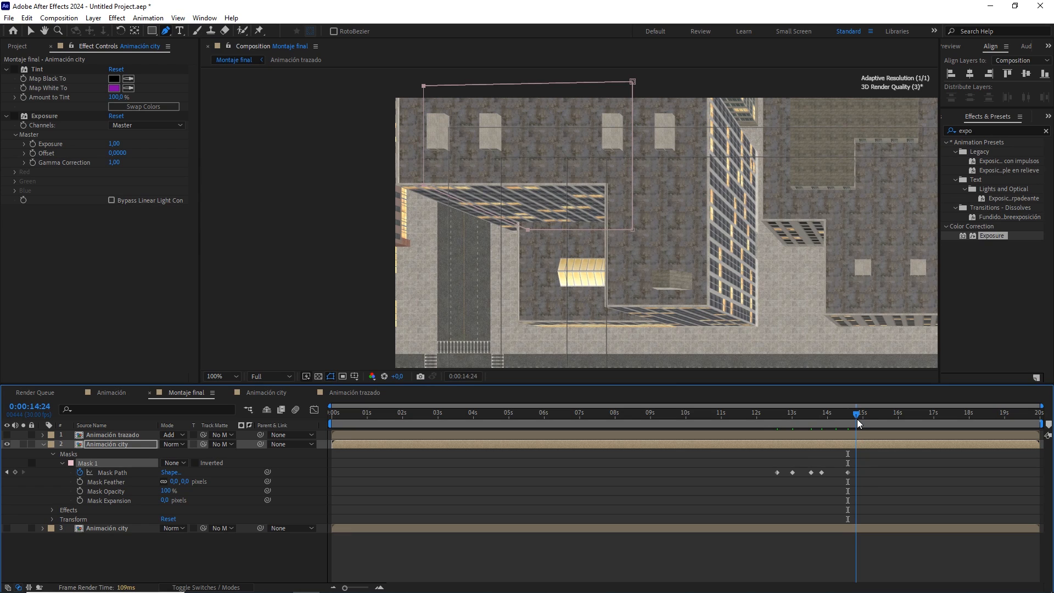
left_click_drag(662, 265, 445, 128)
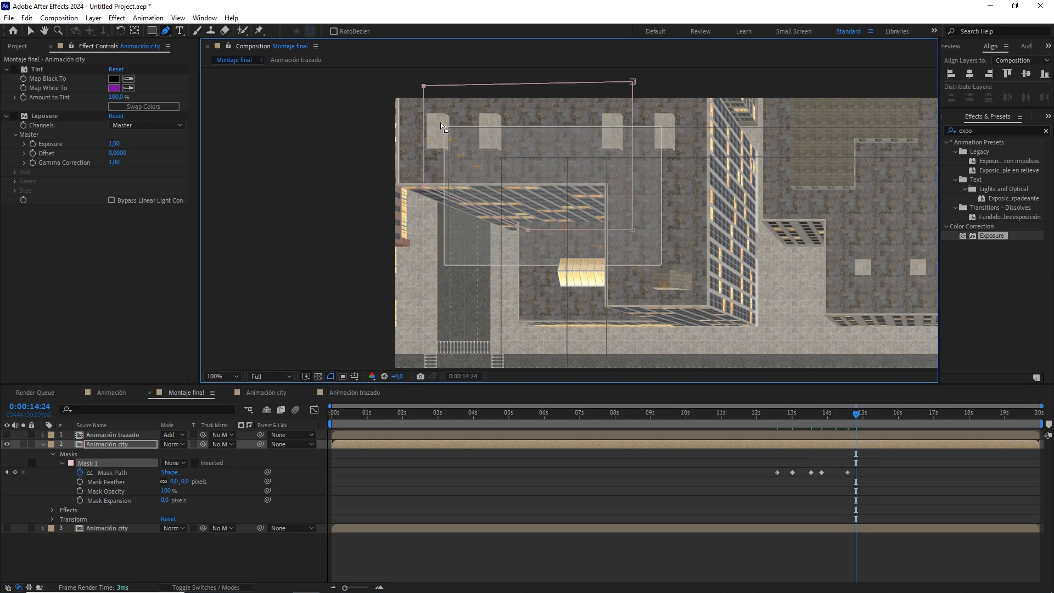
left_click_drag(424, 85, 400, 87)
key("period")
left_click_drag(336, 145, 451, 171)
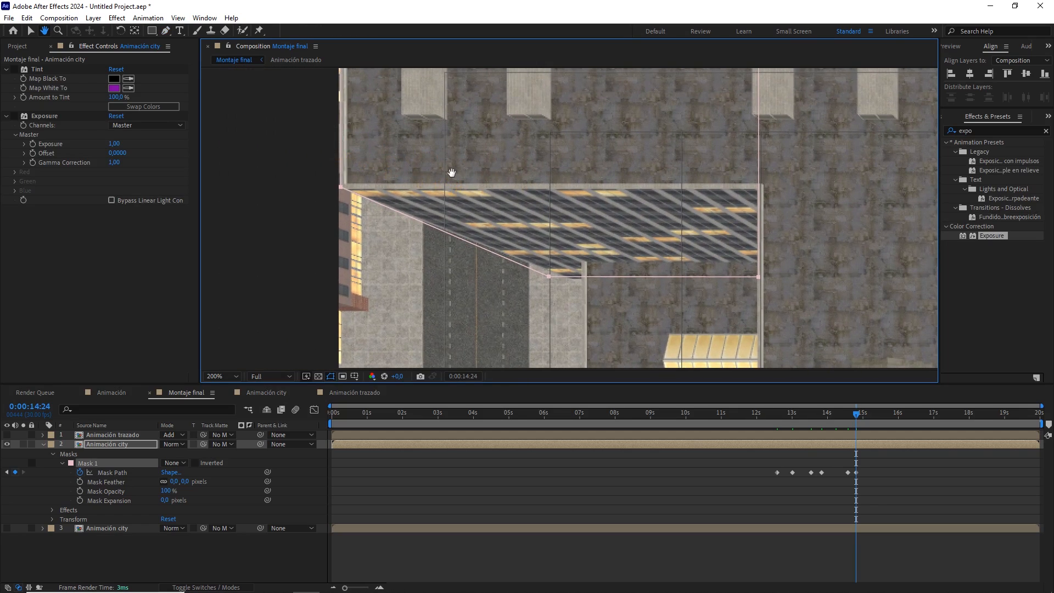
left_click_drag(546, 276, 555, 276)
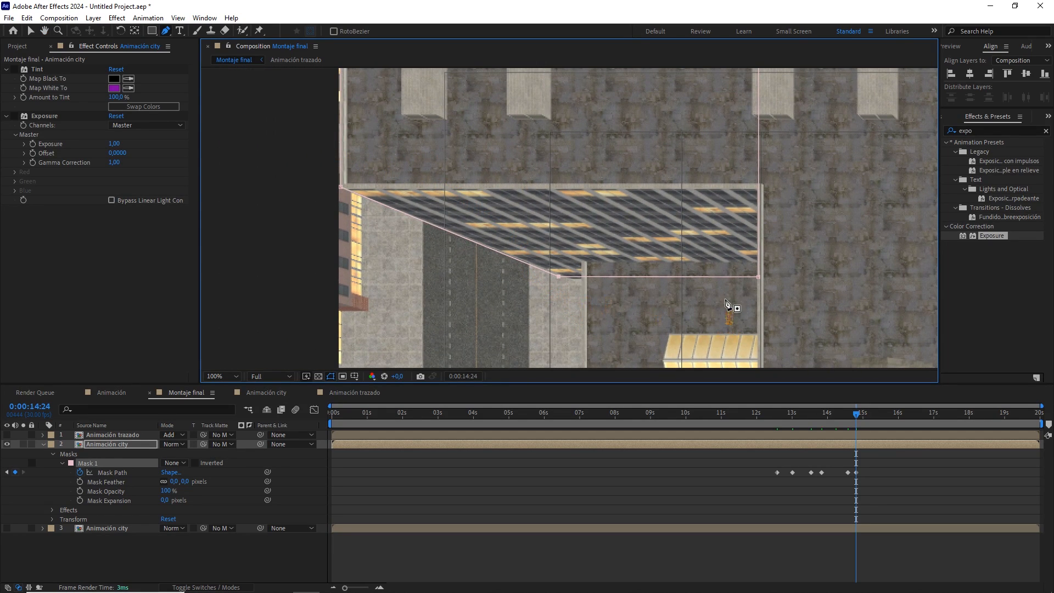
key("comma")
left_click_drag(665, 204, 632, 232)
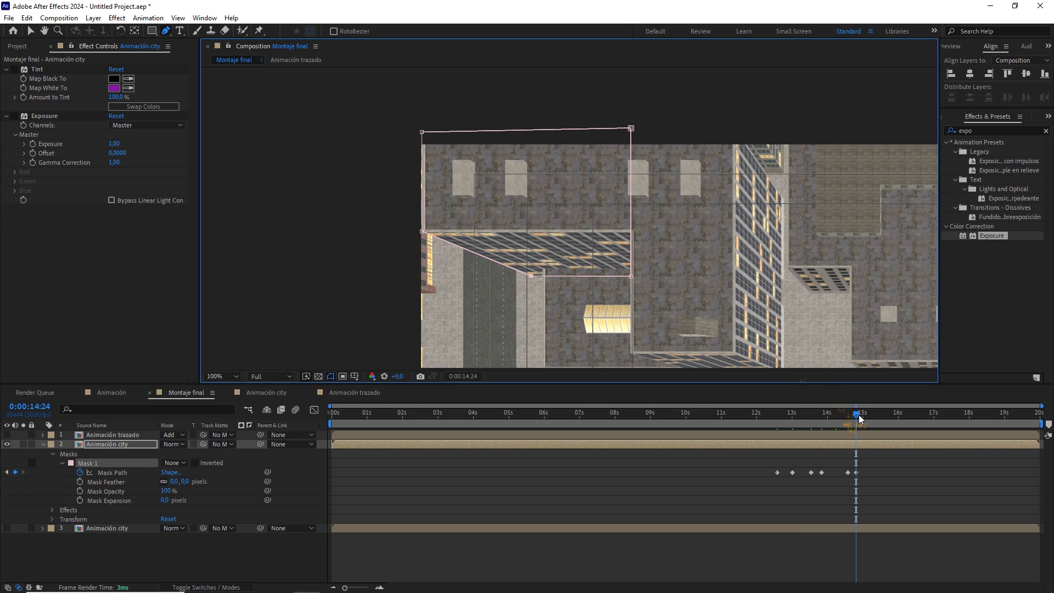
Keyframe Mask 1 at 0:00:15:07, moving the path with the building and pulling its roof corner beyond the frame edge to follow the facade.
left_click_drag(857, 414, 872, 415)
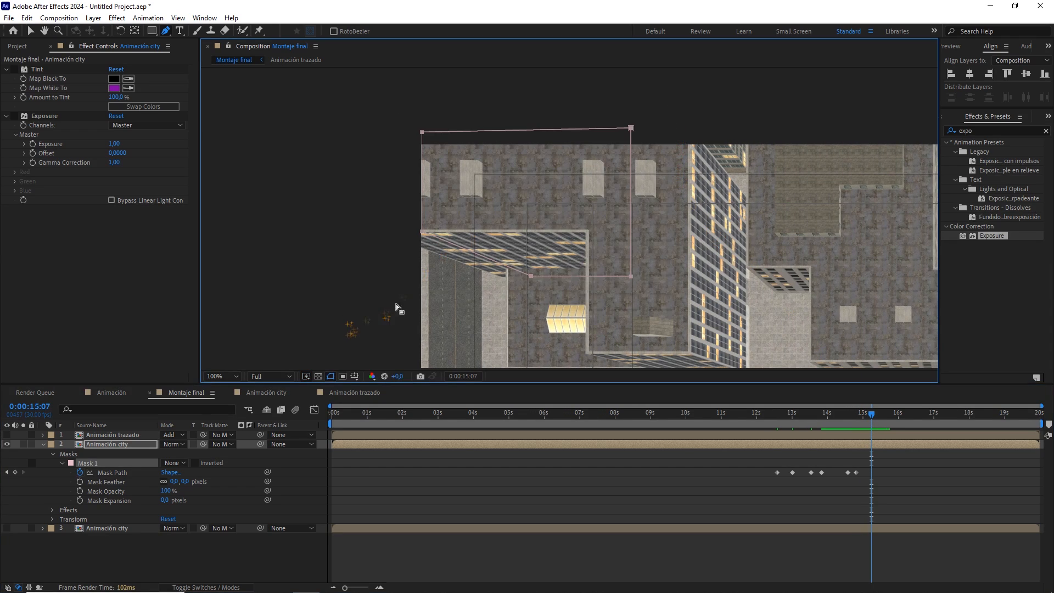
left_click_drag(528, 276, 504, 281)
left_click_drag(481, 291, 638, 215)
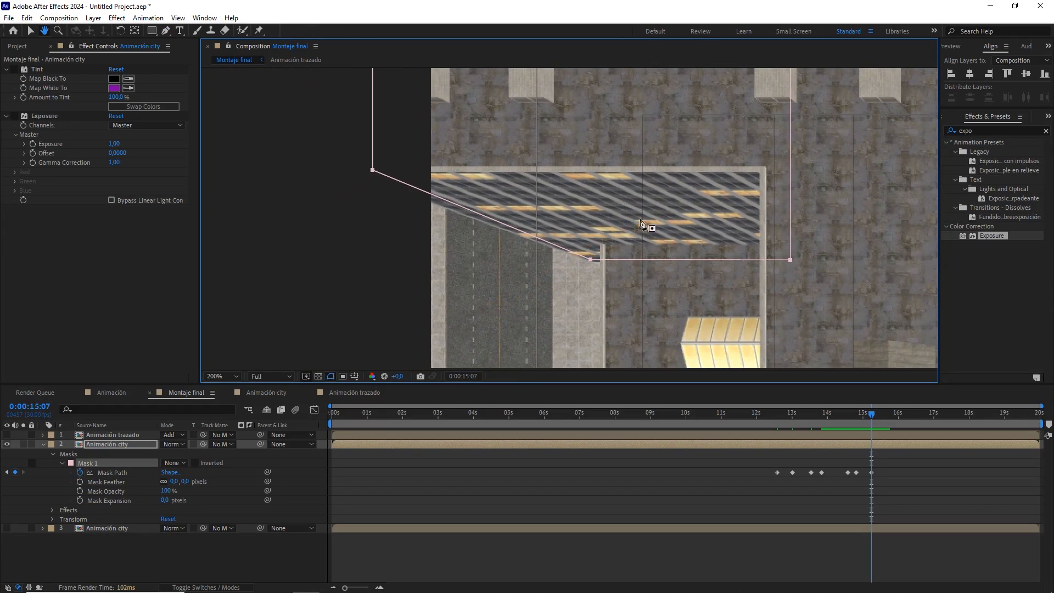
left_click_drag(592, 259, 590, 259)
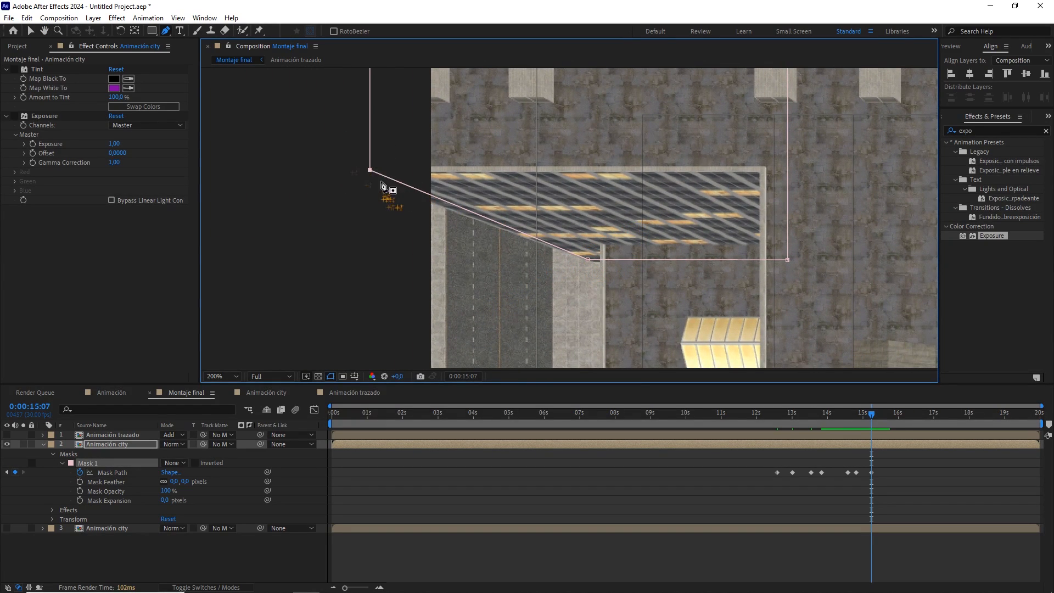
left_click_drag(370, 171, 359, 176)
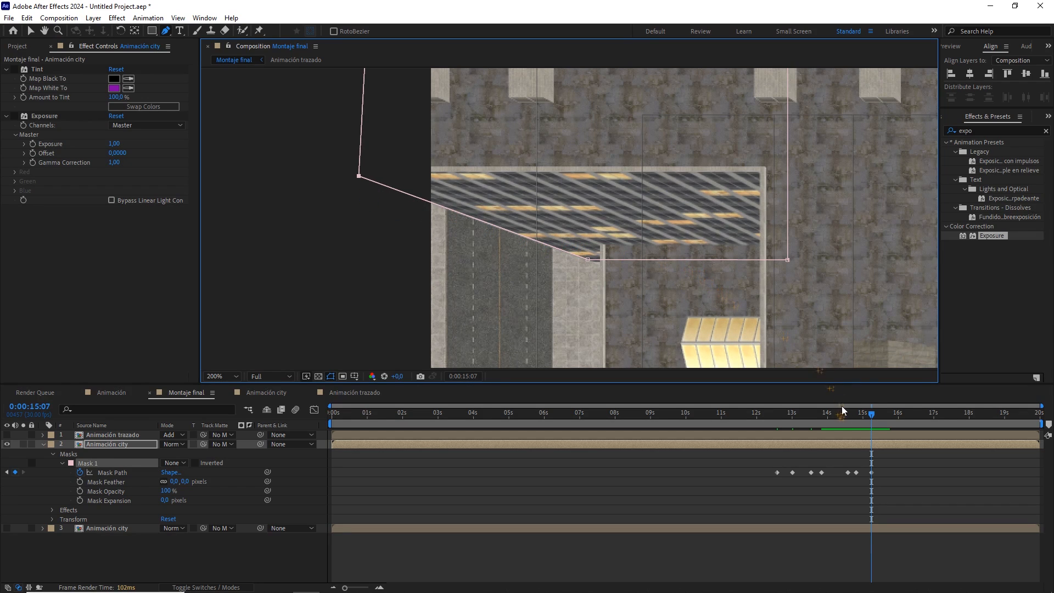
left_click_drag(871, 413, 857, 417)
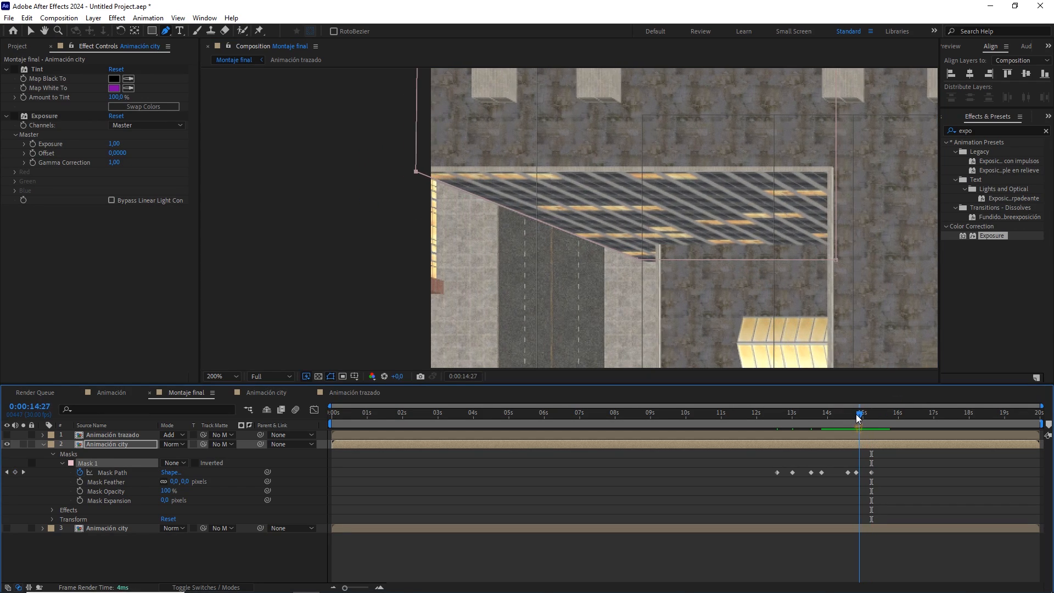
Make the Animación trazado layer visible again over the city.
left_click(134, 436)
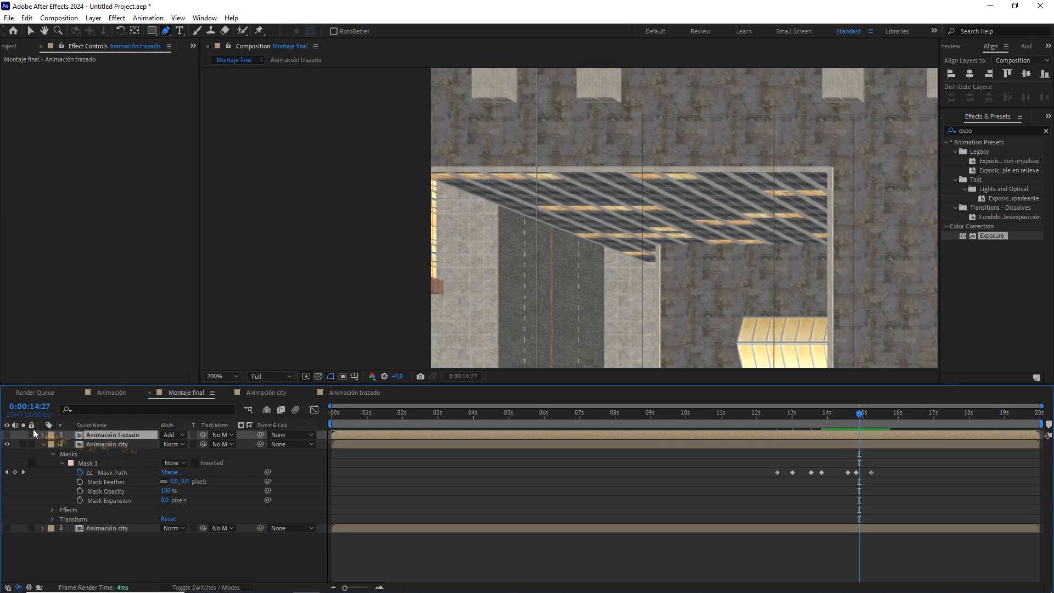
left_click(7, 443)
key("comma")
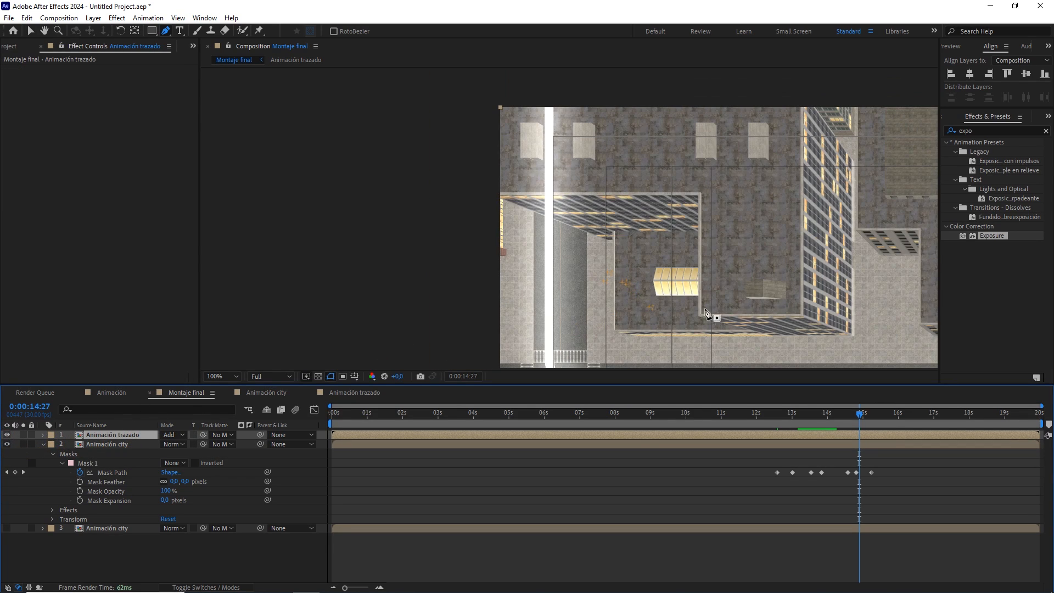
Keyframe Mask 1 at 0:00:16:04, moving the path with the building and pulling its off-frame roof corner outward to follow the facade.
left_click_drag(862, 415, 905, 421)
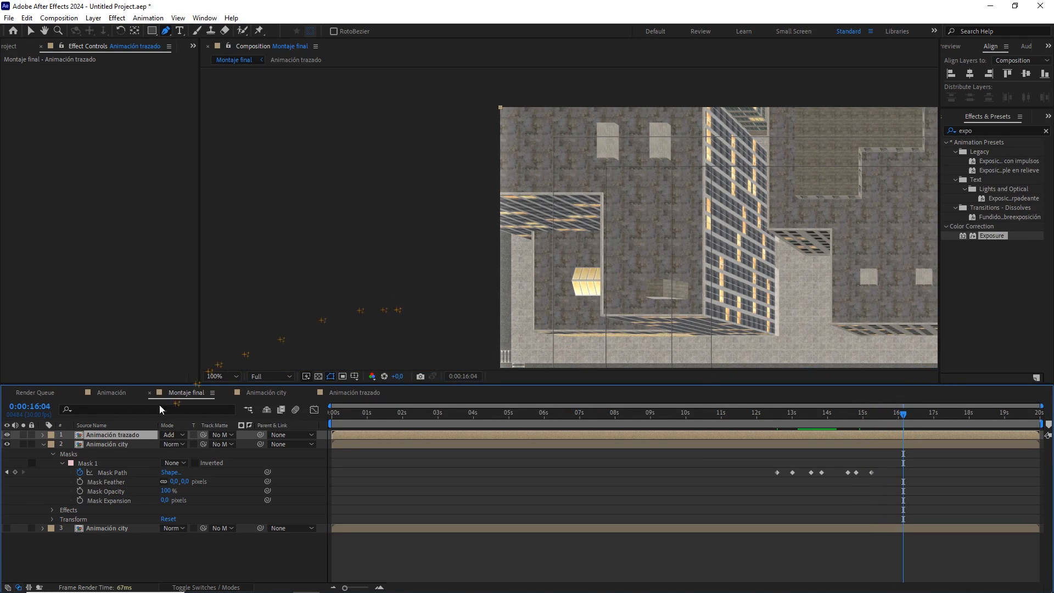
left_click(121, 442)
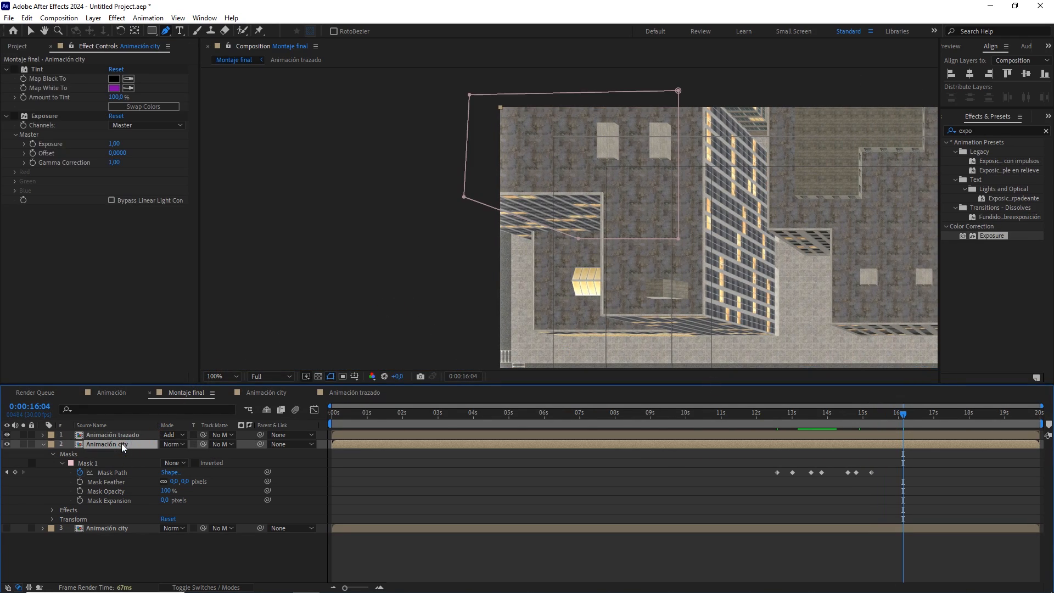
left_click(579, 240)
double_click(579, 240)
left_click_drag(633, 176, 584, 171)
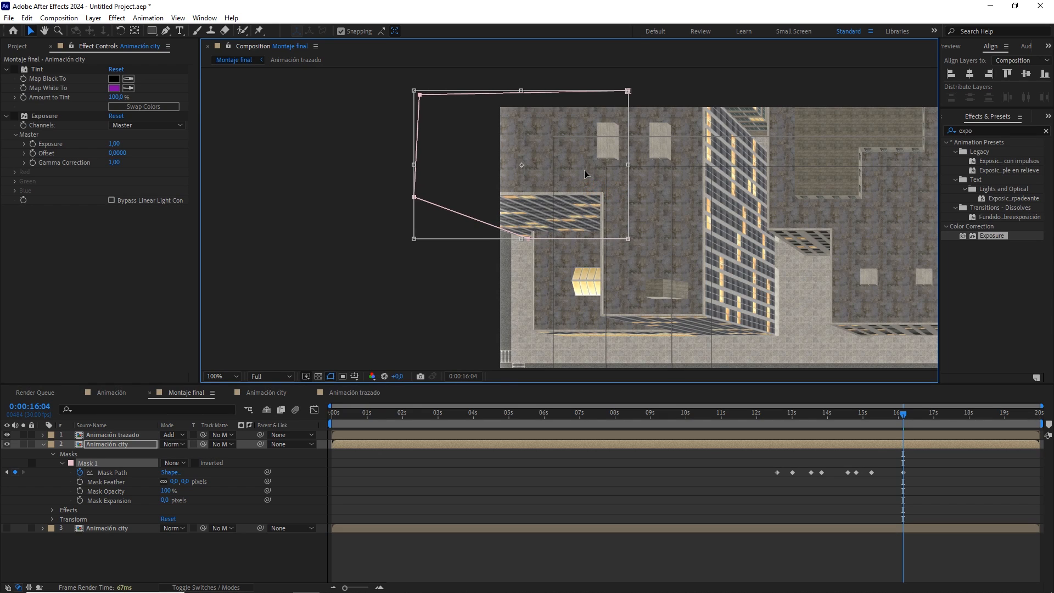
double_click(371, 200)
left_click_drag(370, 183, 450, 225)
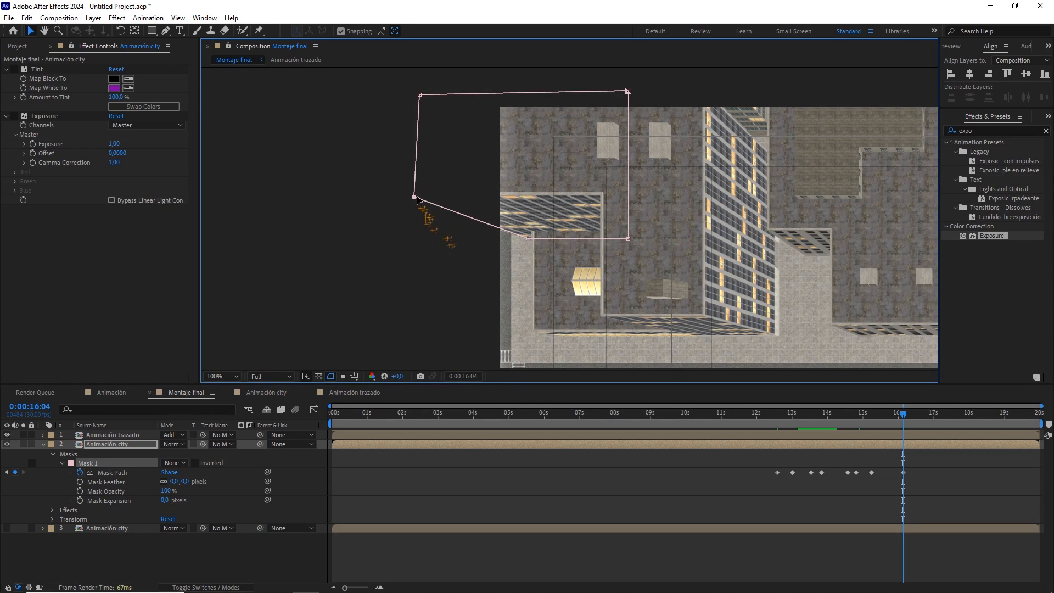
scroll(422, 205, "up", 2)
left_click_drag(356, 204, 333, 208)
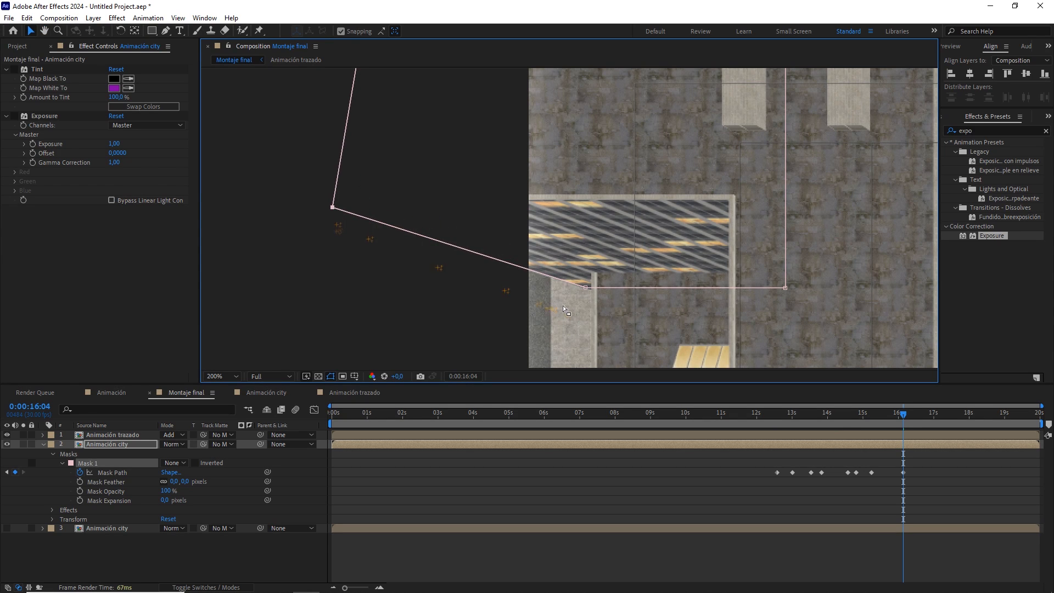
Add a correcting Mask 1 keyframe shortly after 0:00:15:07 by nudging the lower facade corner of the path.
left_click_drag(905, 419, 876, 416)
left_click_drag(672, 289, 671, 290)
left_click_drag(878, 412, 890, 412)
scroll(850, 278, "down", 1)
left_click_drag(850, 279, 769, 234)
Solo the masked Animación city layer and set Mask 1's mode to Add.
left_click(104, 445)
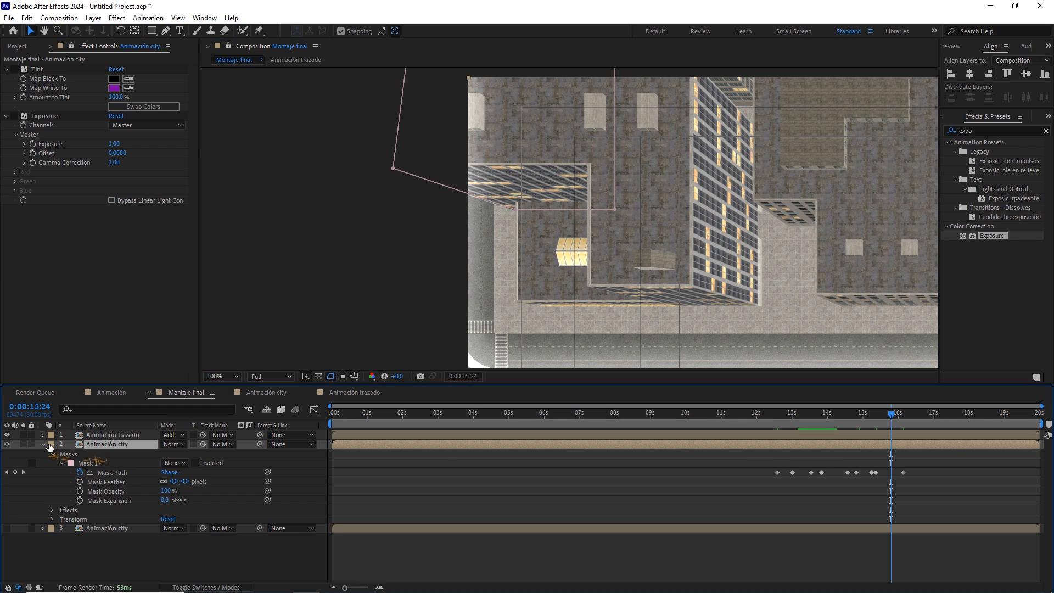
left_click(23, 443)
left_click_drag(889, 420, 840, 417)
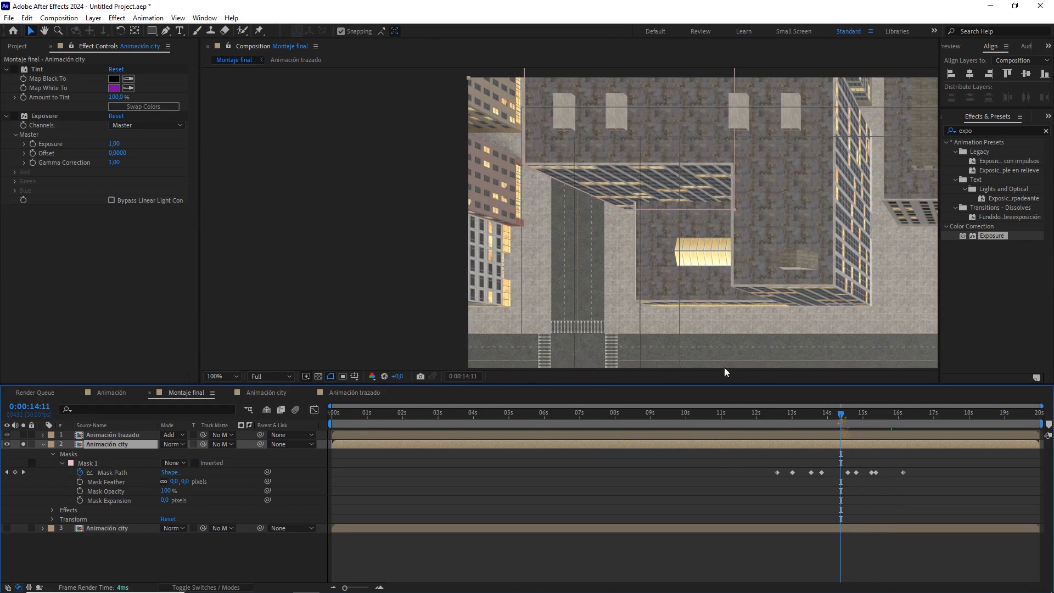
left_click(175, 462)
left_click(187, 487)
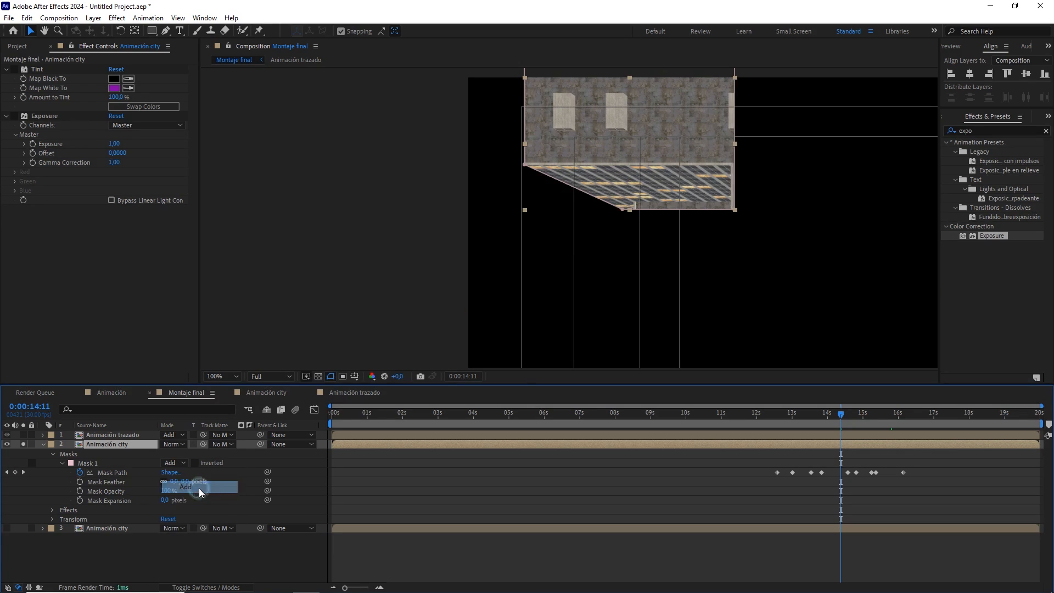
left_click_drag(680, 147, 686, 186)
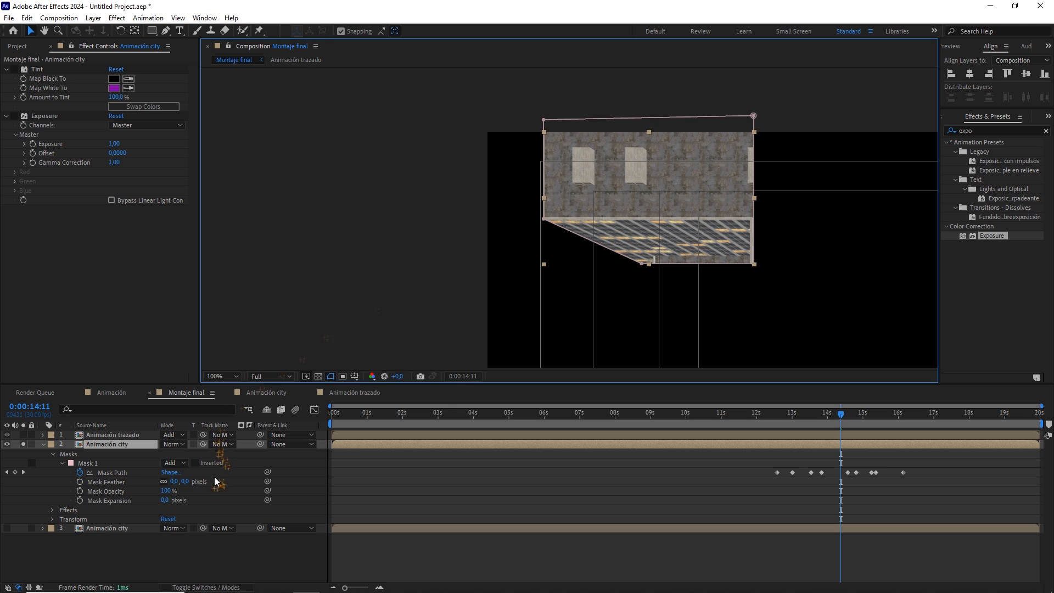
Set Mask 1's feather to 1 pixel and check the cut-out edges around 0:00:13:02.
left_click_drag(187, 482, 211, 481)
left_click(189, 481)
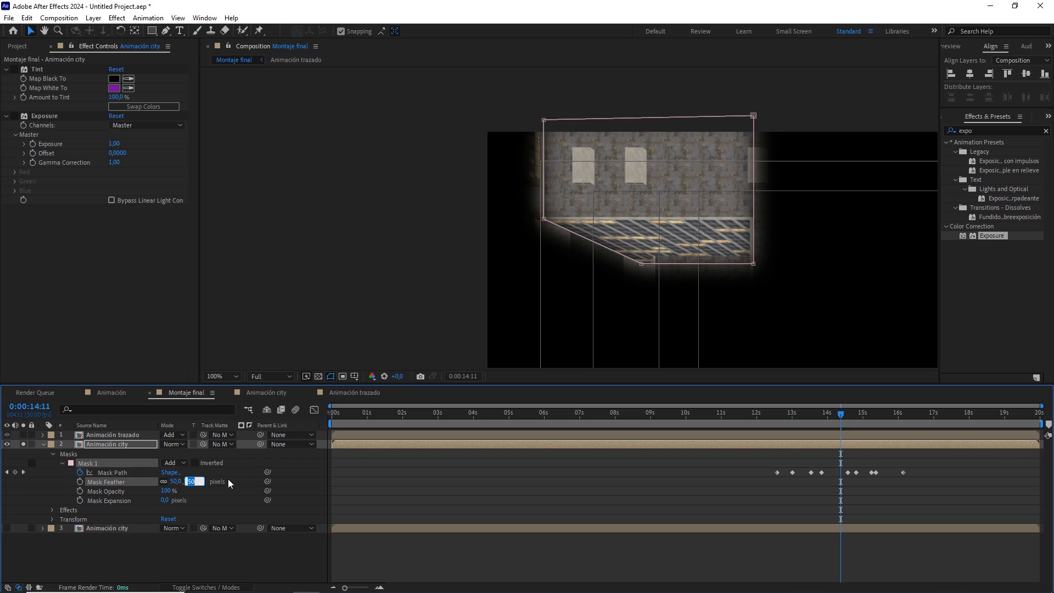
type("1")
left_click(232, 472)
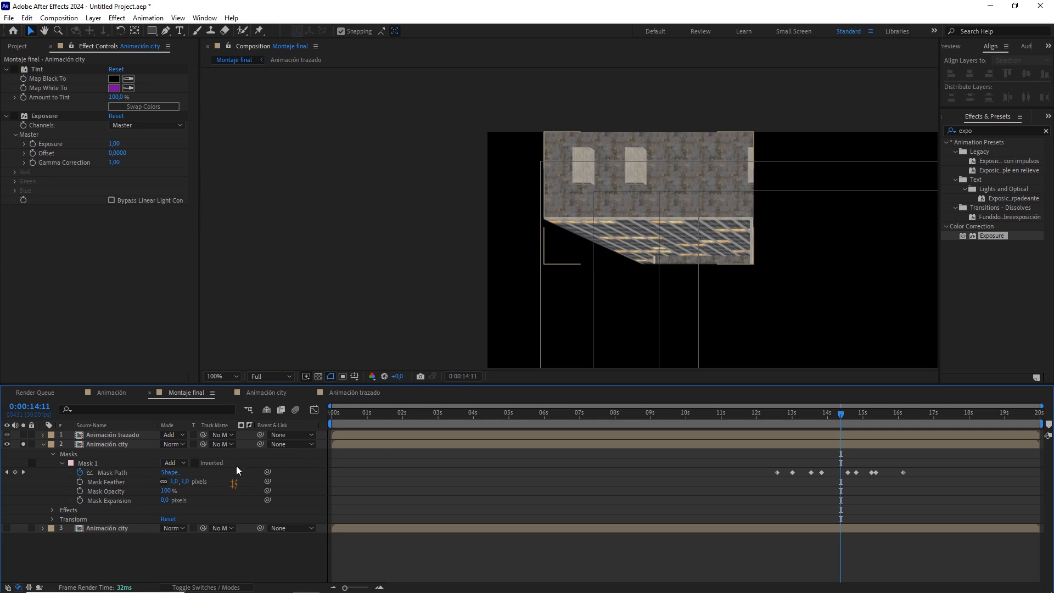
left_click_drag(857, 413, 794, 411)
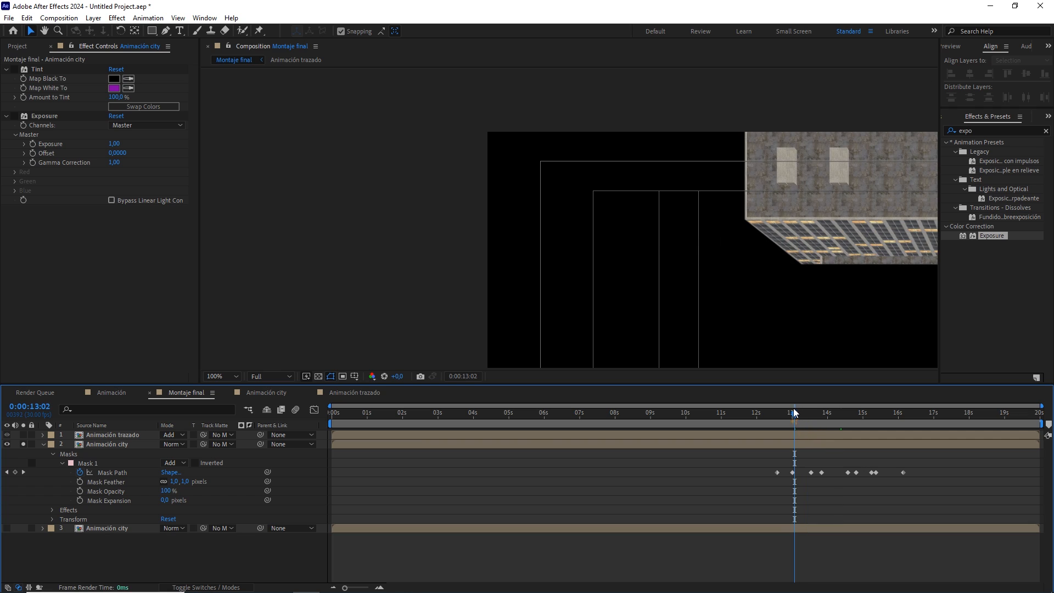
Solo Animación trazado as well and move the masked Animación city layer above it.
left_click(112, 443)
left_click(24, 435)
left_click_drag(739, 267, 589, 261)
left_click(106, 445)
left_click_drag(125, 447, 126, 434)
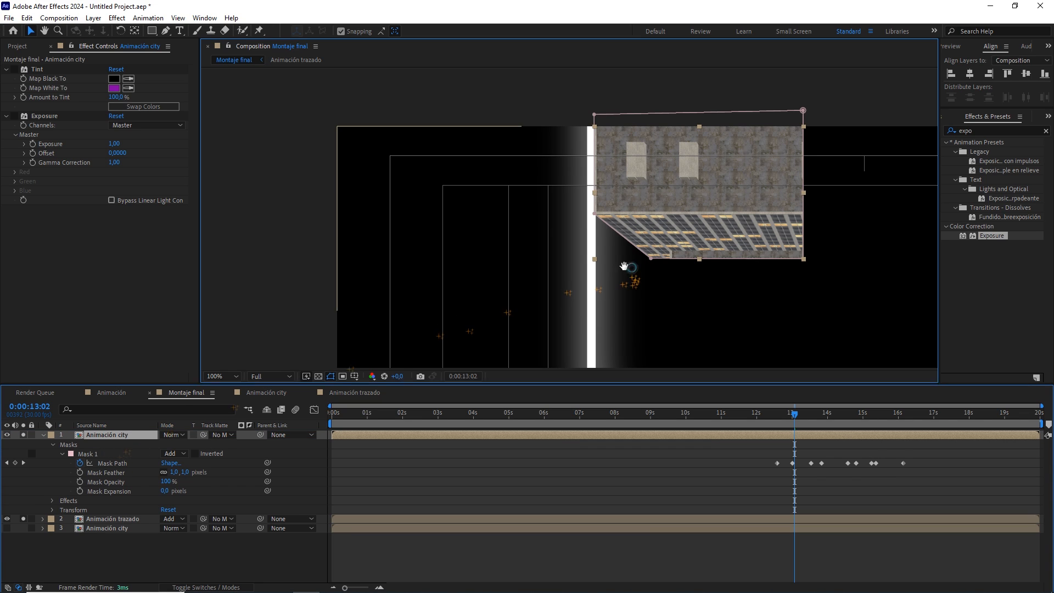
left_click_drag(628, 266, 528, 266)
Split the masked Animación city layer at 0:00:12:17 and delete the part before it.
left_click_drag(803, 421, 776, 421)
scroll(716, 283, "down", 2)
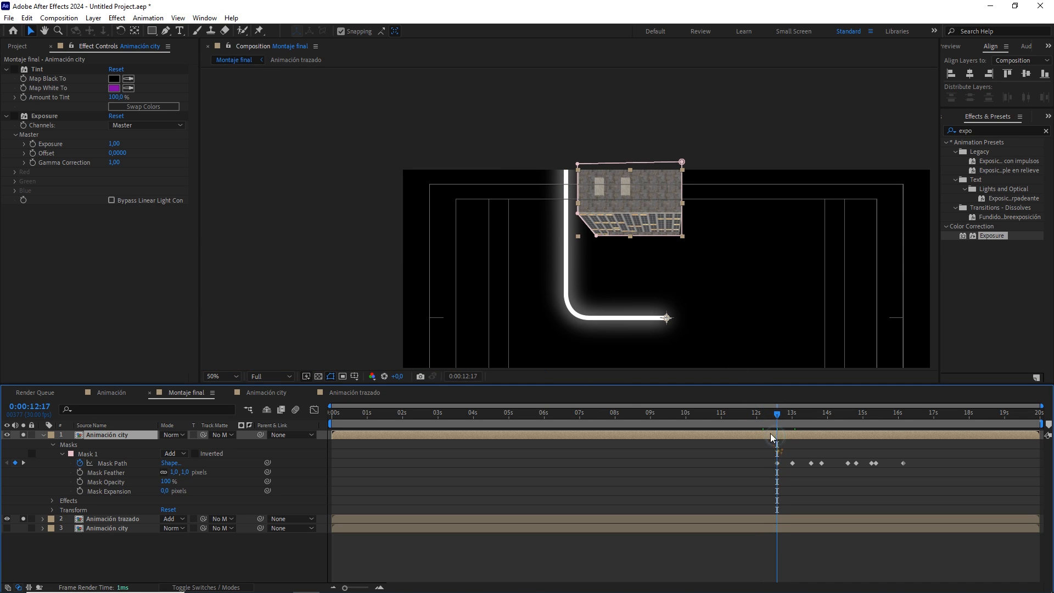
left_click(27, 18)
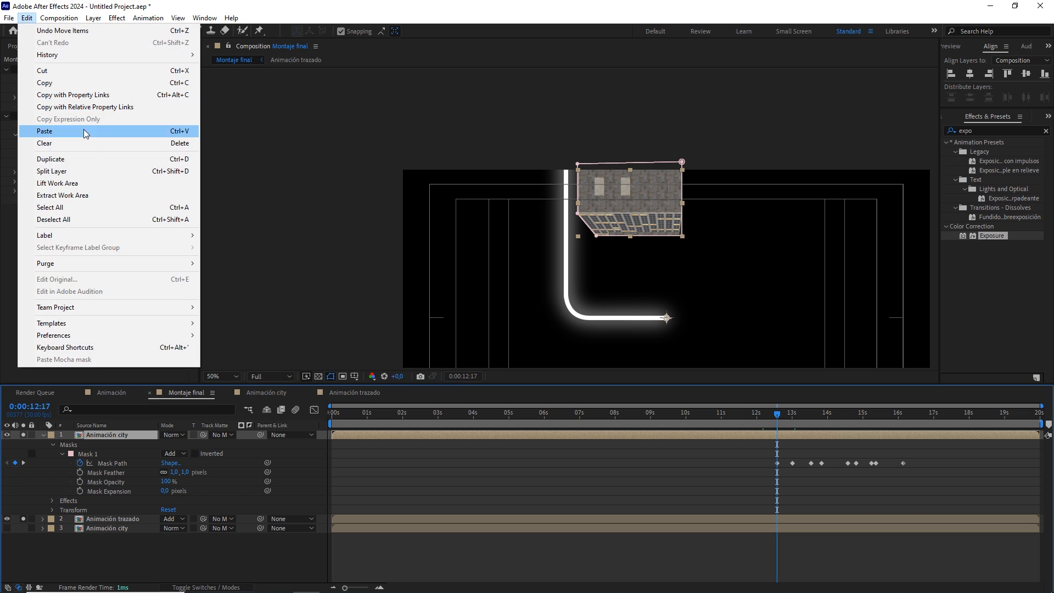
left_click(93, 171)
left_click(761, 444)
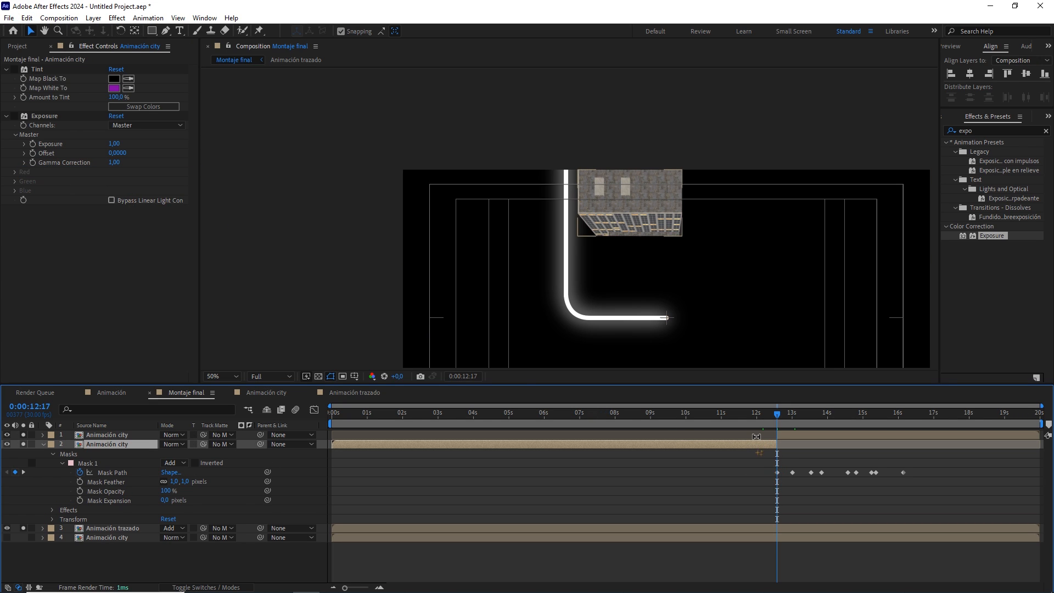
key("Delete")
Split the masked Animación city layer at its last mask keyframe, 0:00:16:04, and delete the part after it.
left_click(797, 434)
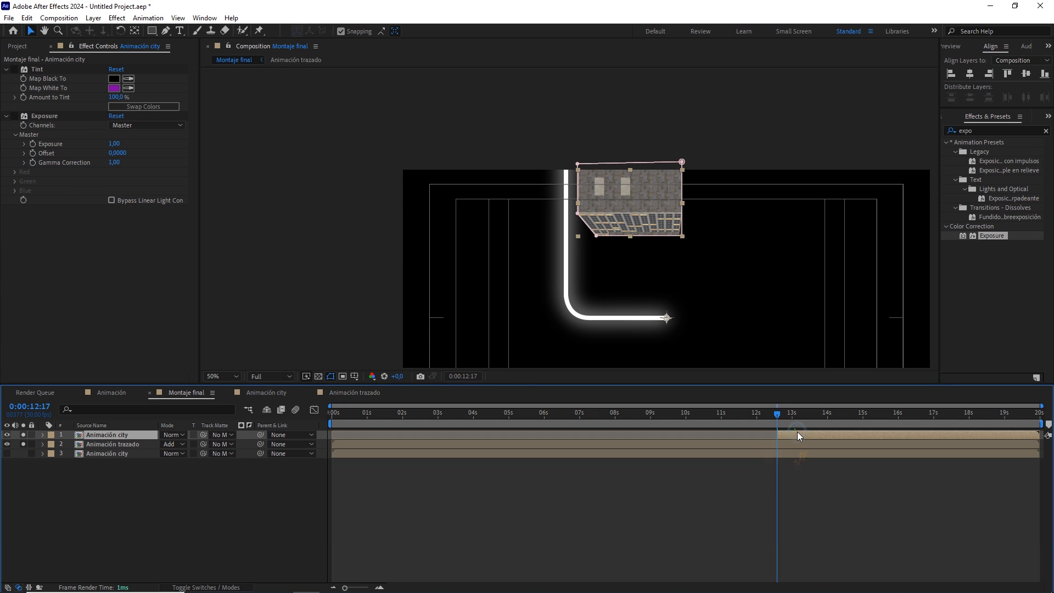
key("m")
left_click_drag(808, 417, 913, 421)
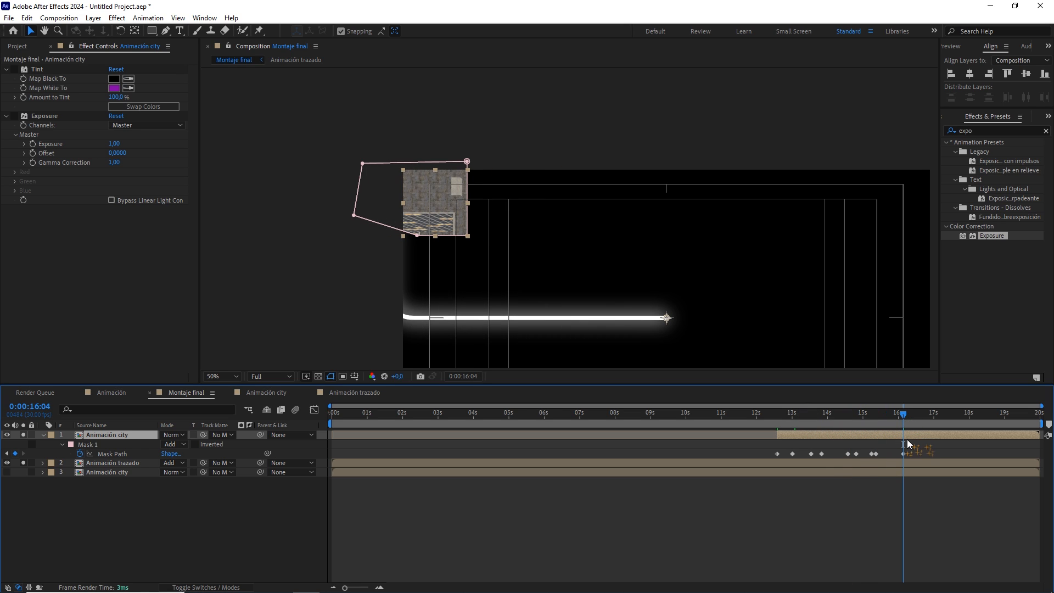
left_click(26, 18)
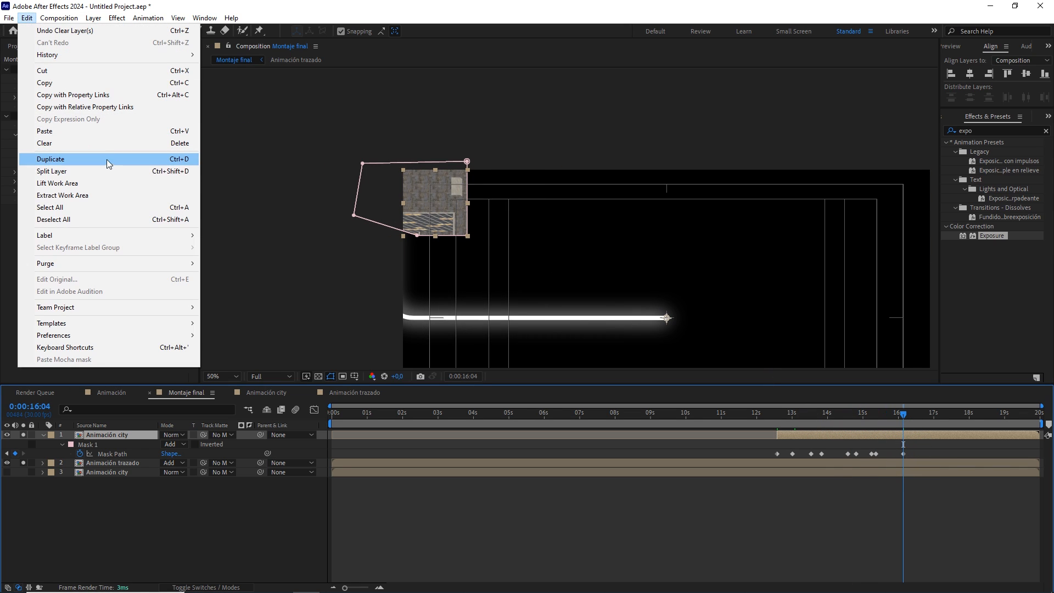
left_click(104, 170)
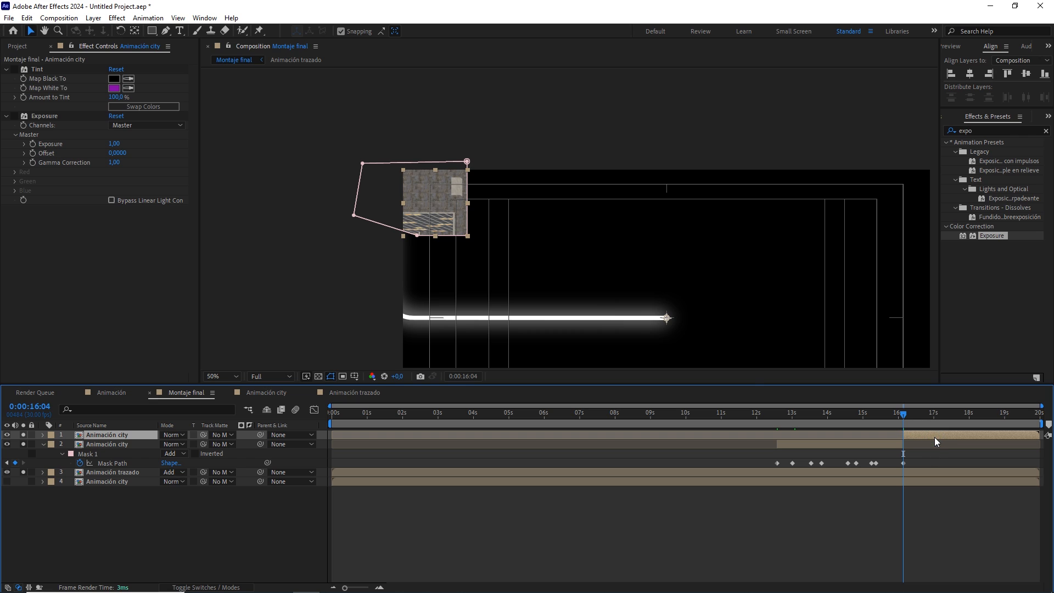
key("Delete")
Preview the glowing line passing behind the masked building from 0:00:12:17.
left_click_drag(906, 413, 770, 403)
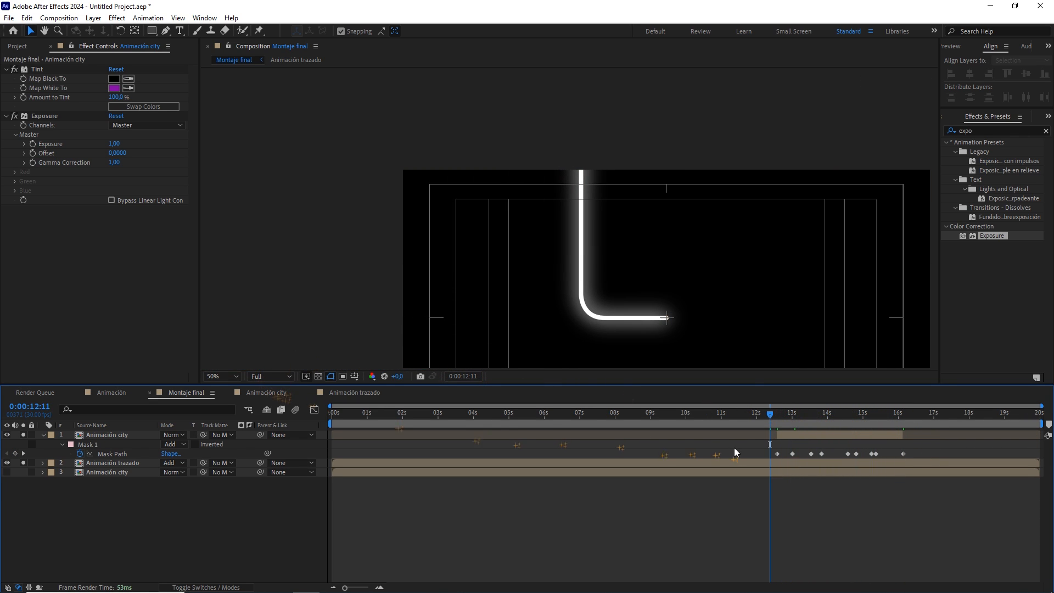
left_click(776, 426)
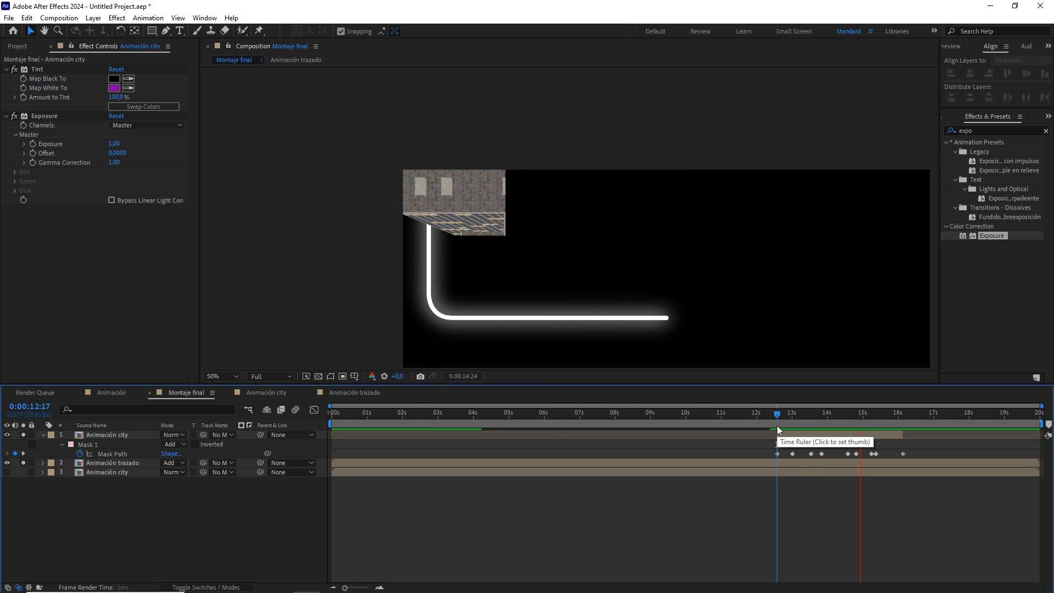
mouse_move(775, 426)
left_mouse_down()
mouse_move(786, 416)
mouse_move(860, 420)
mouse_move(783, 419)
mouse_move(847, 423)
mouse_move(795, 429)
left_mouse_up()
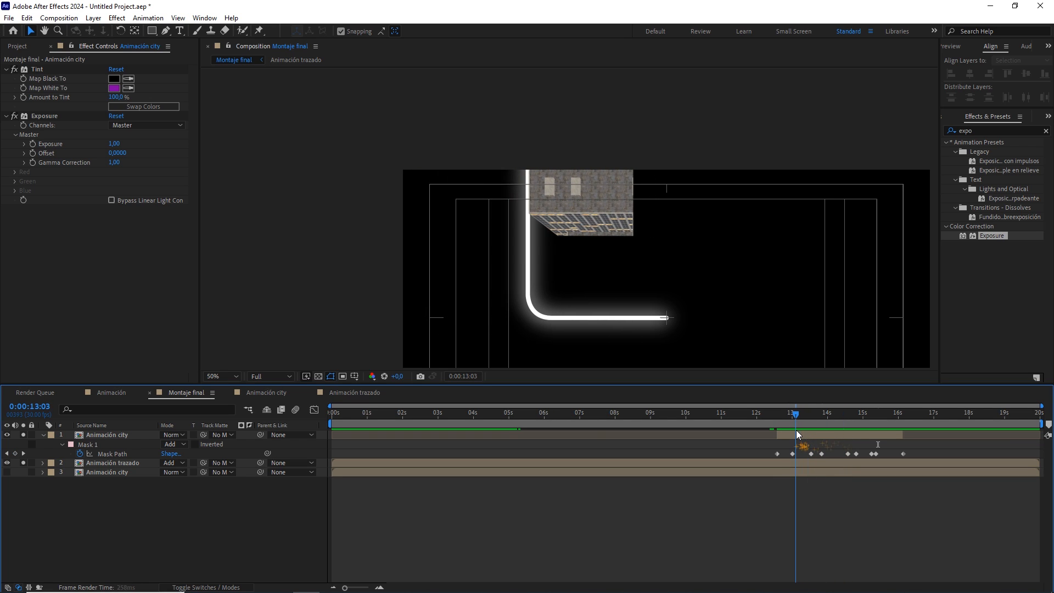
Turn off soloing for Animación trazado and the masked city layer so the full composite shows.
left_click(111, 471)
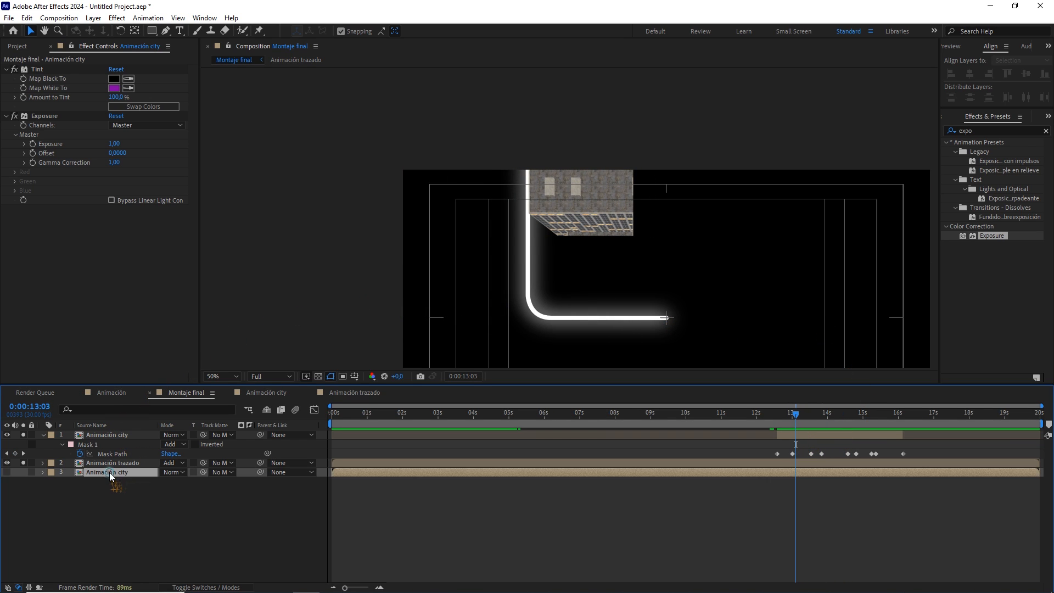
left_click(23, 462)
left_click(23, 434)
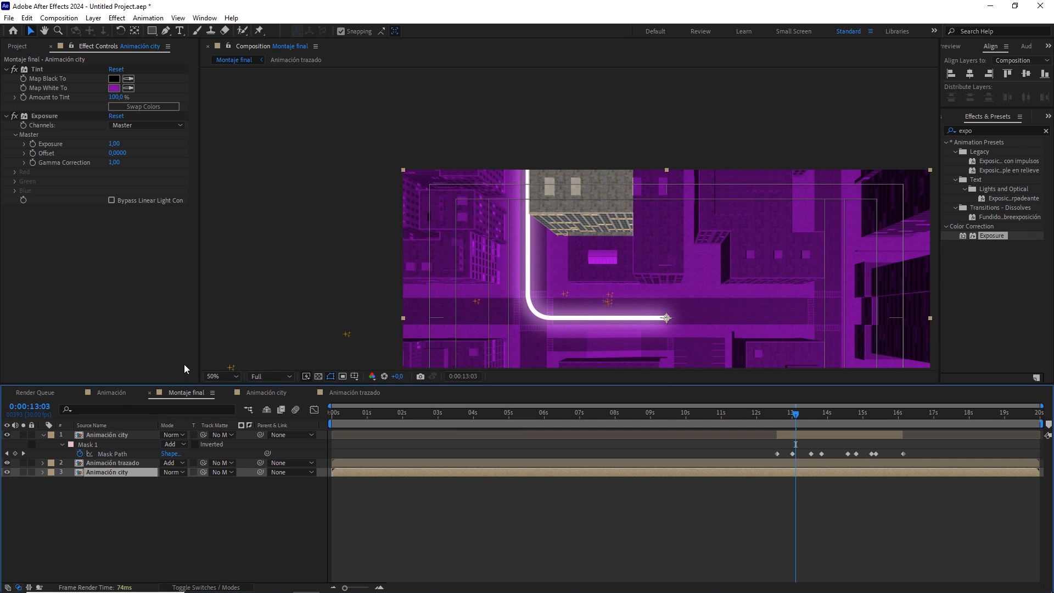
Enable the Tint and Exposure effects on the masked Animación city layer to match the purple city.
left_click(110, 434)
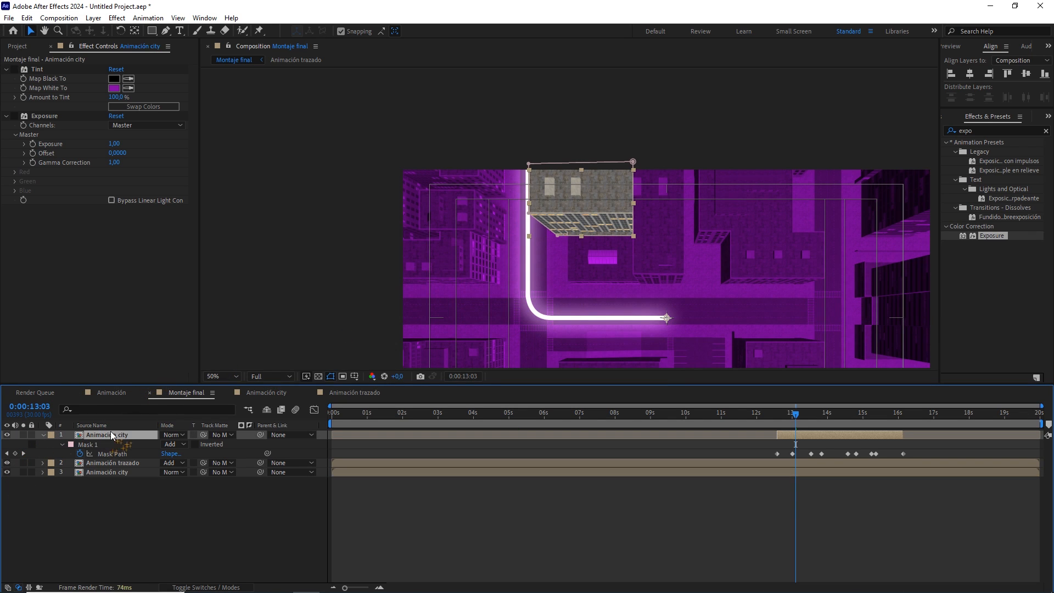
left_click(14, 69)
left_click(14, 116)
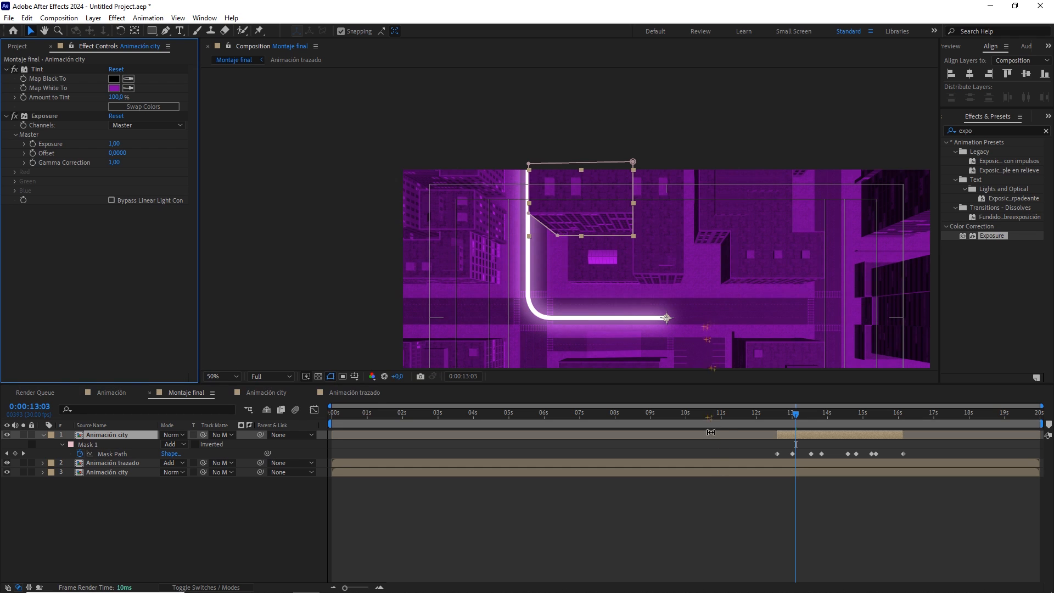
left_click(761, 478)
Check the composite at 0:00:16:03 and add a new adjustment layer above all layers.
left_click_drag(795, 415, 901, 420)
key("comma")
left_click_drag(722, 283, 693, 256)
scroll(700, 258, "up", 2)
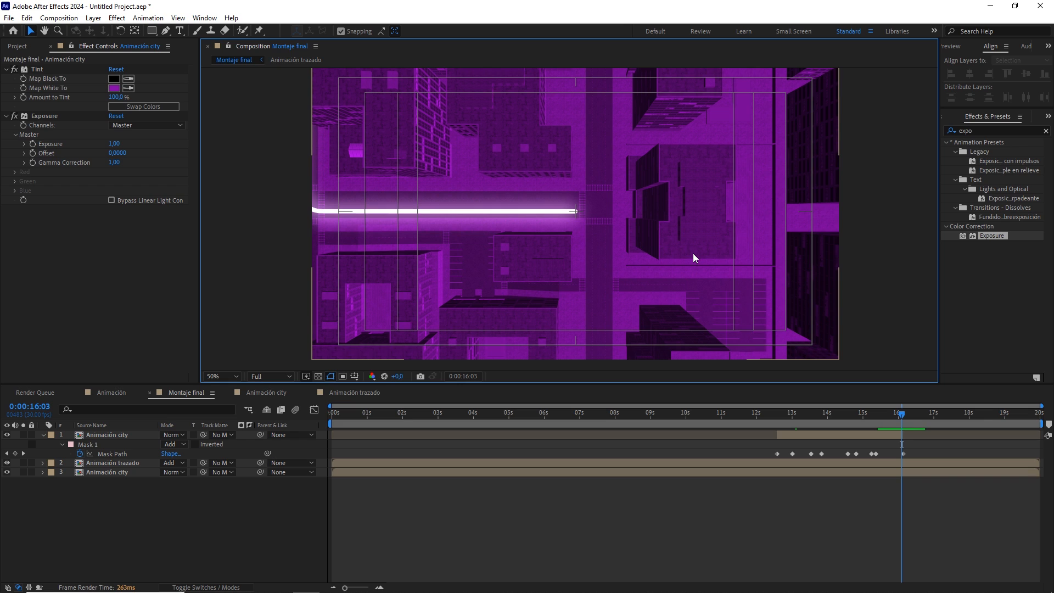
right_click(163, 505)
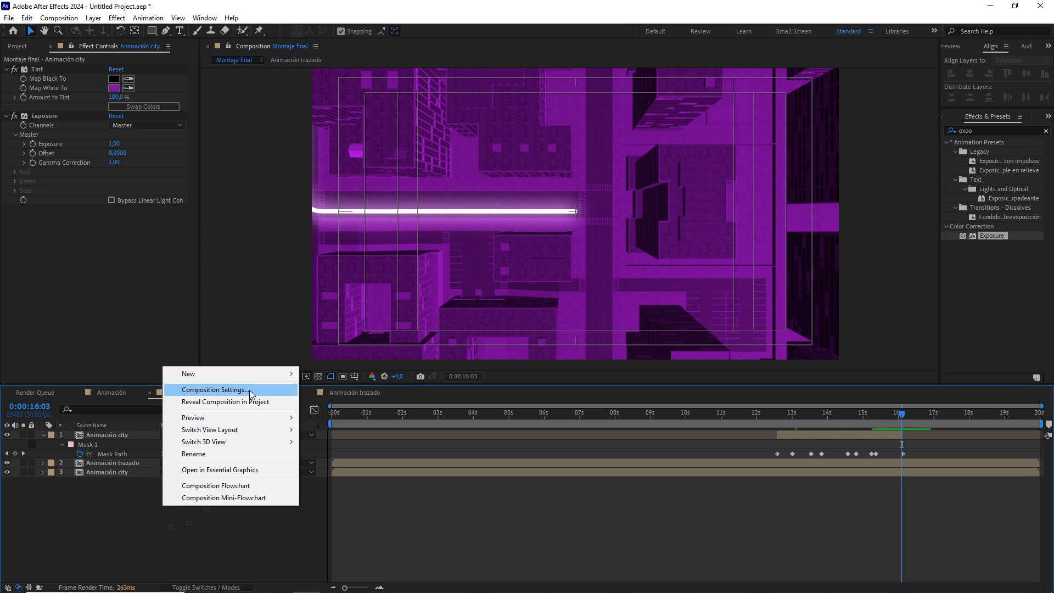
mouse_move(254, 376)
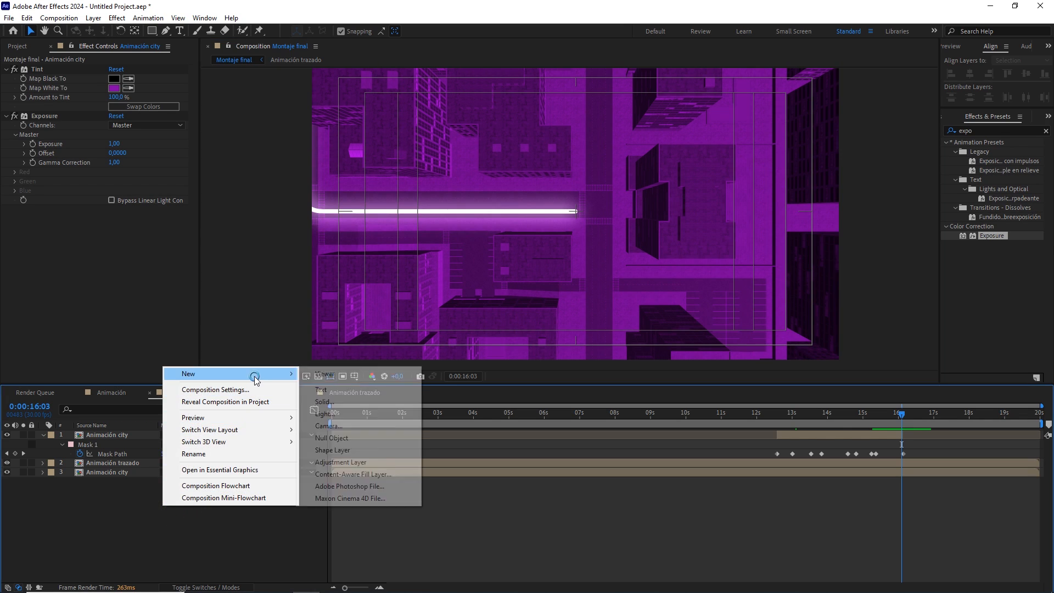
left_click(345, 463)
Apply the CC Vignette effect to the new adjustment layer.
left_click(981, 132)
type("vig")
left_click_drag(989, 157, 117, 434)
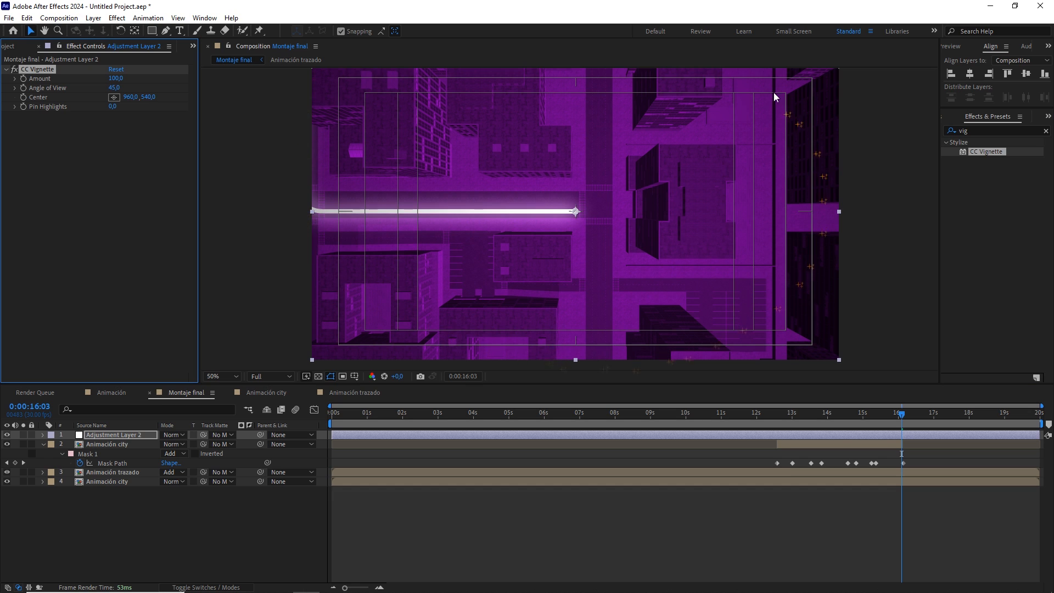
Review the vignetted composite around 0:00:13:16 and preview the whole animation from 0:00:00:00 with the frame fitted to the viewer.
left_click_drag(906, 424, 836, 423)
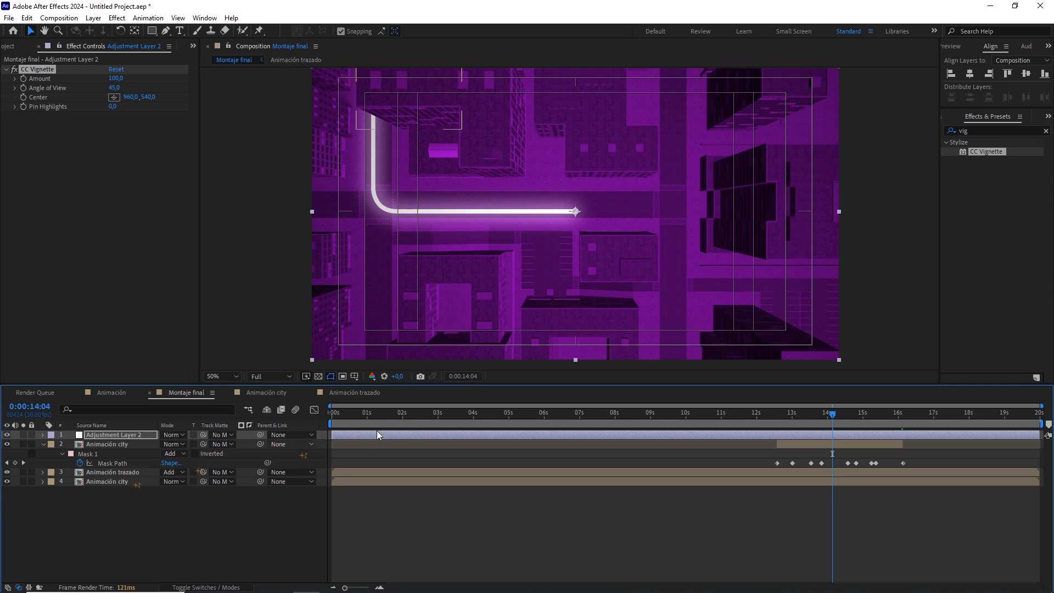
left_click_drag(836, 418, 811, 418)
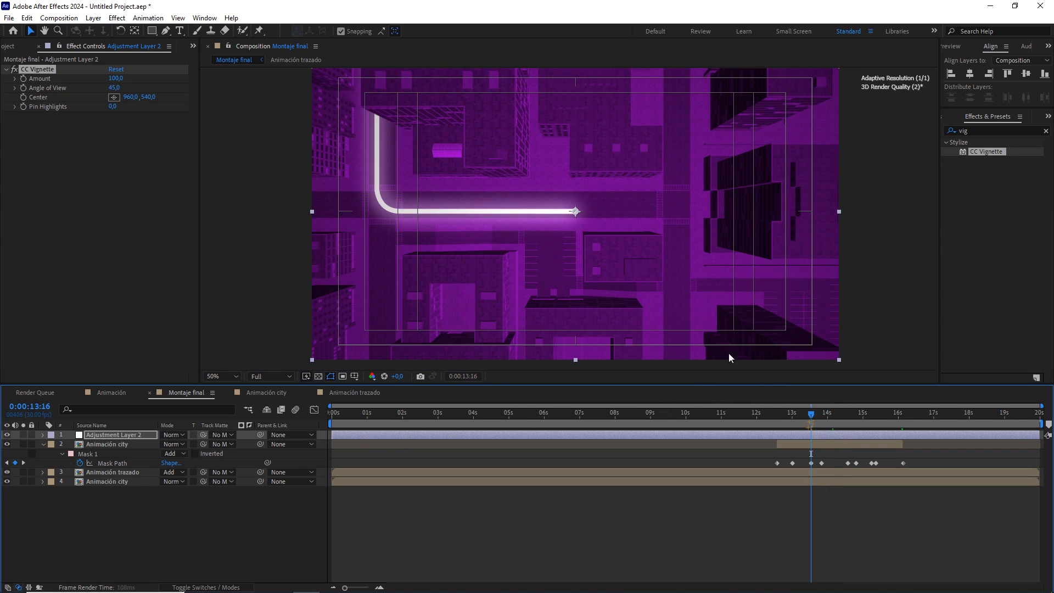
key("space")
left_click_drag(525, 189, 569, 219)
key("space")
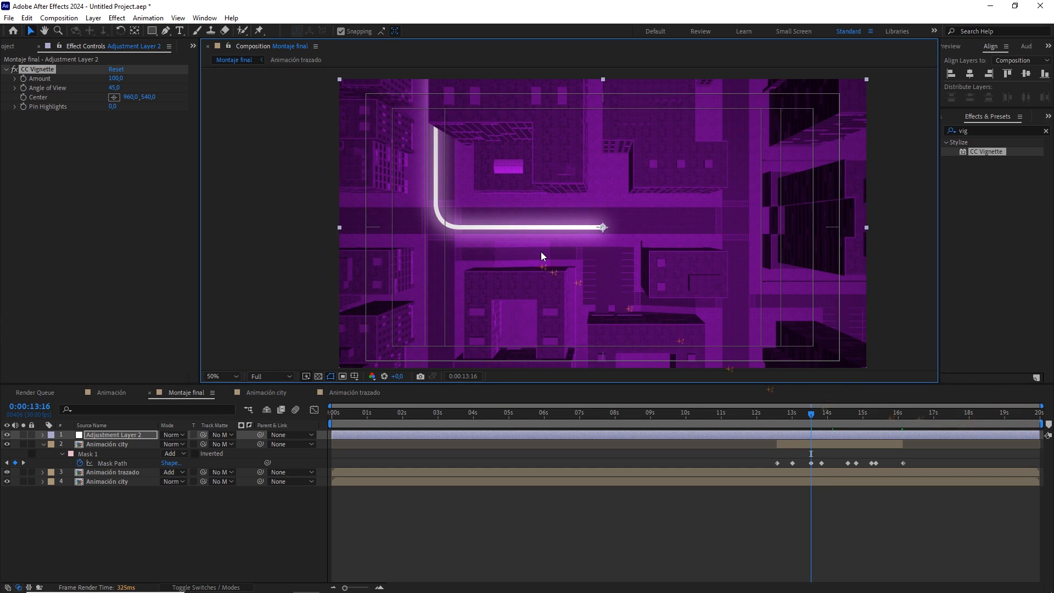
left_click_drag(811, 413, 289, 396)
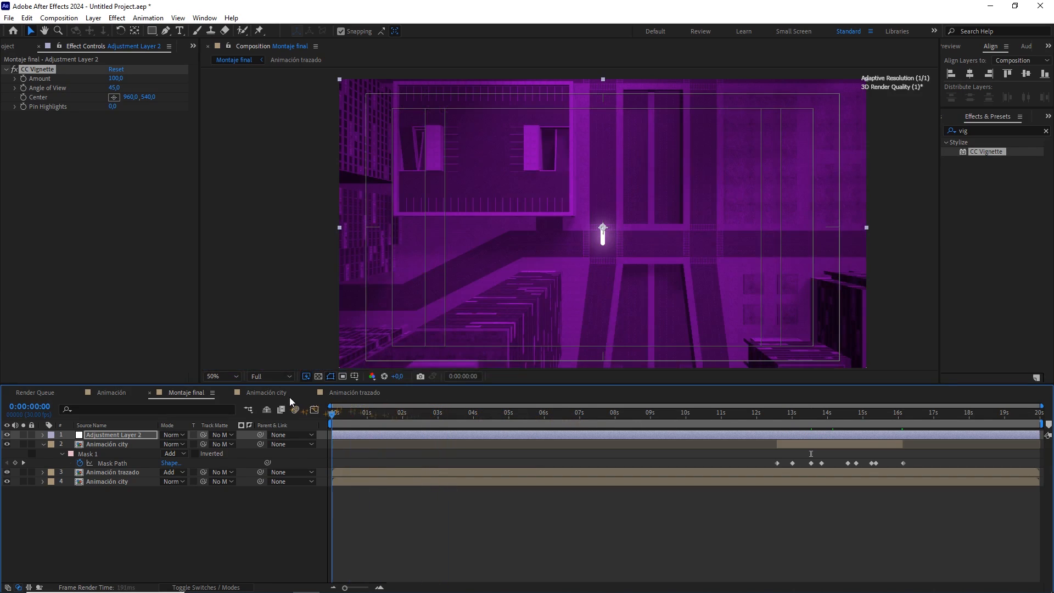
left_click(224, 376)
left_click(226, 387)
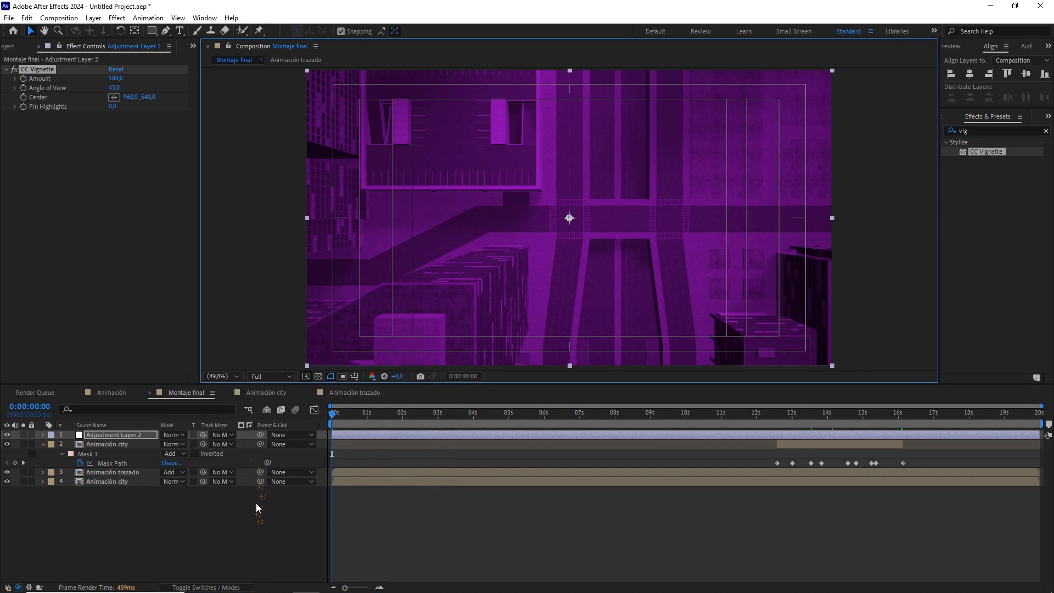
key("space")
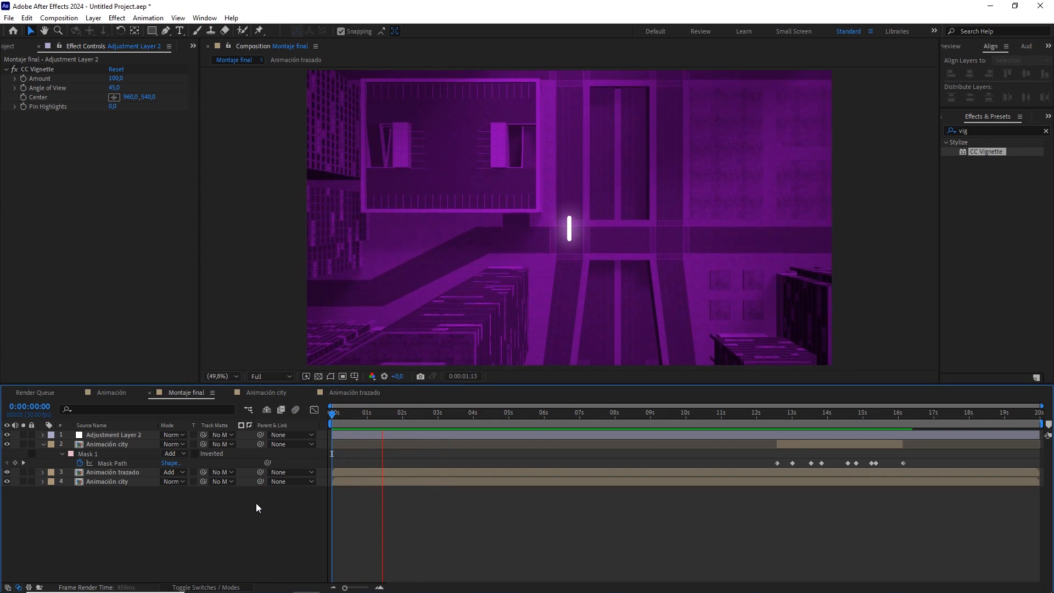